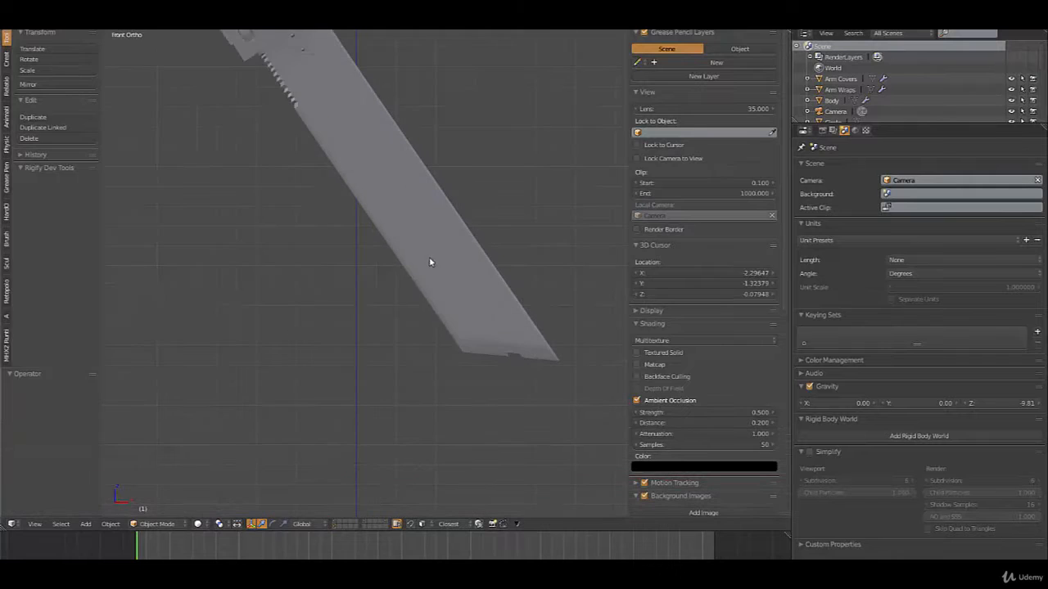
Reset the 3D cursor to the world origin and add a cube mesh there
scroll(401, 320, "down", 8)
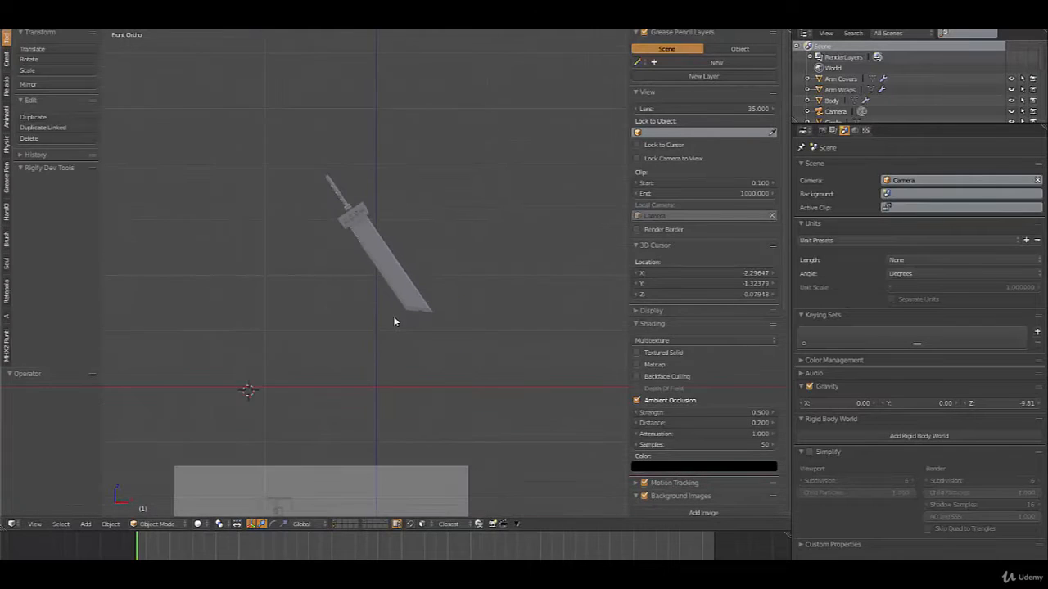
key("shift+s")
left_click(394, 317)
scroll(424, 352, "up", 3)
key("shift+a")
mouse_move(390, 361)
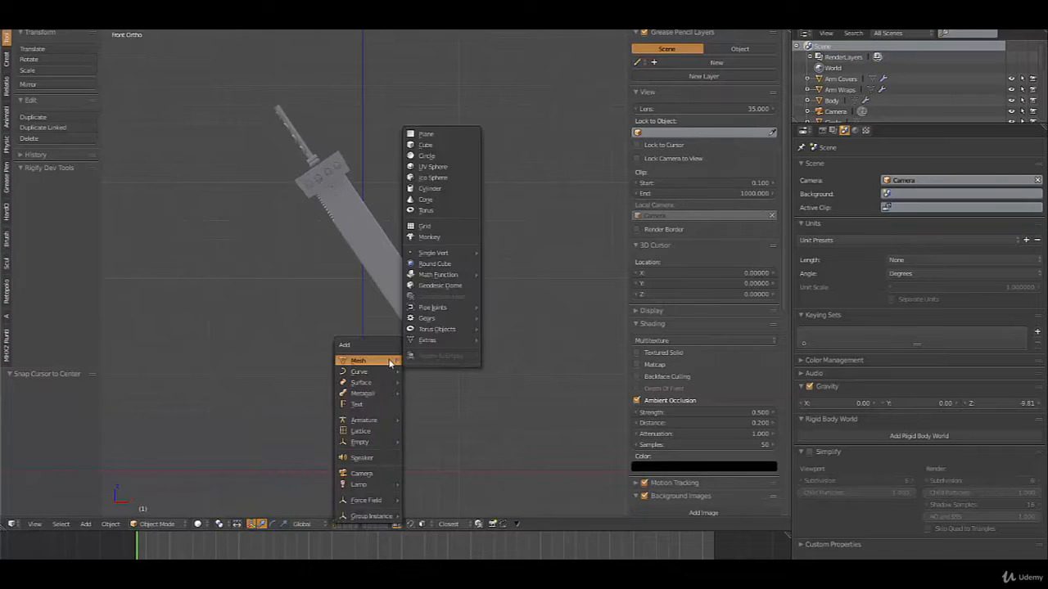
left_click(425, 144)
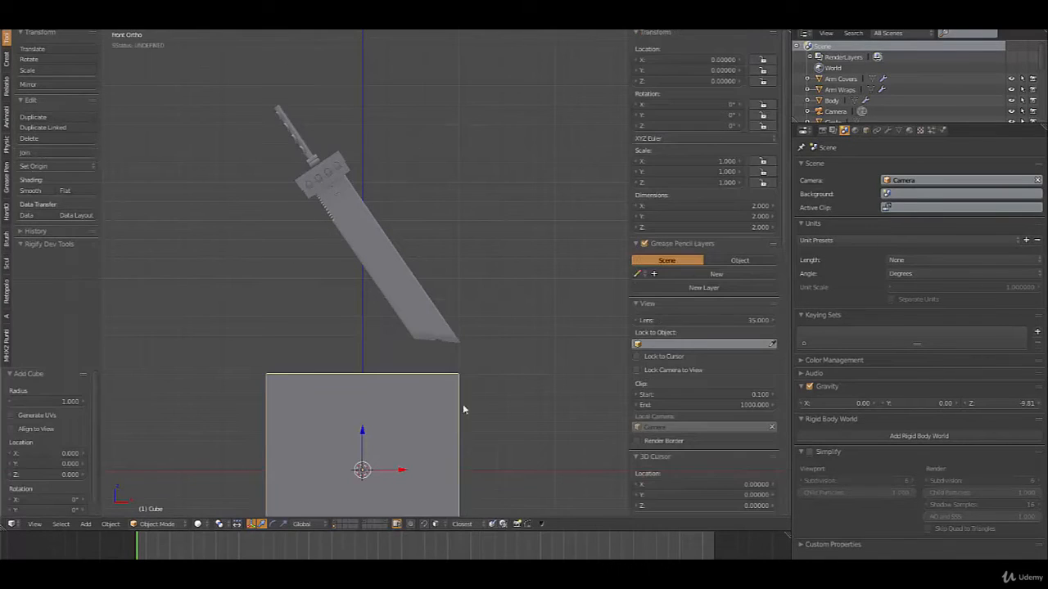
In Edit Mode, move the cube's mesh up about 2.4 units over the sword and scale it to about 0.417
key("Tab")
key("g")
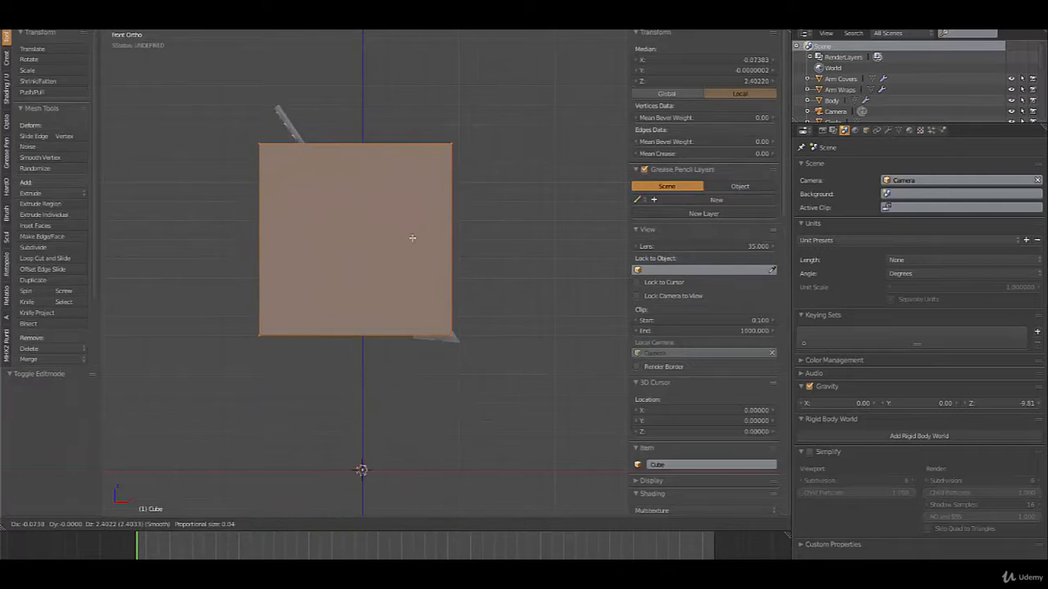
left_click(412, 238)
key("s")
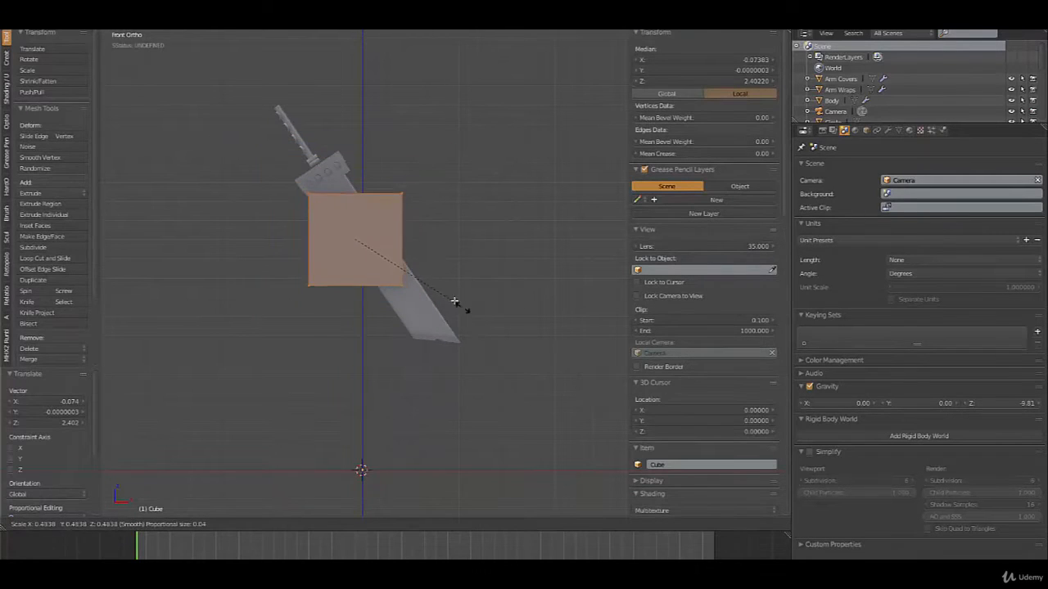
left_click(449, 297)
Add two evenly spaced vertical loop cuts and one centred horizontal loop cut to the cube
scroll(459, 351, "up", 5)
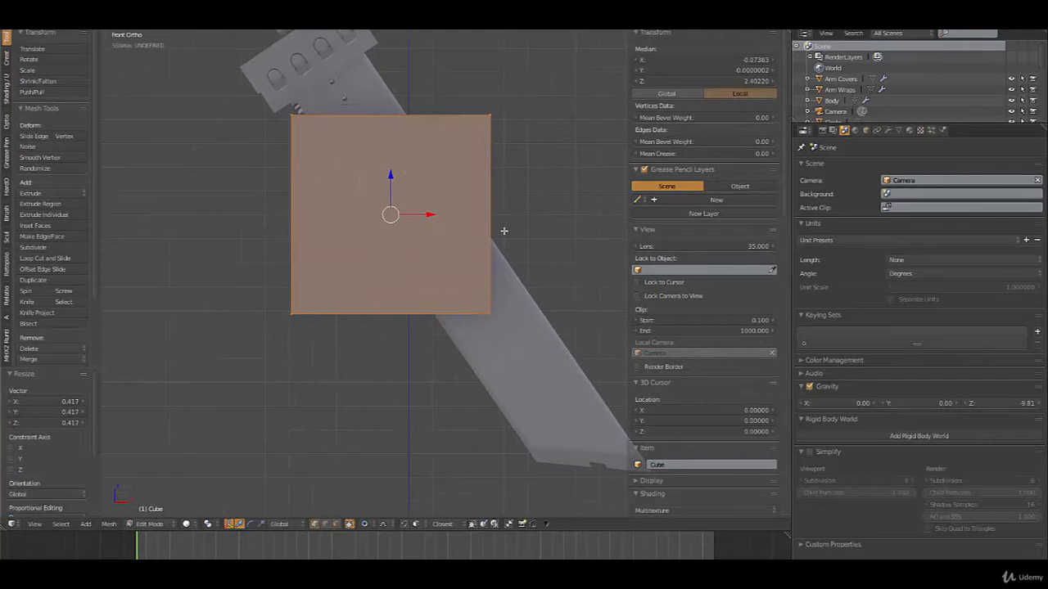
scroll(504, 231, "up", 1)
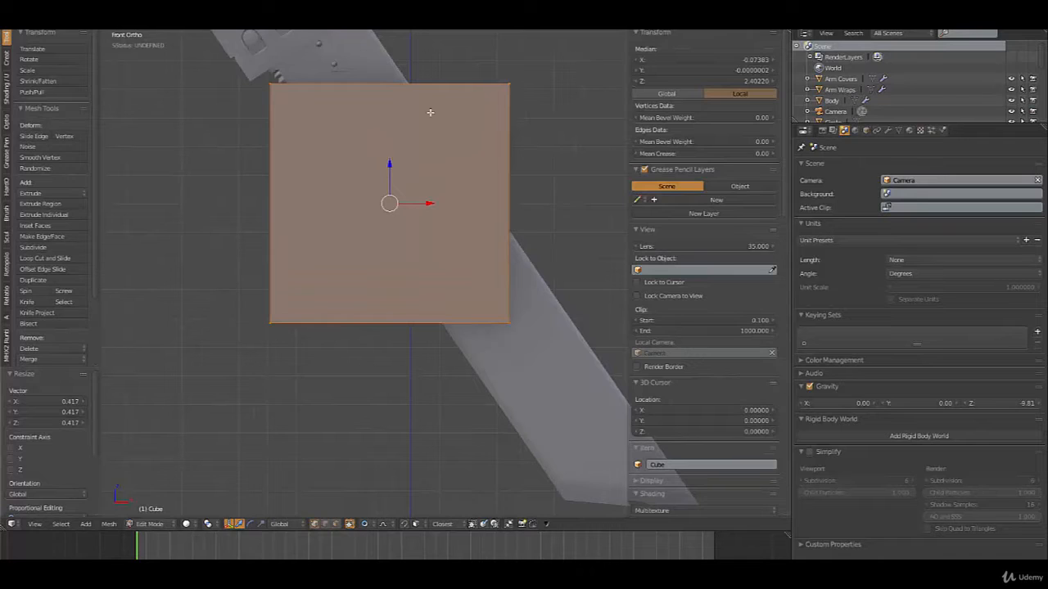
key("ctrl+r")
scroll(420, 77, "up", 1)
left_click(419, 77)
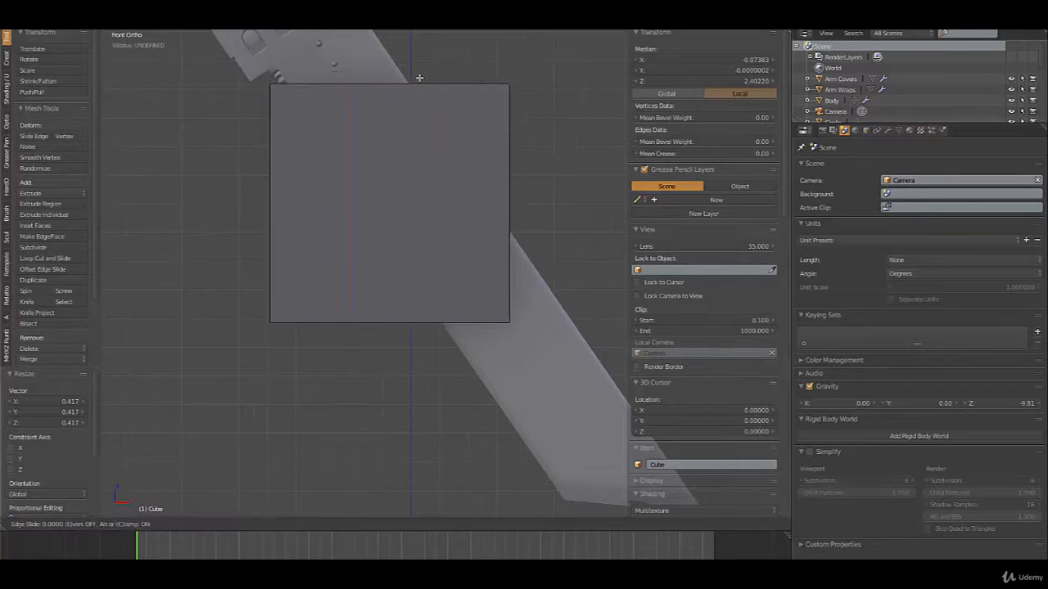
right_click(435, 142)
key("ctrl+r")
left_click(439, 182)
right_click(437, 188)
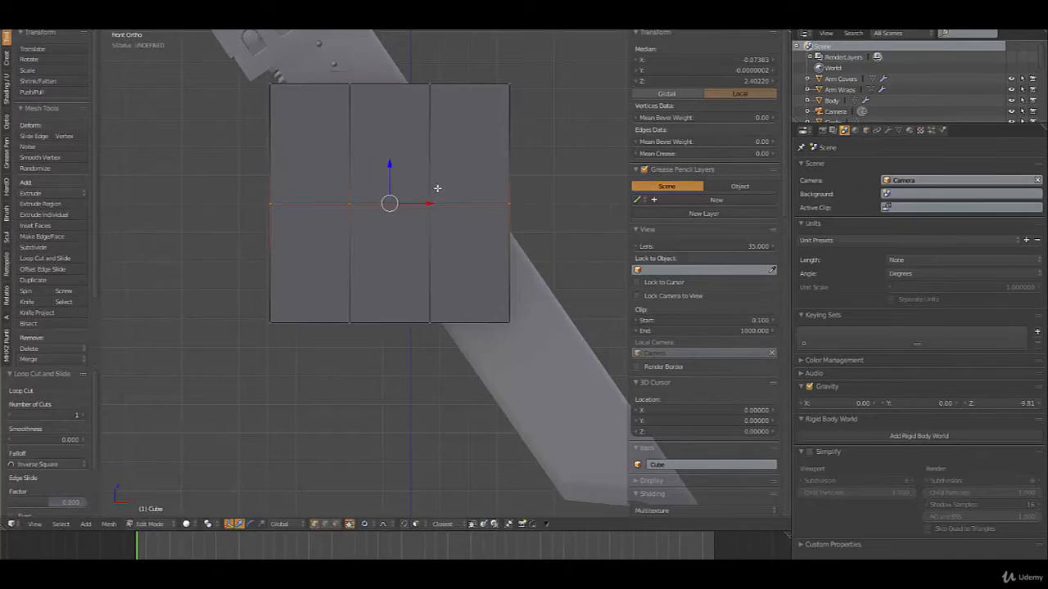
Delete the cube's upper middle faces on the front, top and back, plus all faces on its two ends
middle_click_drag(466, 179, 421, 241)
right_click(416, 238)
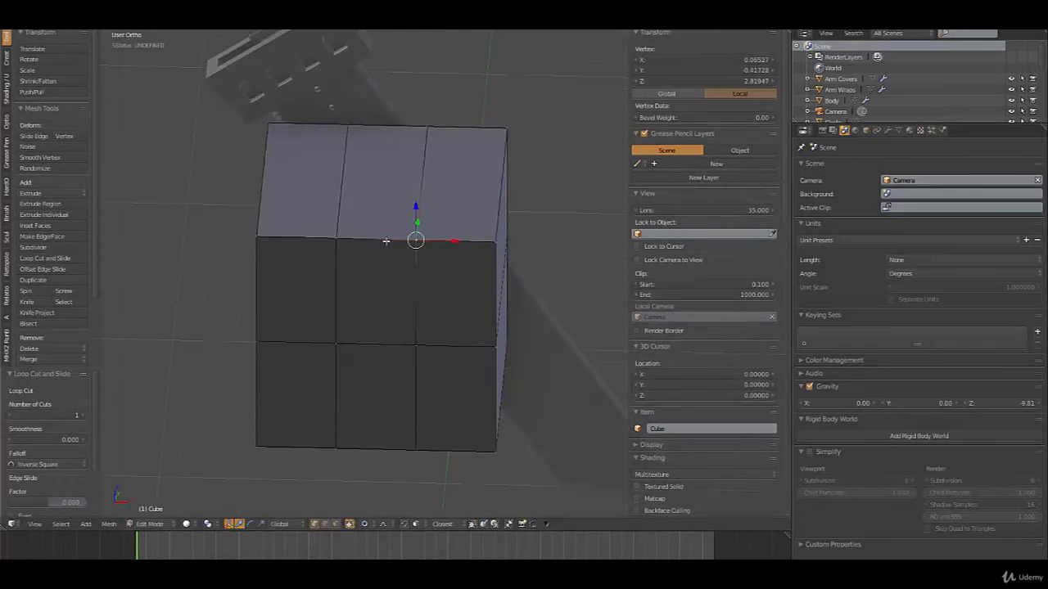
right_click(343, 240, "shift")
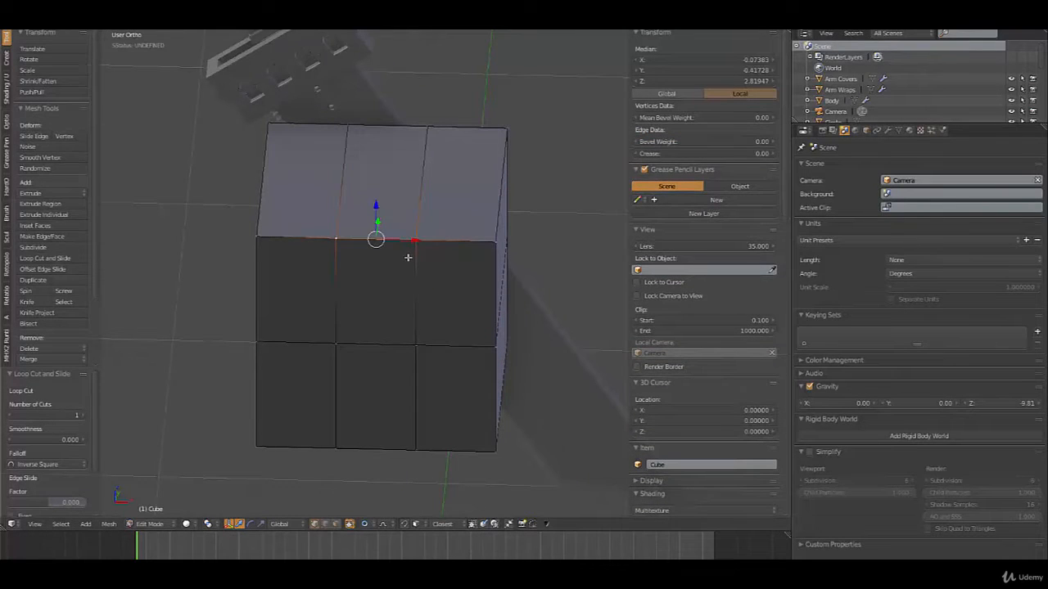
key("ctrl+Tab")
left_click(402, 282)
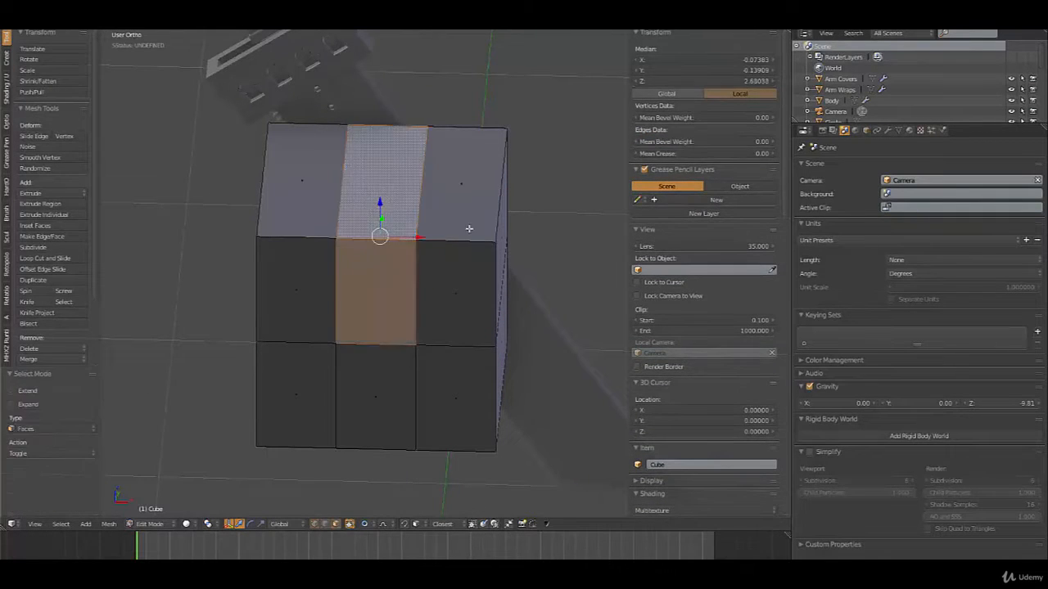
middle_click_drag(364, 241, 306, 205)
right_click(352, 134, "shift")
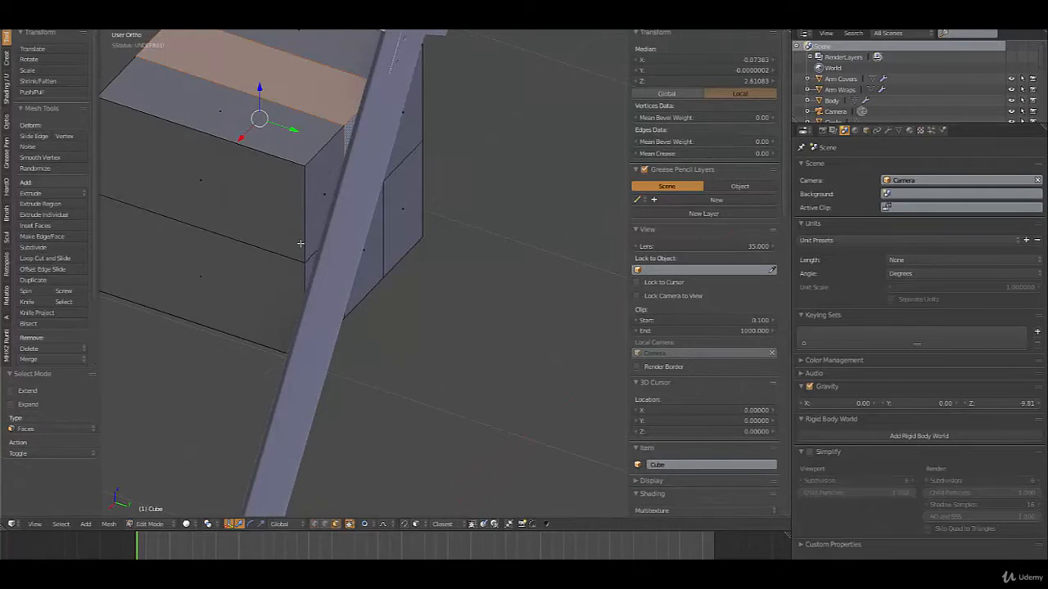
middle_click_drag(301, 243, 458, 168)
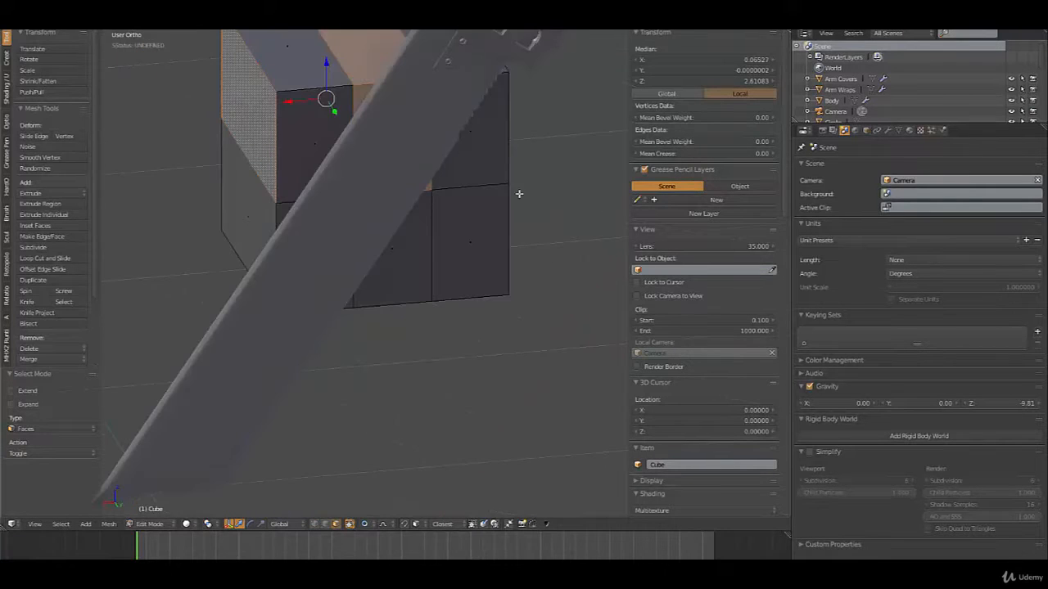
middle_click_drag(519, 194, 468, 191)
right_click(541, 205, "shift")
scroll(524, 266, "down", 4)
middle_click_drag(503, 257, 358, 245)
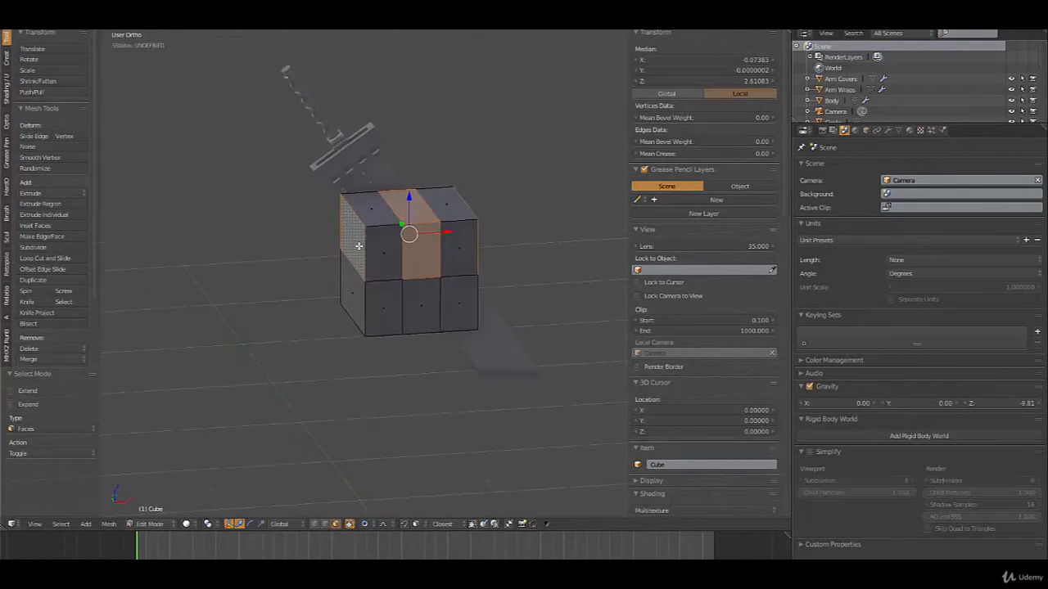
right_click(349, 288, "shift")
mouse_move(436, 313)
middle_mouse_down()
mouse_move(388, 306)
mouse_move(409, 304)
mouse_move(470, 258)
mouse_move(422, 312)
mouse_move(381, 315)
mouse_move(341, 295)
mouse_move(431, 296)
middle_mouse_up()
key("x")
left_click(418, 333)
Select the whole remaining mesh and scale it along Y to about 0.289
key("a")
key("a")
key("a")
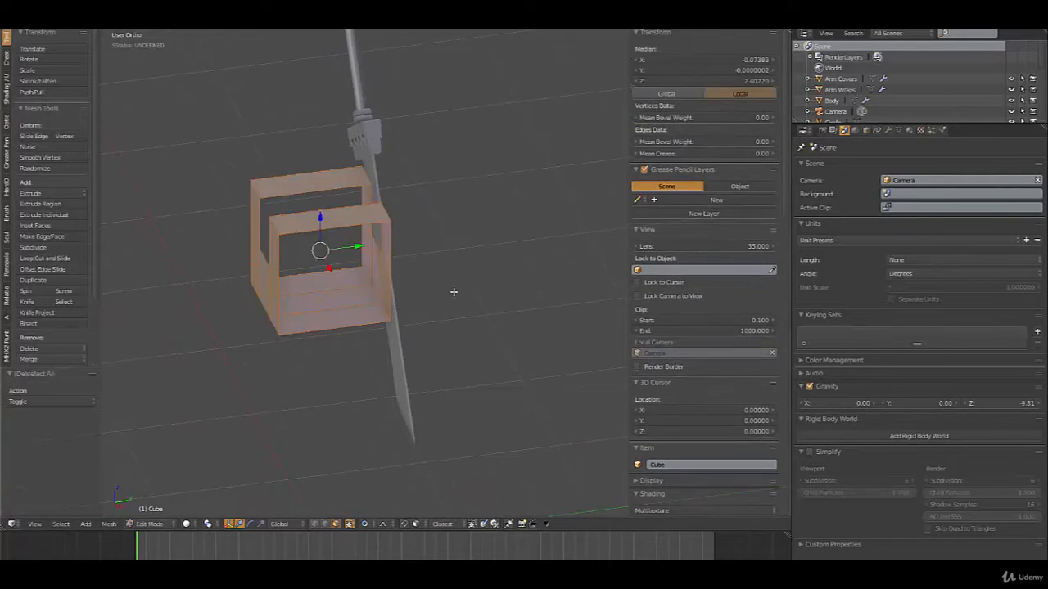
key("s")
key("y")
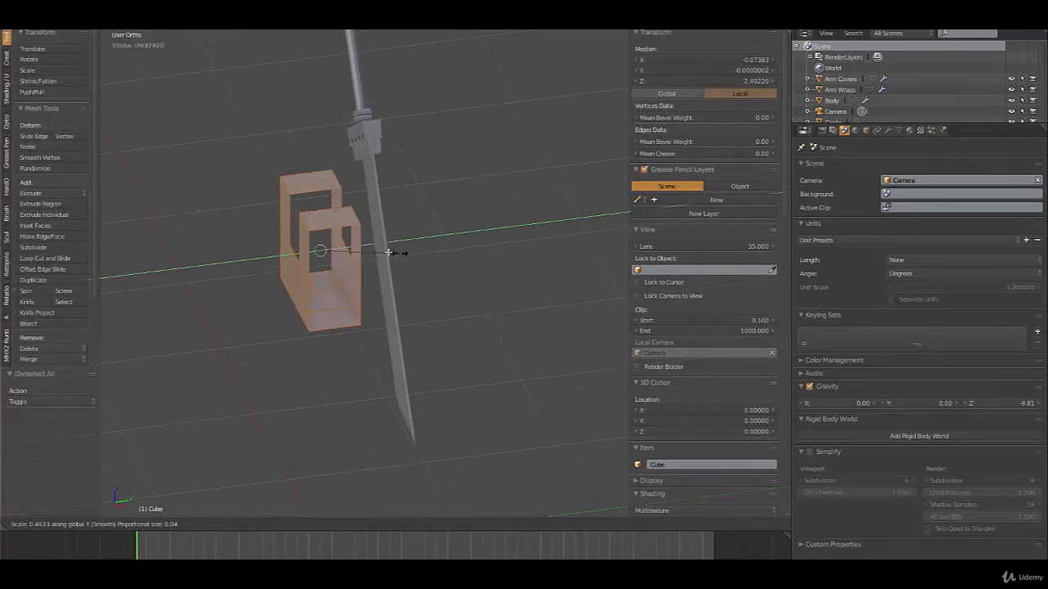
left_click(364, 249)
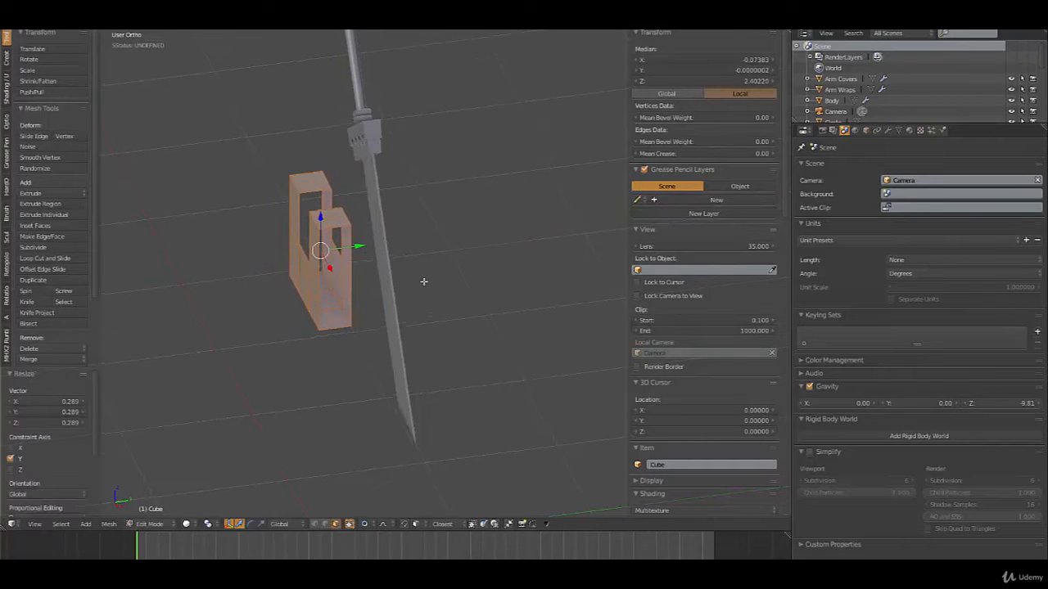
Scale the whole U-shaped mesh along Z to about 0.78 in front view
key("KP_1")
scroll(438, 286, "up", 2)
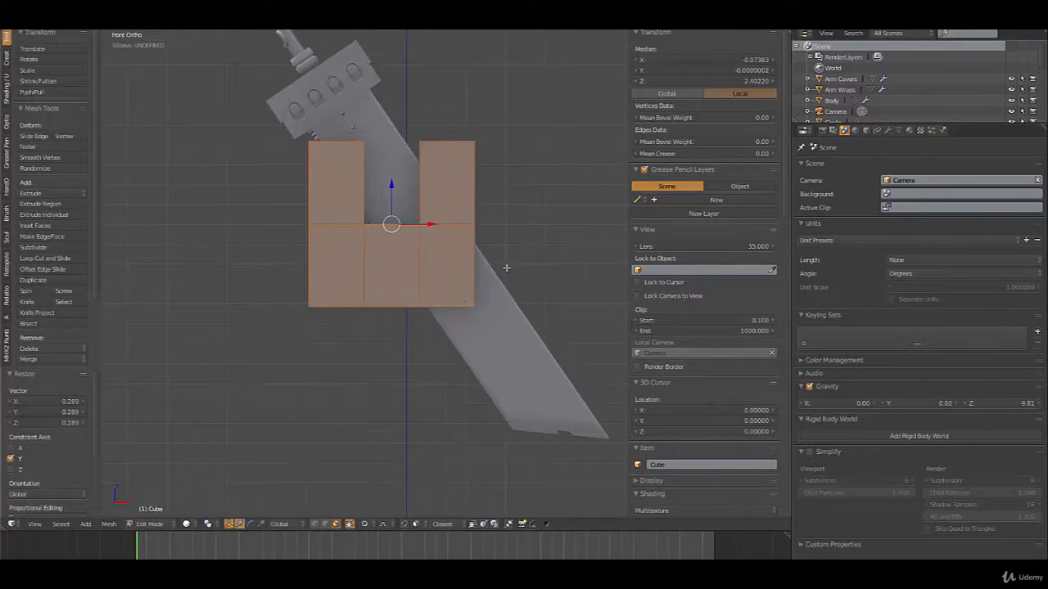
middle_click_drag(510, 227, 468, 313)
key("KP_1")
key("s")
key("z")
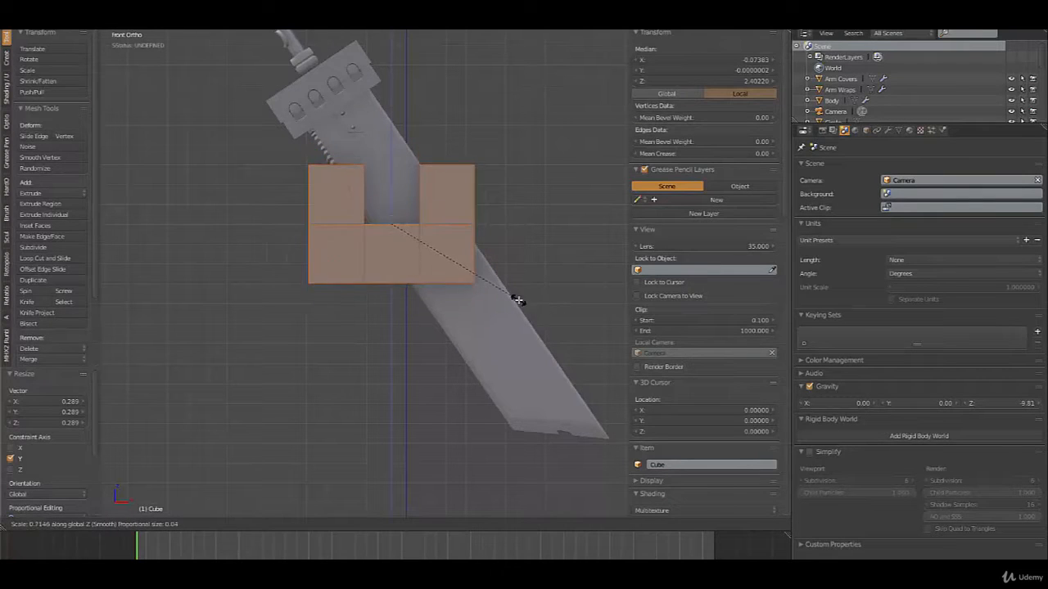
left_click(529, 305)
scroll(509, 310, "up", 2)
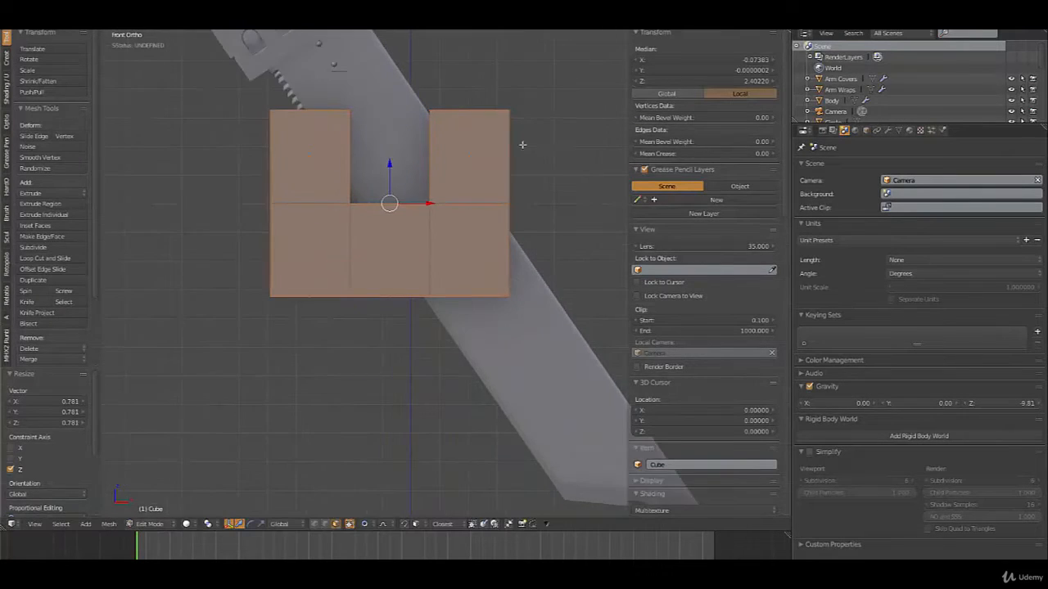
middle_click_drag(388, 202, 443, 220)
middle_click_drag(464, 274, 492, 259)
key("ctrl+r")
key("Escape")
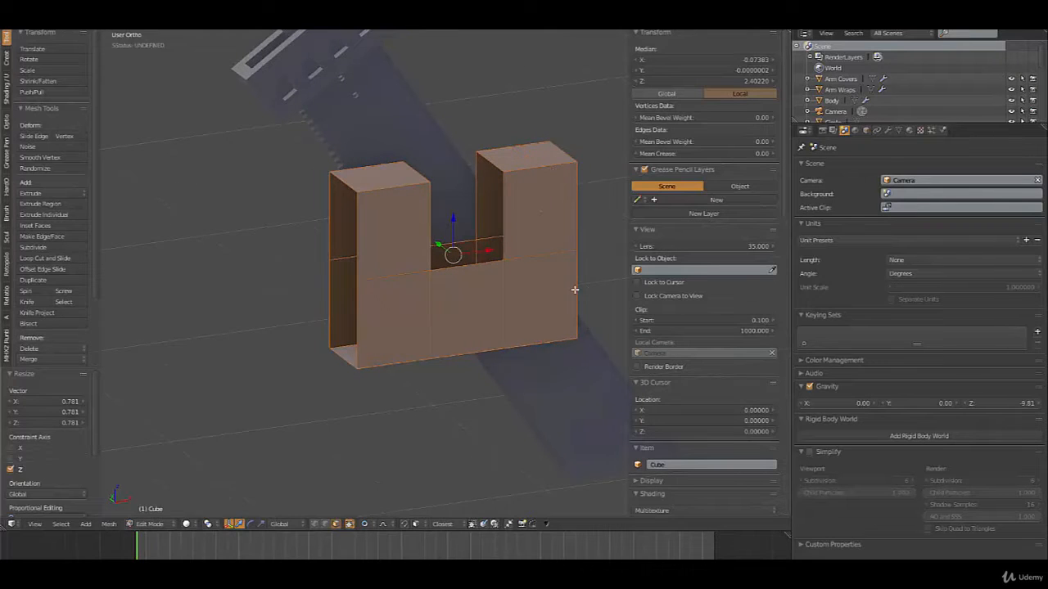
Move the U-shaped mesh about 0.074 along X to centre it on the vertical axis
key("KP_1")
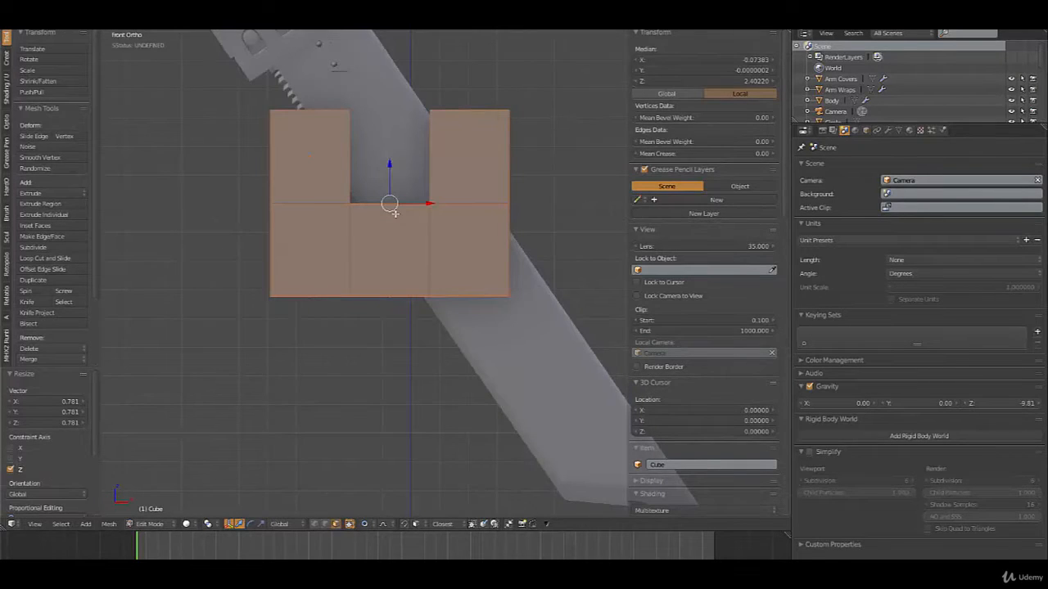
key("g")
key("x")
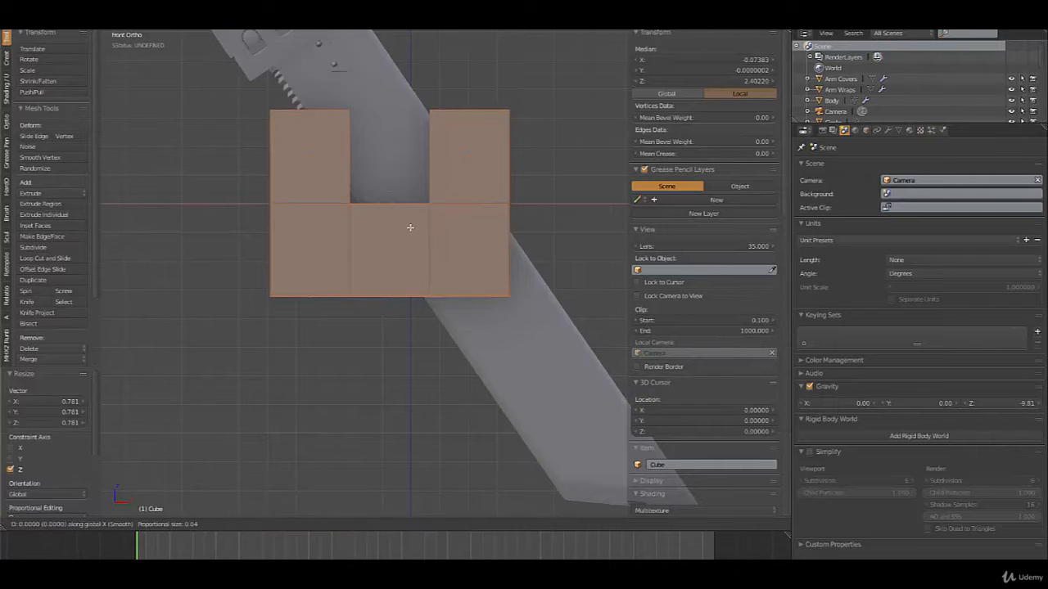
left_click(431, 234)
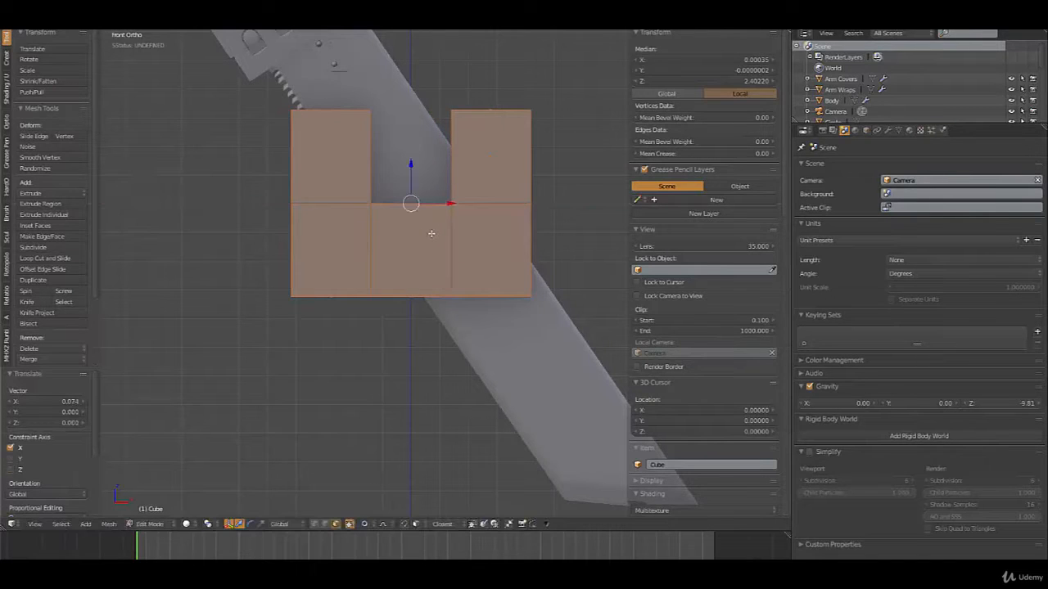
Add a centred vertical loop cut through the middle section of the U-shaped mesh
key("a")
key("ctrl+r")
double_click(418, 213)
middle_click_drag(417, 213, 437, 258)
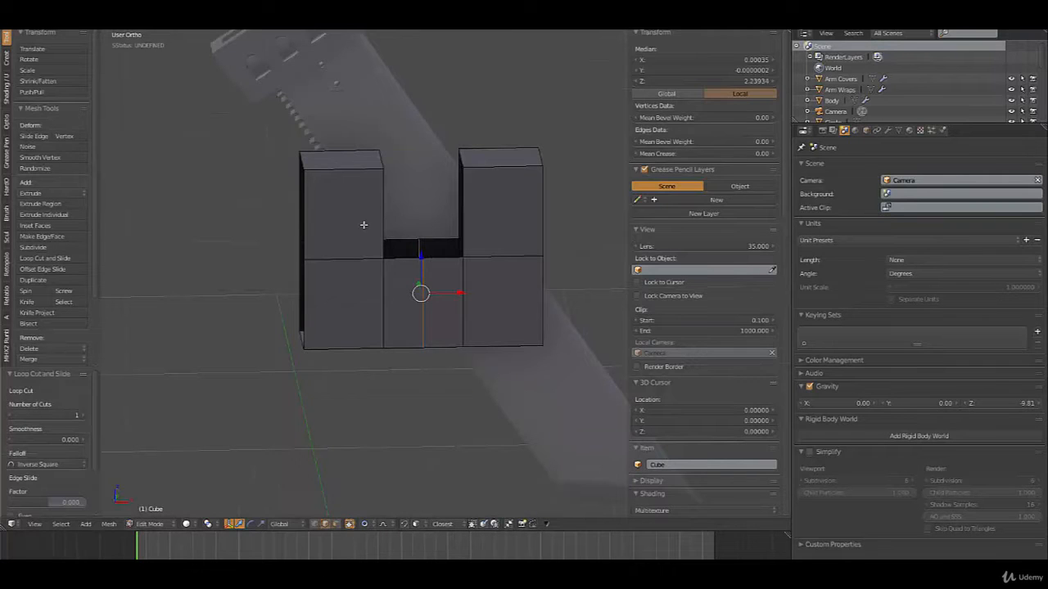
Delete the vertices of the mesh's negative-X half, using wireframe display and vertex selection
key("KP_1")
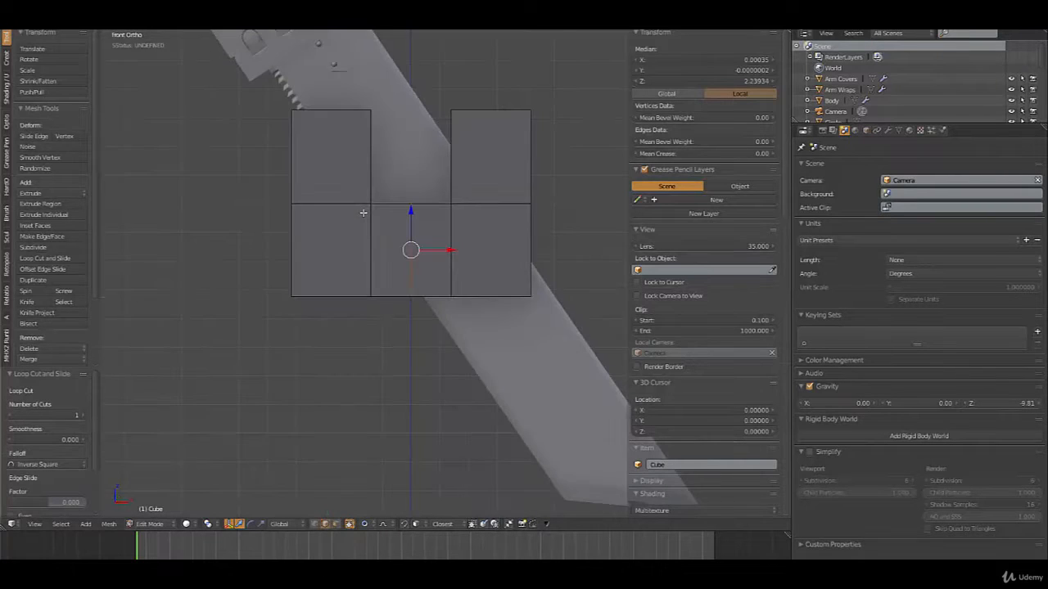
key("ctrl+Tab")
left_click(358, 201)
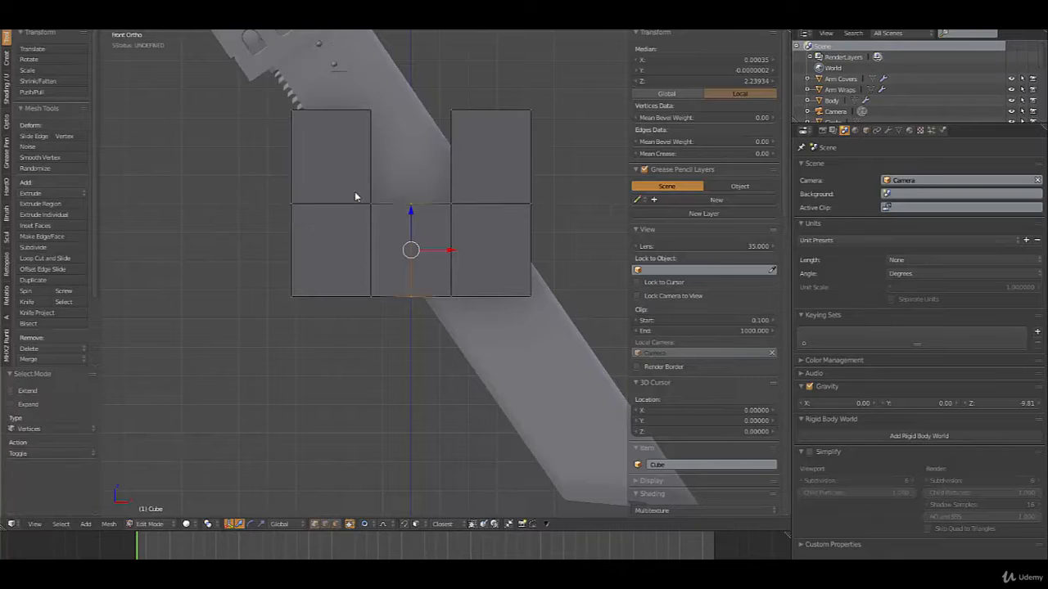
key("z")
key("a")
key("b")
left_click_drag(385, 78, 282, 304)
key("x")
left_click(231, 315)
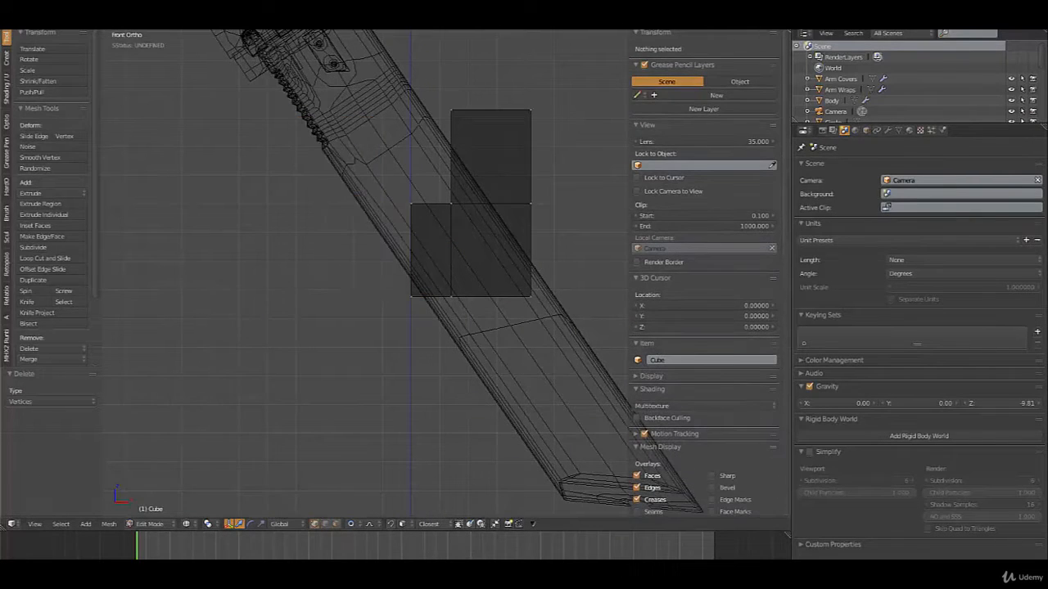
Add a Mirror modifier to the cube
left_click(888, 131)
left_click(900, 168)
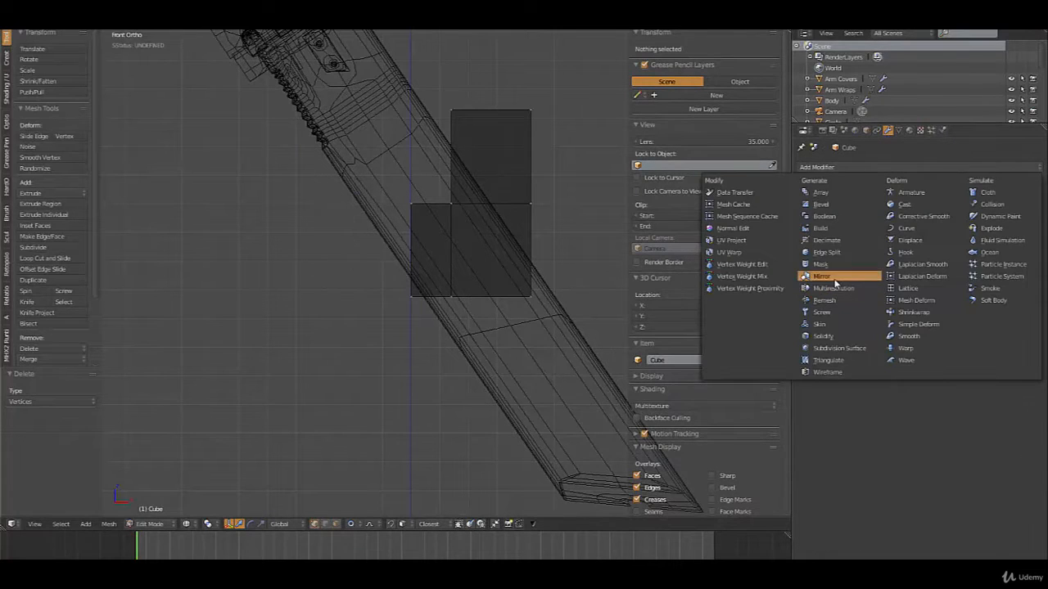
left_click(823, 277)
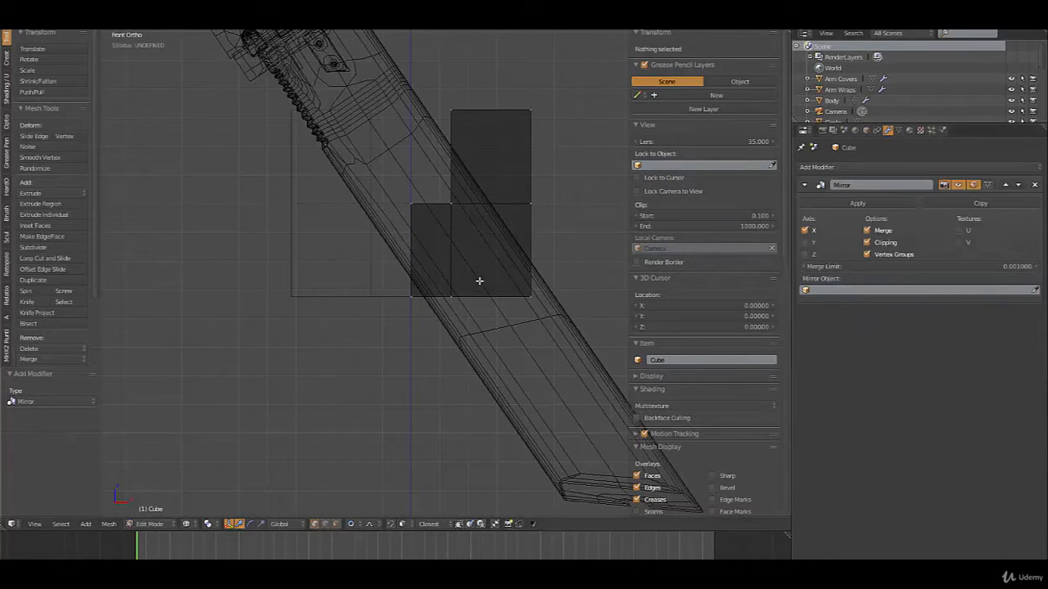
Select the centre-seam vertices and move them along X only, onto the mirror plane at X 0
key("b")
left_click_drag(440, 176, 357, 334)
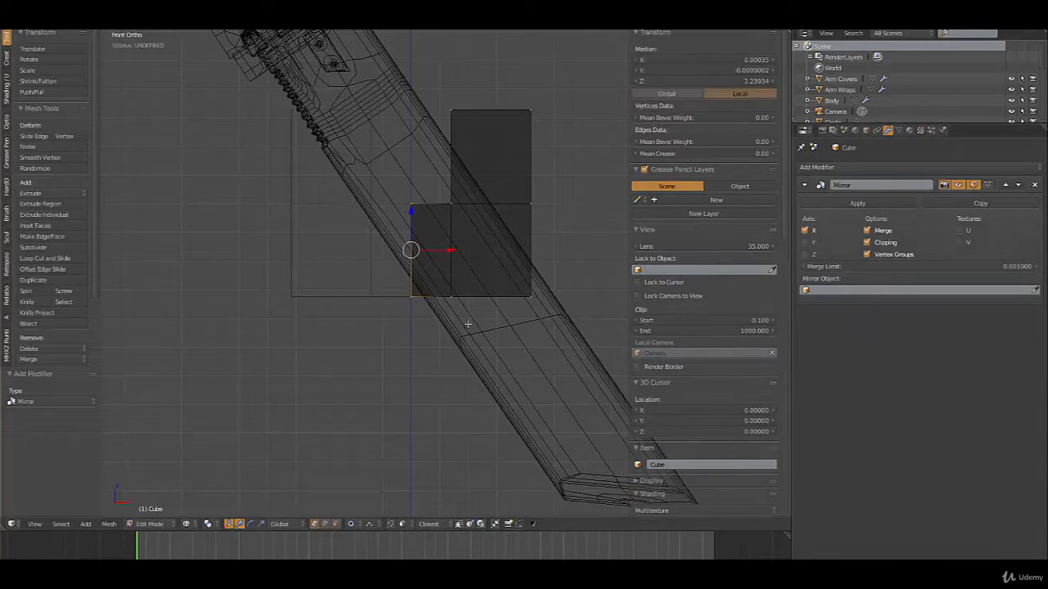
key("g")
left_click(482, 294)
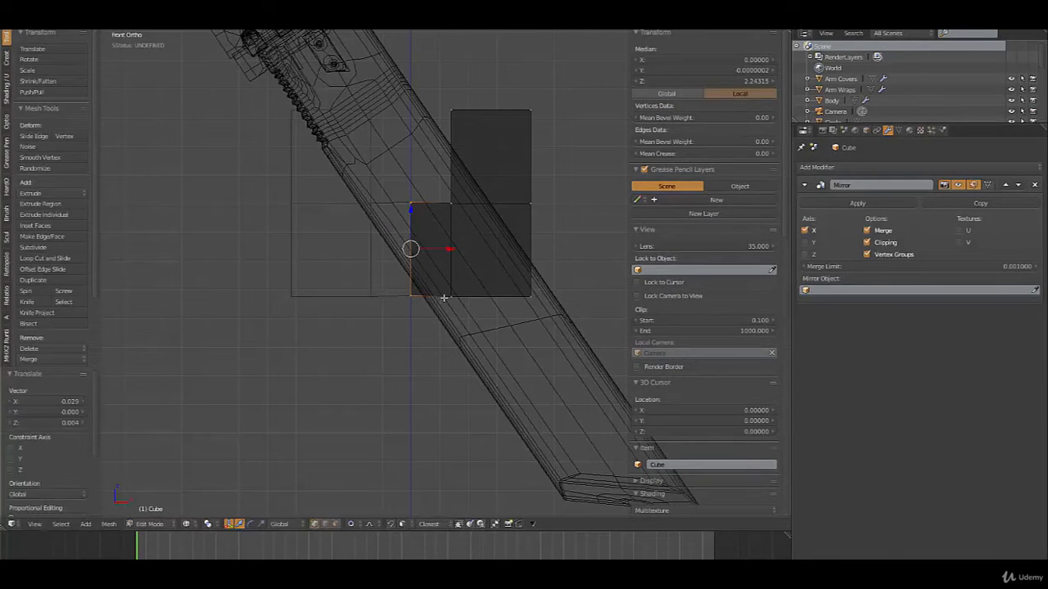
key("ctrl+z")
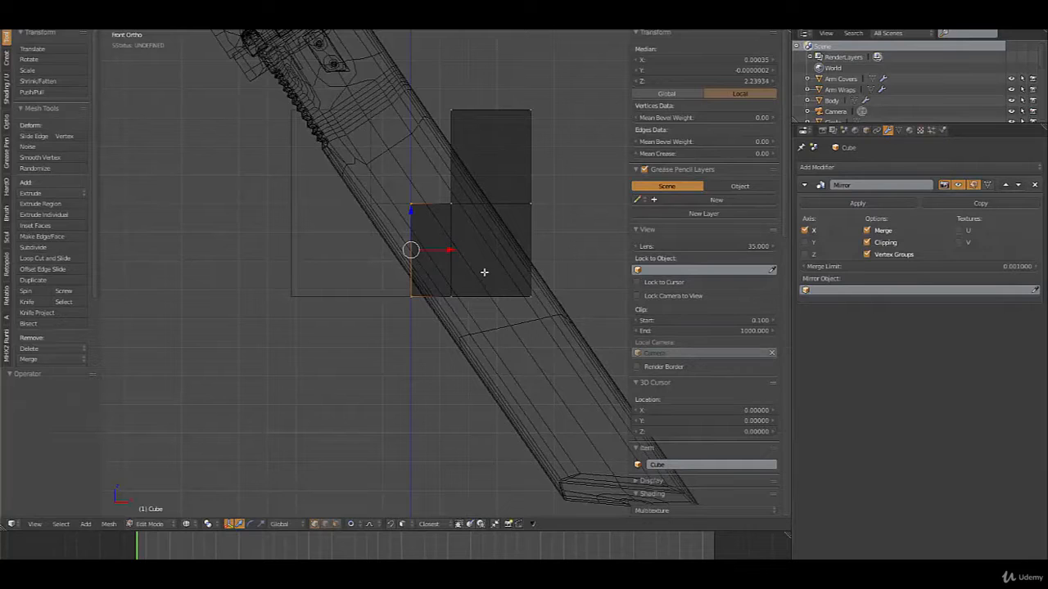
key("g")
key("x")
left_click(479, 272)
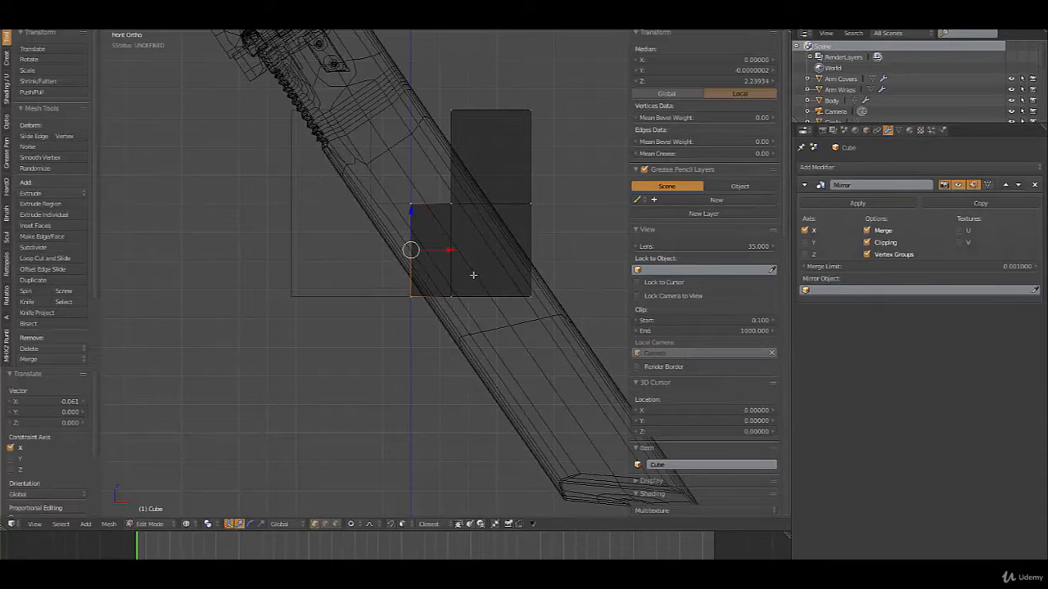
Add a centred loop cut across the top of the upright prong and raise the new edge 0.059 along Z
key("a")
middle_click_drag(498, 248, 336, 213)
key("ctrl+r")
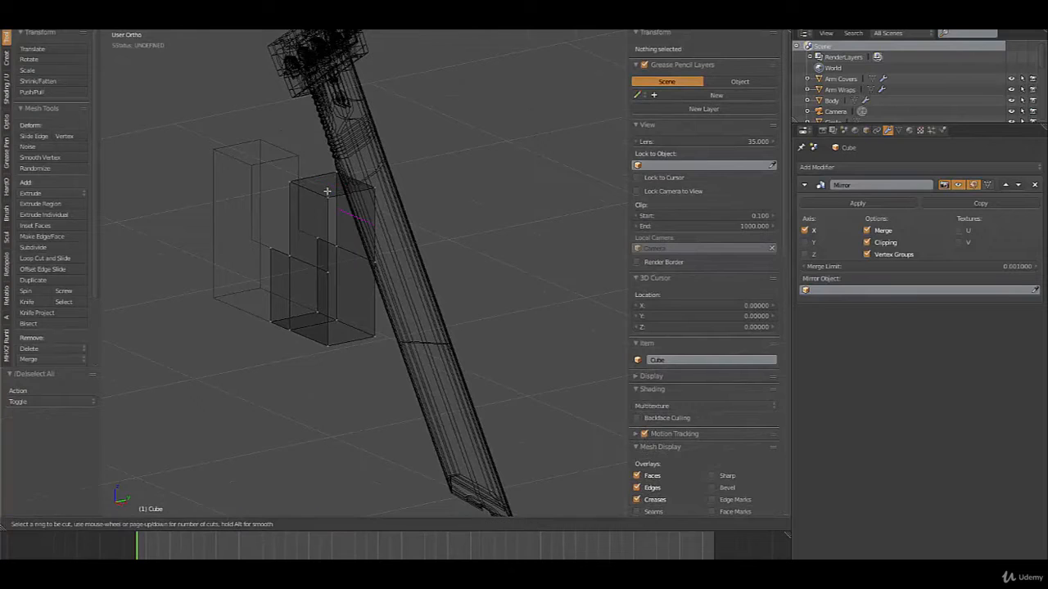
left_click(331, 185)
right_click(330, 185)
key("KP_1")
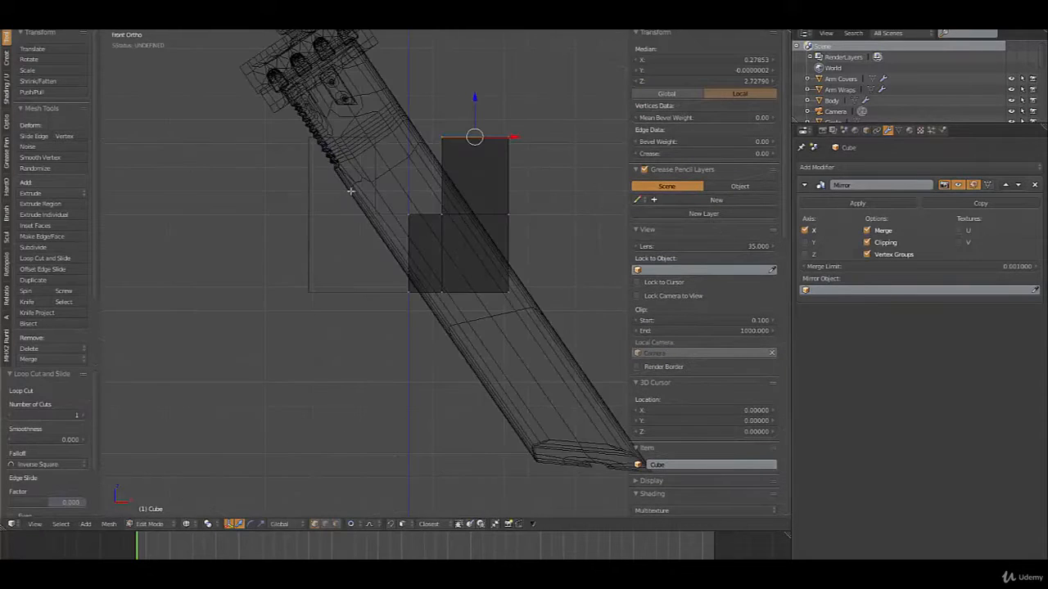
key("g")
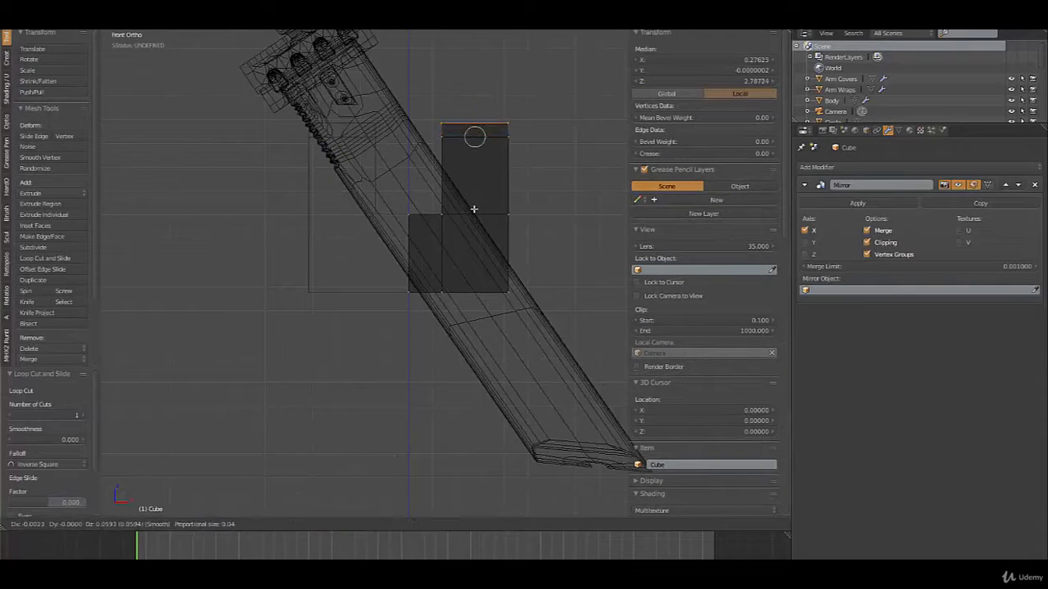
left_click(473, 210)
Select the front and back top edges of the prong and lower them 0.072 along Z
middle_click_drag(472, 209, 387, 218)
right_click(375, 178, "alt")
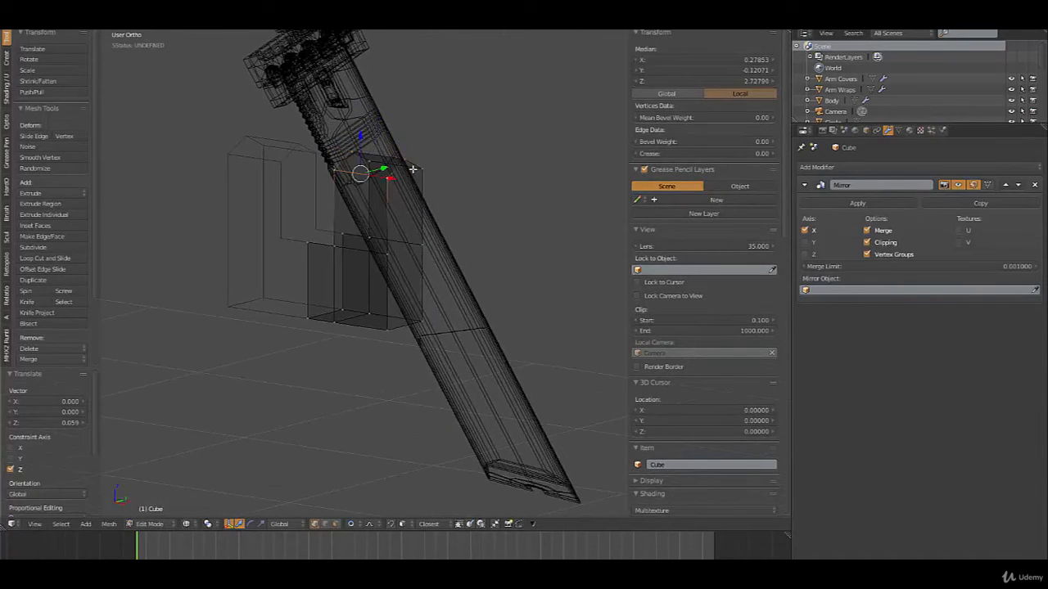
right_click(414, 172, "alt")
key("g")
key("z")
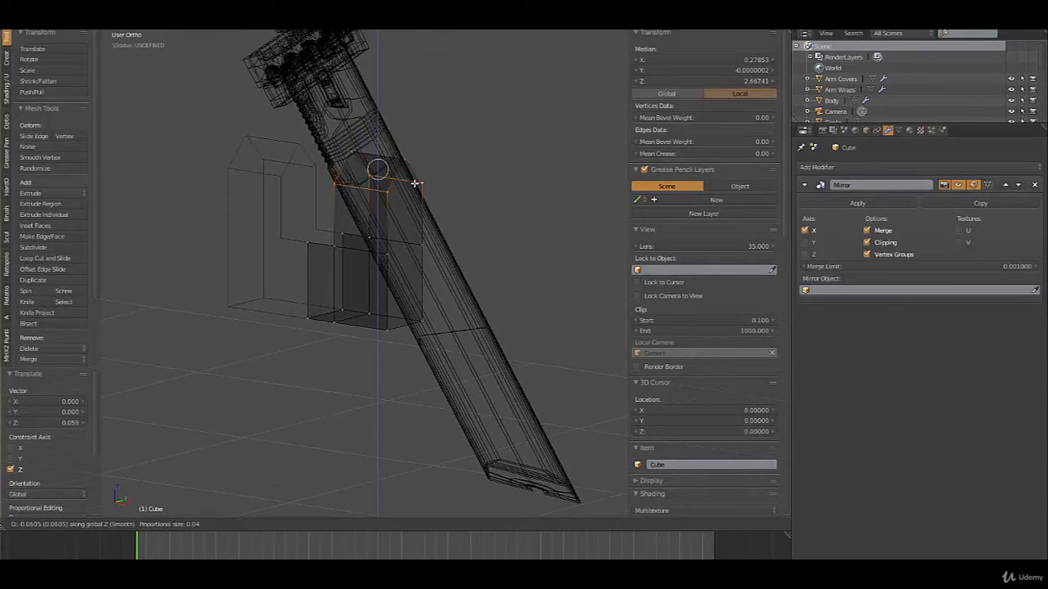
left_click(414, 188)
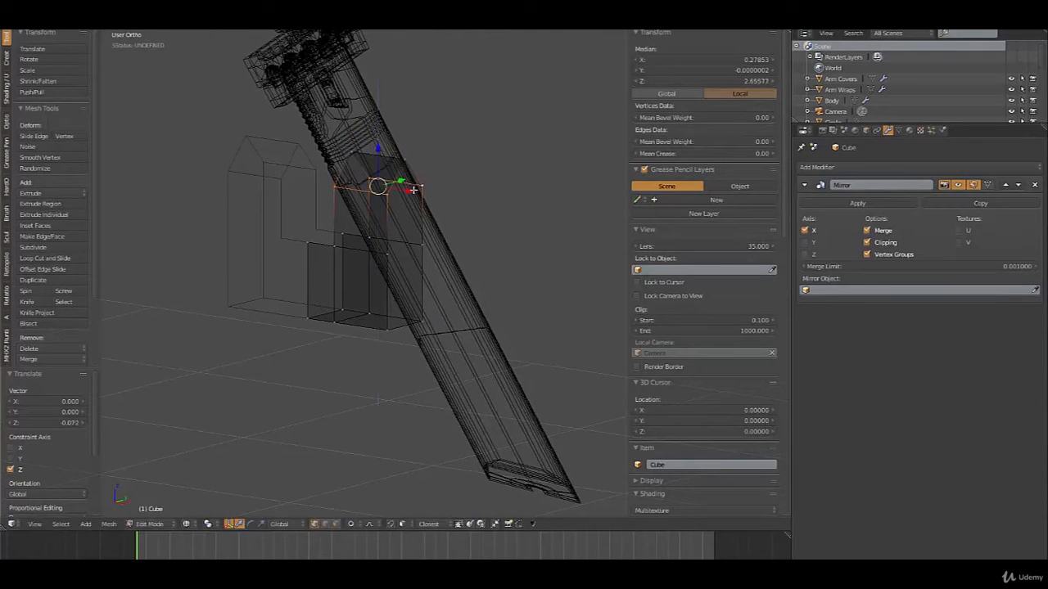
Bevel the prong's front and back top edges by 0.065 with one segment
key("ctrl+b")
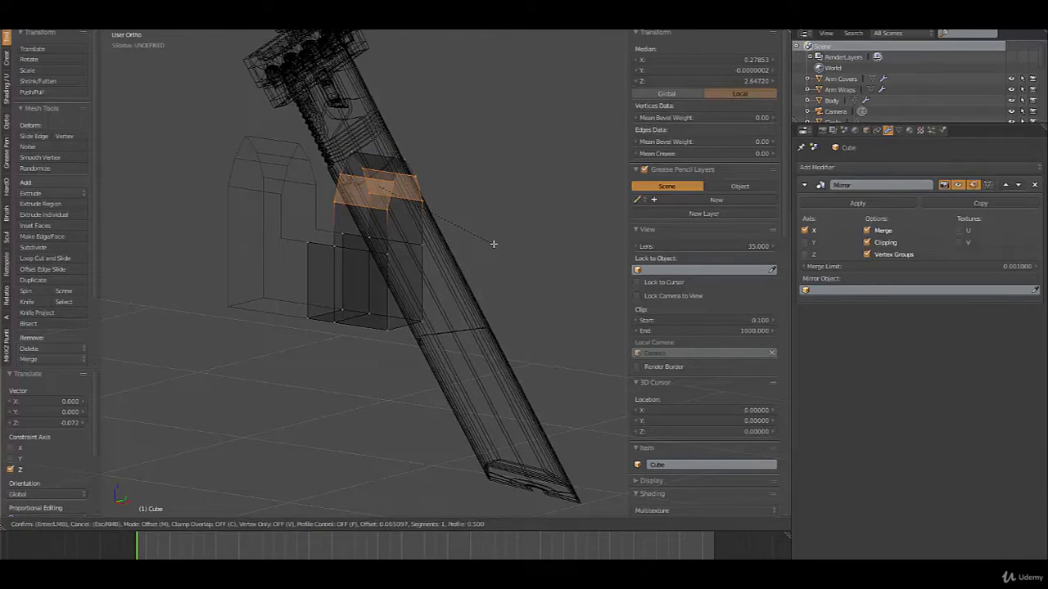
left_click(494, 244)
key("KP_1")
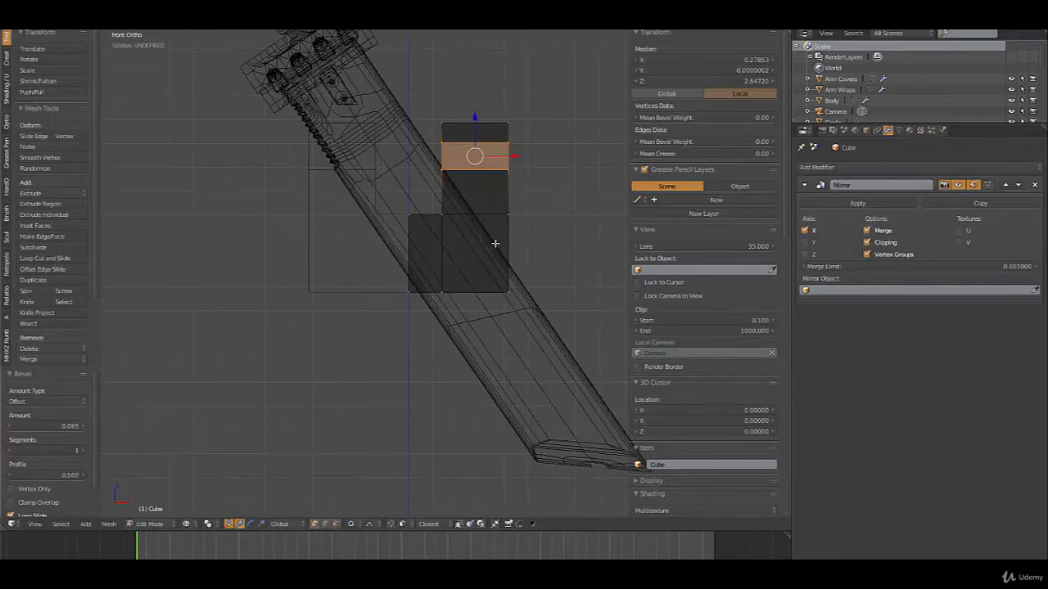
Add a centred loop cut along the underside of the holder and lower it 0.049 along Z
middle_click_drag(521, 311, 400, 325)
key("ctrl+r")
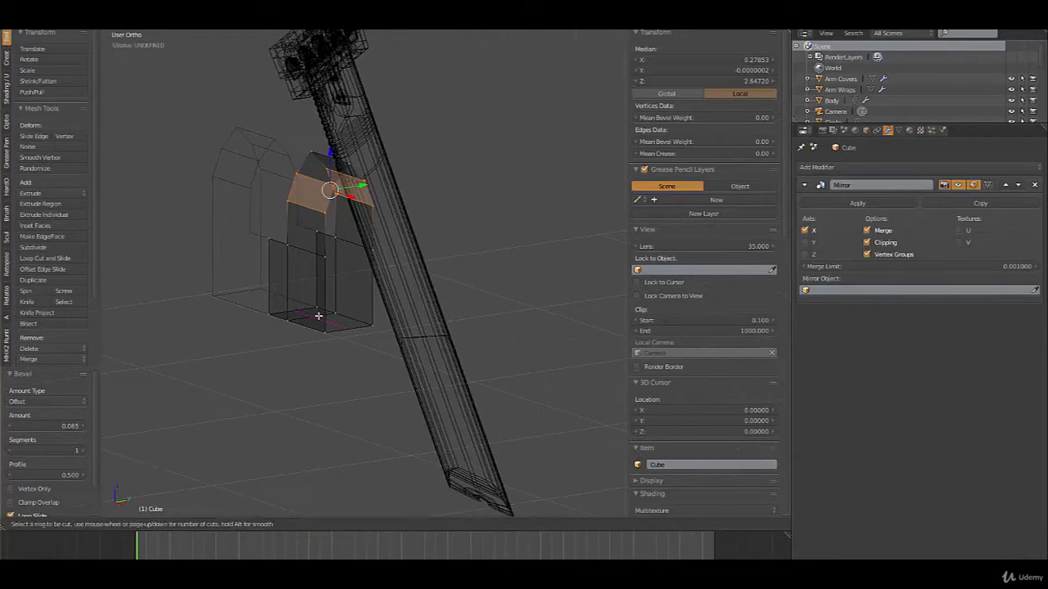
left_click(320, 315)
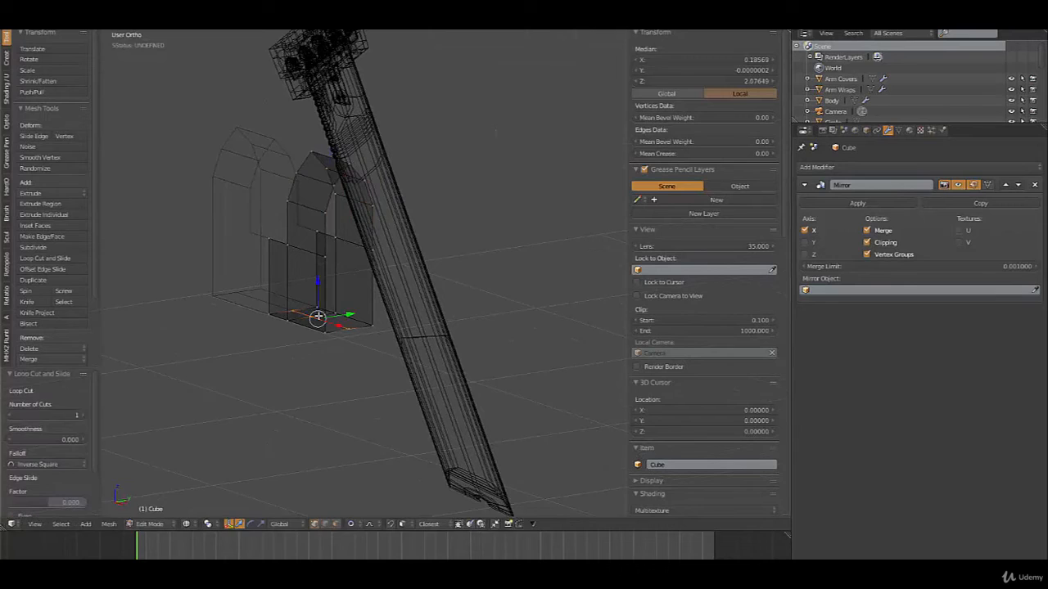
left_click(313, 305)
key("KP_2")
Bevel the front and back bottom edges of the holder by 0.053 with two segments
right_click(293, 291, "alt")
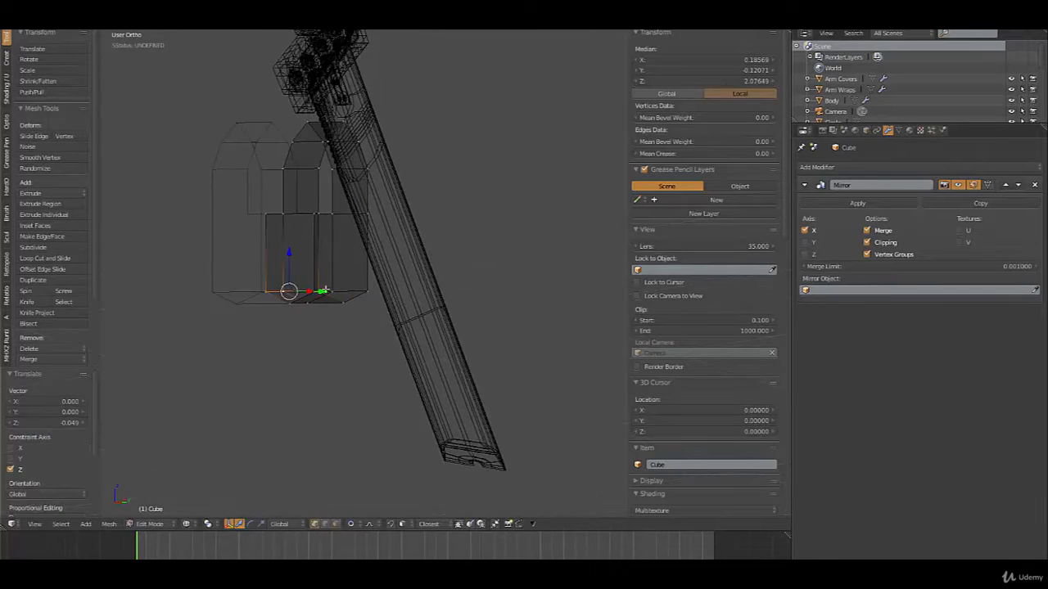
right_click(350, 292, "alt+shift")
key("ctrl+b")
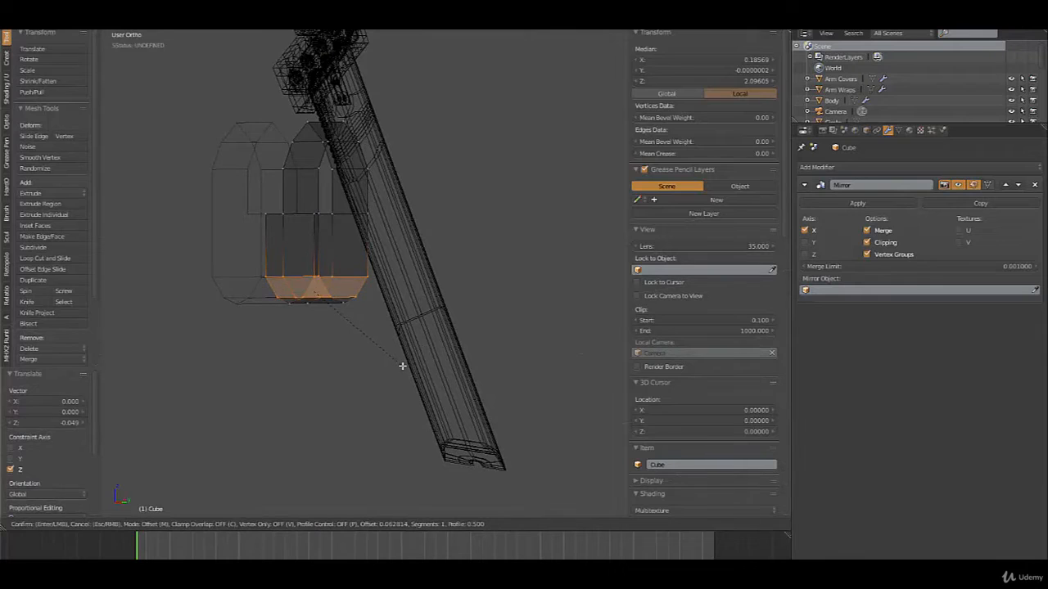
left_click(399, 362)
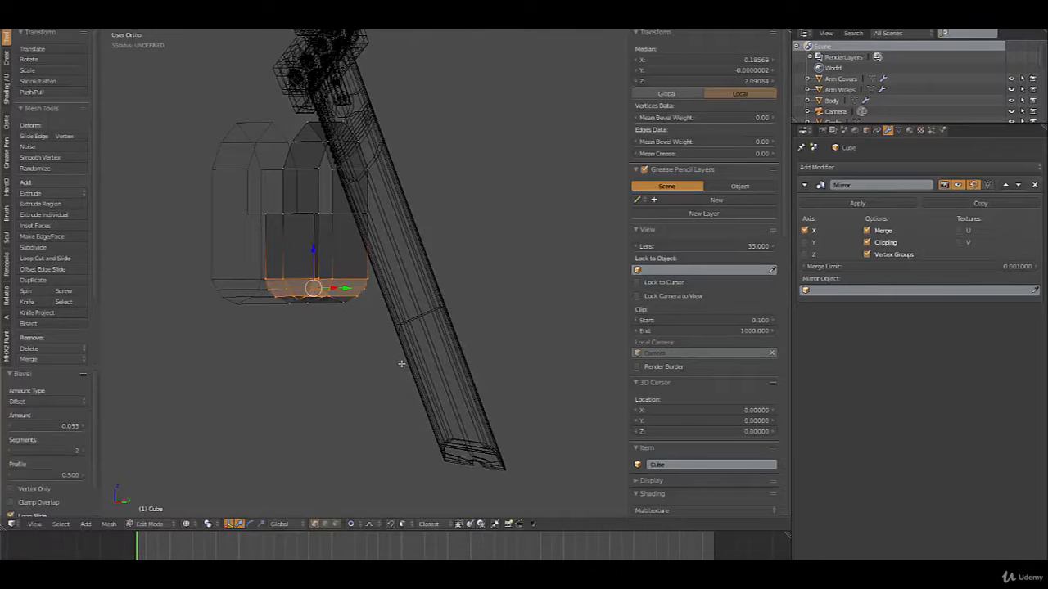
In solid shading, rip the prong's horizontal front edge level with the notch floor, leaving the ripped vertices in place
key("a")
key("z")
mouse_move(396, 360)
middle_mouse_down()
mouse_move(309, 344)
mouse_move(428, 351)
middle_mouse_up()
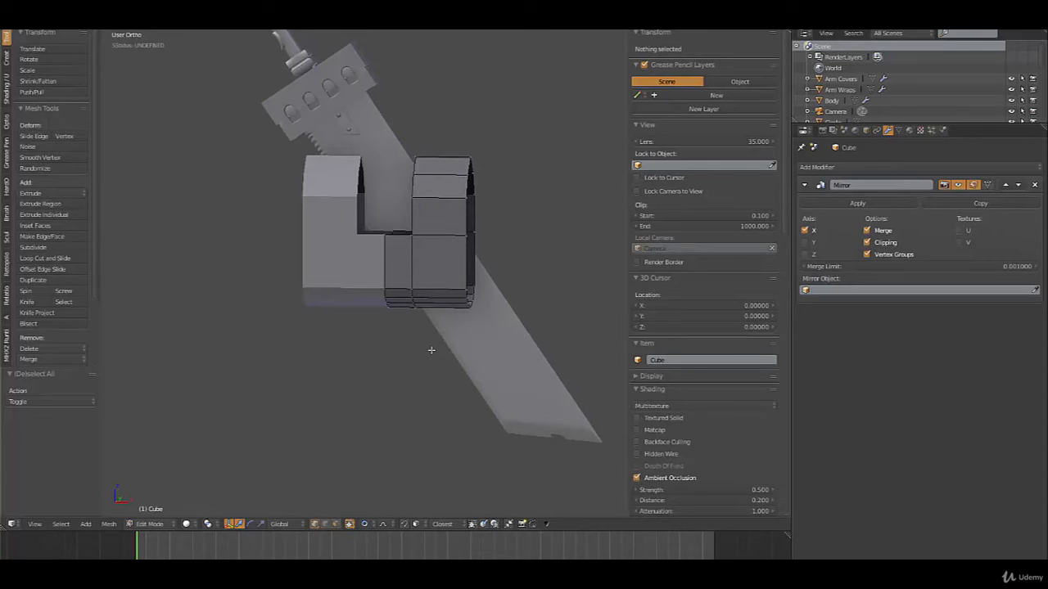
scroll(470, 257, "up", 3)
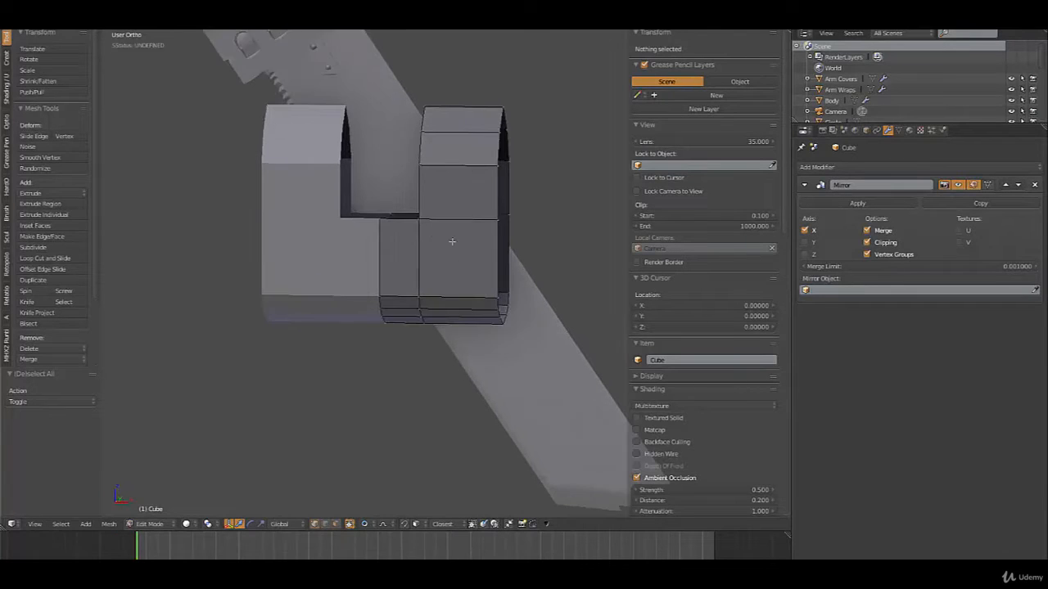
right_click(517, 206)
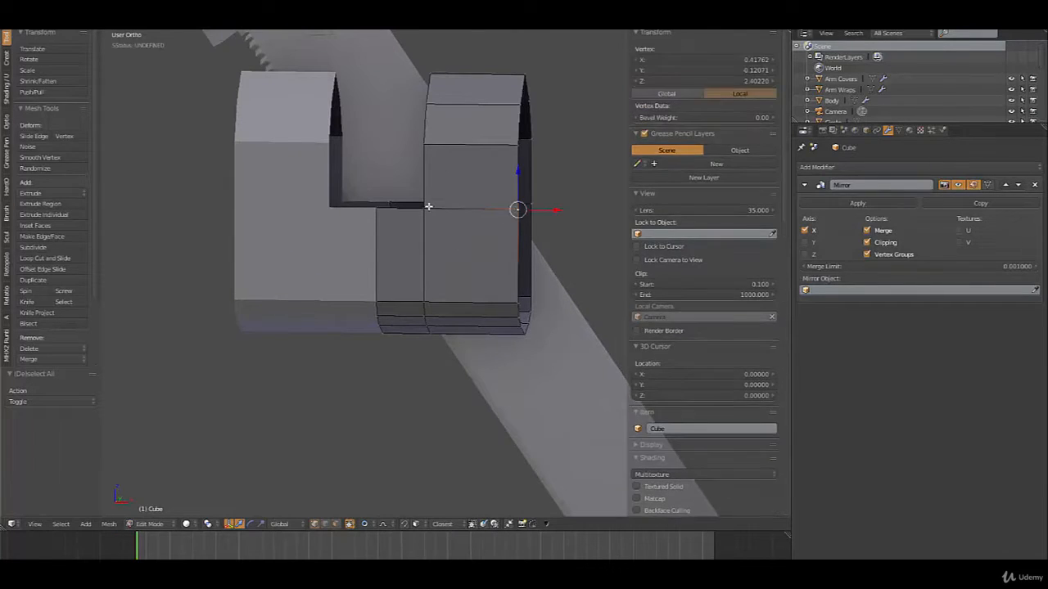
right_click(429, 206, "shift")
key("v")
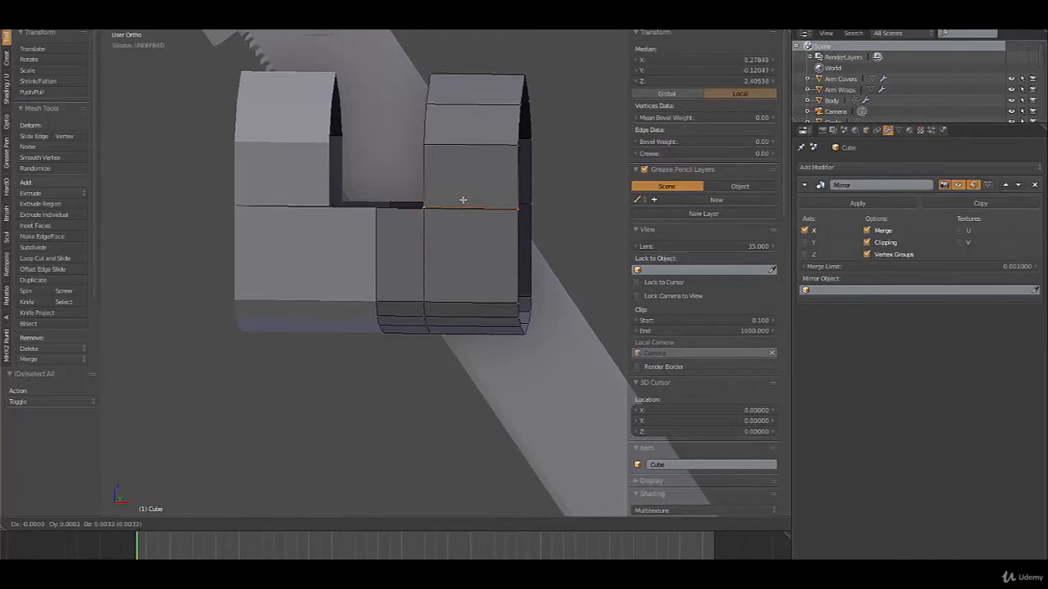
right_click(463, 202)
Move the ripped front edge outward 0.019 along negative Y and extrude it 0.208 down along Z as a flap
middle_click_drag(484, 258, 364, 224)
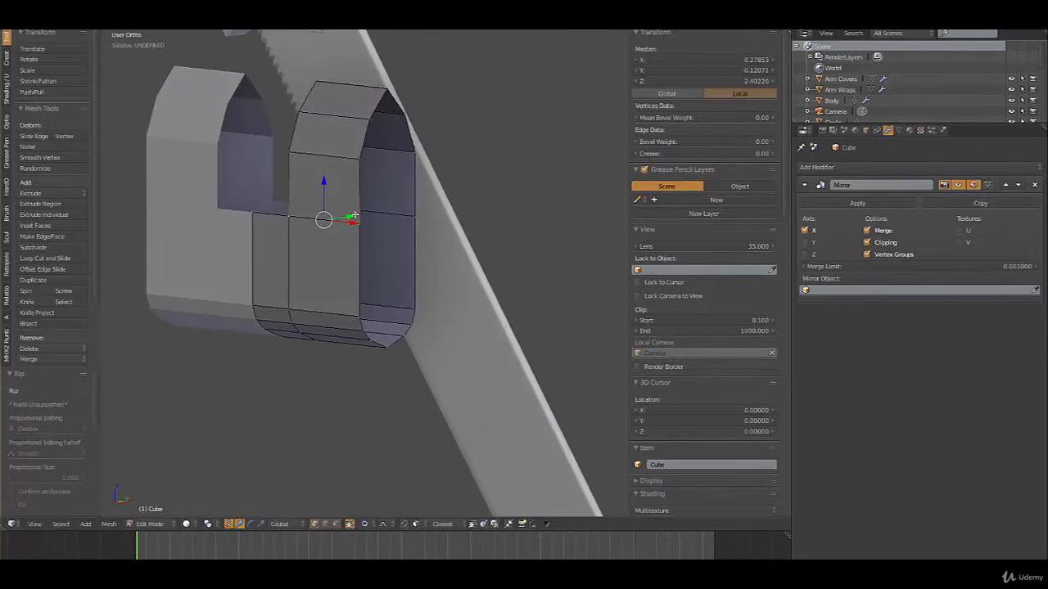
key("g")
key("y")
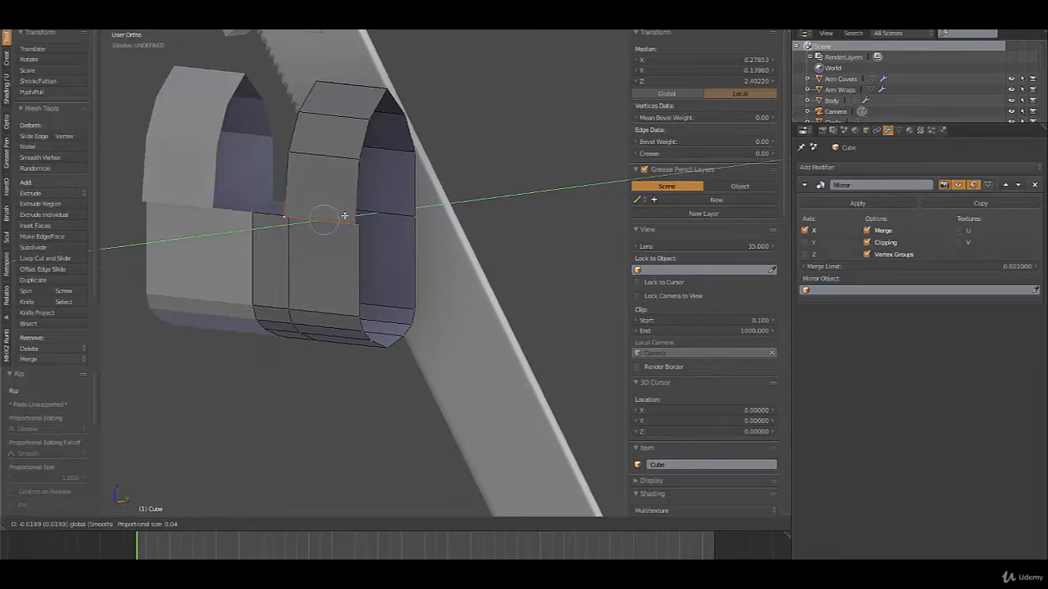
left_click(337, 219)
key("g")
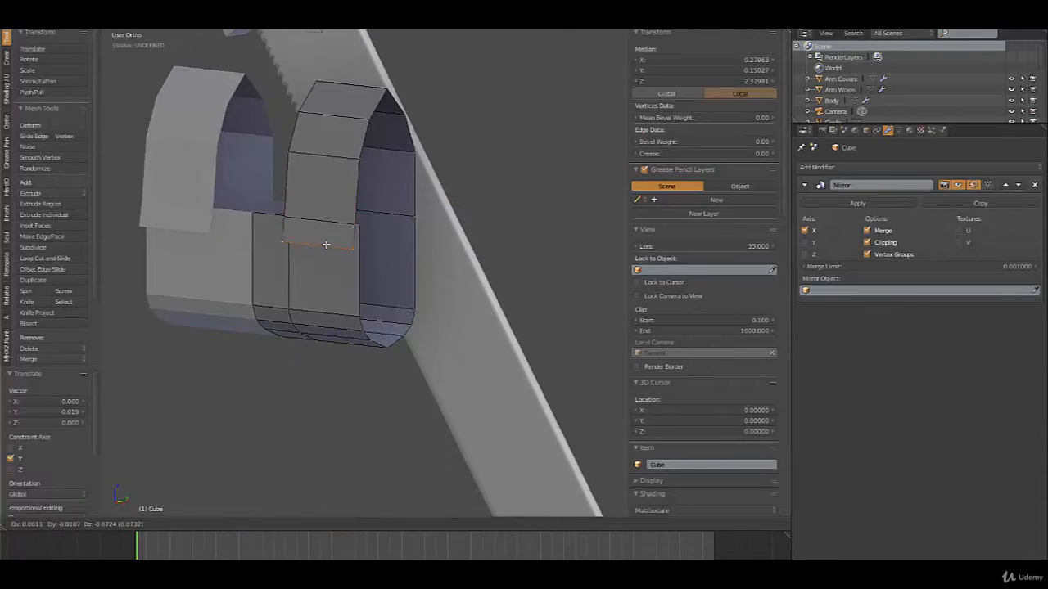
key("z")
left_click(336, 287)
Add two evenly spaced vertical loop cuts through the prong and its front flap
middle_click_drag(336, 286, 468, 295)
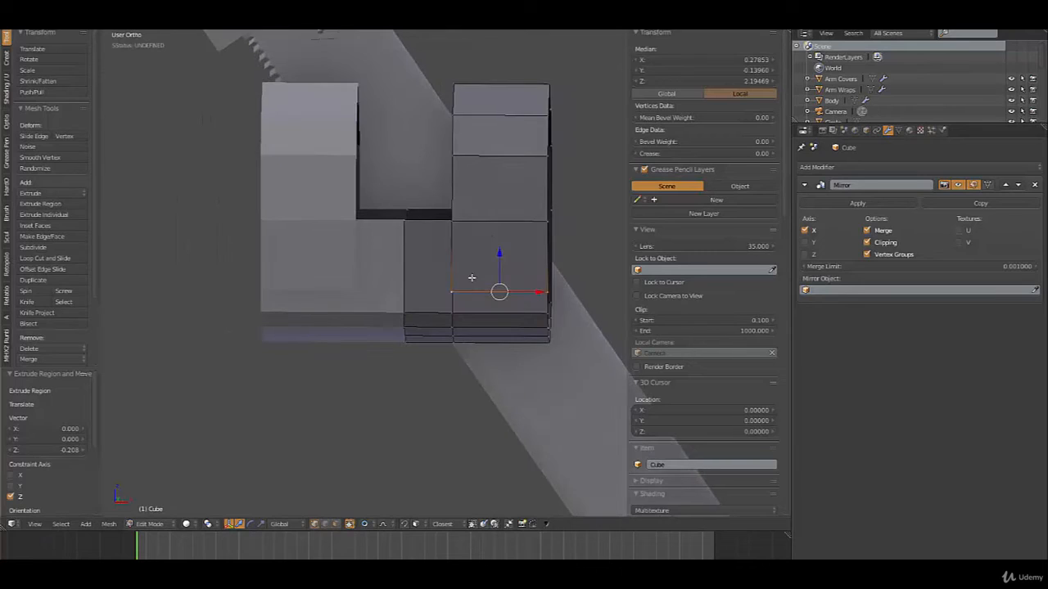
key("ctrl+r")
left_click(495, 218)
right_click(495, 217)
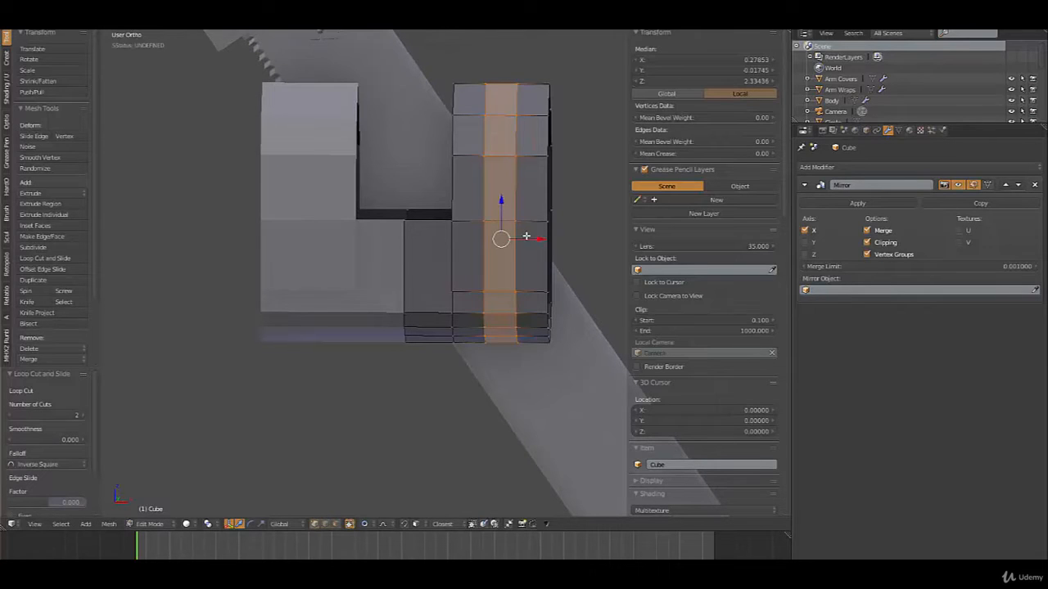
Vertex-slide the two outer bottom corners of the flap upward by a factor of 0.285
right_click(532, 288)
right_click(463, 290, "shift")
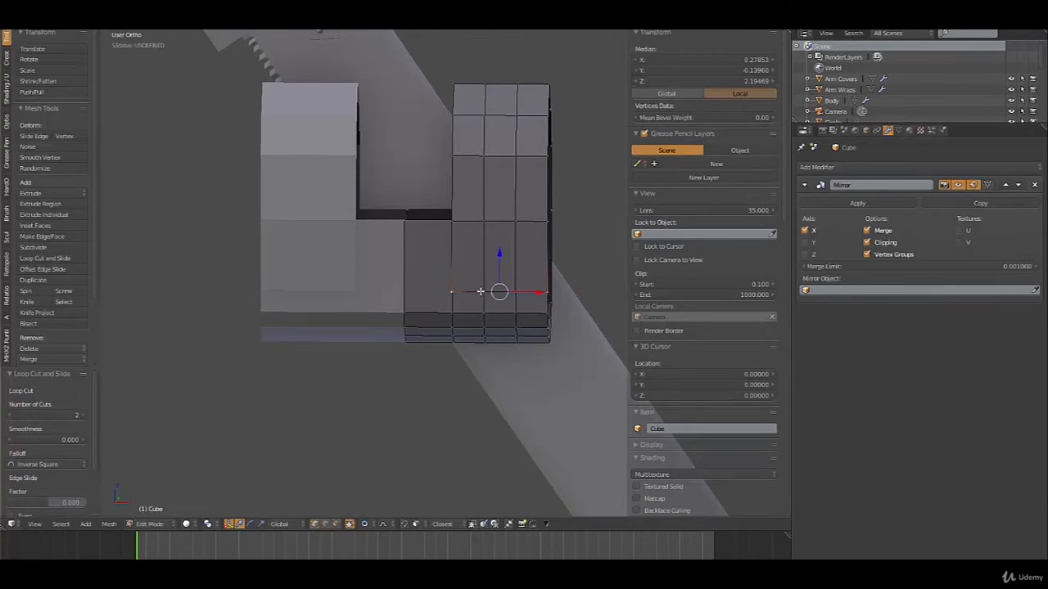
key("shift+v")
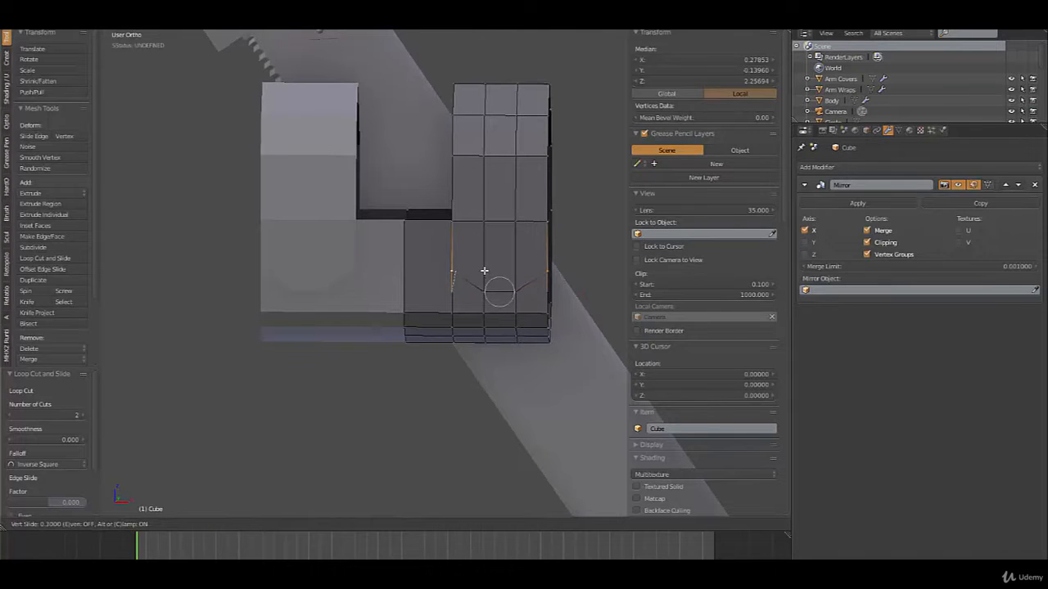
left_click(485, 271)
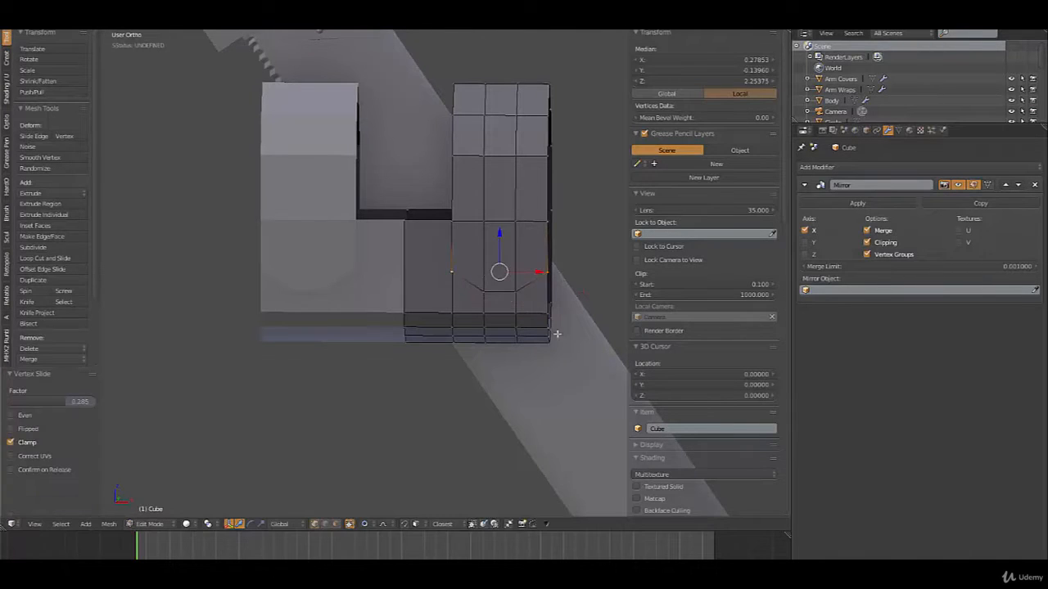
Select the three lower faces of the front flap in face mode and inset them by 0.0449
middle_click_drag(484, 272, 437, 349)
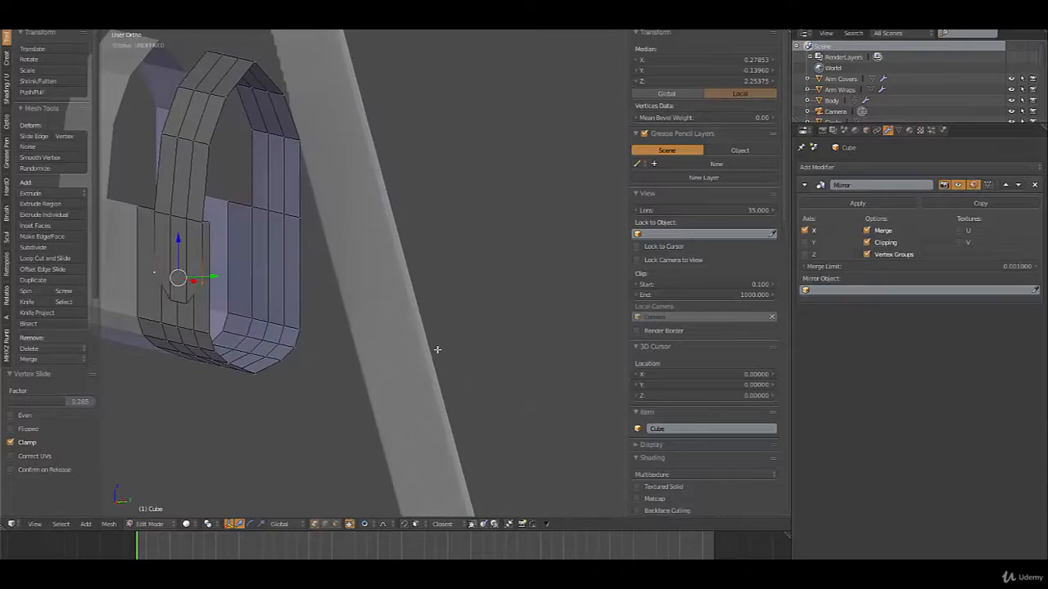
key("Tab")
middle_click_drag(276, 338, 357, 318)
key("Tab")
scroll(417, 303, "up", 4)
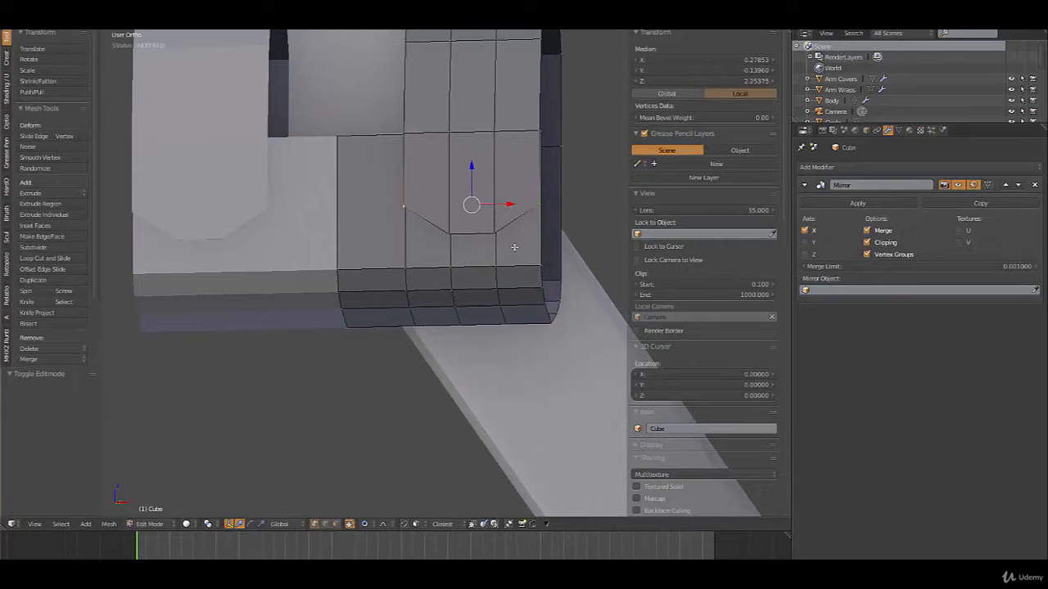
middle_click_drag(450, 208, 442, 209)
key("ctrl+Tab")
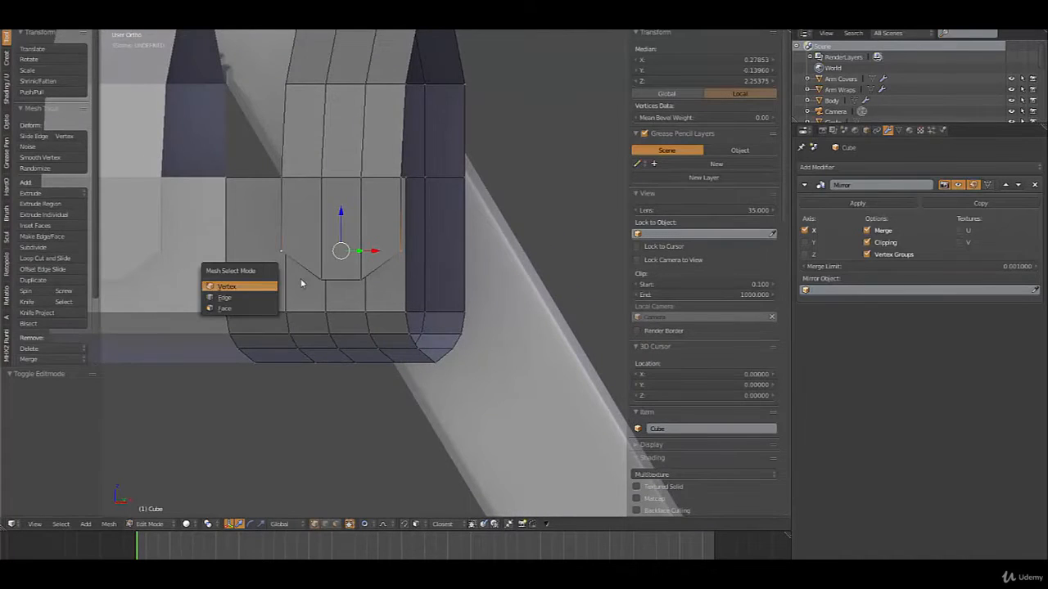
left_click(271, 309)
left_click(366, 237)
left_click(359, 250, "shift")
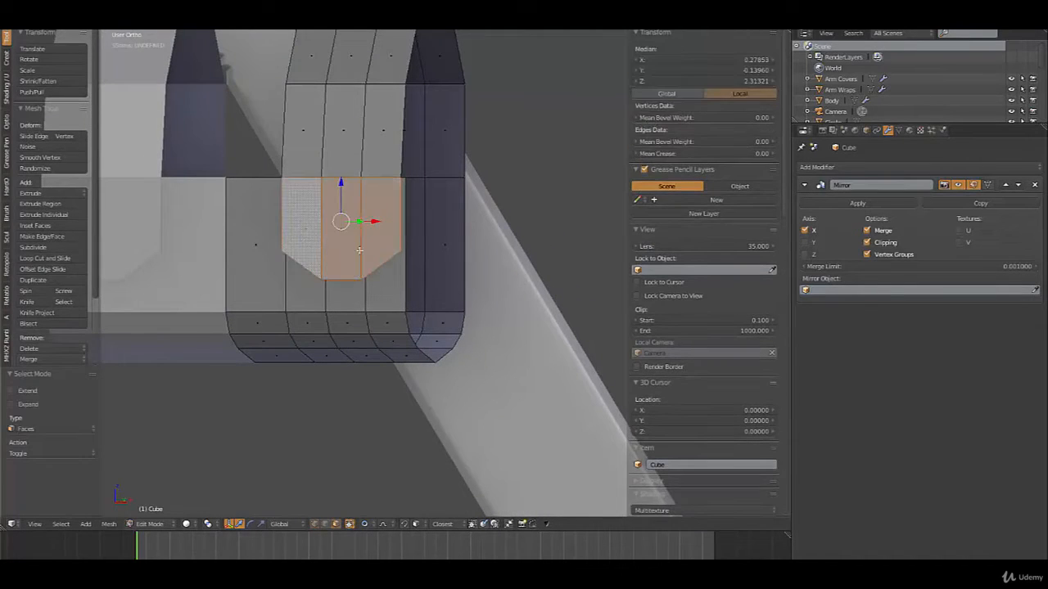
key("i")
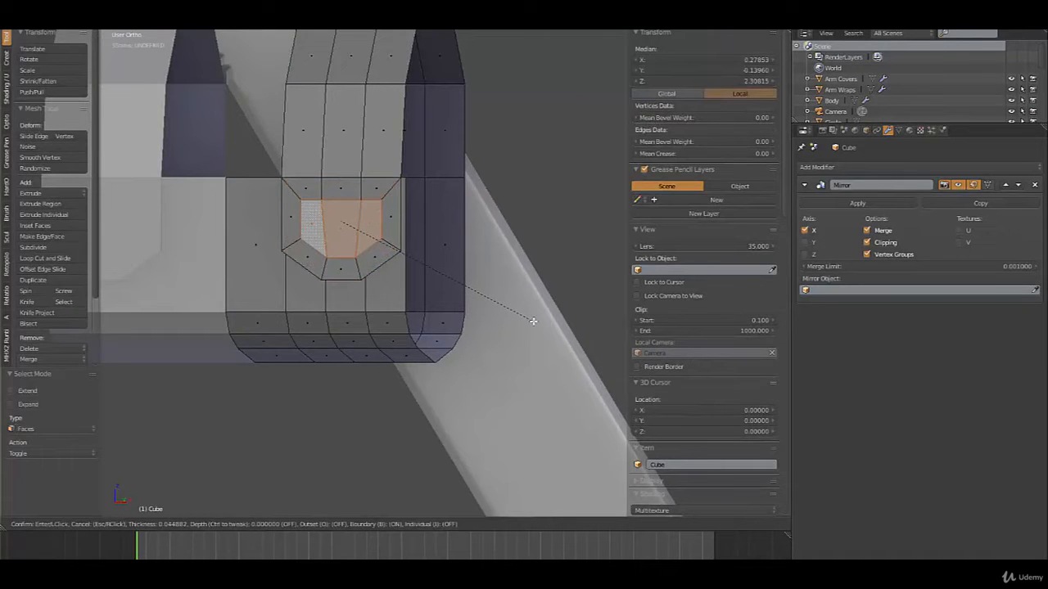
left_click(533, 321)
Shape the inset faces into a circle with LoopTools and rotate it about -22.1 degrees in front view
key("w")
mouse_move(536, 308)
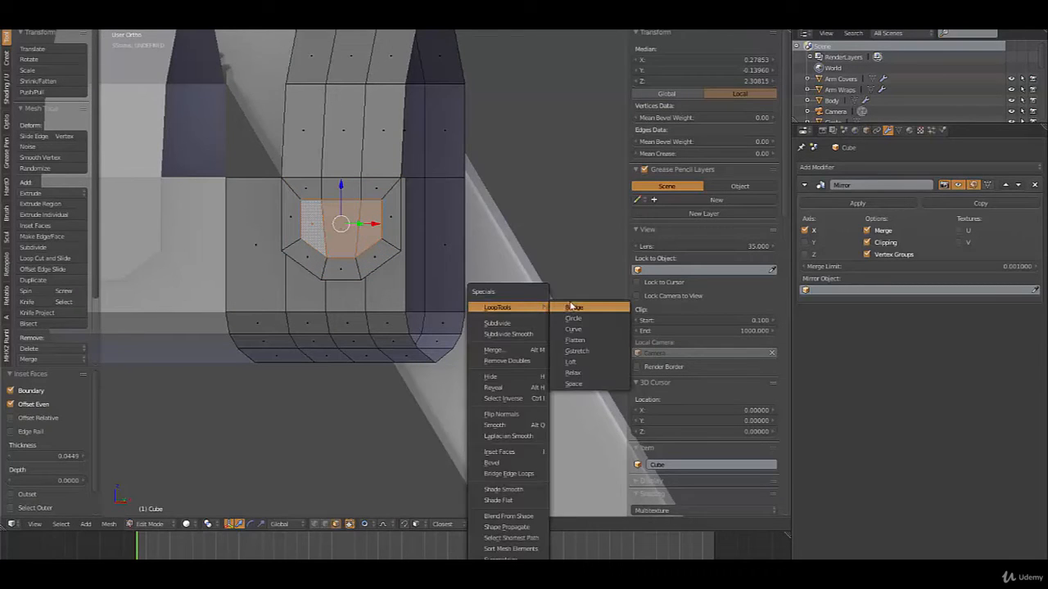
left_click(574, 318)
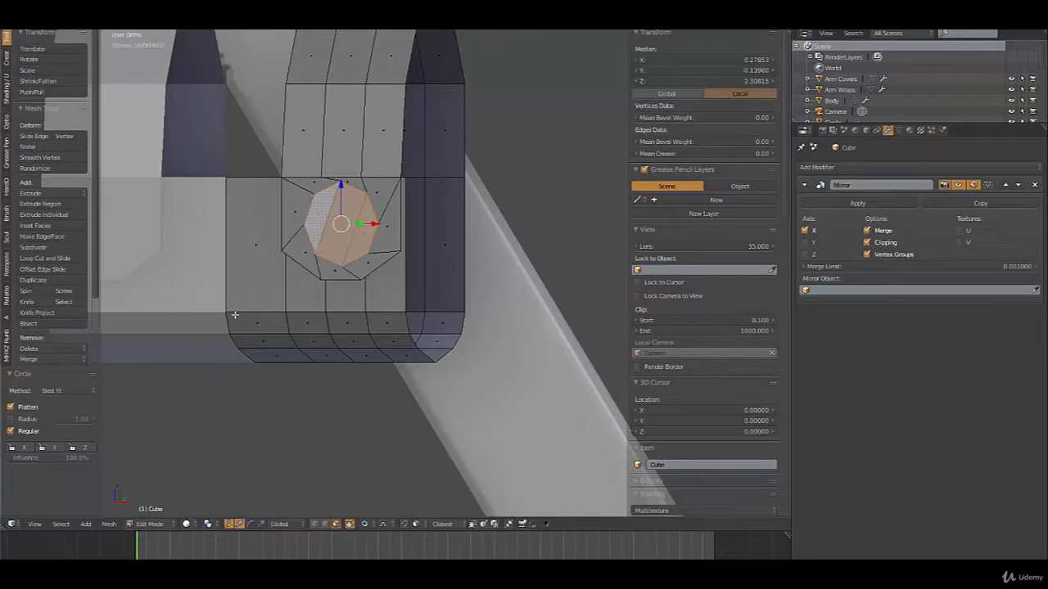
key("KP_1")
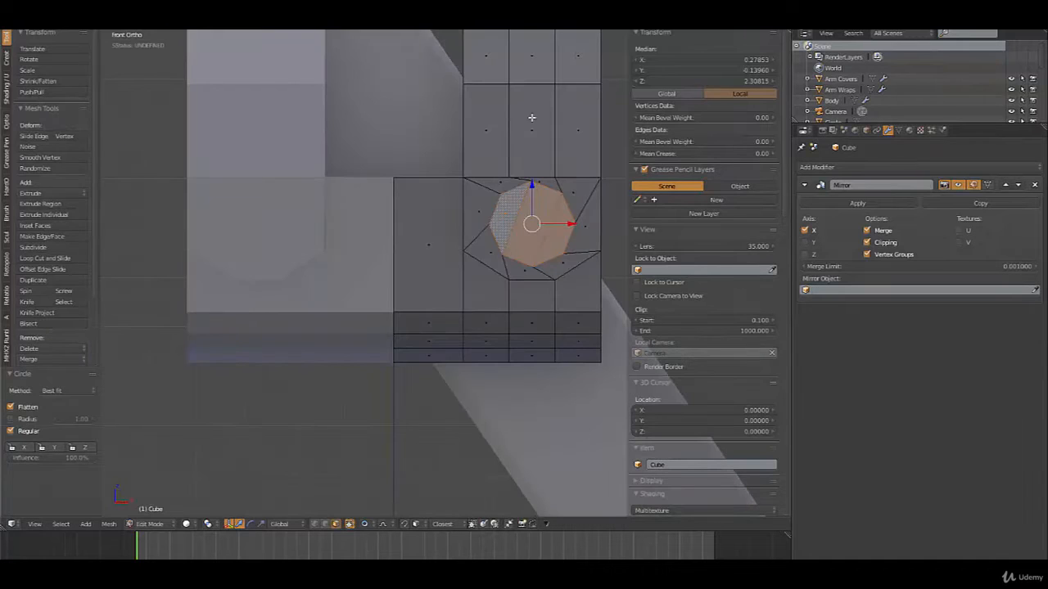
key("r")
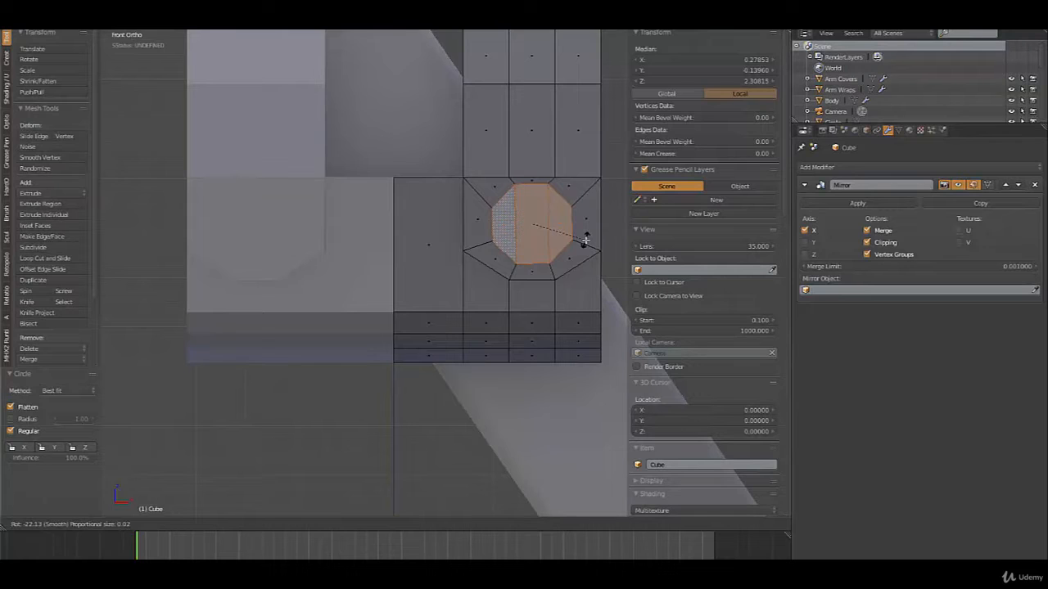
left_click(586, 240)
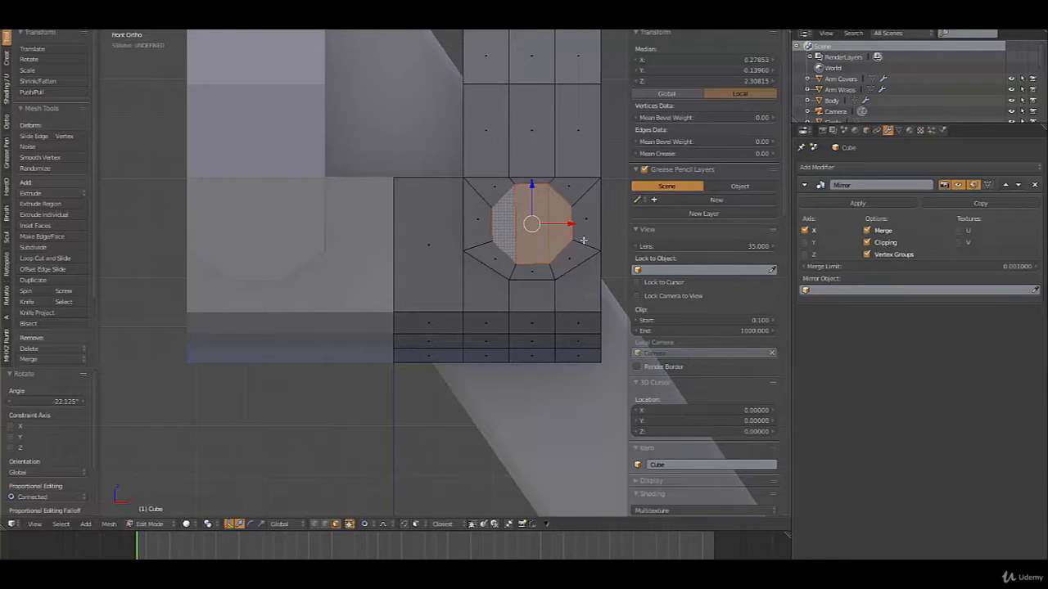
Extrude the flap's circular faces outward along their normal by about 0.016
middle_click_drag(530, 249, 489, 249)
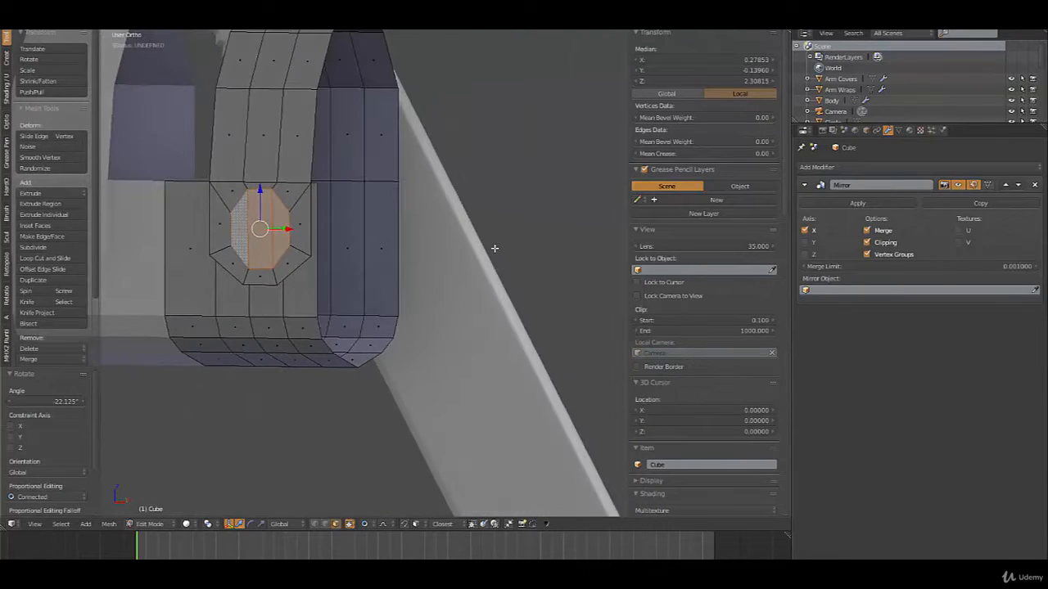
key("g")
key("z")
key("z")
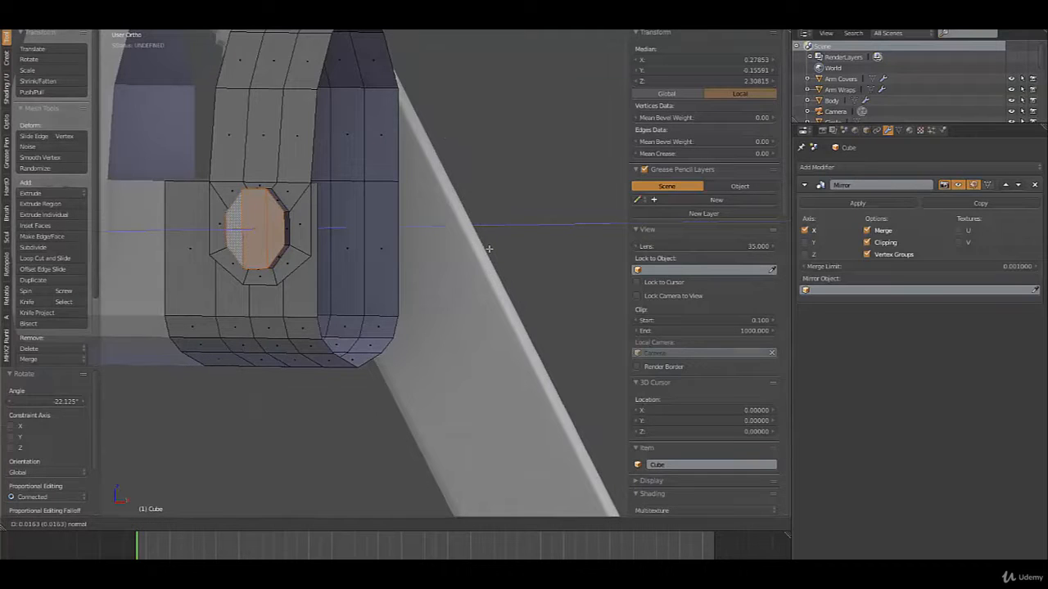
left_click(489, 248)
Inset the raised circle's front faces by 0.024 and extrude the inner faces inward by 0.013
middle_click_drag(455, 308, 564, 382)
key("i")
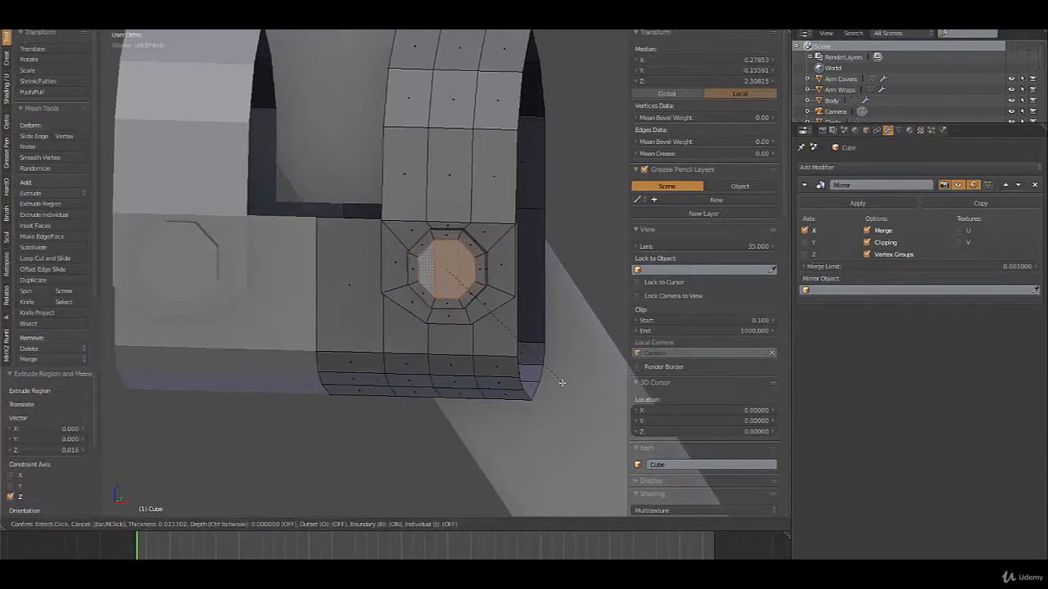
left_click(563, 382)
middle_click_drag(479, 346, 421, 346)
key("e")
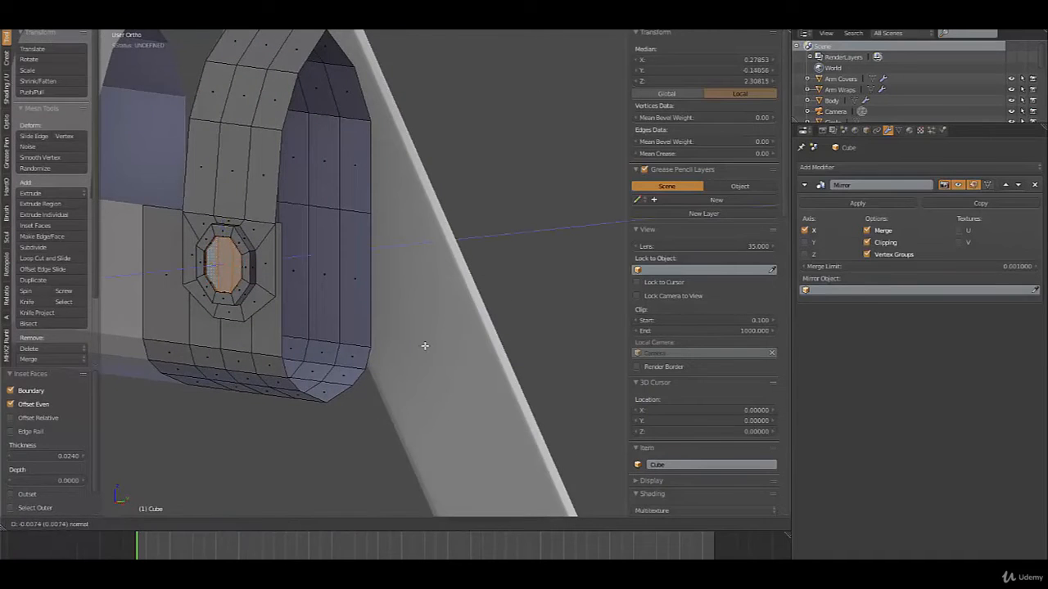
left_click(426, 346)
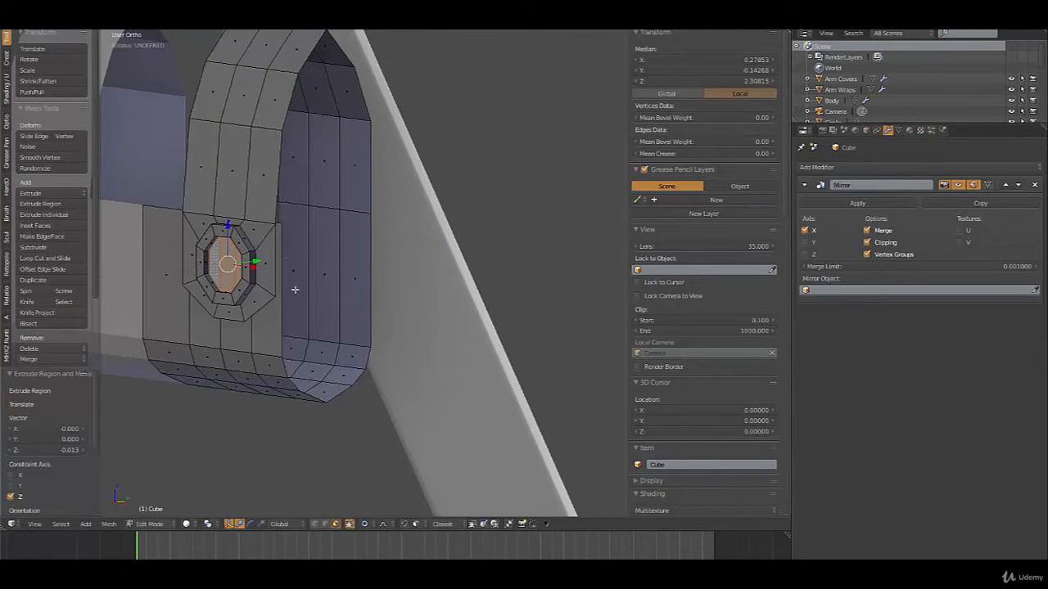
Add two supporting edge loops around the raised circle's outer wall, one close to its front rim and one close to its base
scroll(349, 283, "up", 3)
middle_click_drag(349, 283, 434, 304, "shift")
scroll(394, 282, "up", 3)
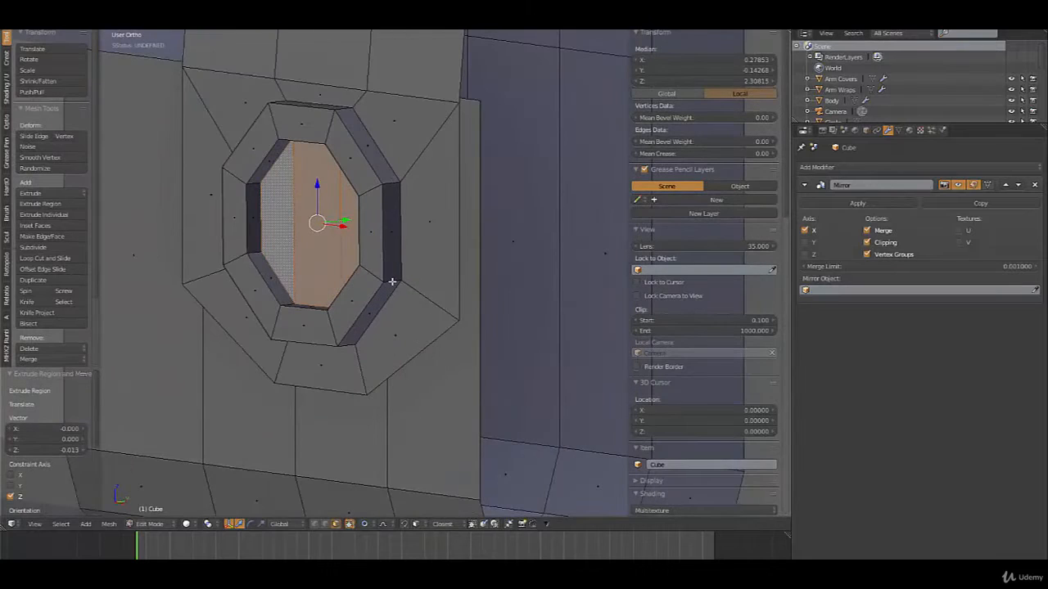
key("ctrl+r")
left_click(391, 282)
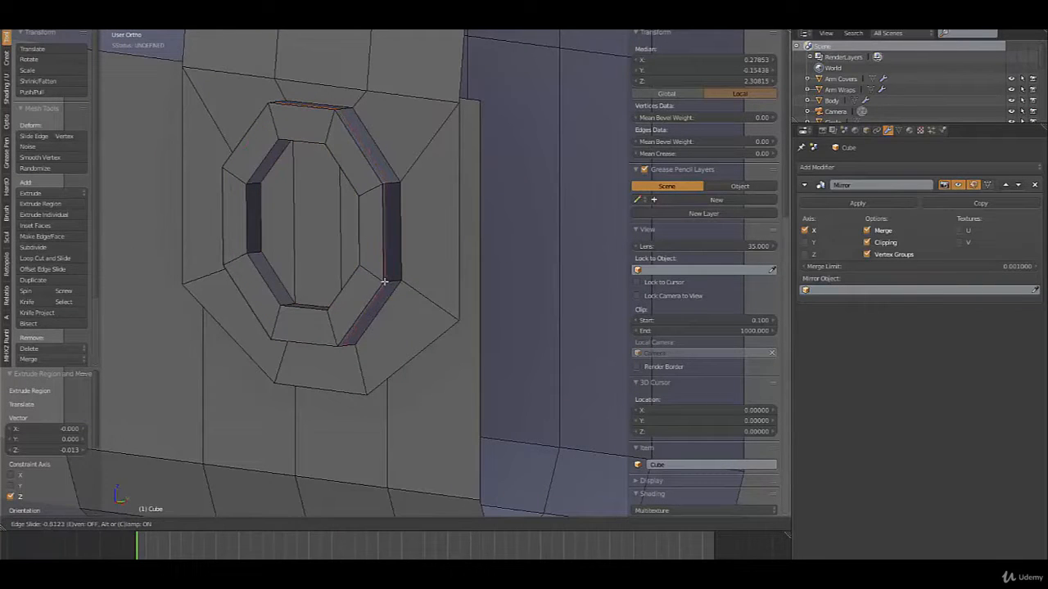
left_click(385, 282)
key("ctrl+r")
left_click(391, 283)
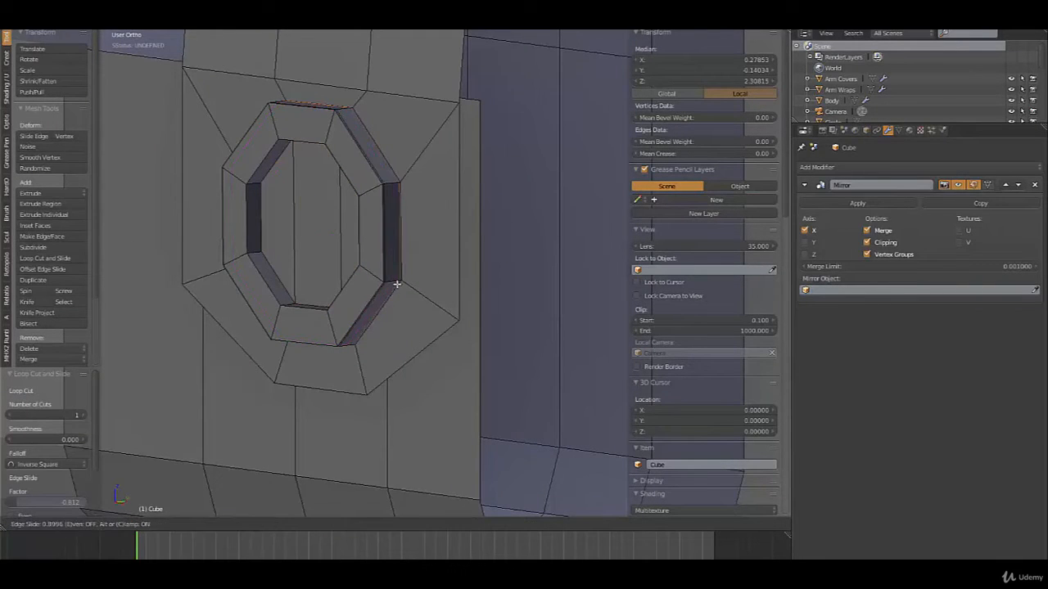
left_click(299, 226)
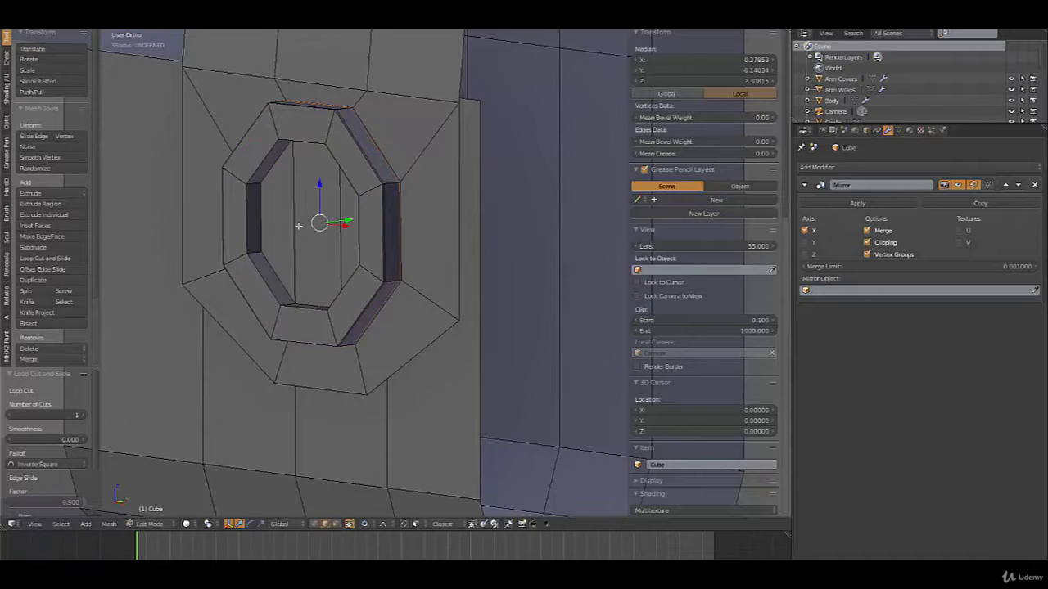
Add two supporting edge loops around the circle's inner recess wall, one close to each of its edges
key("ctrl+r")
left_click(255, 187)
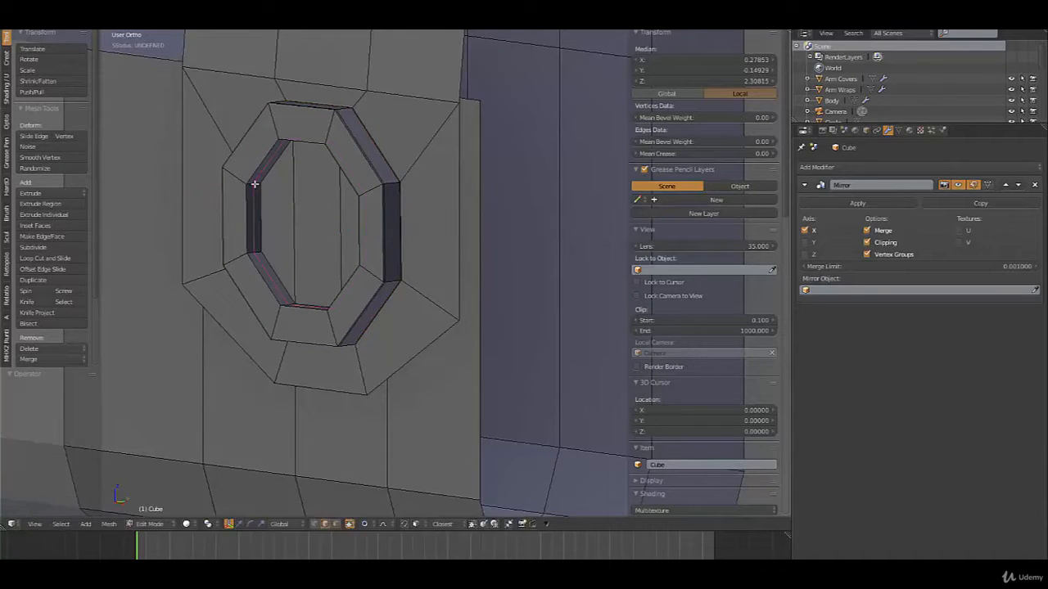
left_click(259, 185)
key("ctrl+r")
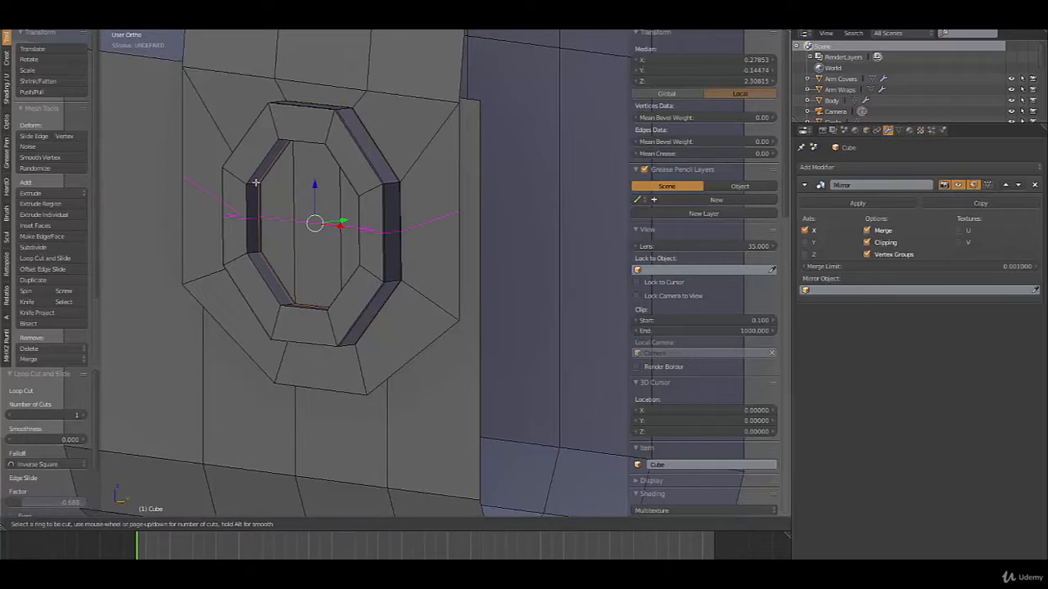
left_click(255, 182)
left_click(252, 182)
Leave mesh editing and add a Subdivision Surface modifier and a Solidify modifier to the holder
key("Tab")
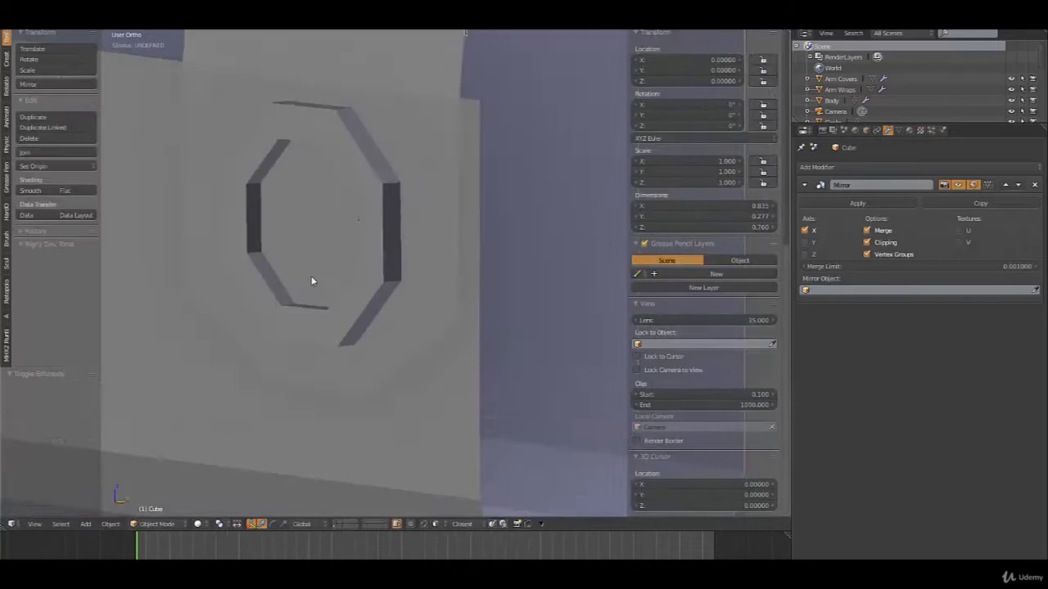
scroll(368, 330, "down", 5)
middle_click_drag(373, 333, 324, 326)
left_click(868, 167)
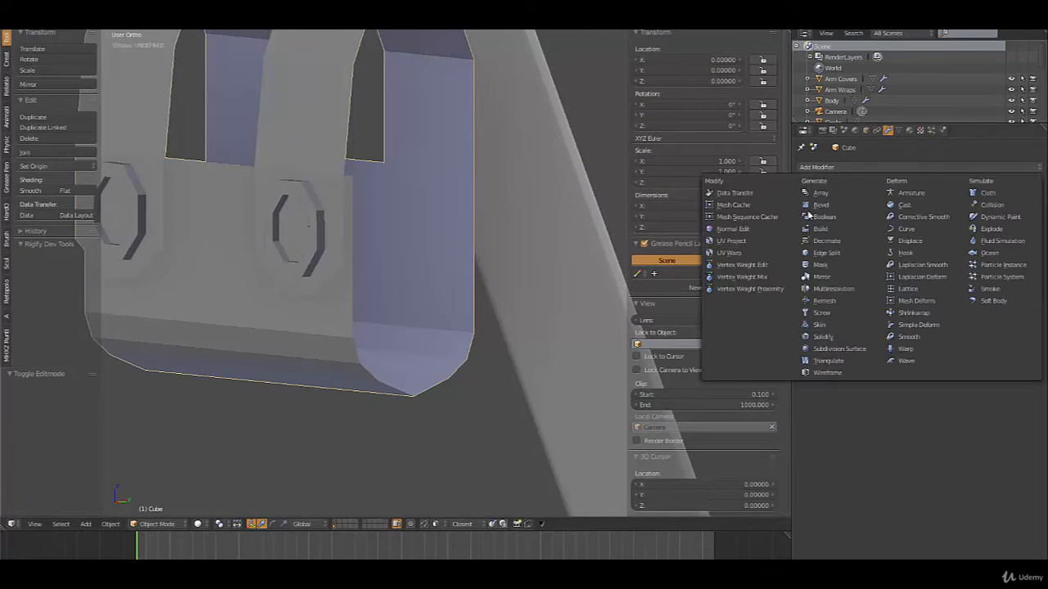
left_click(844, 348)
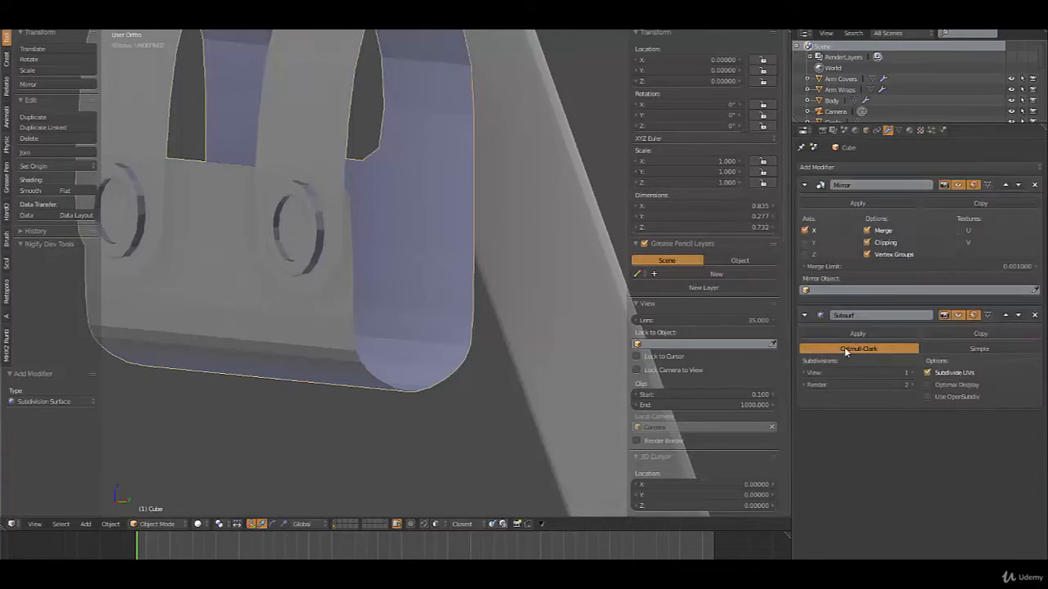
left_click(845, 167)
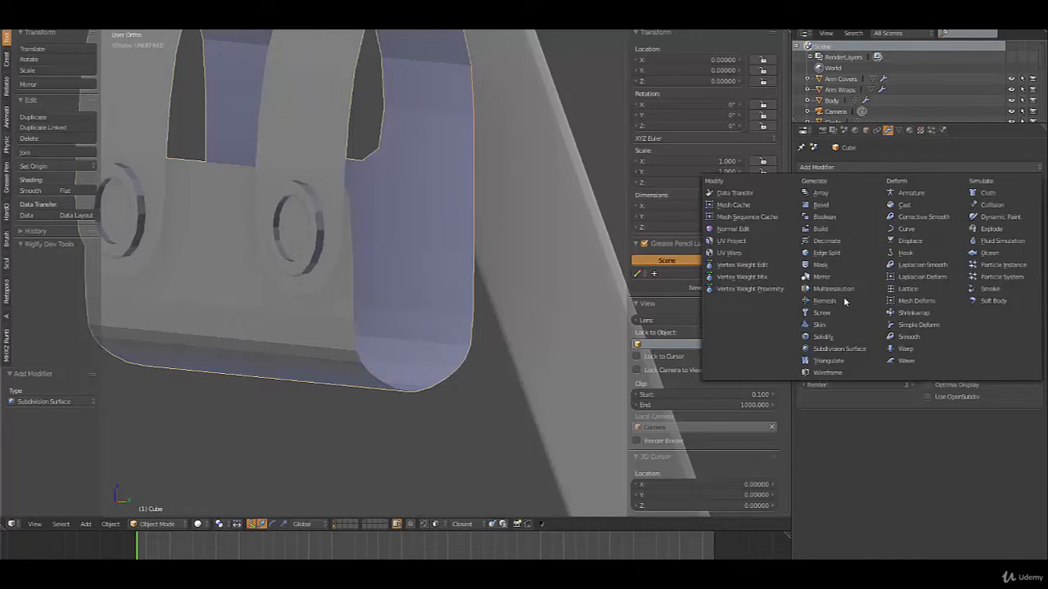
left_click(848, 341)
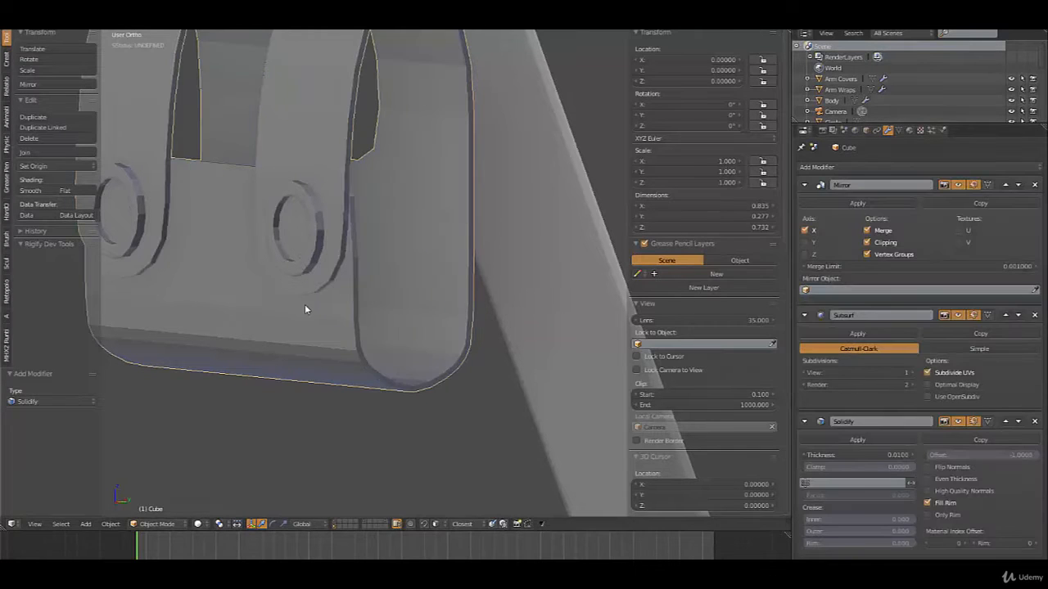
Inspect the smoothed holder and show the first scene layer with the character together with the holder and sword
middle_click_drag(305, 304, 374, 306)
scroll(445, 294, "down", 3)
mouse_move(444, 294)
middle_mouse_down()
mouse_move(398, 295)
mouse_move(465, 299)
mouse_move(434, 293)
mouse_move(442, 311)
mouse_move(395, 311)
mouse_move(480, 295)
mouse_move(466, 295)
mouse_move(454, 274)
mouse_move(584, 314)
mouse_move(436, 307)
middle_mouse_up()
key("Tab")
key("KP_1")
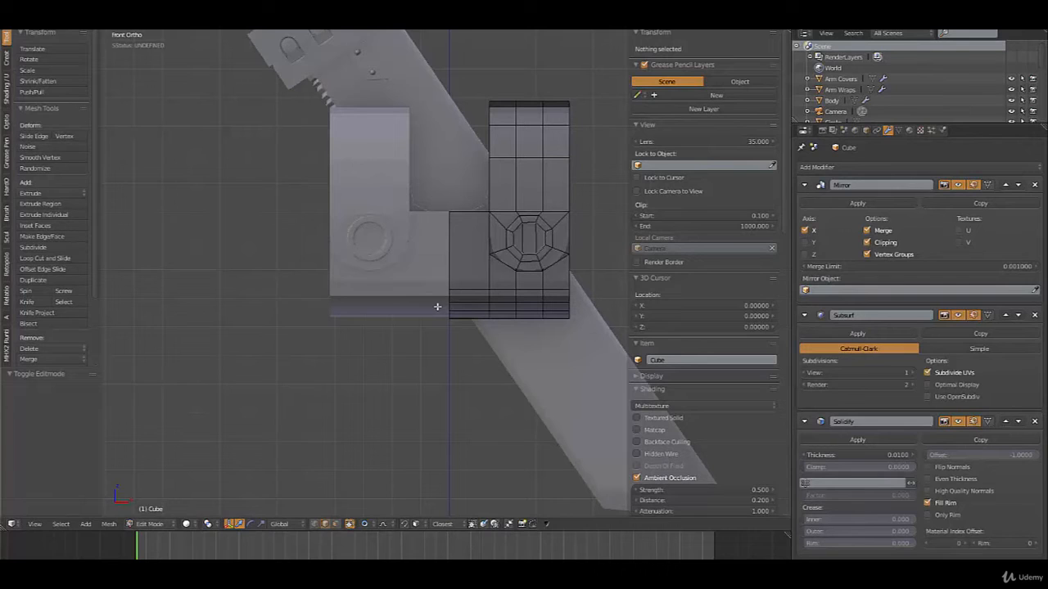
key("Tab")
scroll(384, 337, "down", 6)
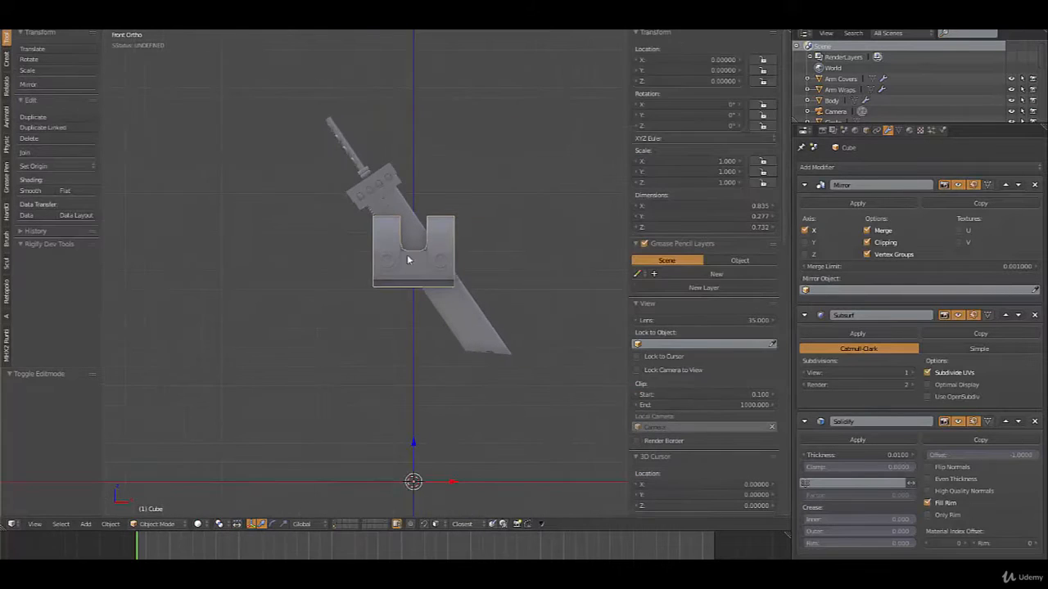
left_click(335, 524, "shift")
scroll(461, 347, "up", 4)
middle_click_drag(452, 334, 402, 326)
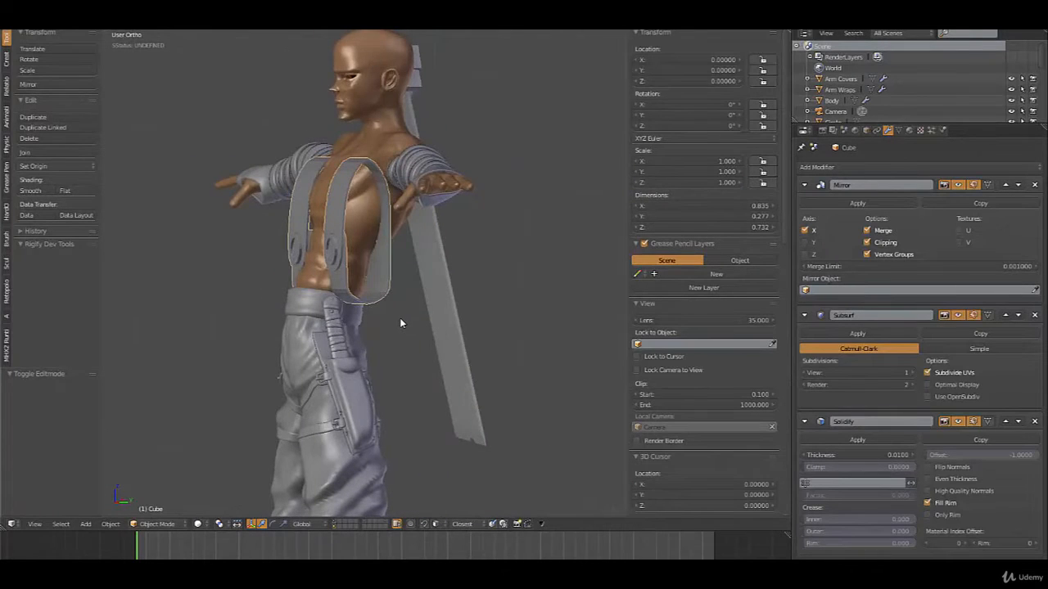
Select the holder's entire mesh and move it backward along Y in side view, towards the character's back
key("KP_3")
key("Tab")
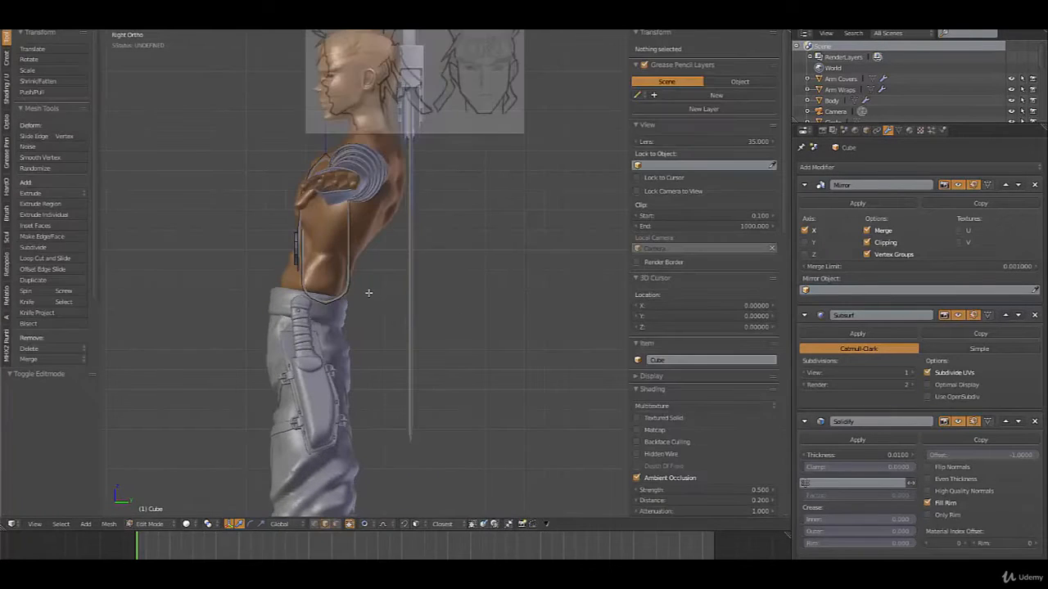
key("a")
left_click_drag(359, 248, 413, 248)
key("Tab")
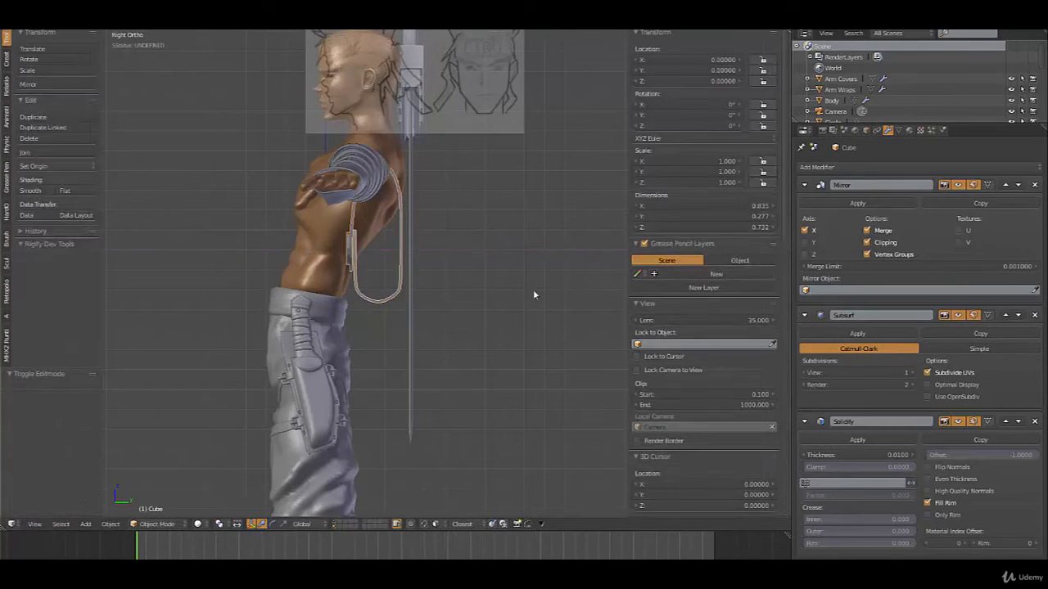
Apply the holder's Mirror modifier and scale the whole mesh by 0.674 in front view
left_click(857, 203)
middle_click_drag(494, 363, 543, 372)
key("KP_1")
key("Tab")
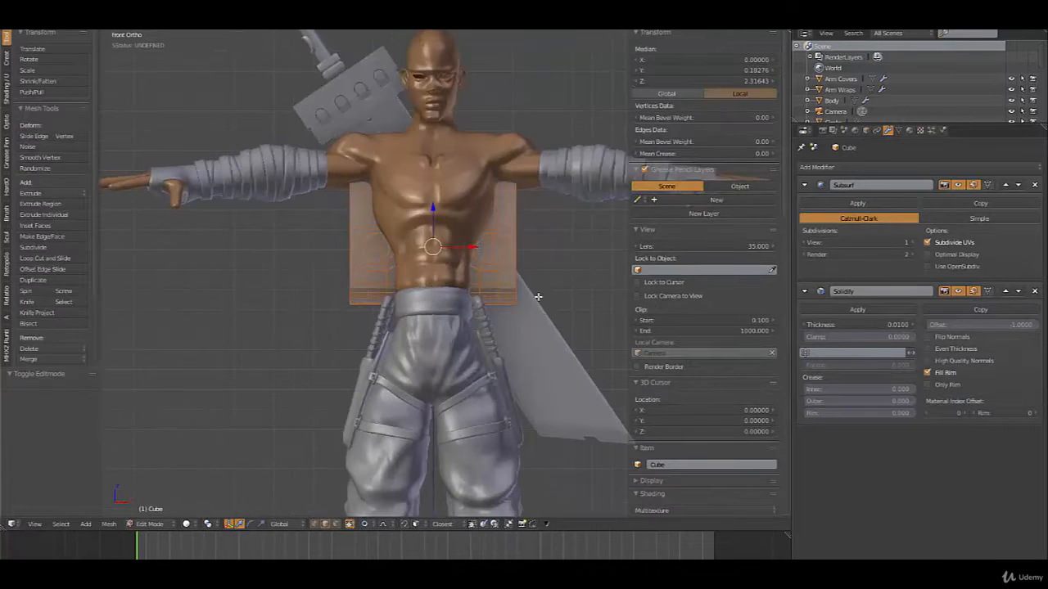
key("s")
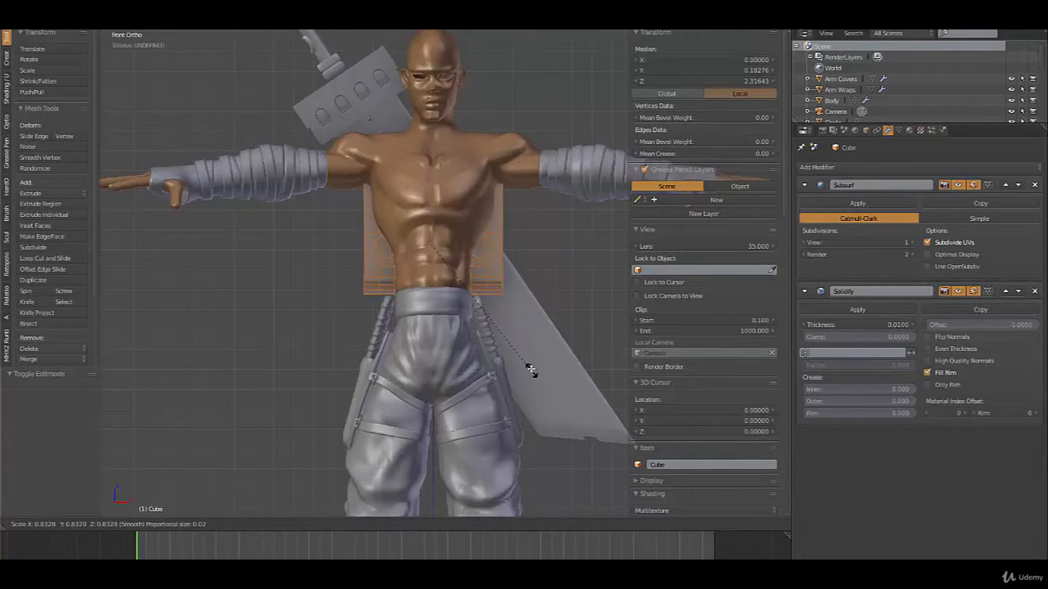
left_click(519, 342)
In wireframe display, scale the holder by 0.898 and rotate it about 53 degrees to match the sword's slant
key("z")
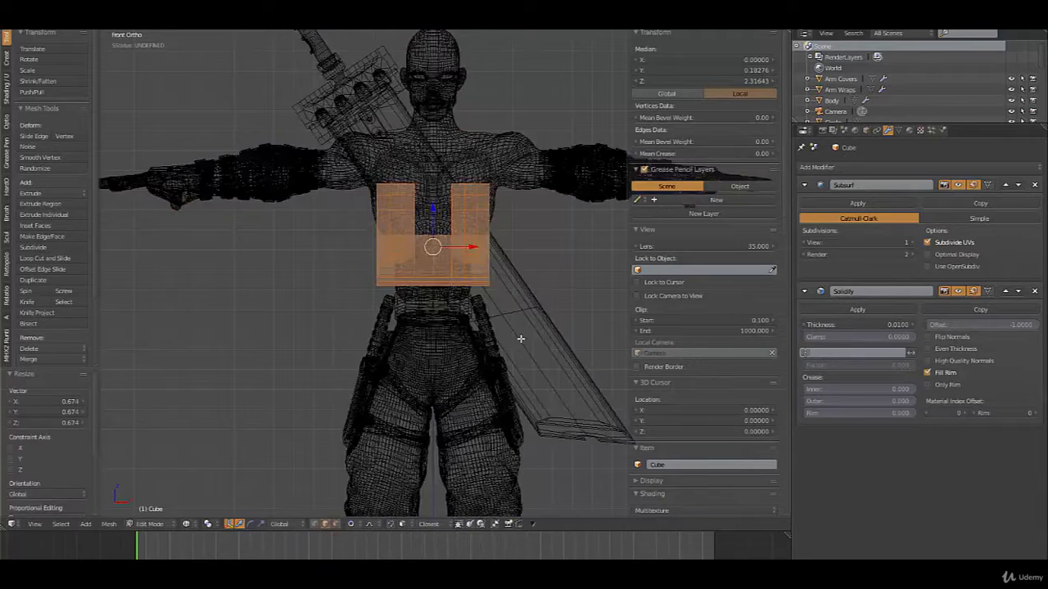
scroll(520, 338, "up", 4)
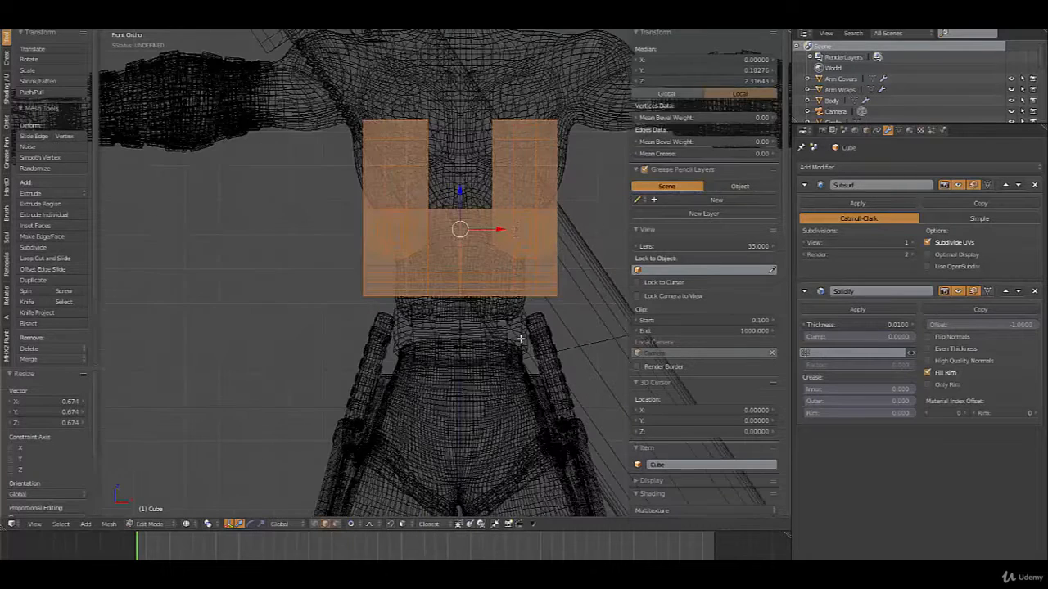
key("s")
left_click(563, 329)
key("r")
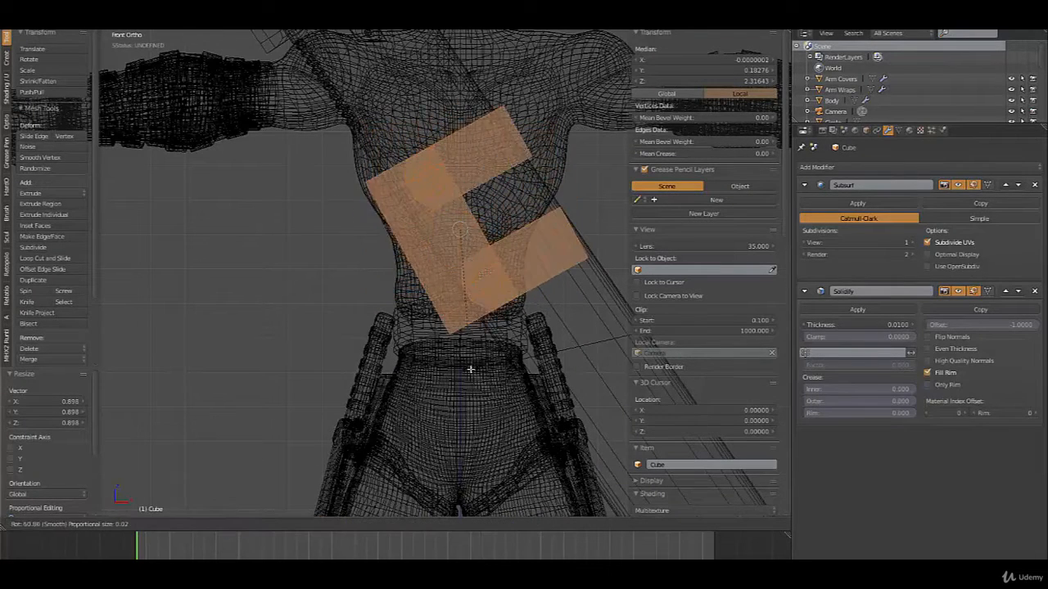
left_click(490, 365)
Shift the holder slightly in front view, then move it 0.185 back along Y onto the sword and restore solid display
key("g")
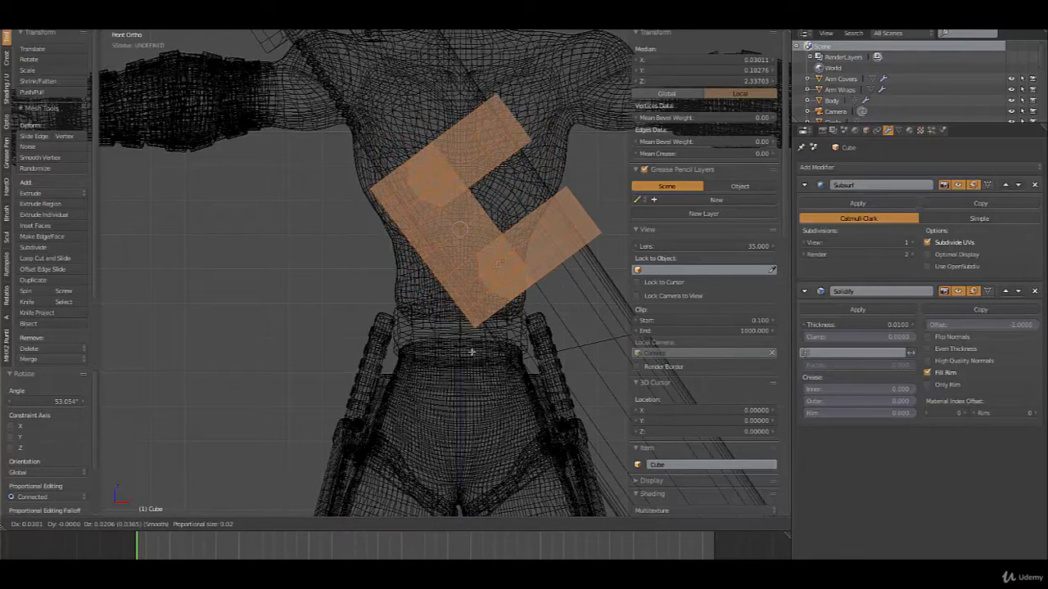
left_click(476, 352)
scroll(547, 350, "down", 2)
middle_click_drag(536, 338, 383, 336)
left_click_drag(397, 243, 441, 243)
mouse_move(474, 293)
middle_mouse_down()
mouse_move(422, 313)
mouse_move(484, 297)
mouse_move(470, 293)
mouse_move(435, 337)
middle_mouse_up()
key("z")
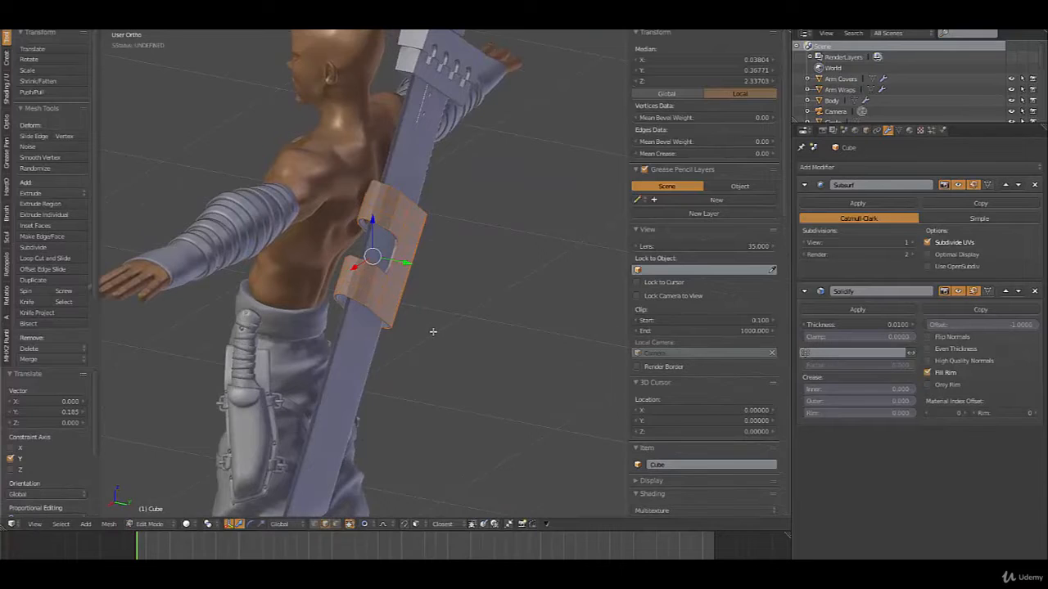
Move the holder up along the blade in back view by -0.144 in X and 0.231 in Z
key("ctrl+KP_1")
key("g")
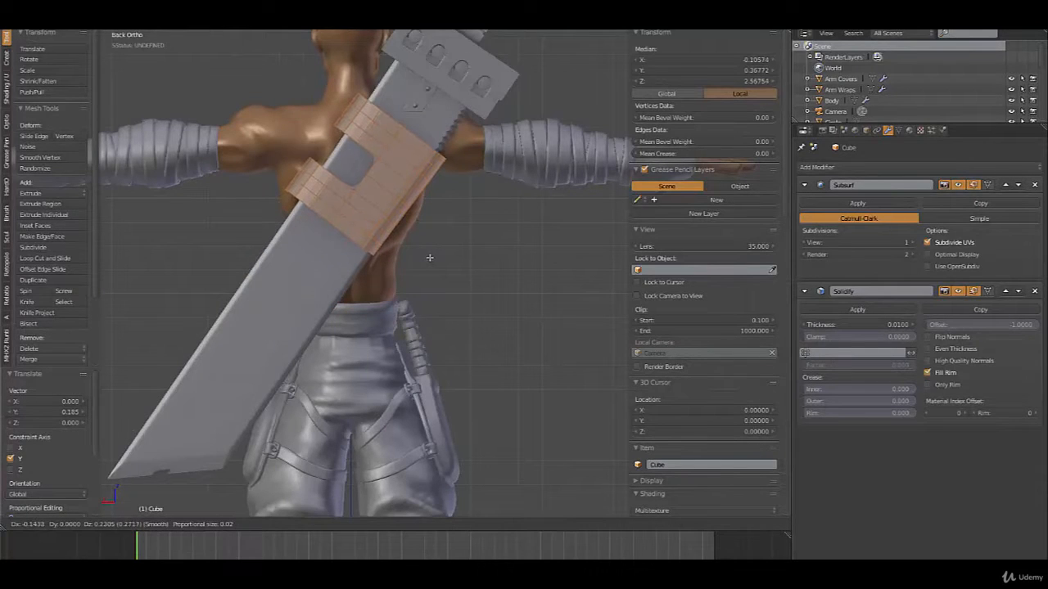
left_click(429, 257)
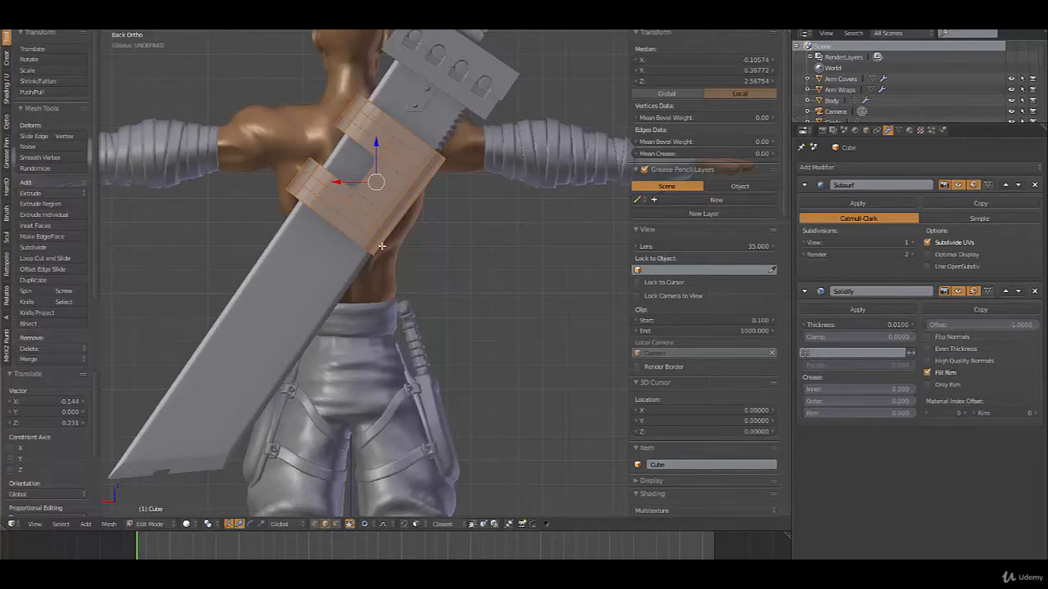
Scale the holder by 0.588 along Y and move it 0.023 along Y so it wraps around the blade
middle_click_drag(382, 245, 495, 259)
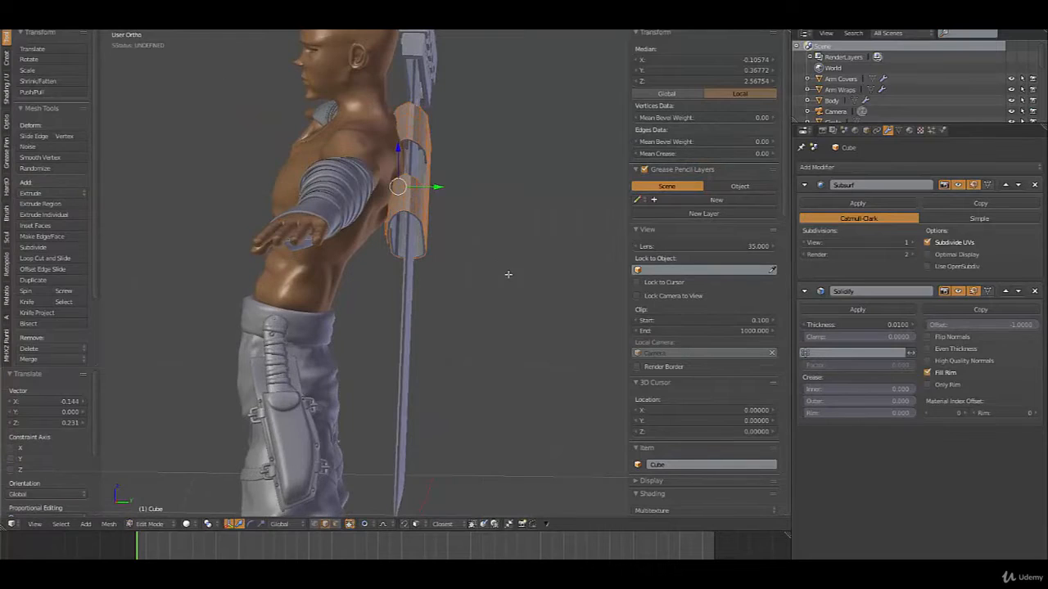
key("s")
key("x")
key("y")
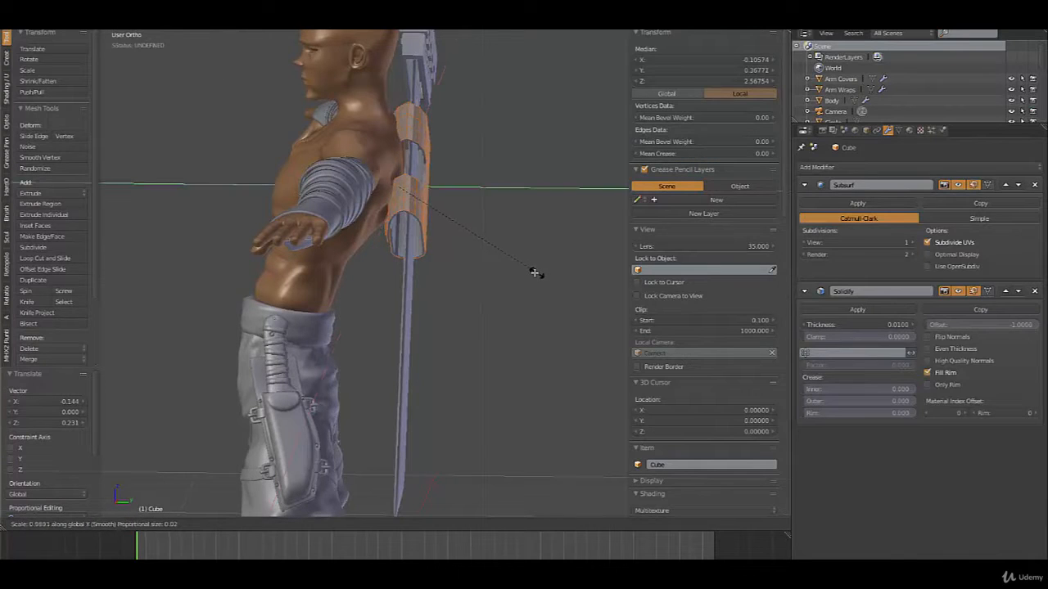
left_click(465, 257)
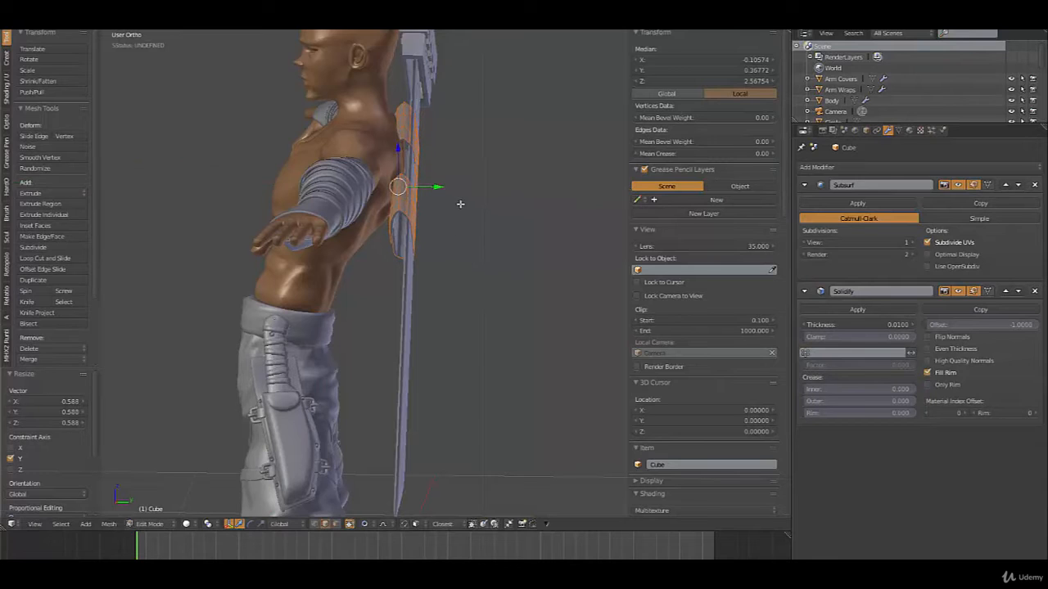
left_click_drag(440, 185, 446, 187)
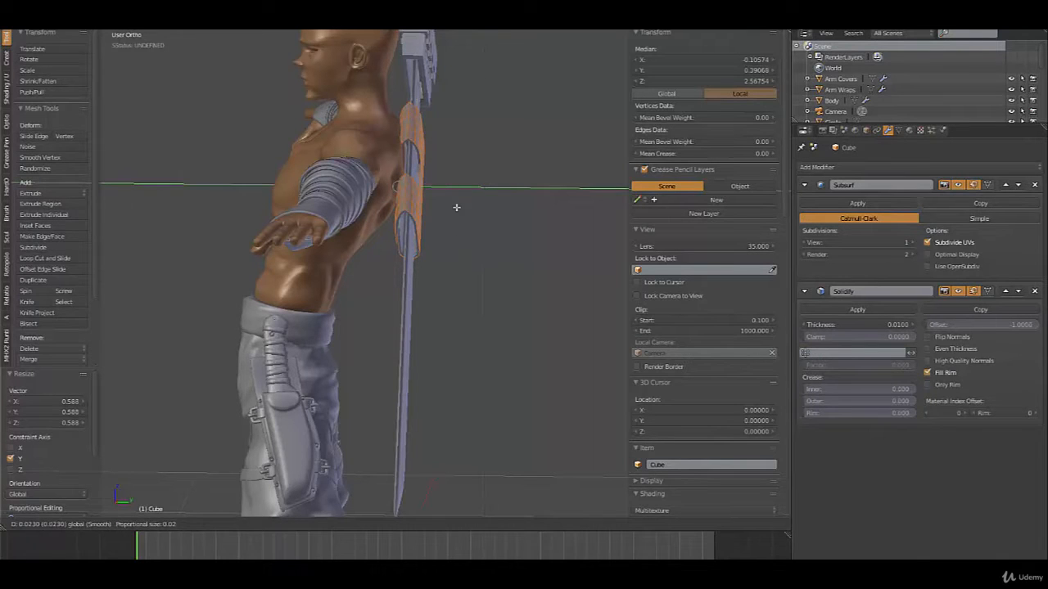
middle_click_drag(456, 208, 476, 238)
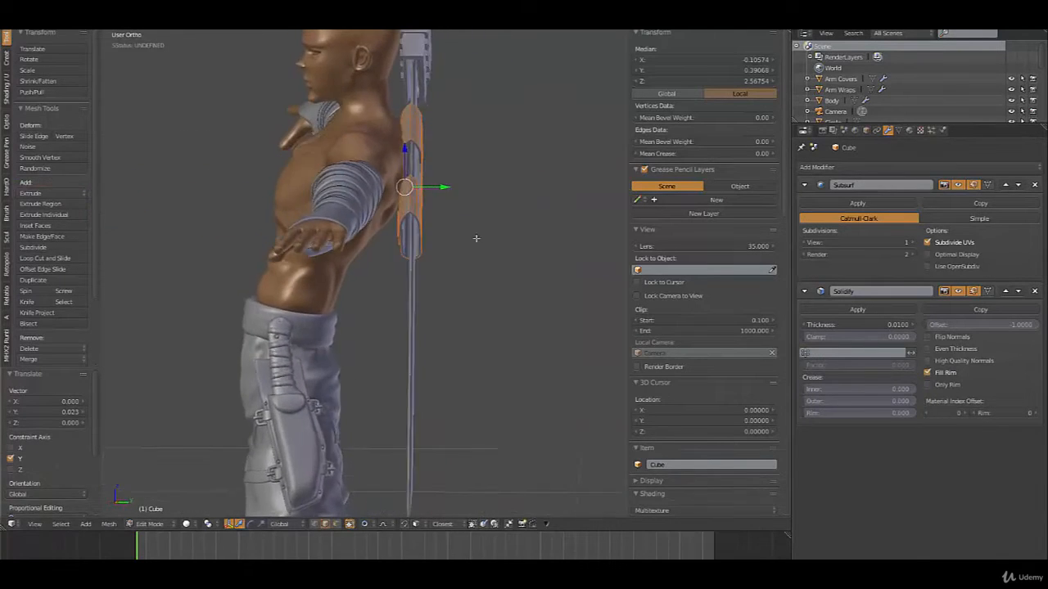
Tighten the holder around the blade by scaling 0.751 along Y, moving 0.014 along Y and scaling 0.809 along Y
key("s")
key("y")
left_click(476, 230)
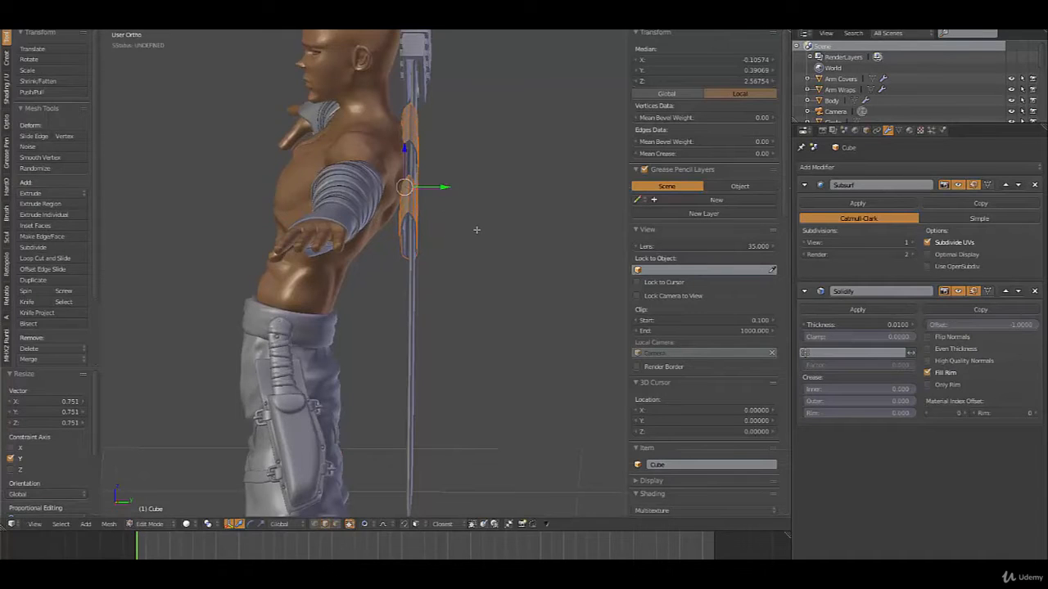
left_click_drag(438, 193, 447, 185)
key("s")
key("y")
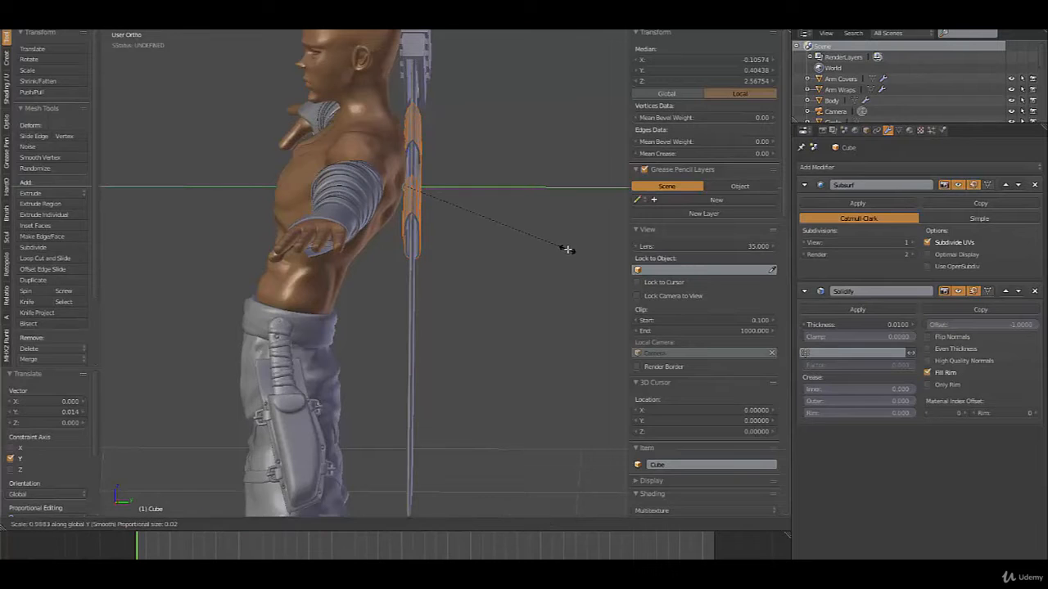
left_click(535, 241)
middle_click_drag(536, 240, 485, 243)
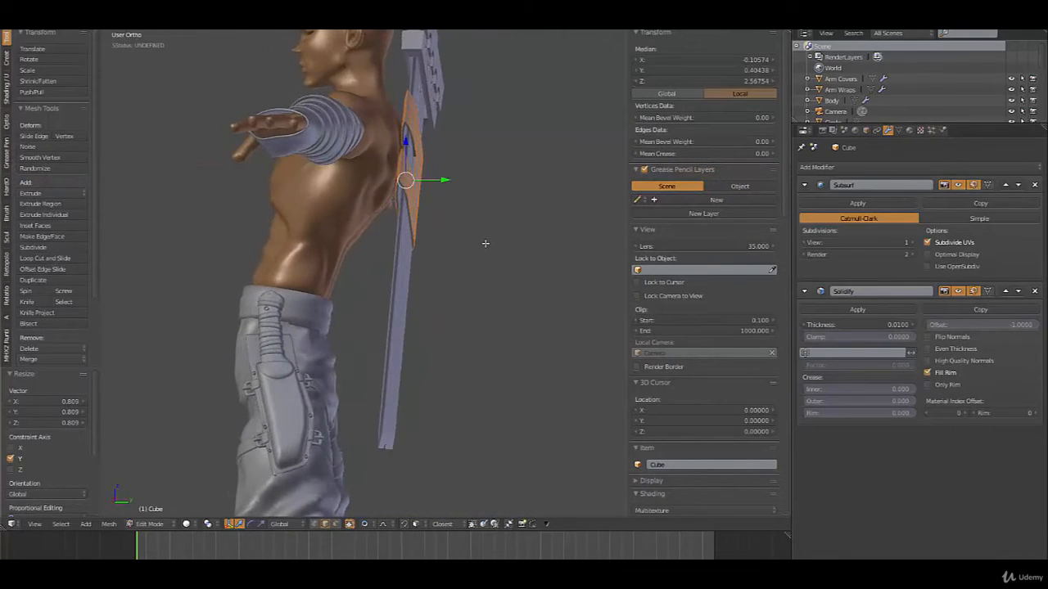
Flip the holder with a scale of -1 along Y, recalculate its normals and shift it along Y back onto the blade
key("s")
type("y")
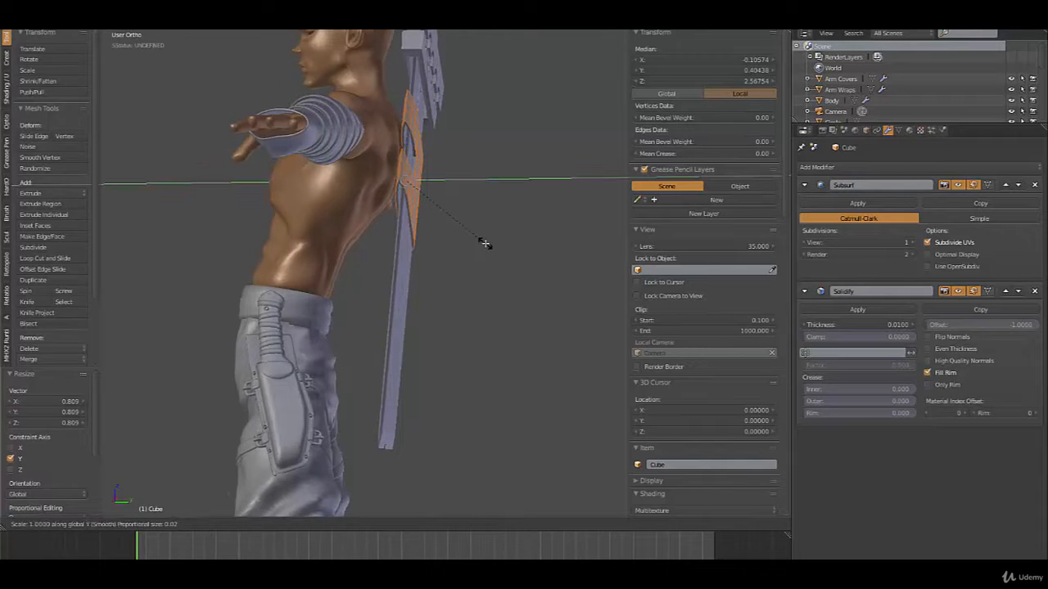
type("-1")
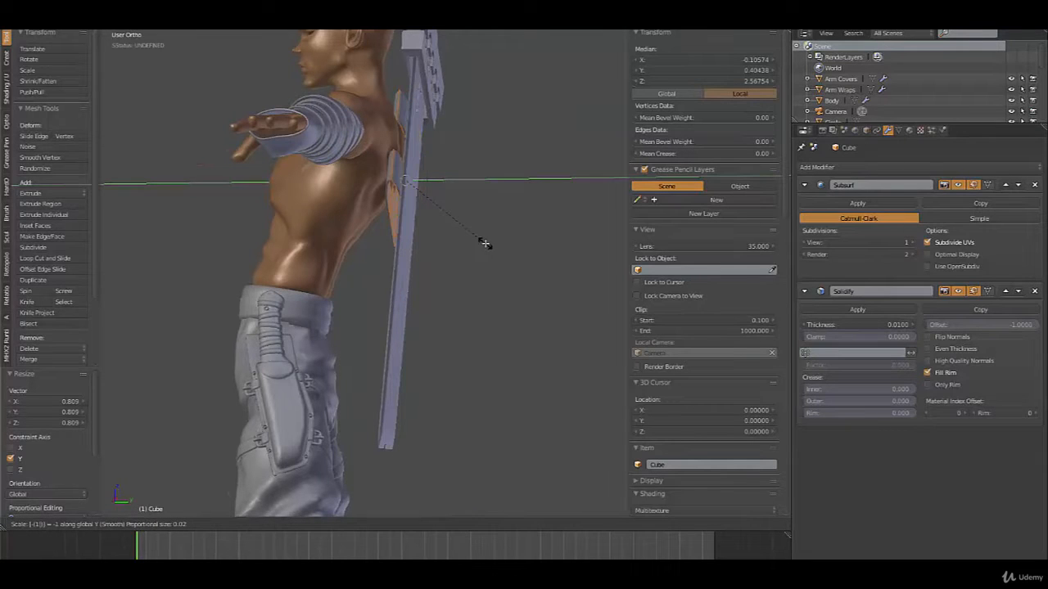
key("Return")
key("ctrl+n")
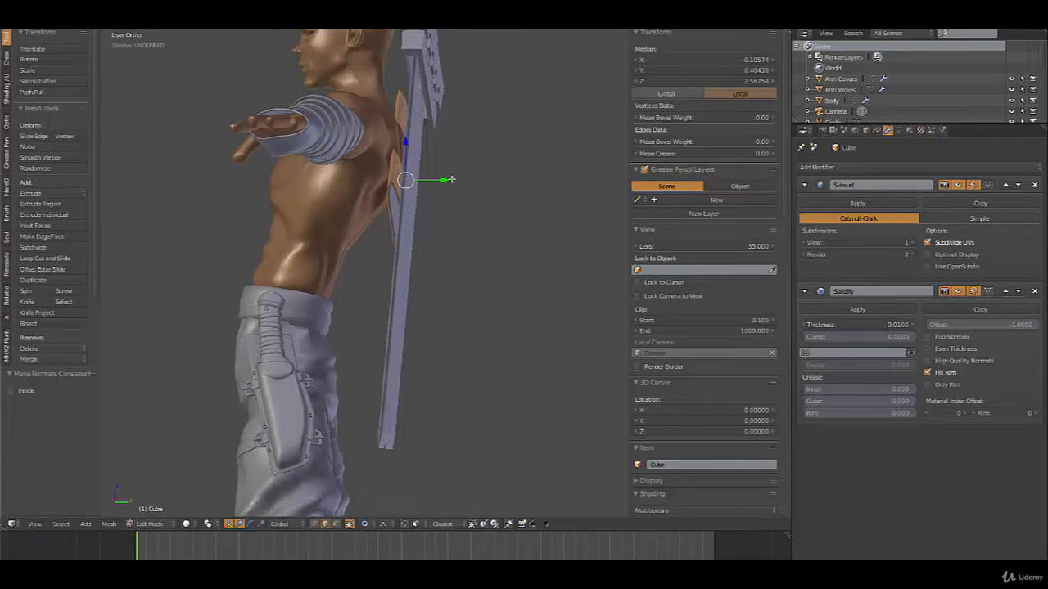
left_click_drag(451, 179, 460, 187)
middle_click_drag(461, 187, 381, 146)
mouse_move(364, 192)
middle_mouse_down()
mouse_move(376, 221)
mouse_move(444, 234)
mouse_move(367, 206)
middle_mouse_up()
Return to Object Mode and apply smooth shading to the sword holder
key("Tab")
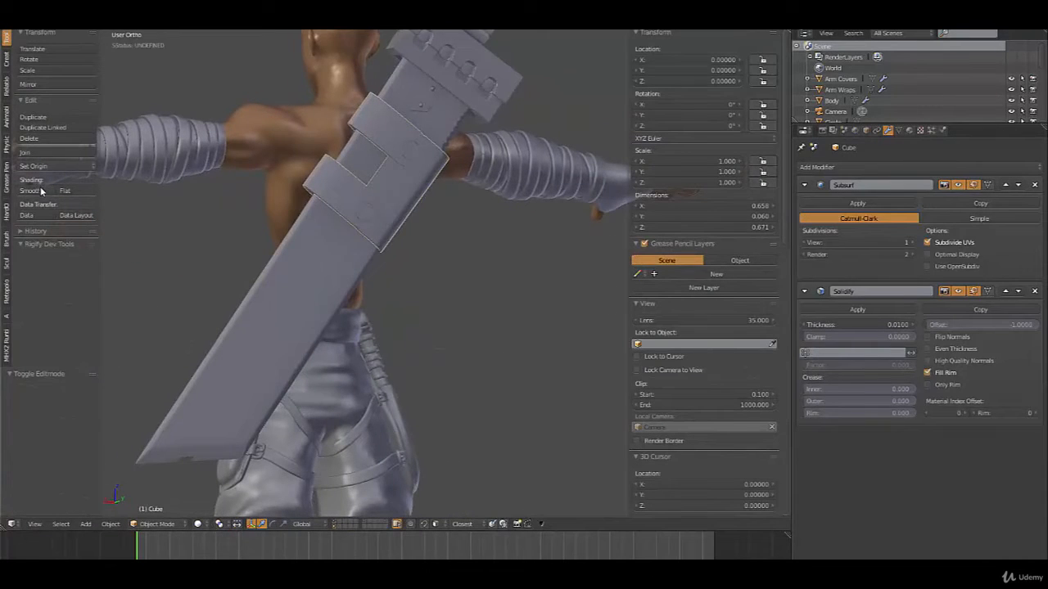
left_click(31, 191)
middle_click_drag(308, 208, 298, 164)
scroll(342, 231, "up", 3)
key("Tab")
key("Tab")
scroll(314, 184, "down", 2)
scroll(319, 169, "down", 3)
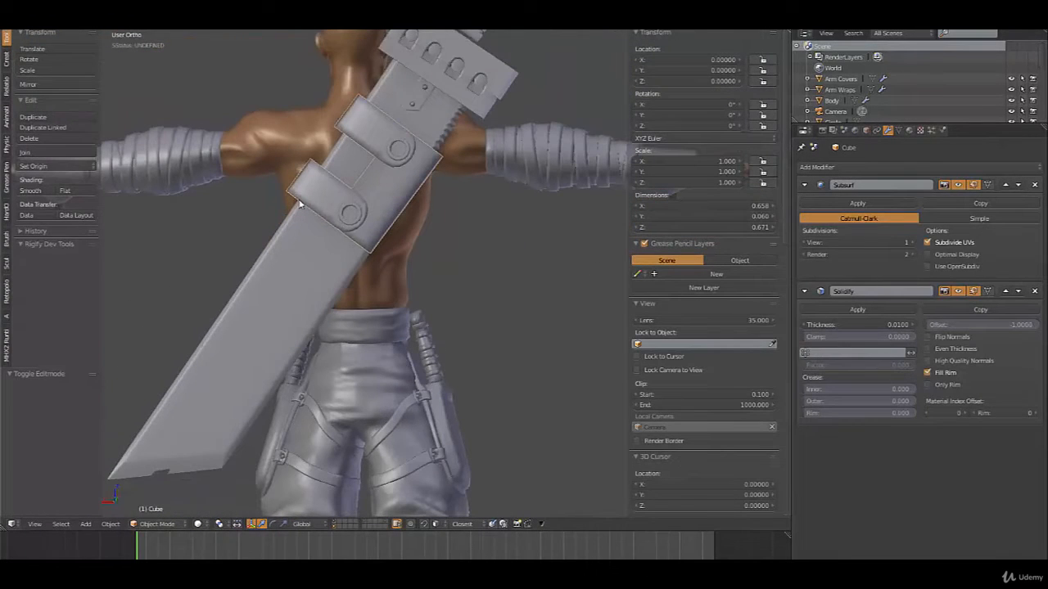
Check the img008.jpg reference sketch in front view, then hide both img008.jpg and img009.jpg and collapse the img009.jpg settings
key("KP_1")
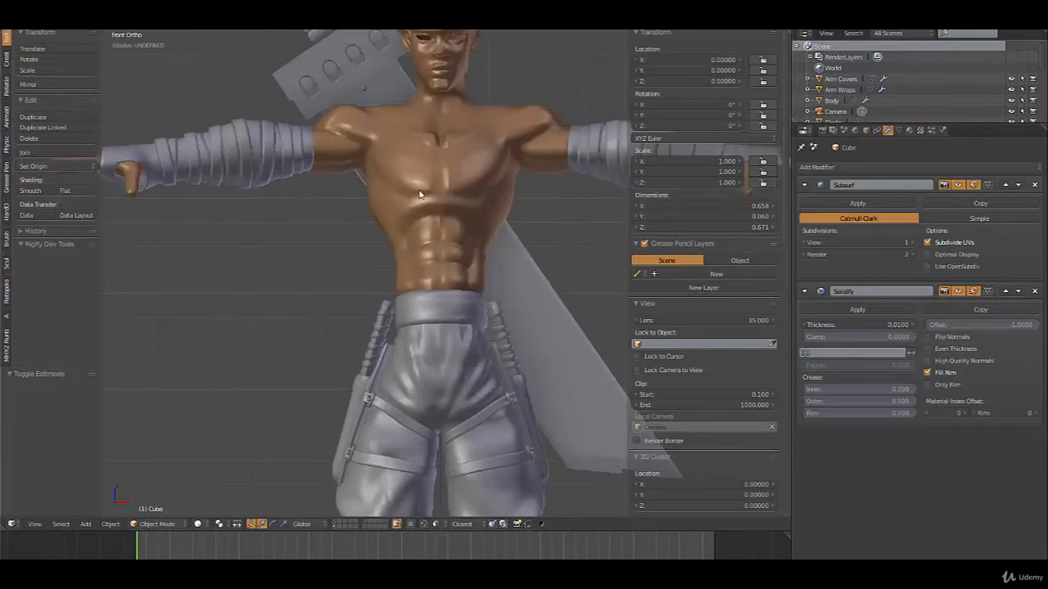
scroll(703, 429, "down", 12)
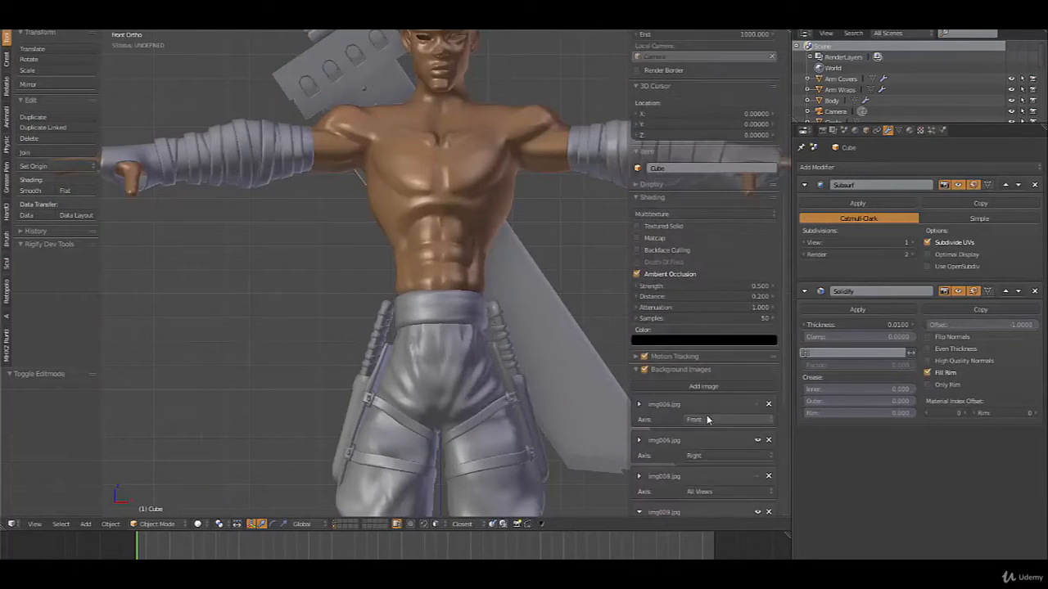
left_click(757, 411)
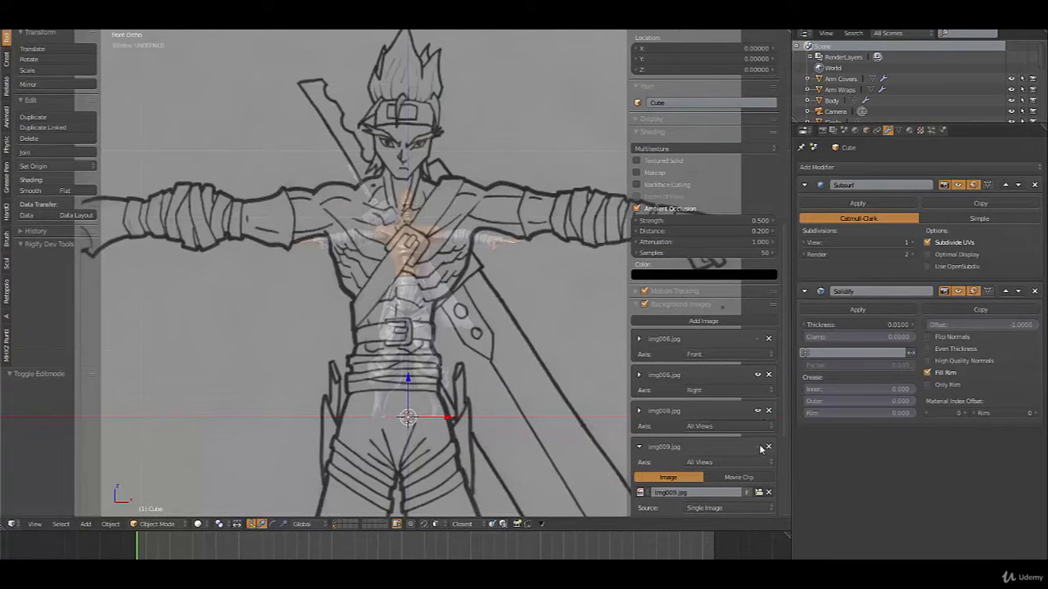
left_click(758, 411)
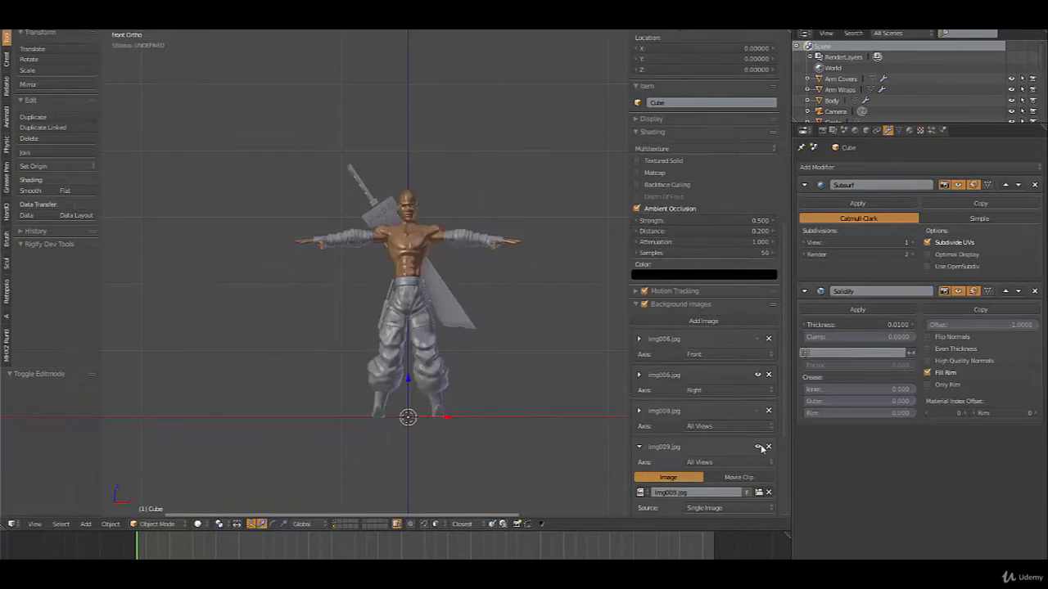
left_click(758, 446)
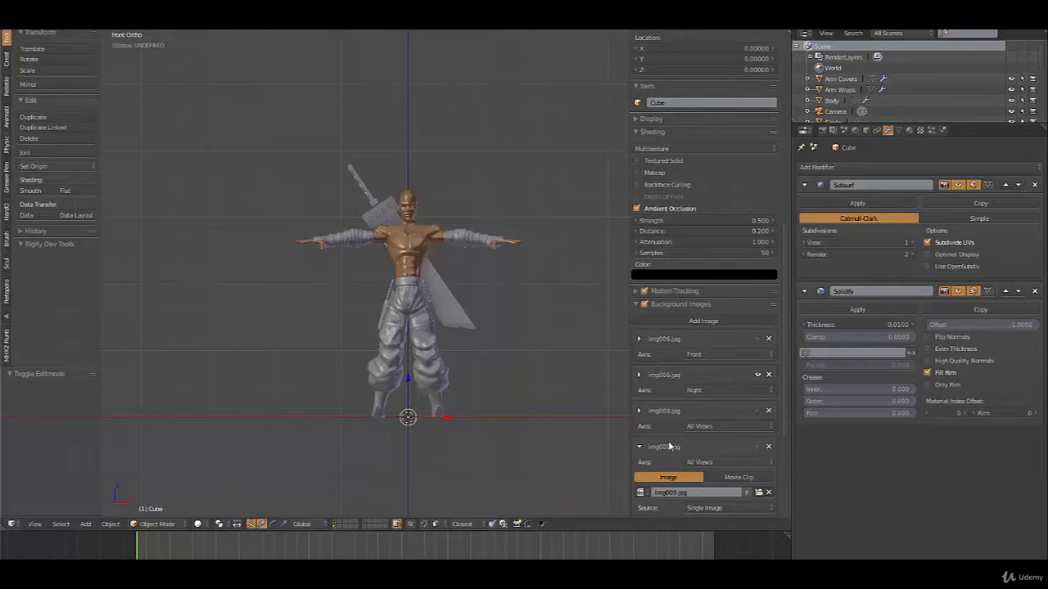
left_click(640, 447)
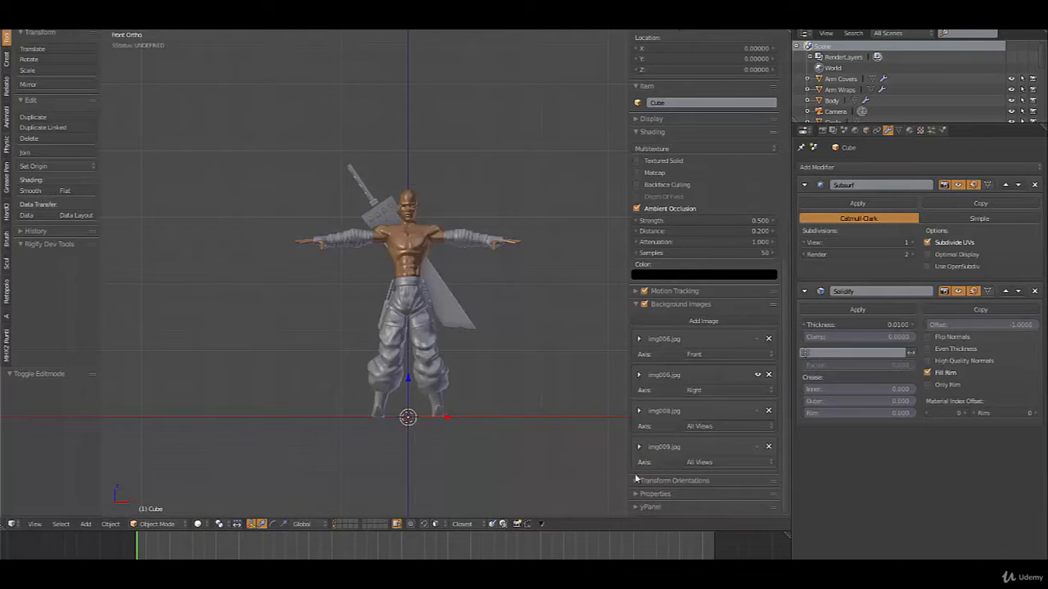
scroll(474, 244, "up", 5)
Duplicate the whole holder mesh in front wireframe view and place the copy lower on the blade, offset 0.394 in X and -0.550 in Z
middle_click_drag(475, 244, 230, 244)
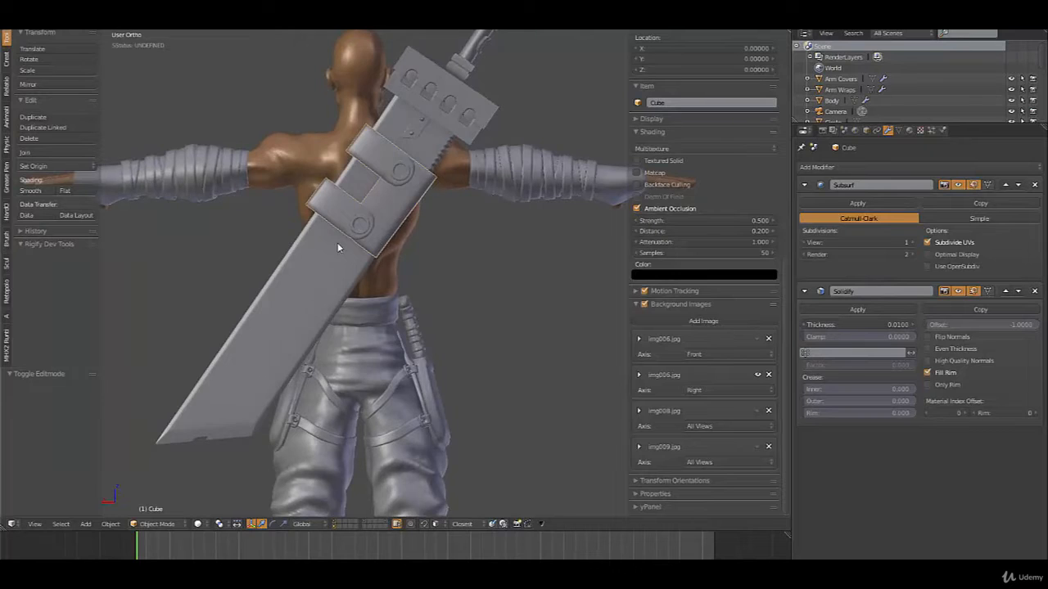
middle_click_drag(337, 247, 400, 250)
mouse_move(504, 267)
middle_mouse_down()
mouse_move(488, 264)
mouse_move(519, 255)
mouse_move(470, 262)
mouse_move(560, 261)
mouse_move(384, 272)
mouse_move(499, 261)
middle_mouse_up()
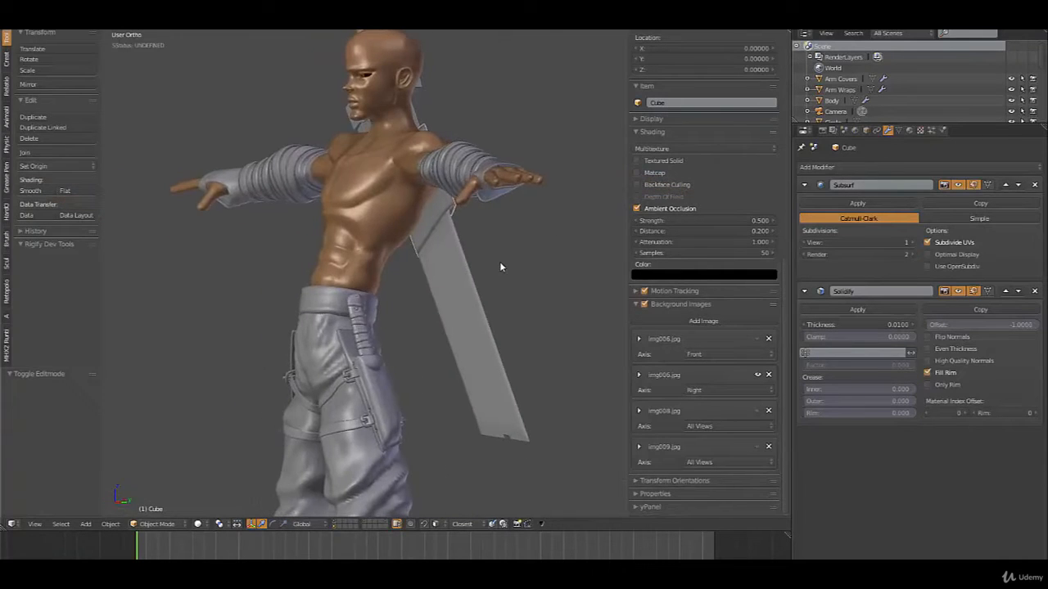
key("KP_1")
scroll(502, 262, "up", 2)
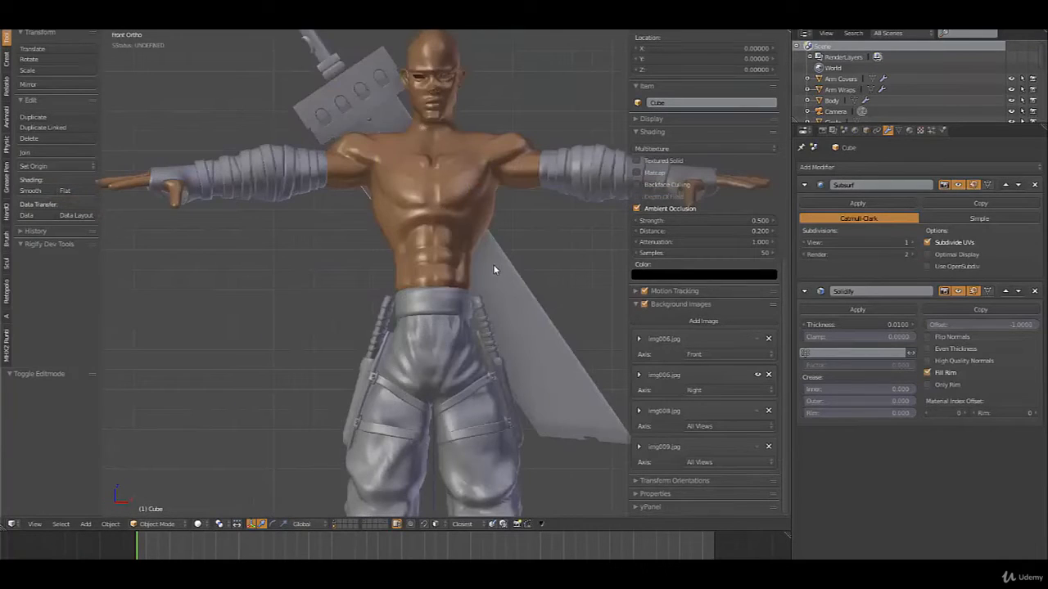
key("Tab")
key("z")
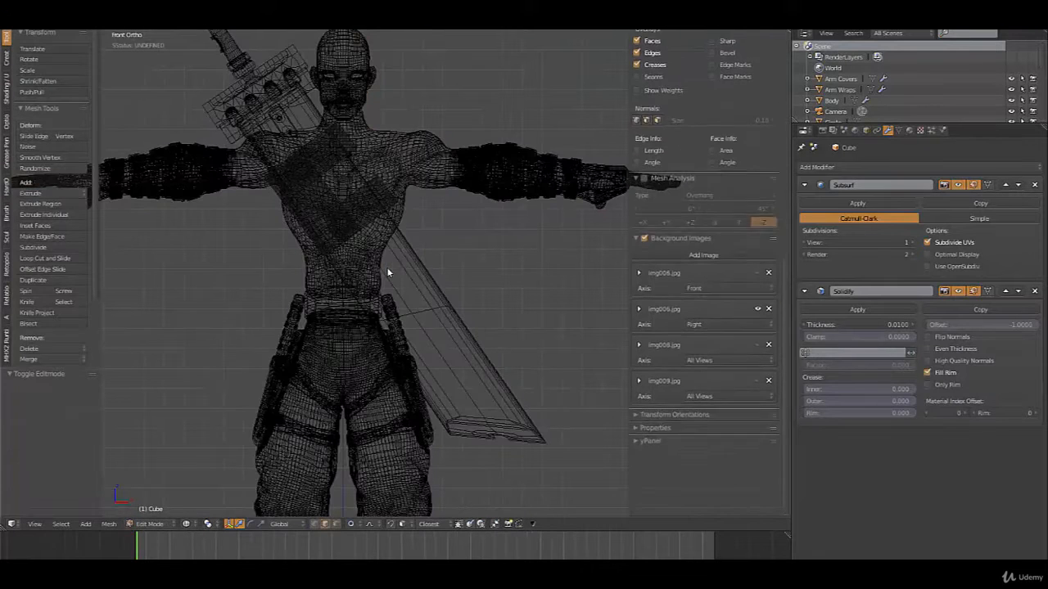
key("a")
key("g")
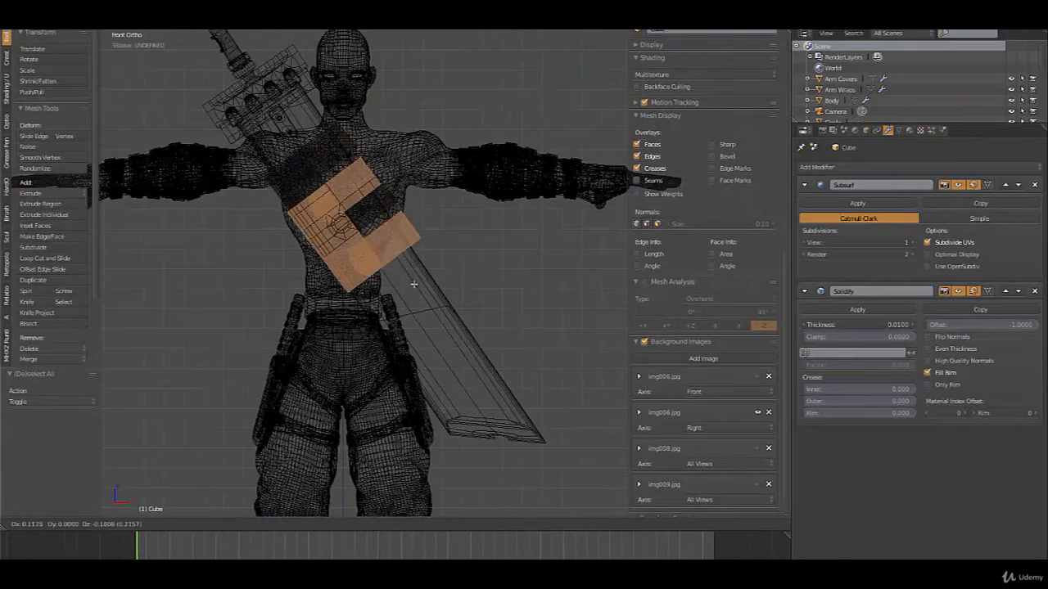
left_click(465, 352)
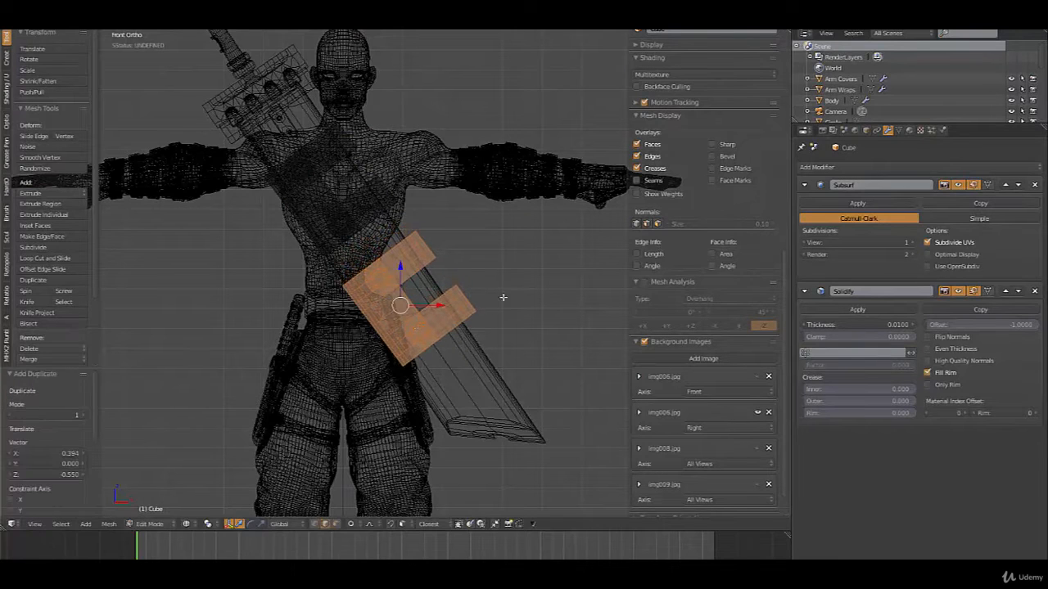
Select the lower holder copy as linked geometry and nudge it in front view to line up with the blade
mouse_move(503, 297)
middle_mouse_down()
mouse_move(377, 343)
mouse_move(444, 303)
mouse_move(506, 315)
middle_mouse_up()
key("a")
key("z")
right_click(478, 314)
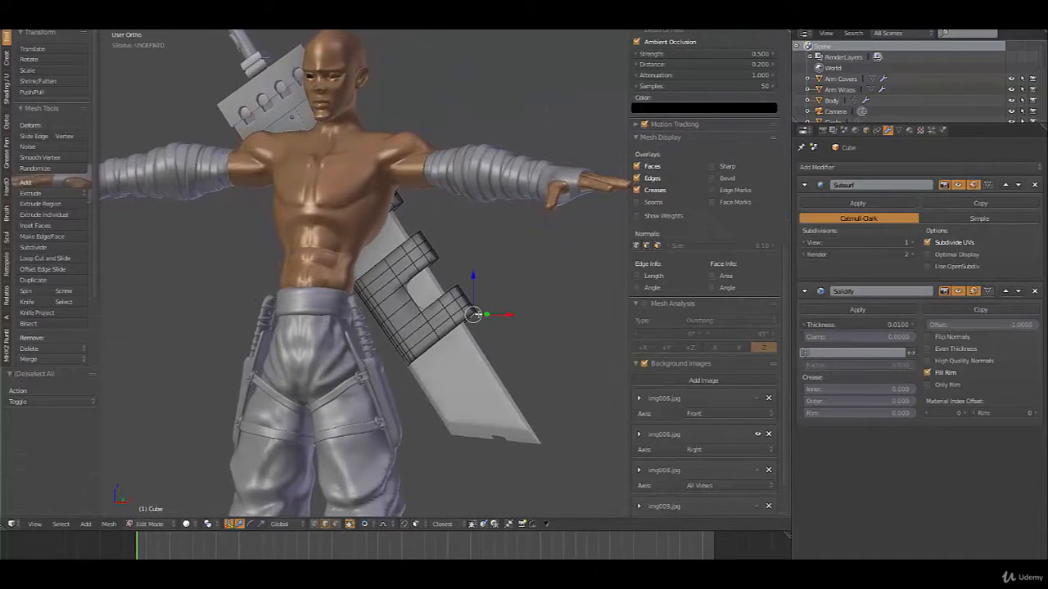
key("ctrl+l")
key("KP_1")
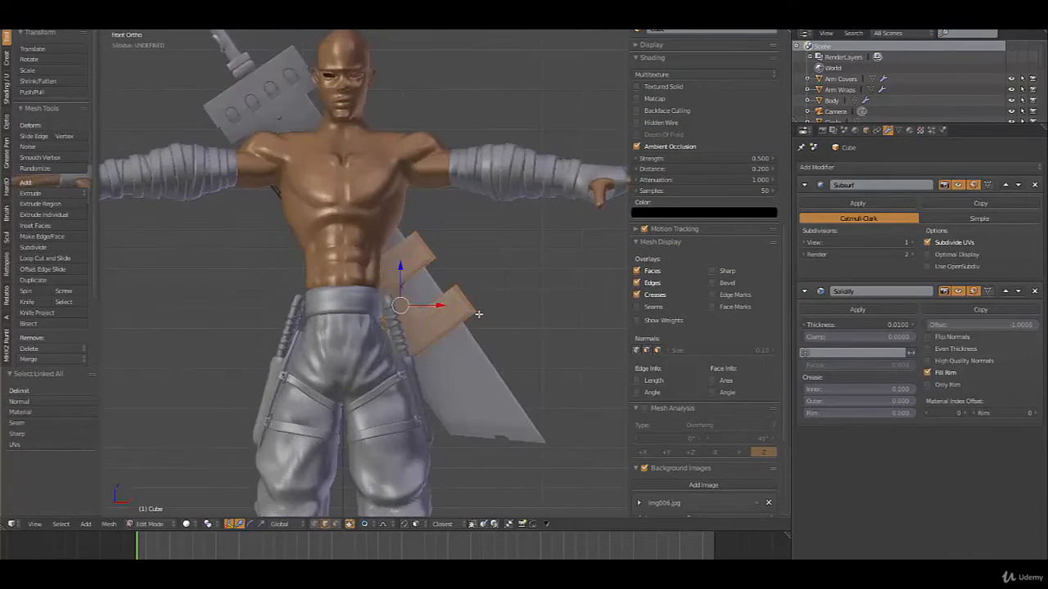
key("z")
key("g")
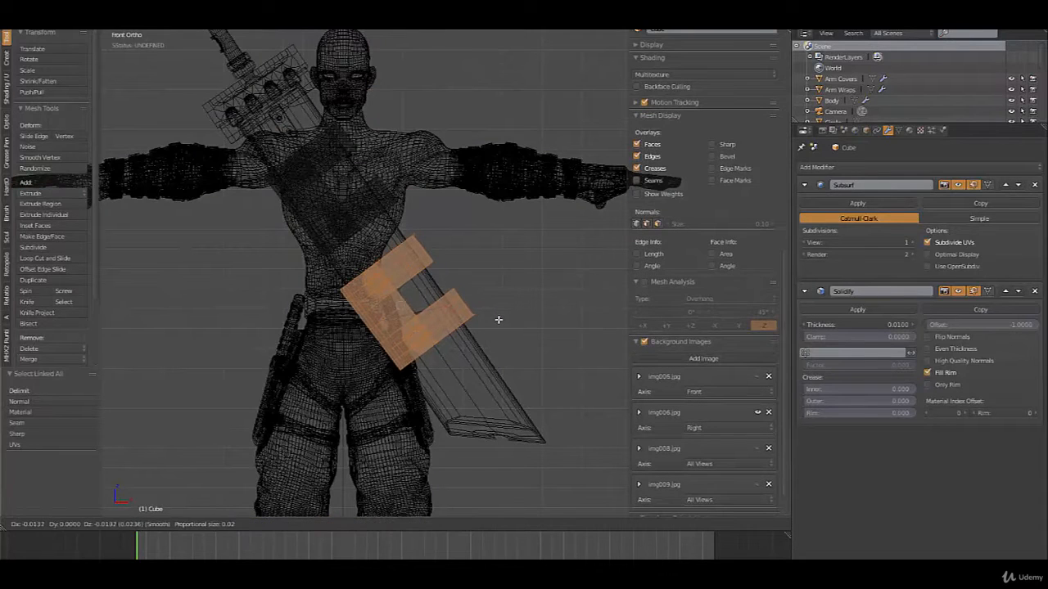
left_click(497, 320)
key("a")
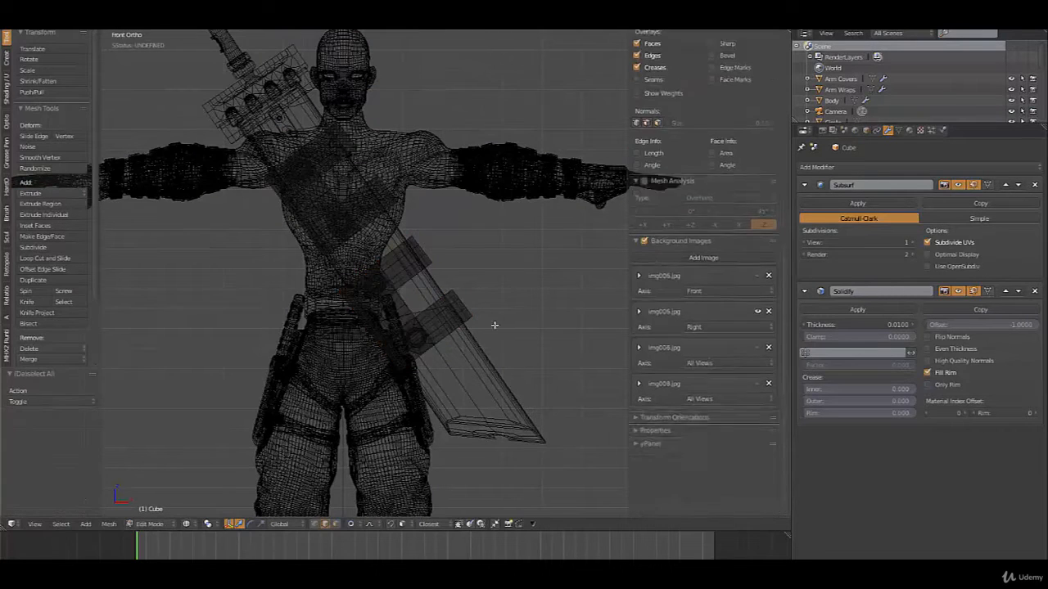
key("z")
Duplicate one face from each holder's neighbouring strap on the body-facing side and move the copies -0.008 along Y
middle_click_drag(493, 325, 397, 326)
scroll(396, 326, "up", 6)
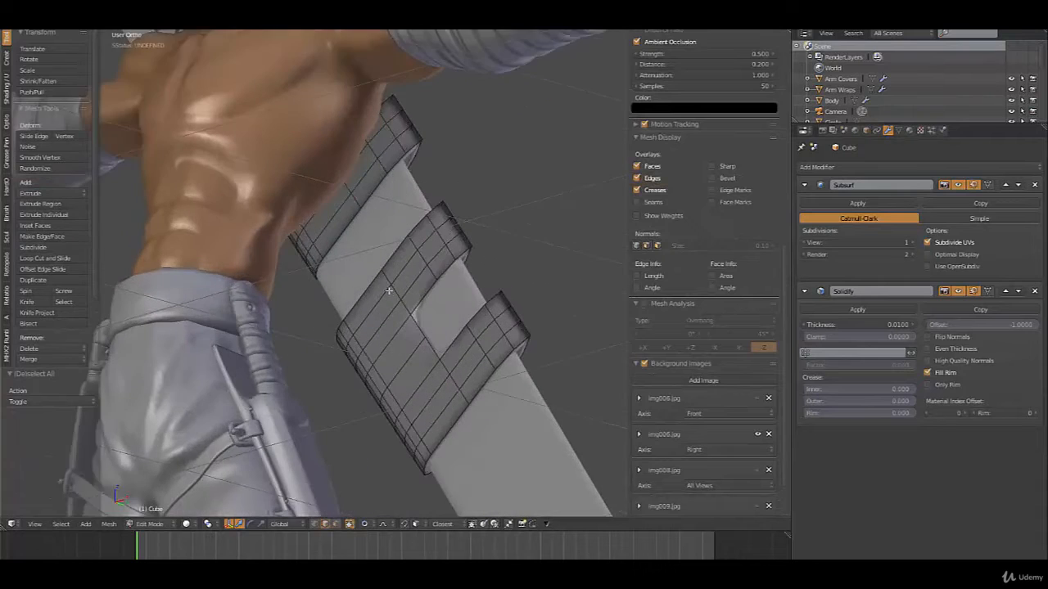
middle_click_drag(396, 260, 408, 263, "shift")
key("ctrl+Tab")
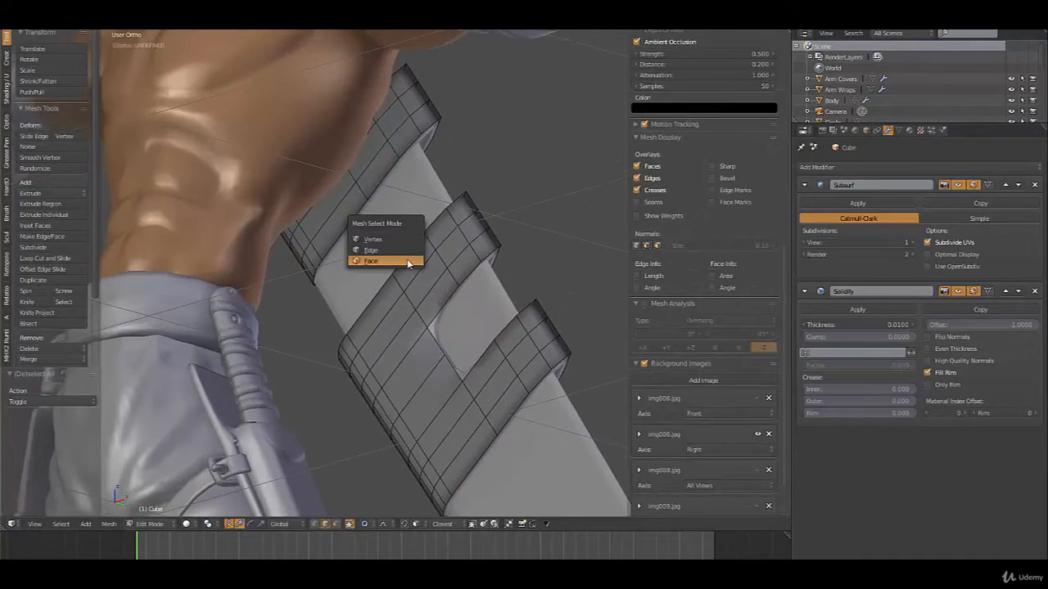
left_click(414, 257)
left_click(424, 272)
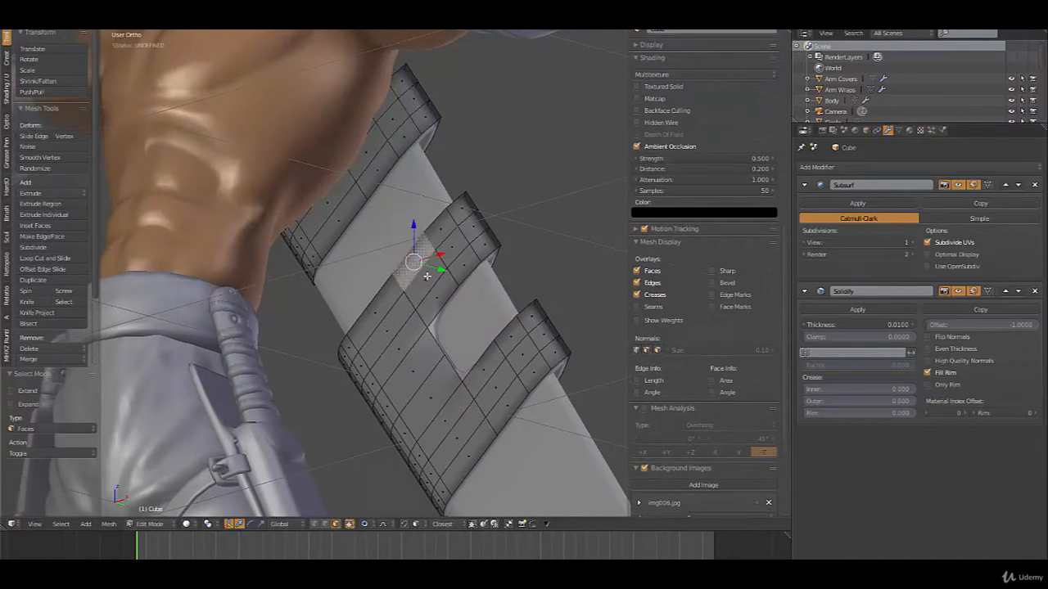
left_click(384, 172, "shift")
middle_click_drag(392, 204, 453, 252)
key("shift+d")
right_click(459, 228)
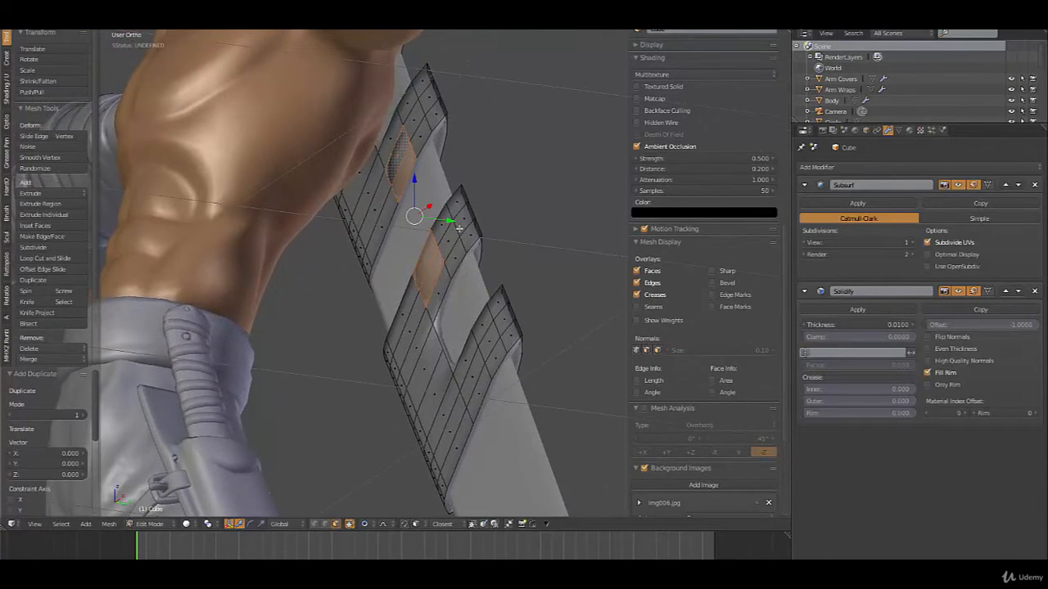
left_click_drag(451, 221, 451, 224)
middle_click_drag(451, 224, 456, 264)
In edge select mode, create a connecting face between the two duplicated patches on the body-facing side
key("ctrl+Tab")
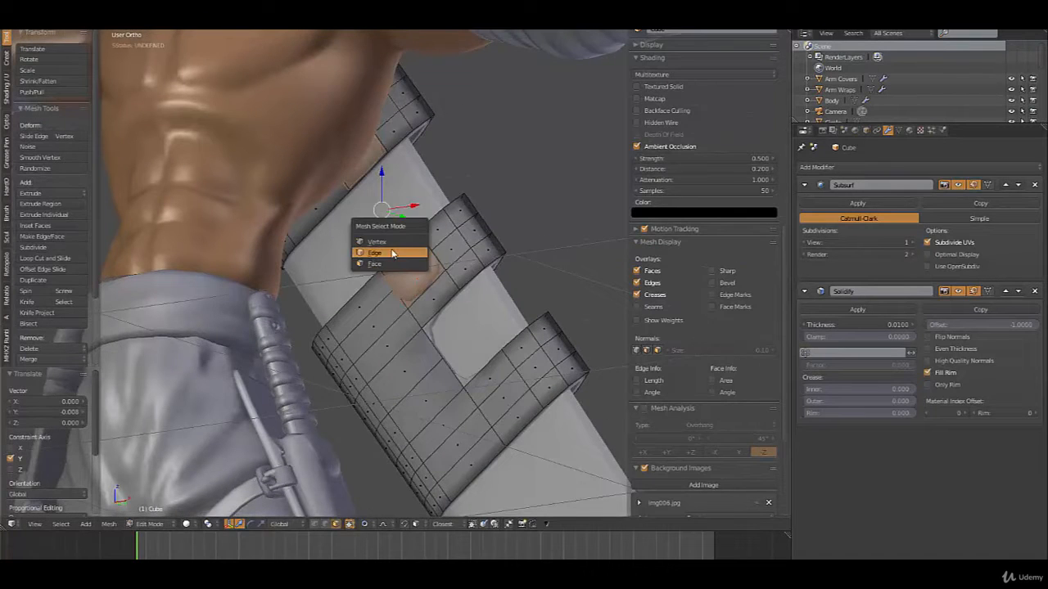
left_click(392, 253)
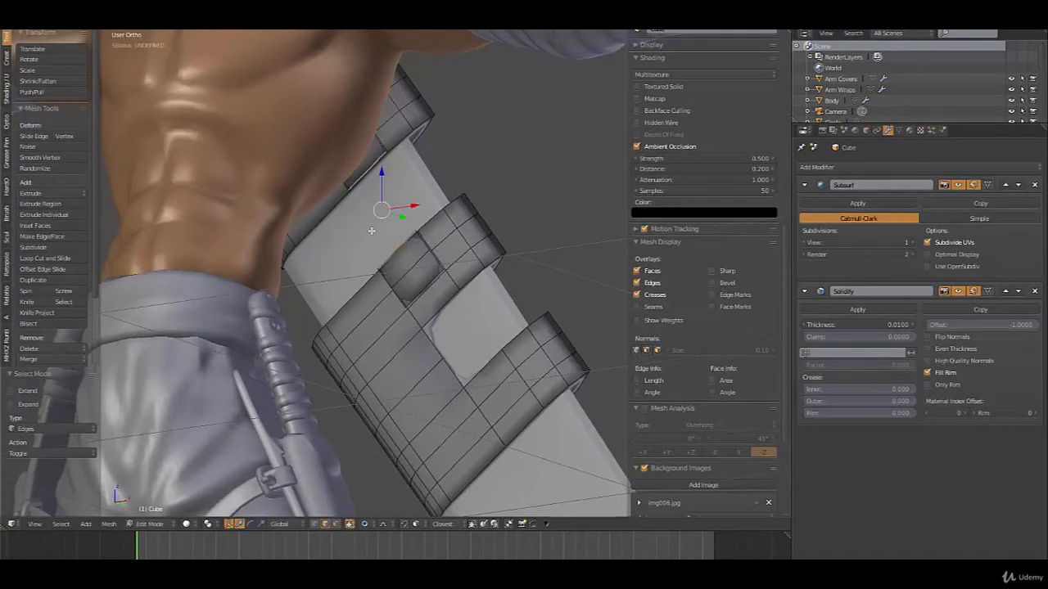
middle_click_drag(371, 230, 354, 231)
key("f")
Duplicate one face from each of the two neighbouring holder straps on the blade's outer side and move the copies 0.005 along Y
mouse_move(413, 267)
middle_mouse_down()
mouse_move(440, 260)
mouse_move(418, 268)
middle_mouse_up()
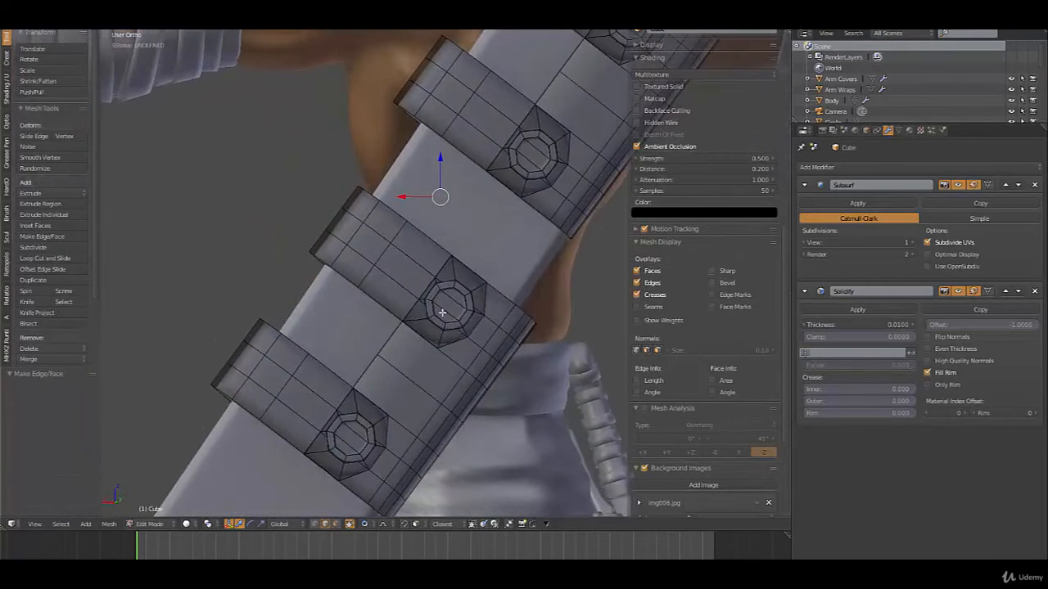
middle_click_drag(397, 269, 417, 269)
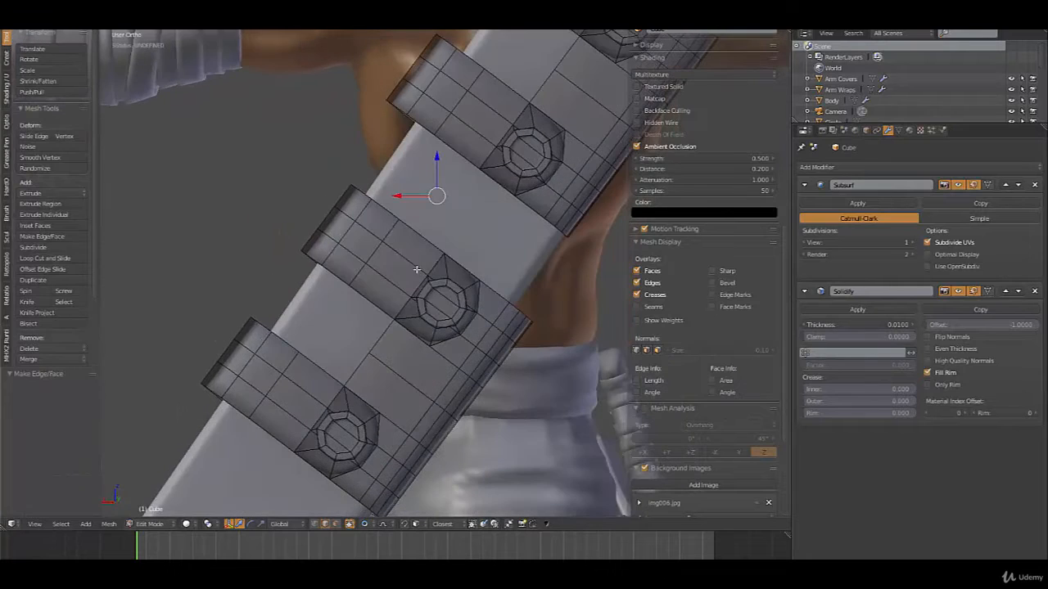
key("ctrl+Tab")
left_click(369, 238)
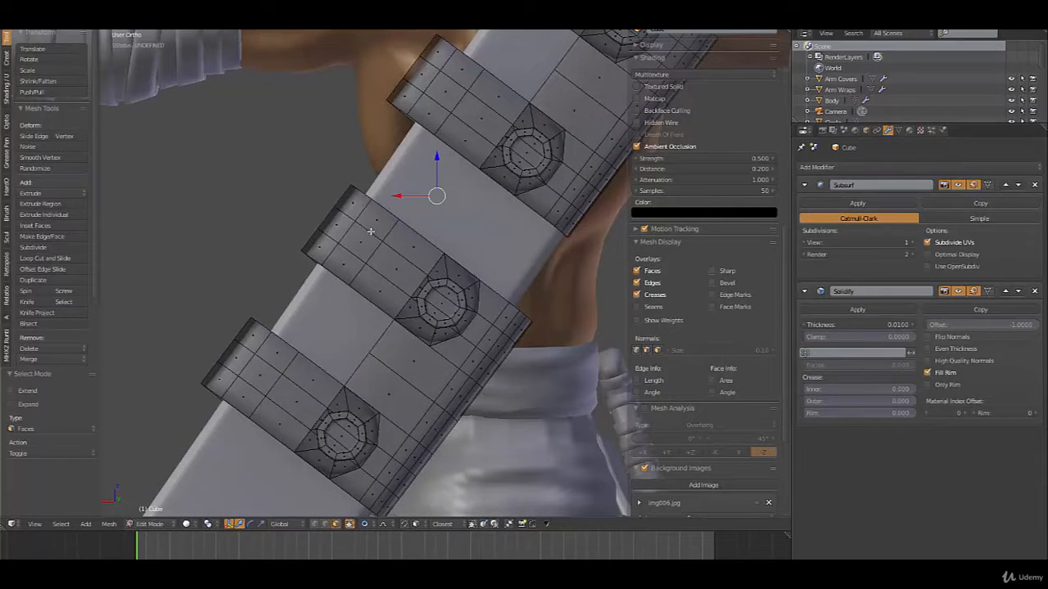
right_click(367, 229)
right_click(432, 111, "shift")
middle_click_drag(445, 99, 493, 206)
key("g")
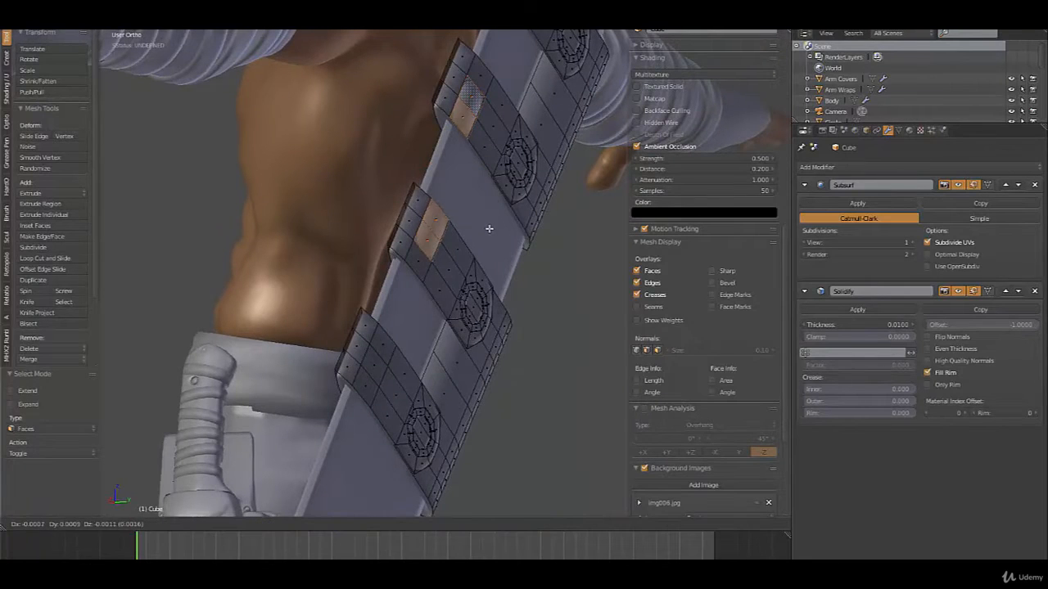
key("y")
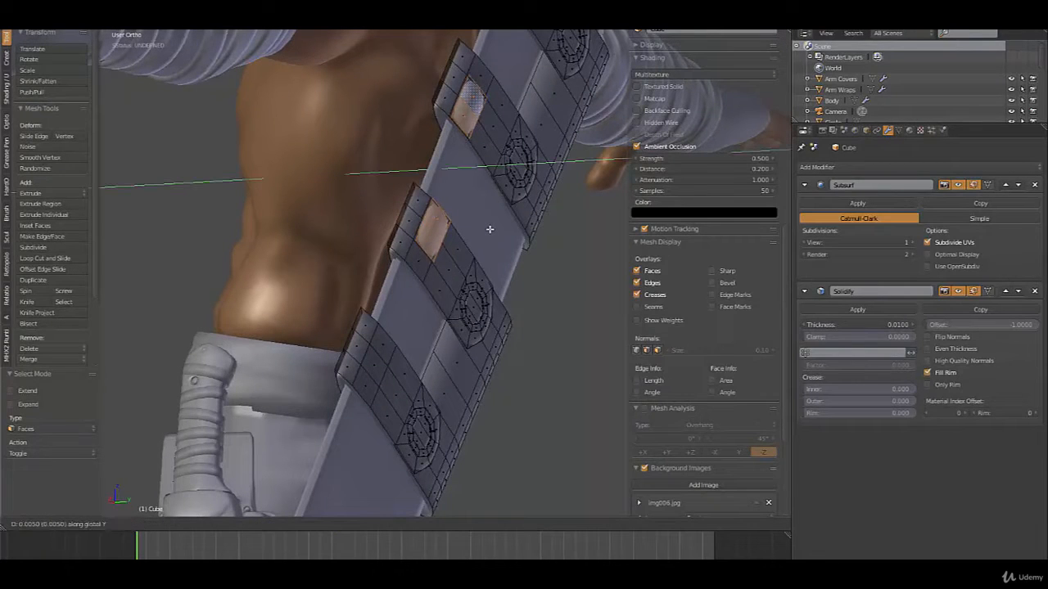
left_click(489, 229)
Create a connecting face between the two duplicated outer patches and add two evenly spaced loop cuts across it
middle_click_drag(489, 232, 452, 232)
key("ctrl+Tab")
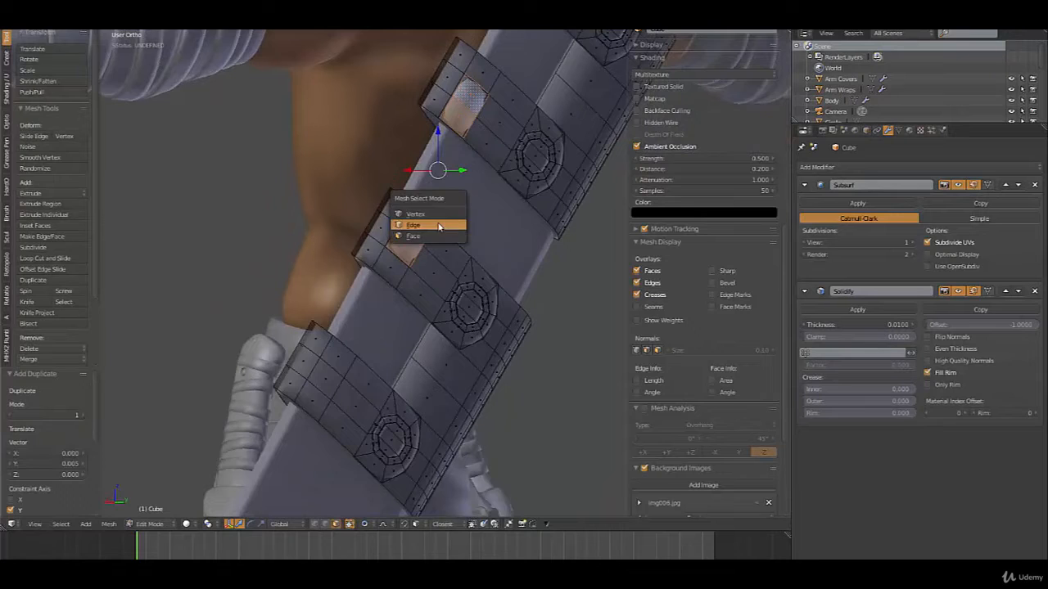
left_click(438, 225)
right_click(430, 206)
right_click(460, 125, "shift")
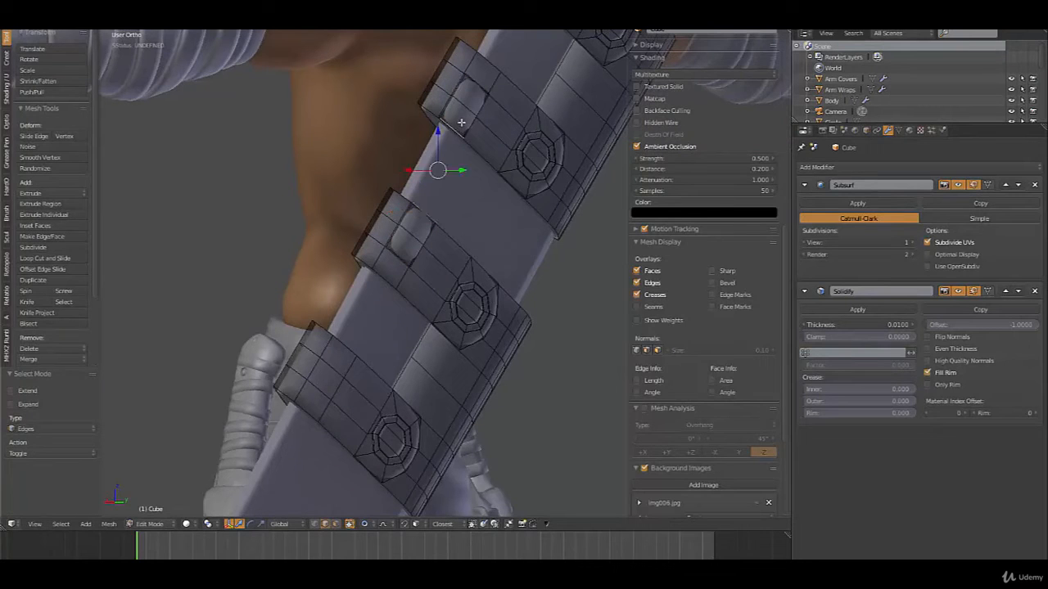
key("f")
middle_click_drag(382, 243, 403, 191)
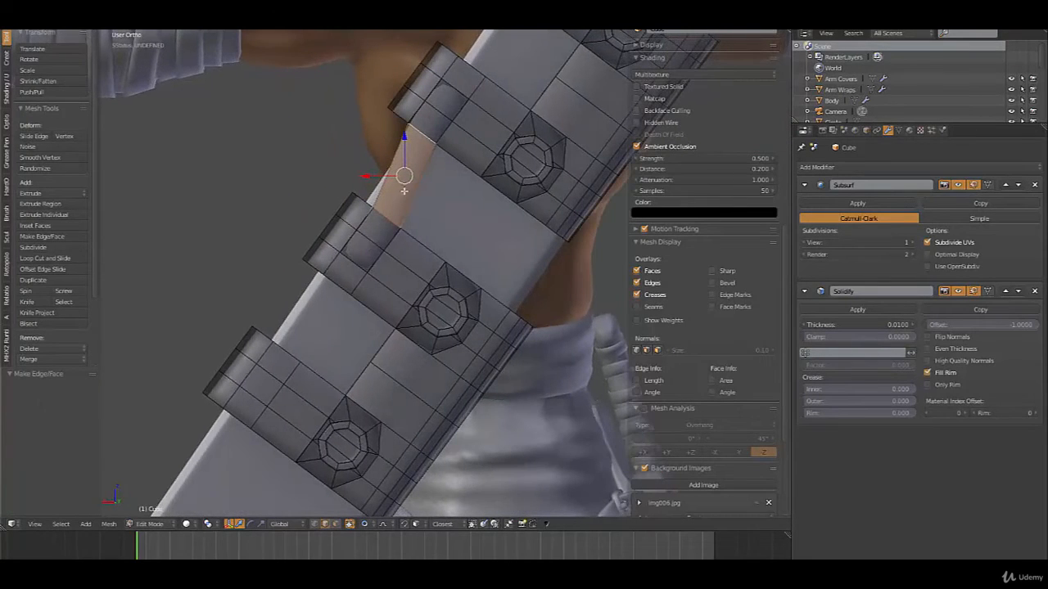
key("ctrl+r")
left_click(413, 186)
right_click(415, 187)
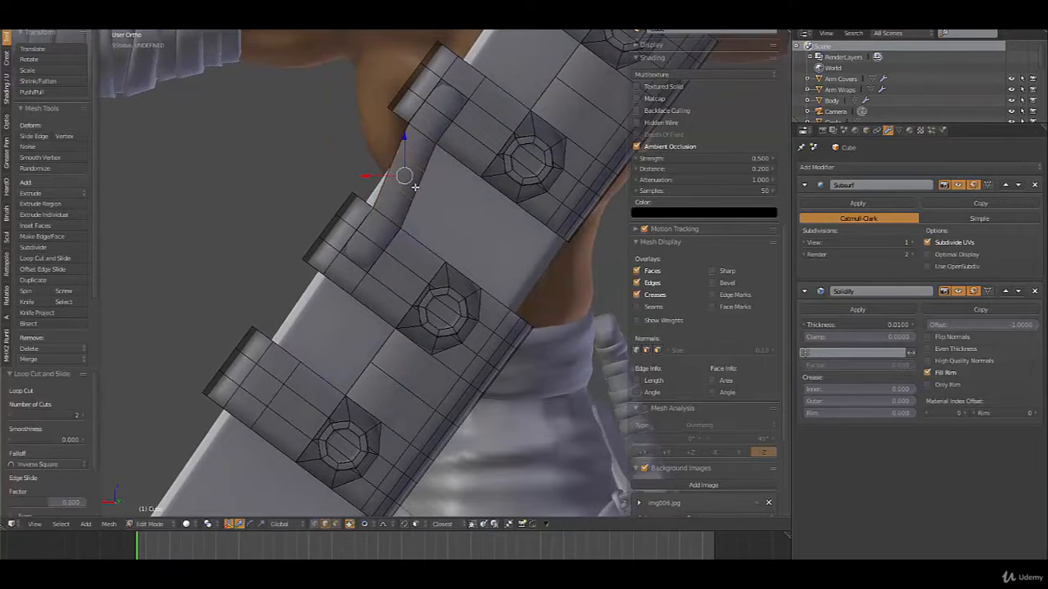
Inset the two end faces of the body-facing connecting strap by about 0.027 and round them with LoopTools Circle
middle_click_drag(431, 236, 445, 292)
key("ctrl+Tab")
left_click(445, 292)
right_click(391, 253)
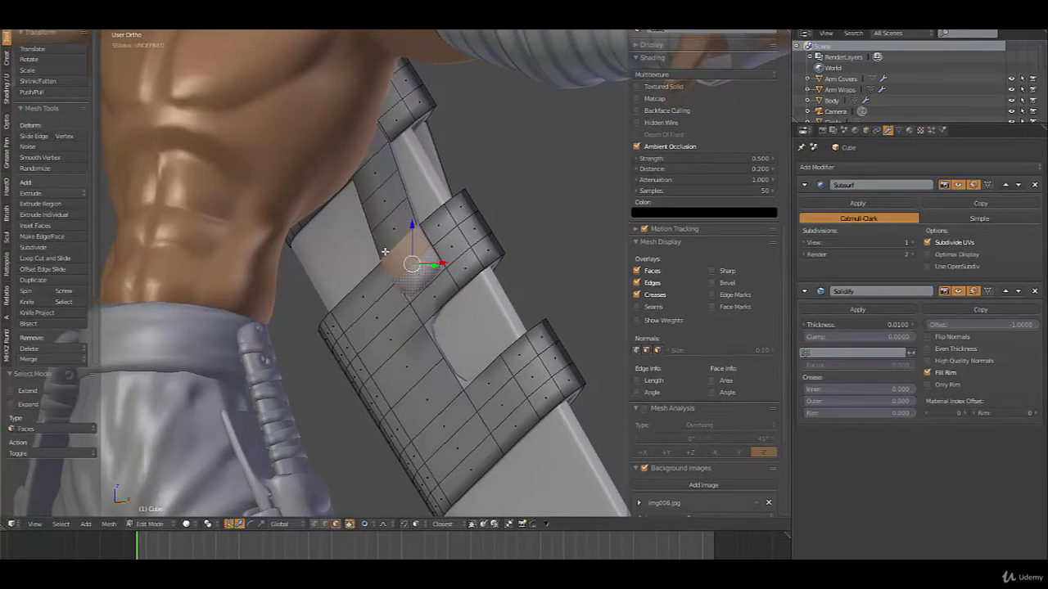
middle_click_drag(384, 253, 377, 231)
right_click(378, 156, "shift")
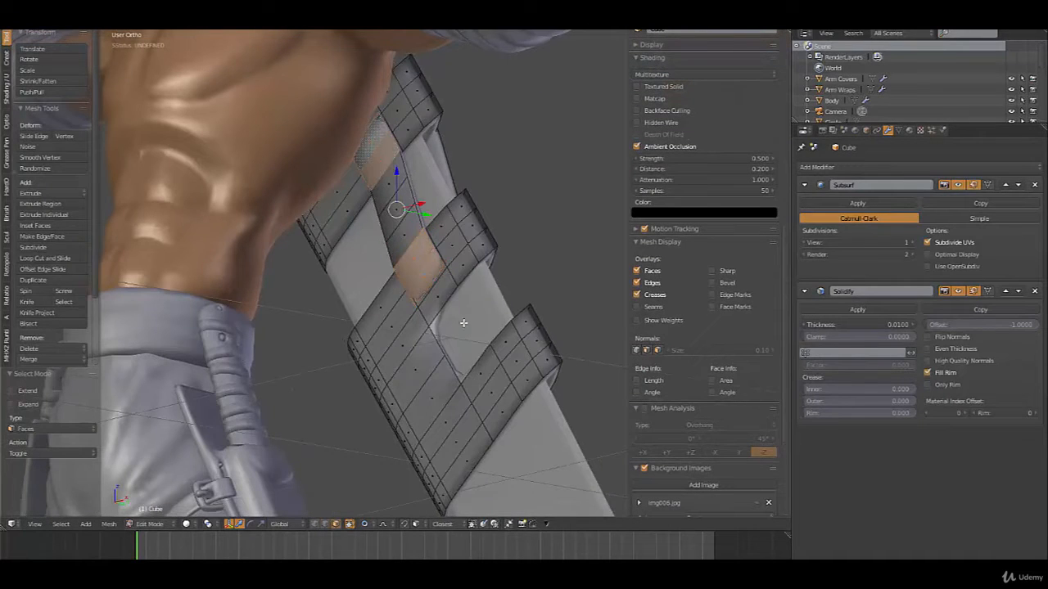
key("i")
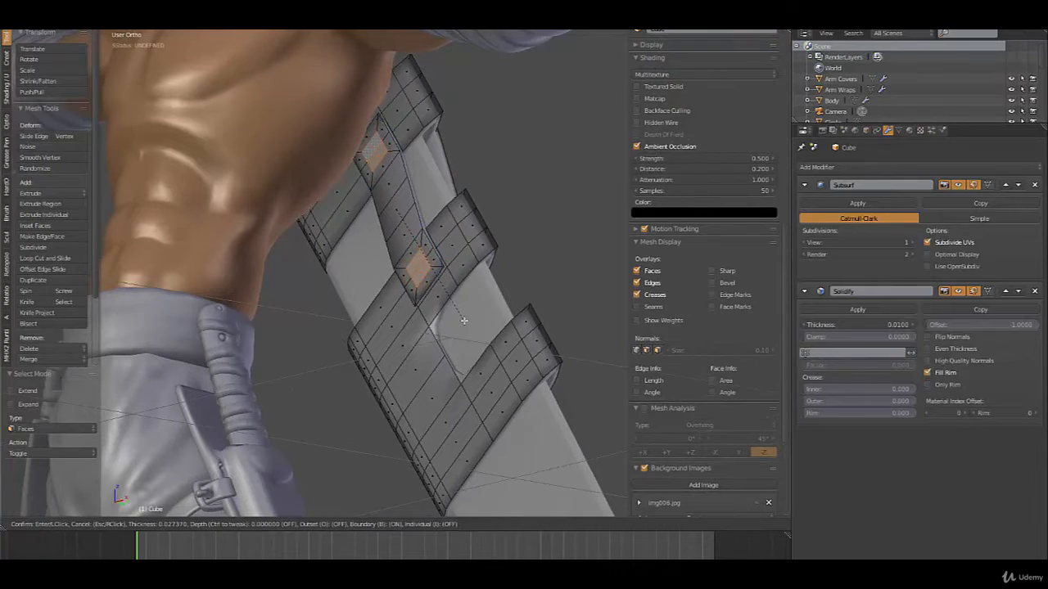
left_click(463, 321)
key("w")
mouse_move(471, 310)
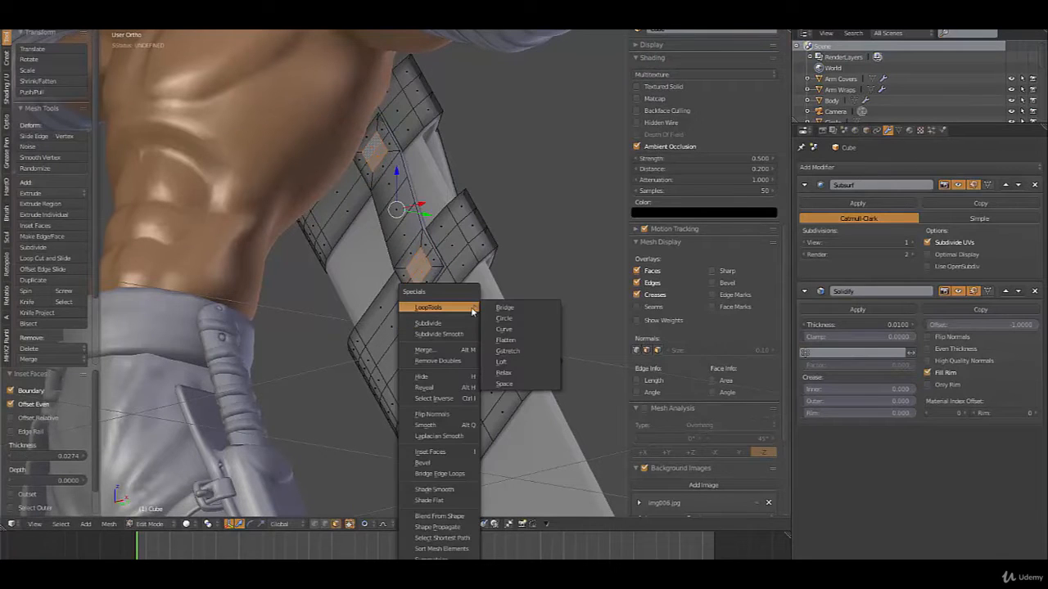
left_click(504, 318)
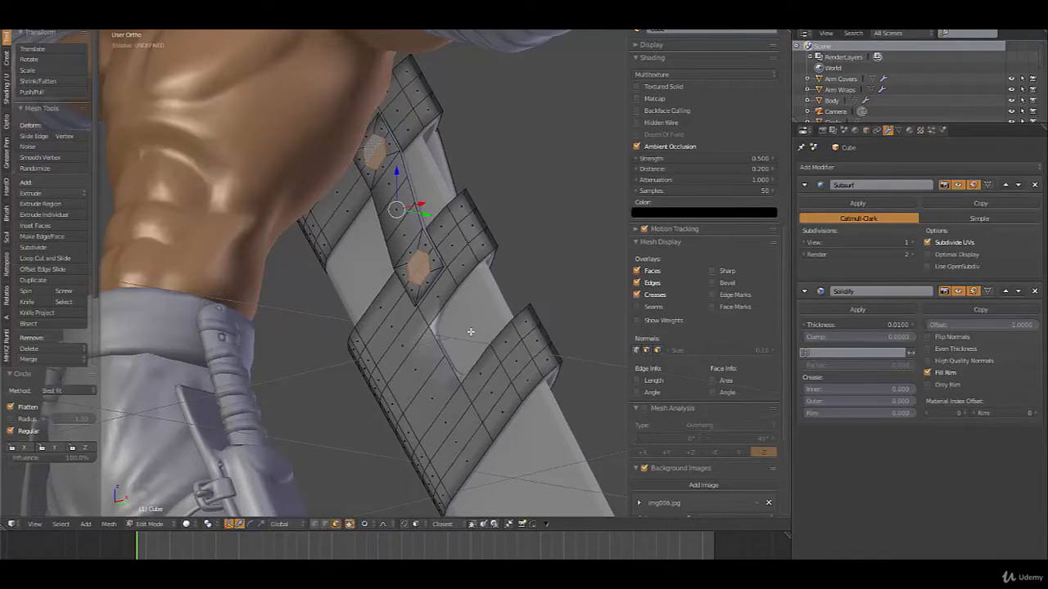
Extrude the body-facing strap's two circles outward 0.011, inset them by about 0.015, and check the result in Object Mode
middle_click_drag(480, 322, 466, 323)
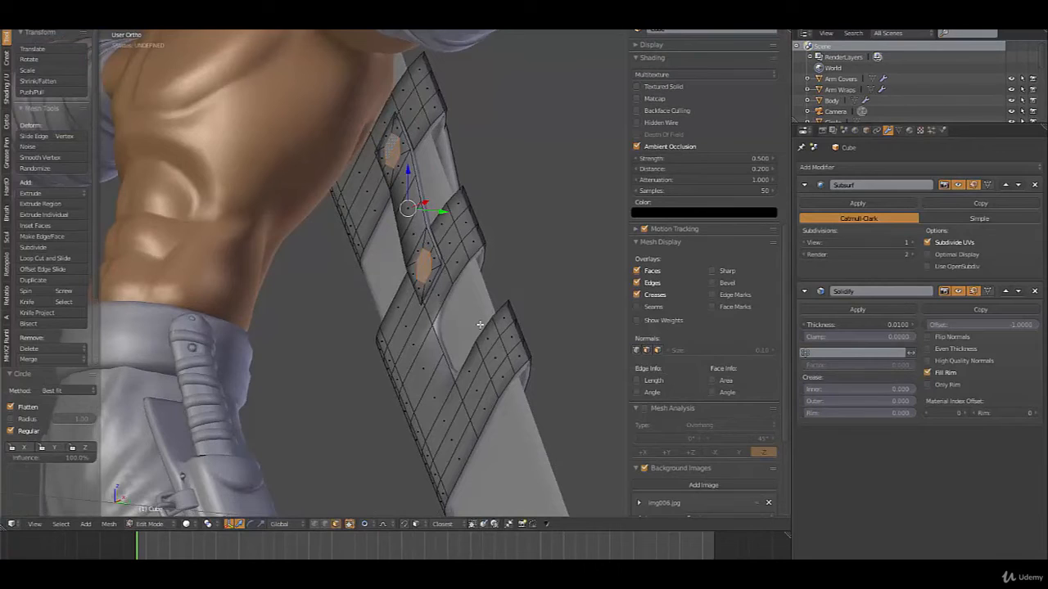
key("e")
left_click(475, 325)
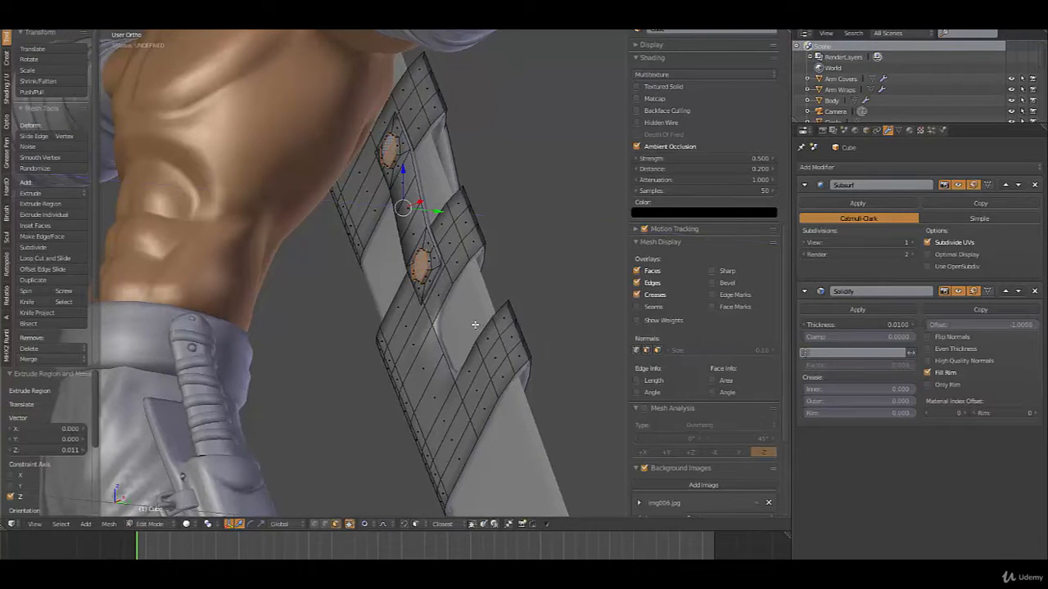
key("i")
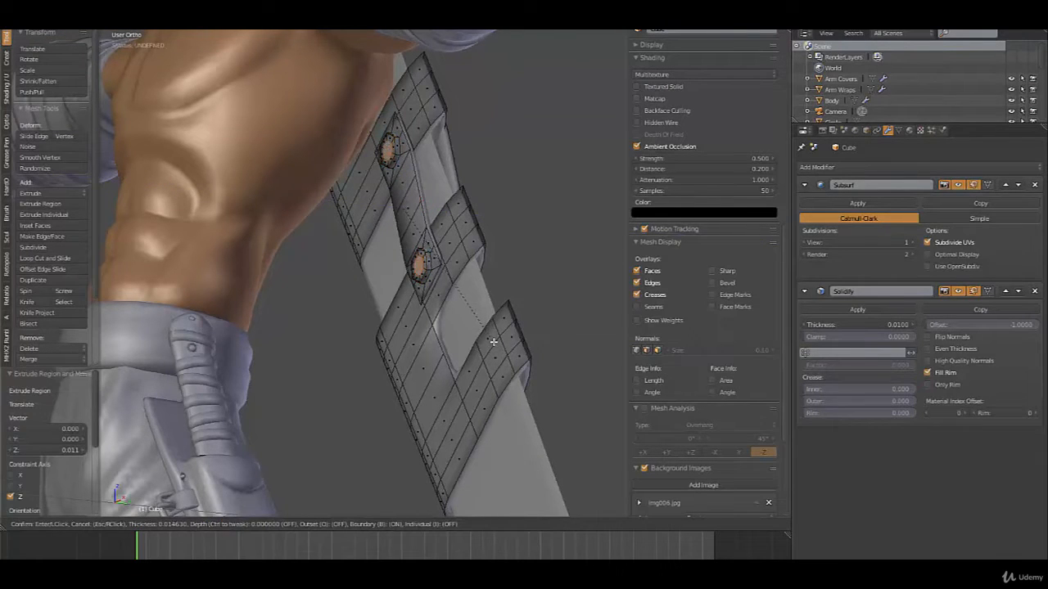
left_click(491, 342)
key("Tab")
mouse_move(516, 334)
middle_mouse_down()
mouse_move(367, 330)
mouse_move(385, 301)
middle_mouse_up()
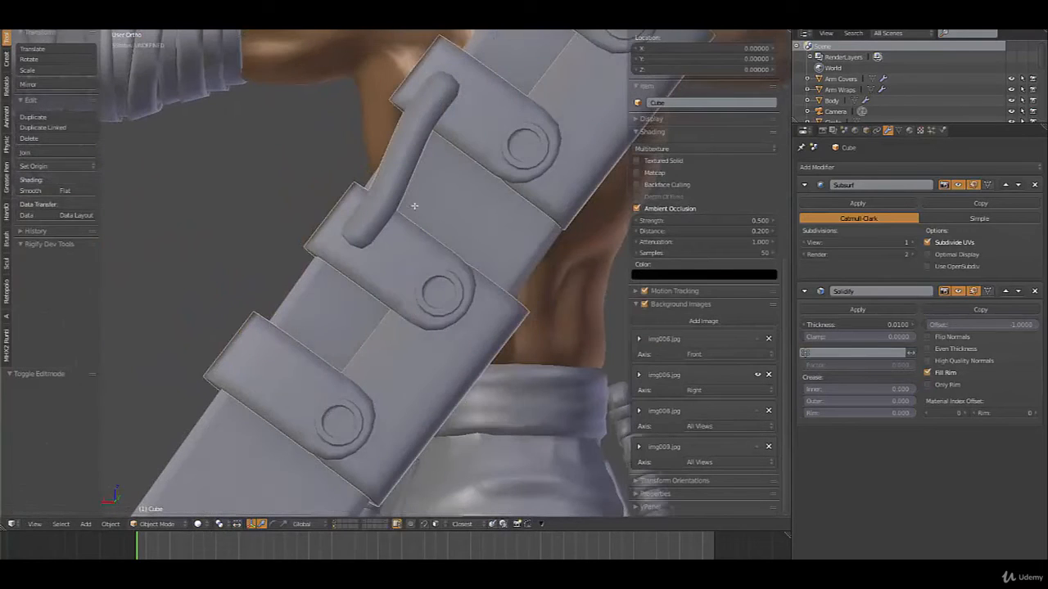
Inset the two end faces of the outer connecting strap by about 0.019 and round them with LoopTools Circle
key("Tab")
middle_click_drag(362, 248, 364, 241)
right_click(365, 239)
right_click(377, 222, "shift")
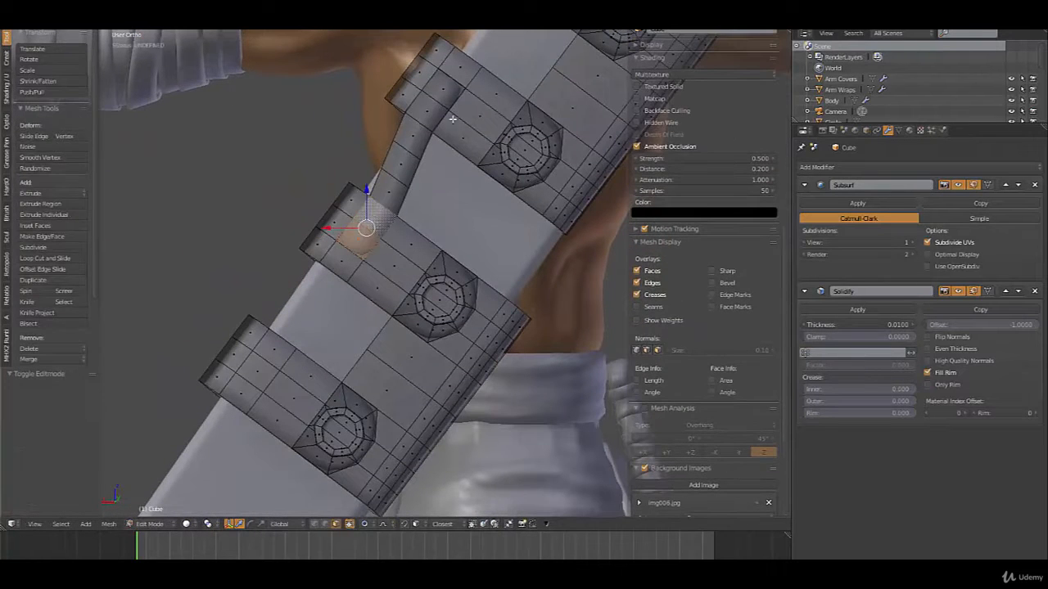
right_click(437, 115, "ctrl")
key("i")
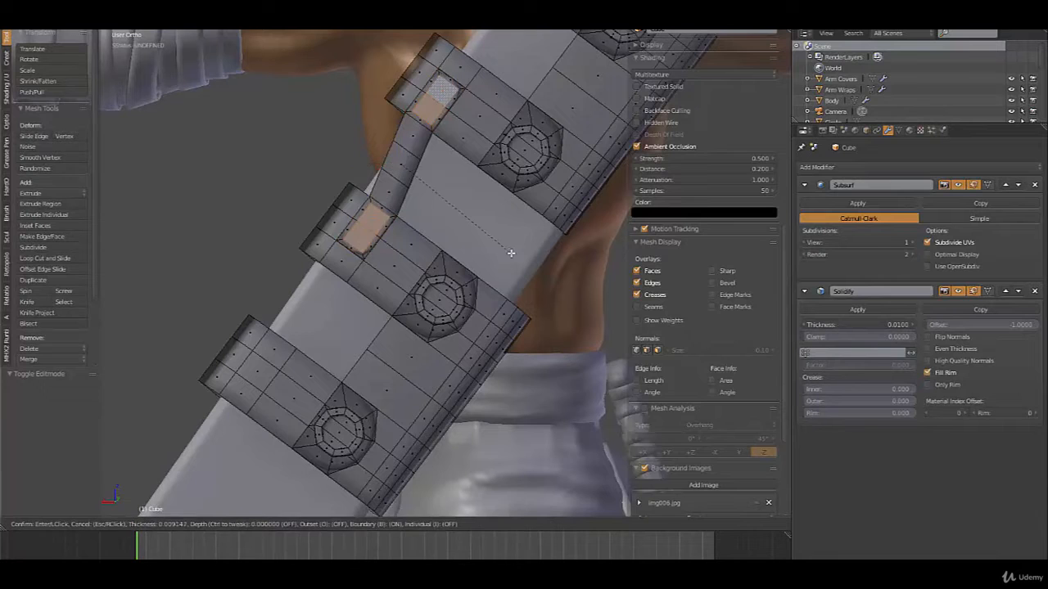
left_click(508, 251)
key("w")
mouse_move(491, 251)
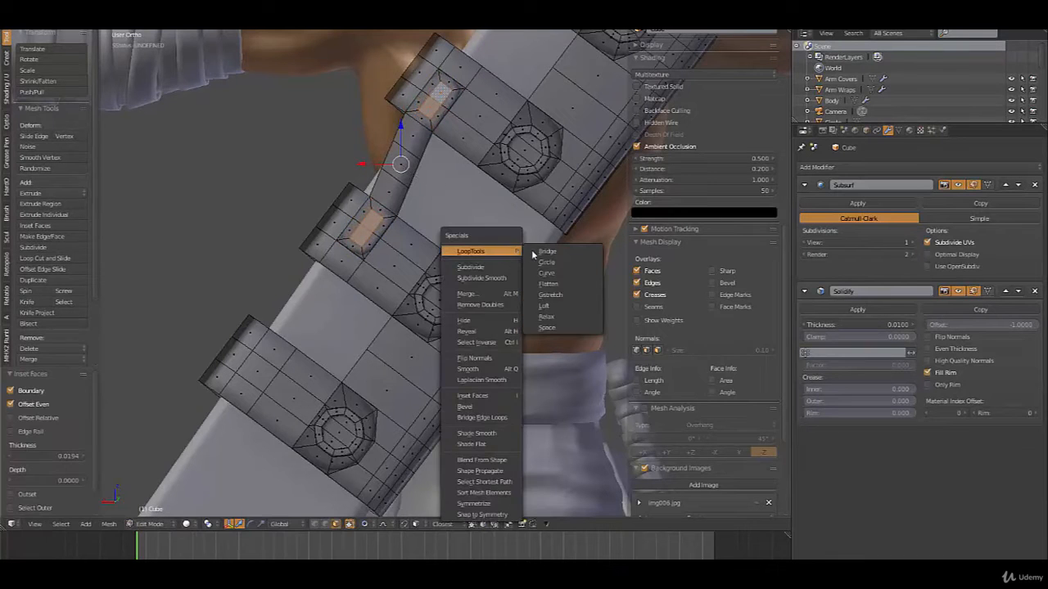
left_click(547, 262)
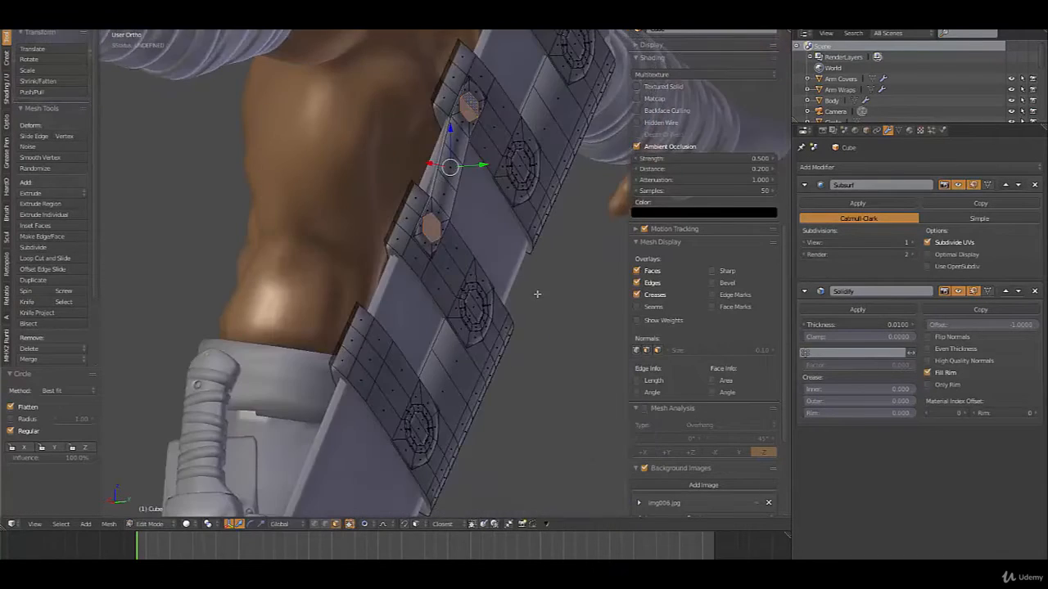
Extrude the outer strap's two circles outward 0.012 and inset their caps by about 0.013
key("g")
key("z")
key("z")
left_click(556, 329)
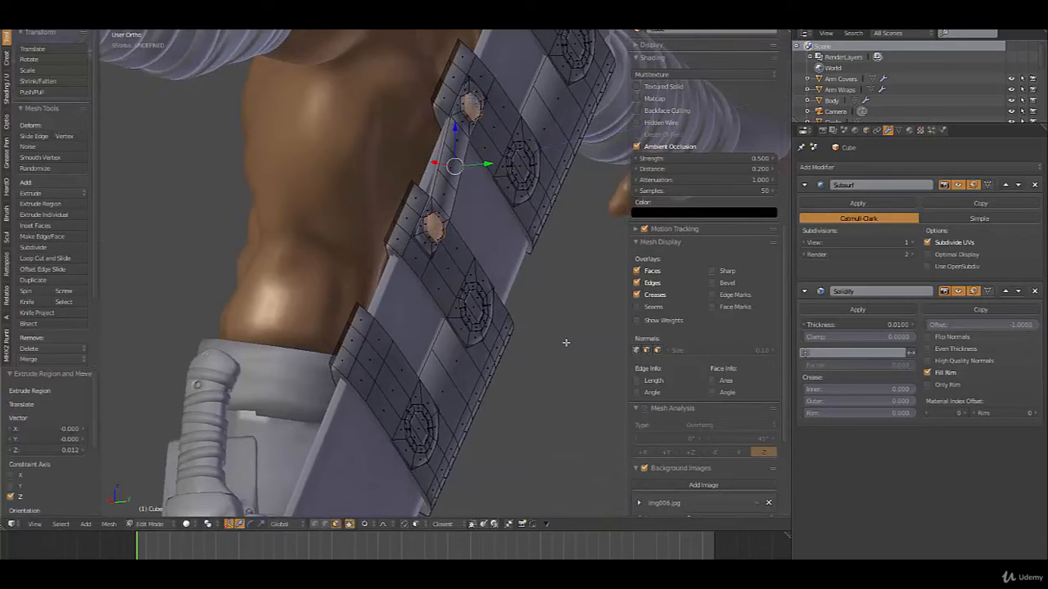
key("i")
left_click(496, 316)
Add a centred loop cut around the side of the outer strap's lower circle and bevel it by about 0.004
scroll(494, 316, "up", 5)
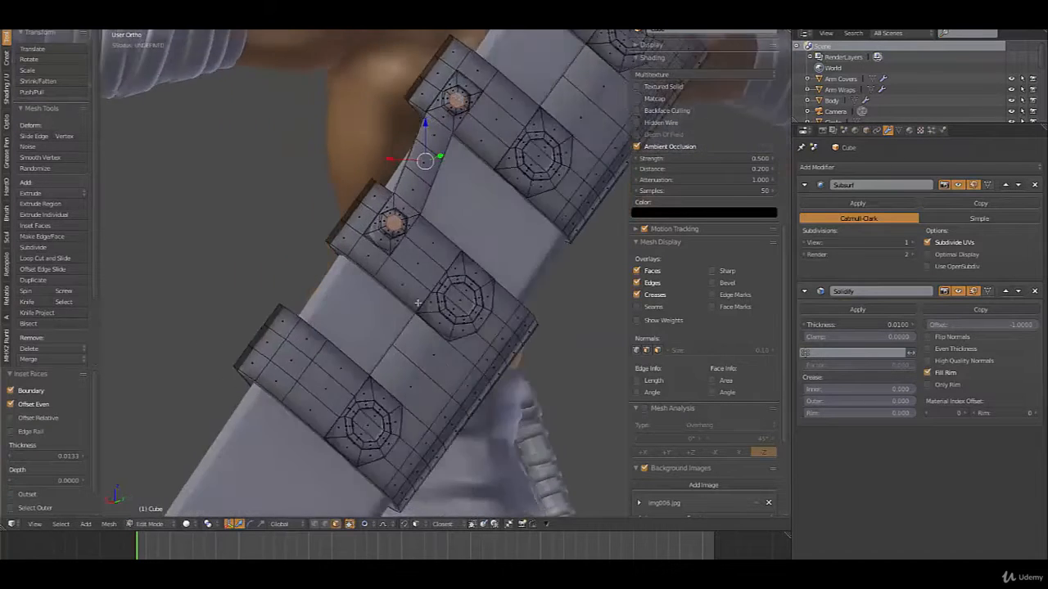
middle_click_drag(365, 176, 461, 197)
key("ctrl+r")
key("Escape")
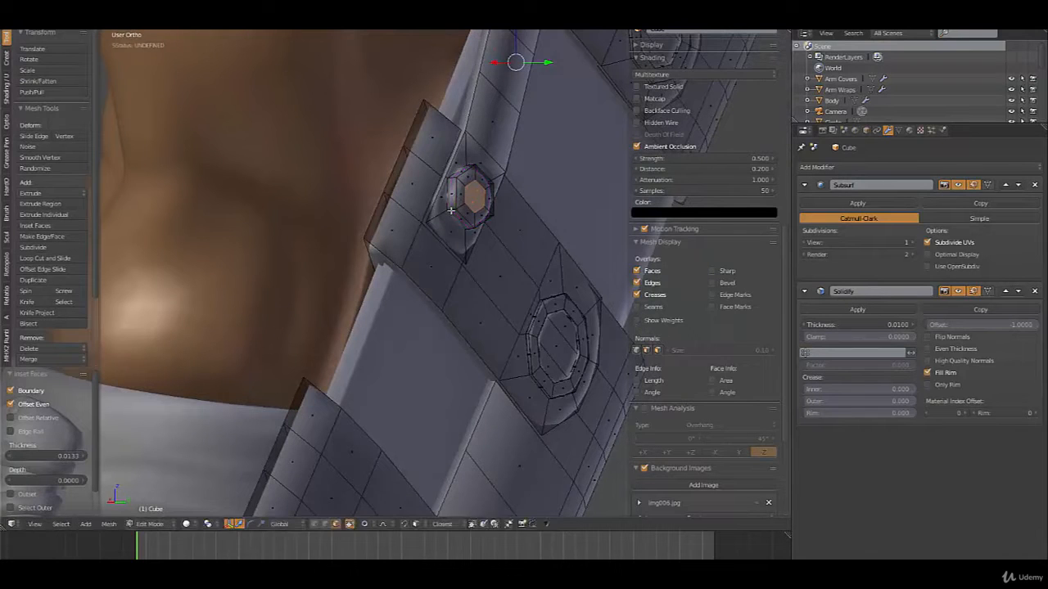
key("ctrl+r")
left_click(451, 212)
right_click(456, 217)
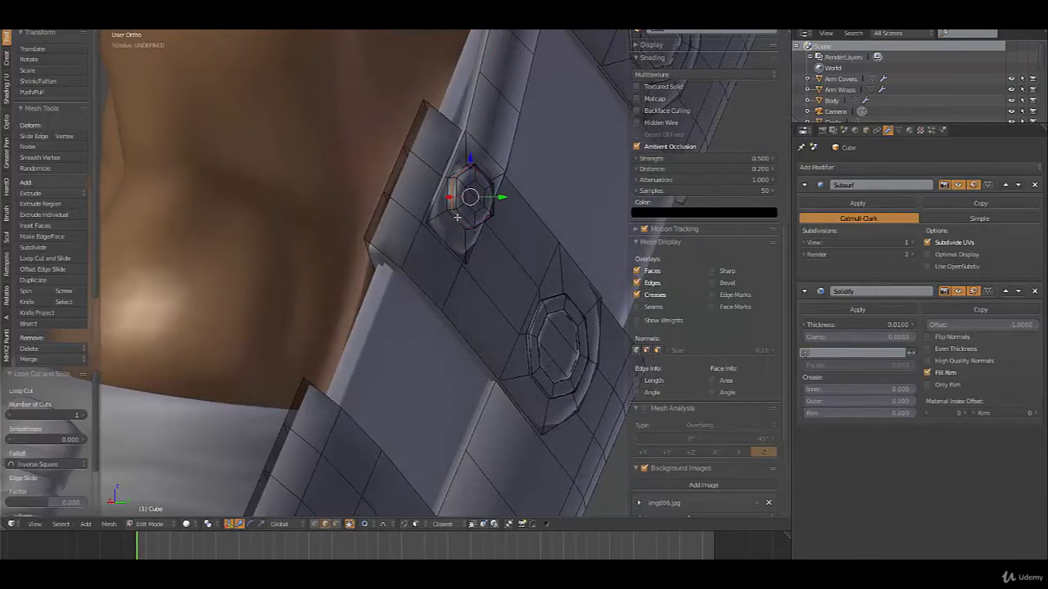
key("ctrl+b")
left_click(513, 279)
Add a centred loop cut around the side of the outer strap's upper circle and bevel it by about 0.003
middle_click_drag(475, 238, 444, 227)
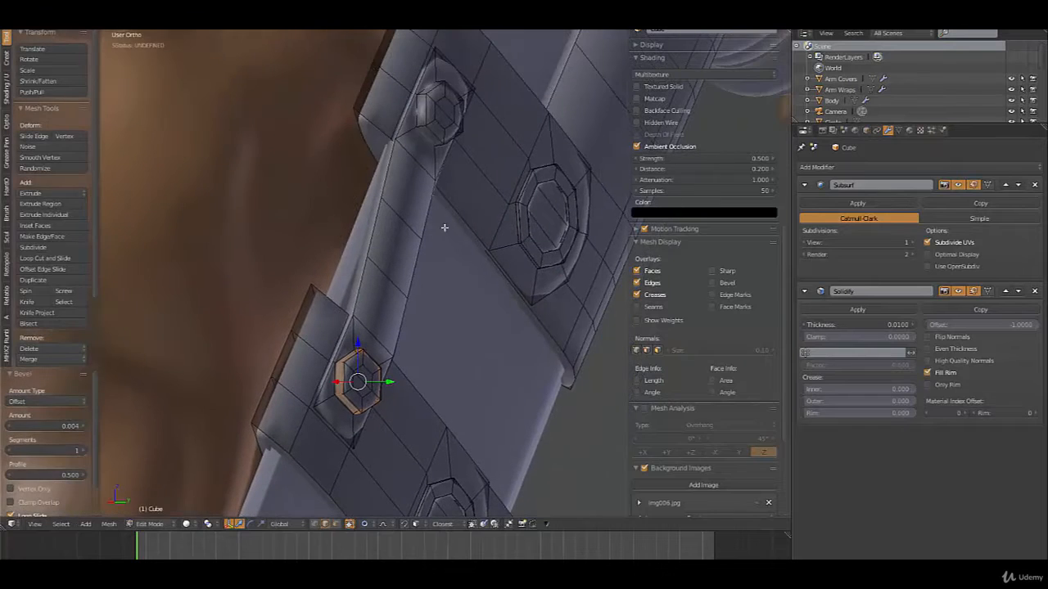
key("ctrl+r")
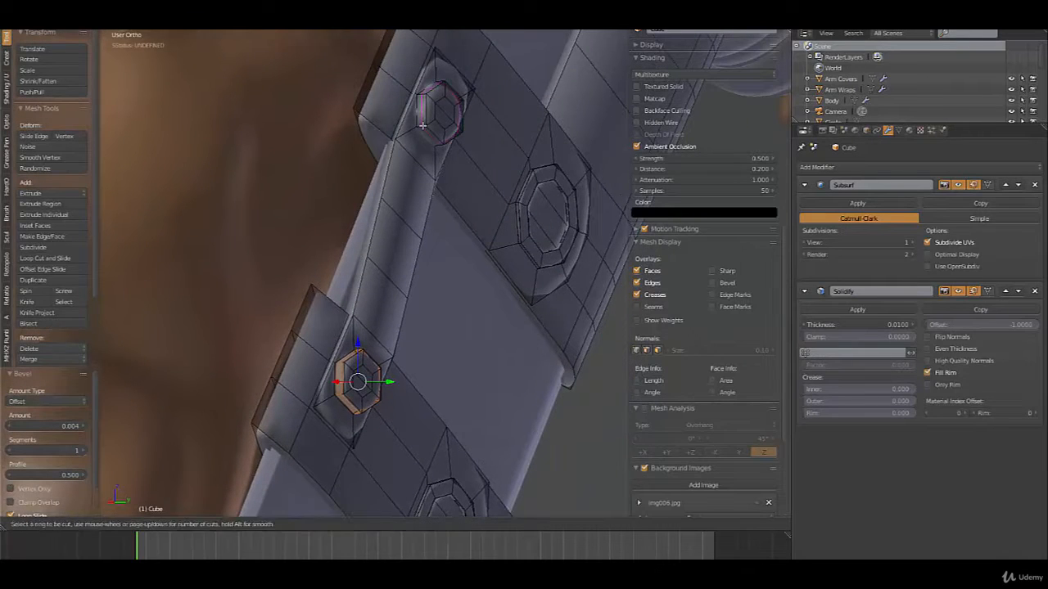
left_click(442, 135)
right_click(452, 149)
key("ctrl+b")
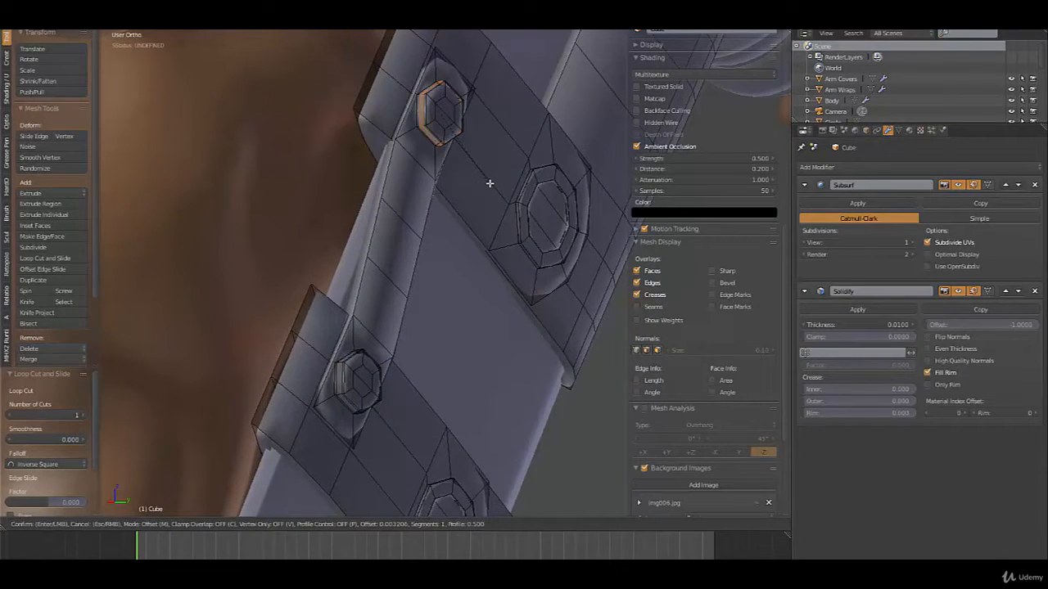
left_click(489, 183)
key("a")
Add a centred loop cut around the side of the body-facing strap's upper circle and bevel it by about 0.003
scroll(434, 234, "down", 5)
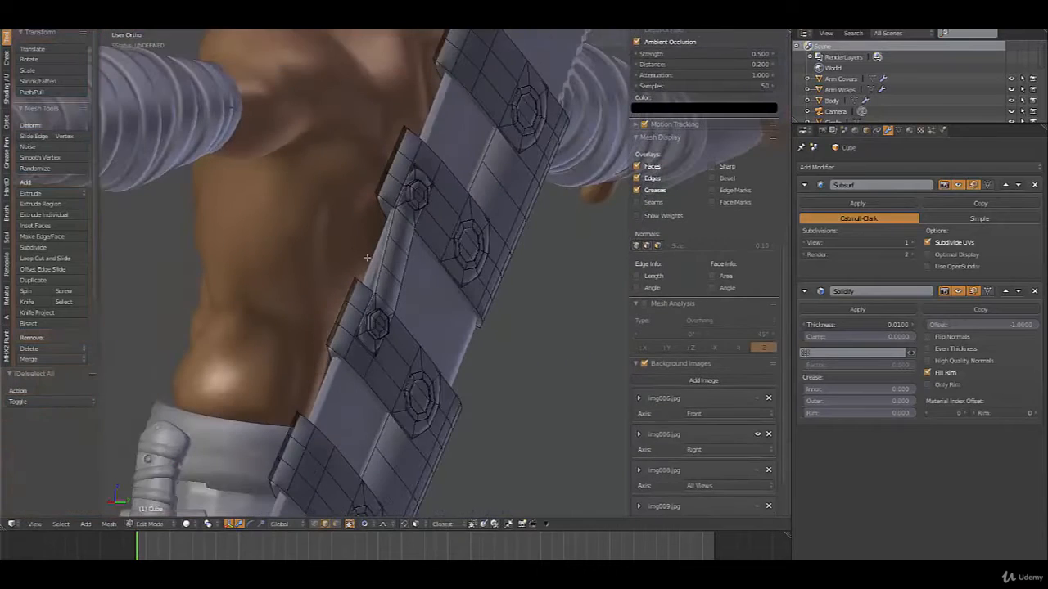
middle_click_drag(367, 251, 360, 208)
scroll(359, 206, "up", 3)
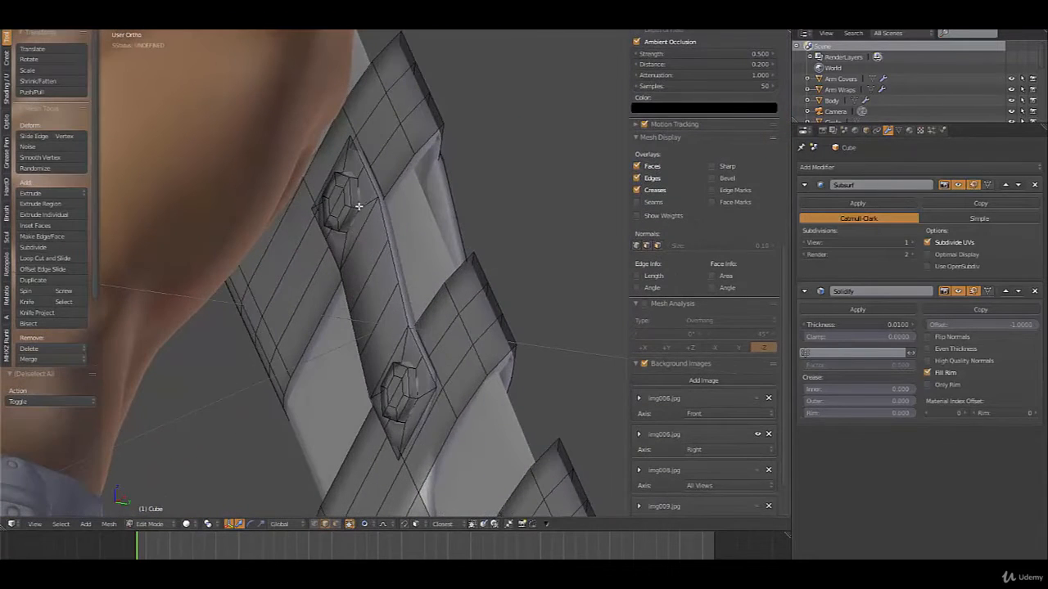
key("ctrl+r")
left_click(355, 207)
right_click(357, 210)
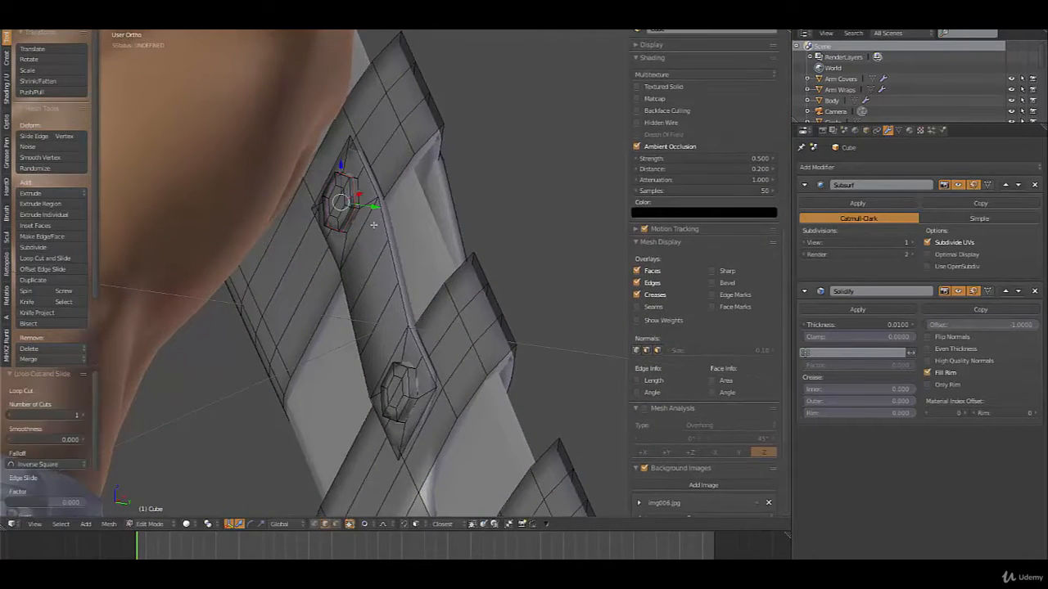
key("ctrl+b")
left_click(395, 245)
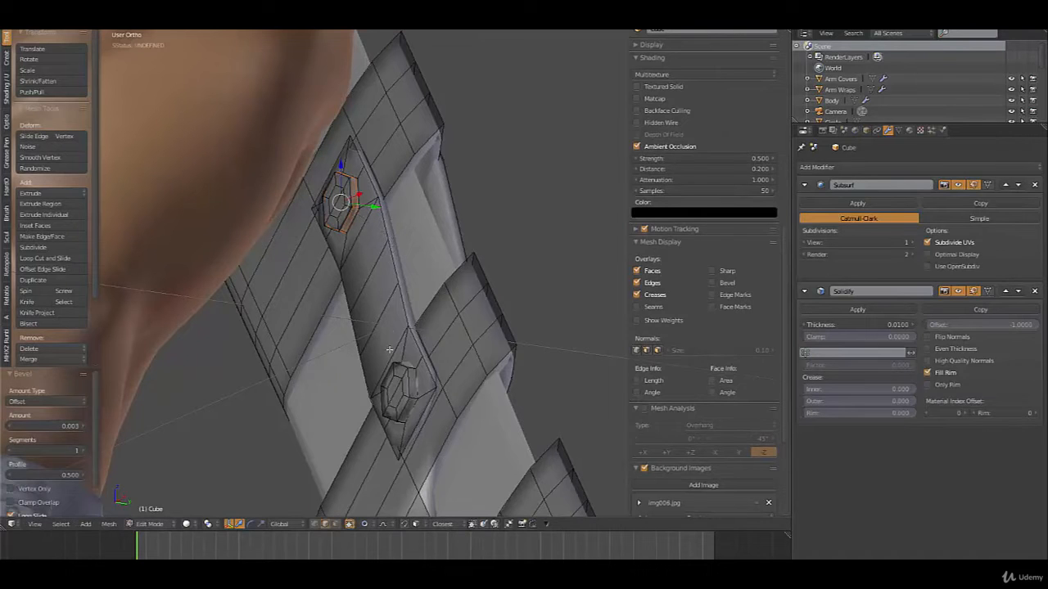
Add a centred loop cut around the side of the body-facing strap's lower circle and bevel it by about 0.003
key("ctrl+r")
left_click(413, 400)
right_click(415, 398)
key("ctrl+b")
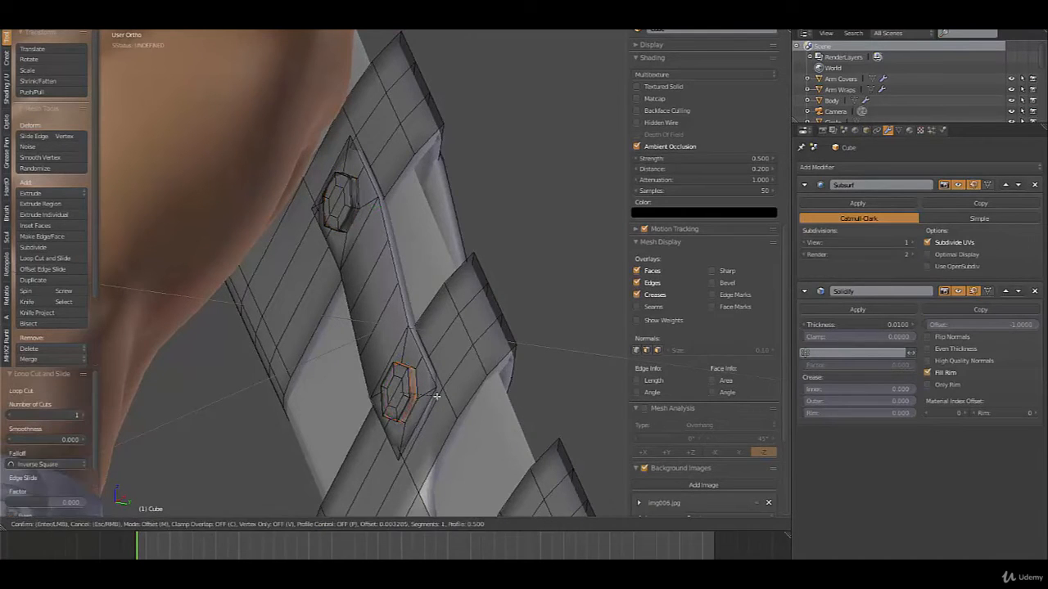
left_click(435, 398)
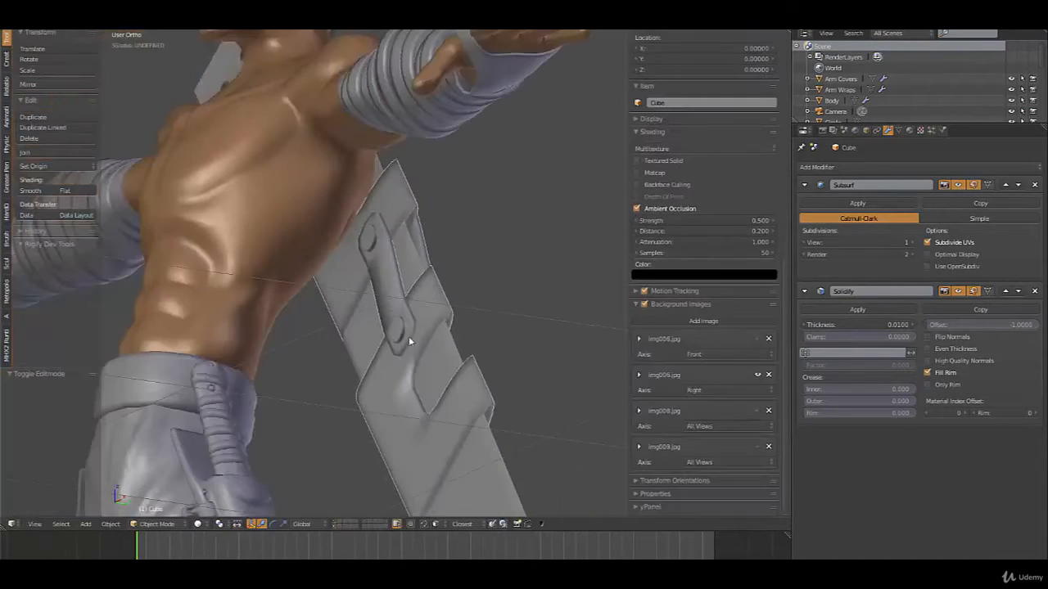
Select the sword together with its holders and try rotating them in a side view
middle_click_drag(385, 278, 390, 399)
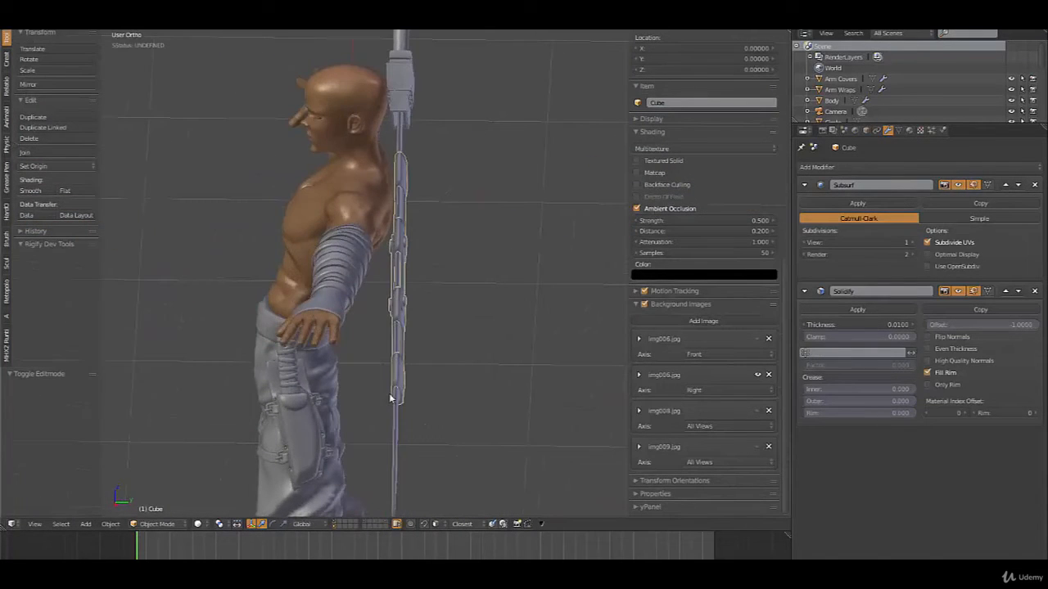
right_click(400, 323)
middle_click_drag(424, 360, 424, 388)
key("r")
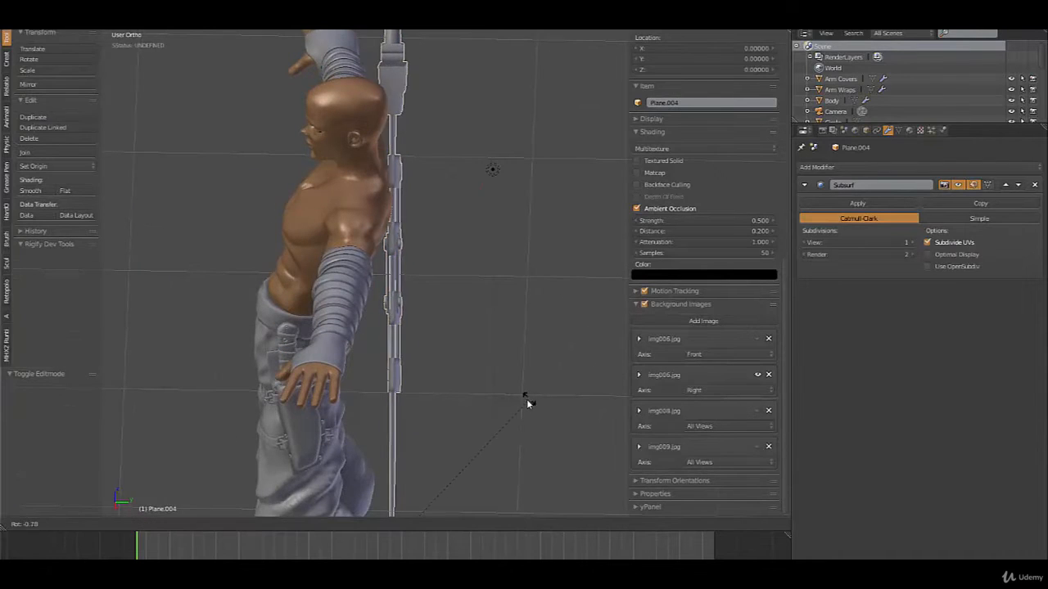
right_click(544, 402)
Place the 3D cursor at the middle of the sword from behind and use it as the pivot point
middle_click_drag(425, 378, 370, 329)
scroll(361, 350, "down", 4)
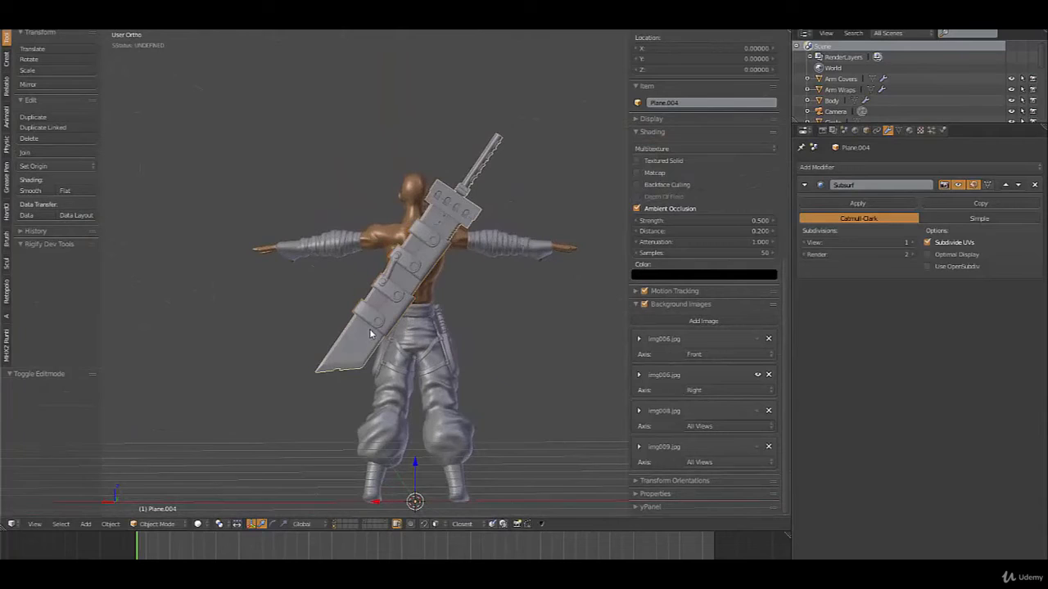
left_click(407, 273)
middle_click_drag(398, 366, 486, 370)
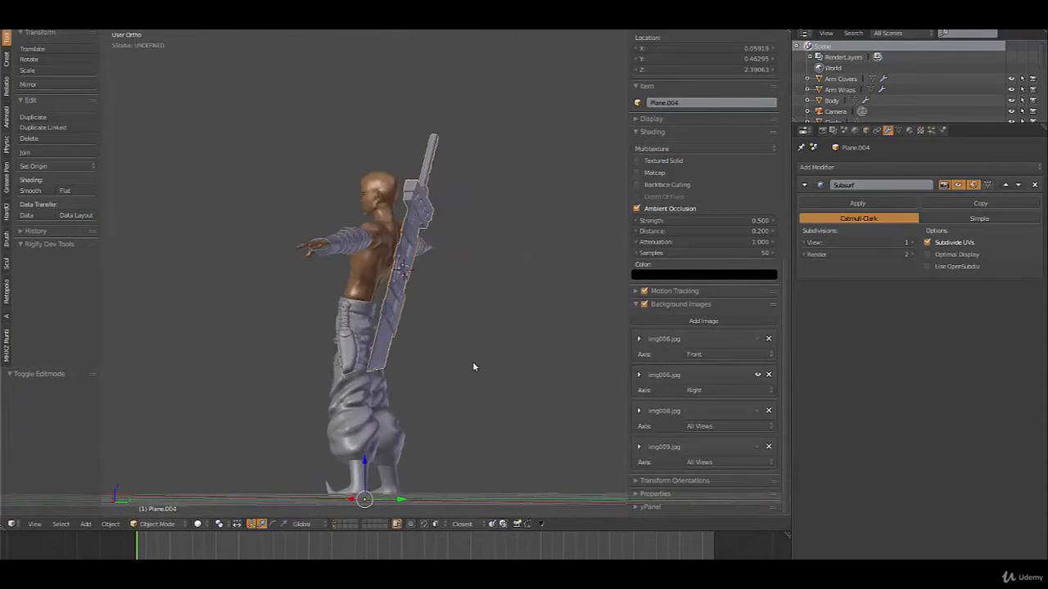
key("period")
middle_click_drag(410, 296, 495, 338)
scroll(430, 338, "up", 2)
scroll(430, 339, "up", 1)
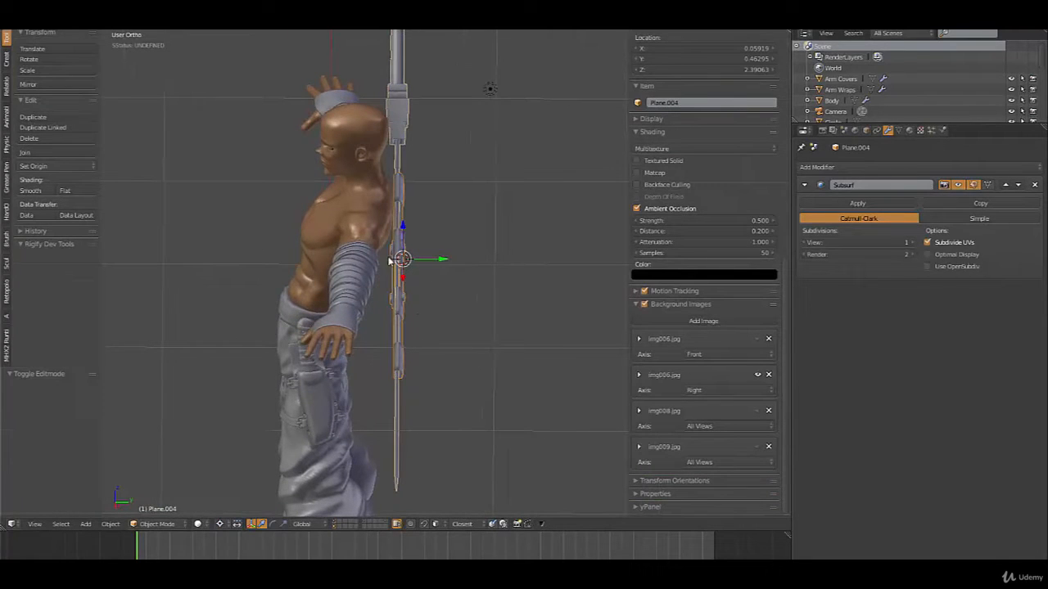
Tilt the sword and holders by about 5.7° in the side view and shift them closer to the character's back
key("r")
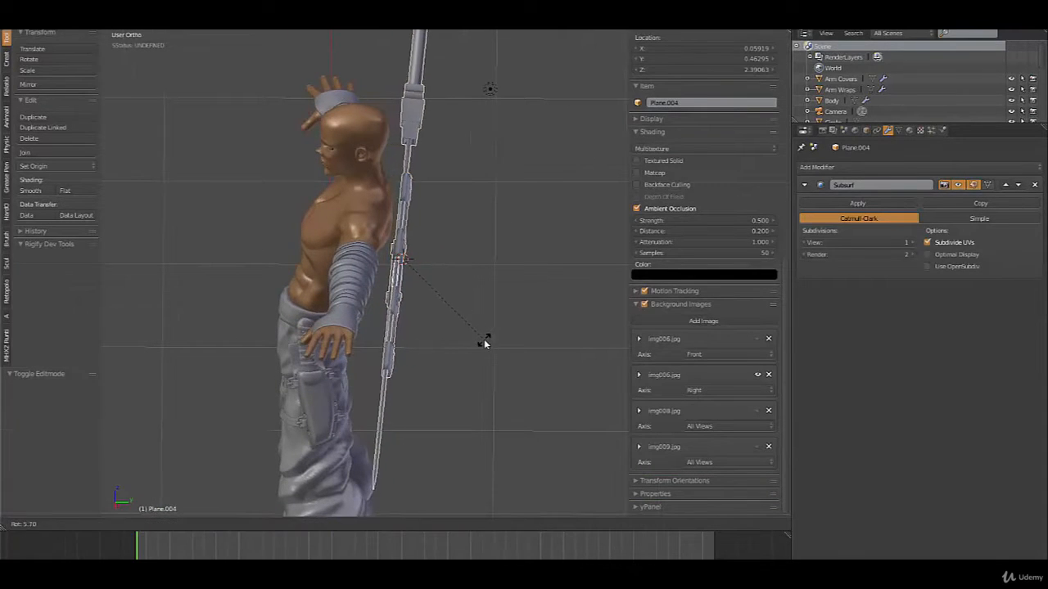
left_click(499, 318)
key("g")
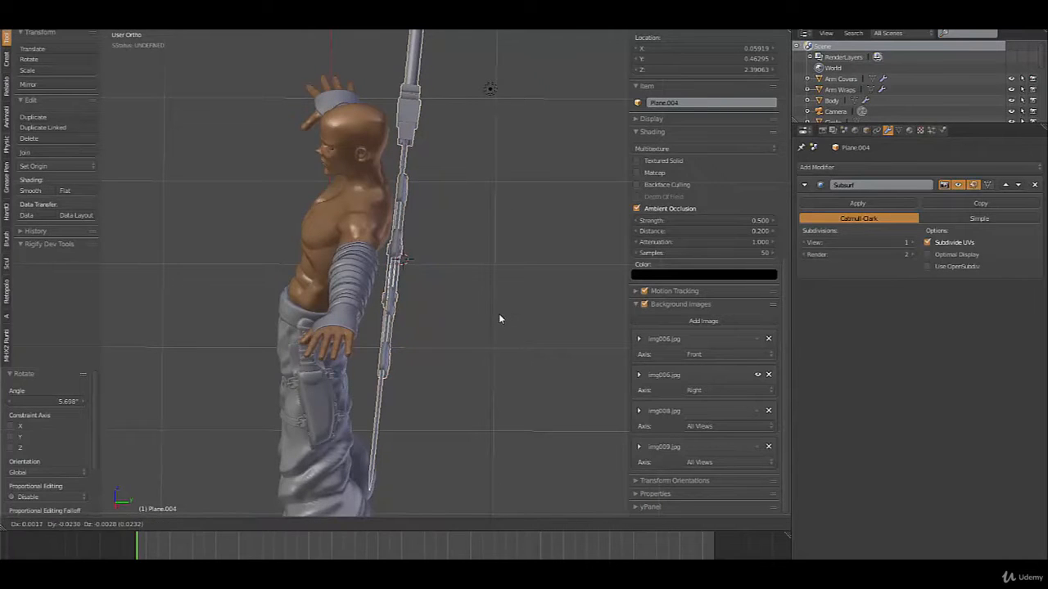
left_click(499, 313)
Tilt the sword and holders twice more by about 2.6° each, shifting them about 0.02 towards the back between the rotations
key("r")
left_click(524, 335)
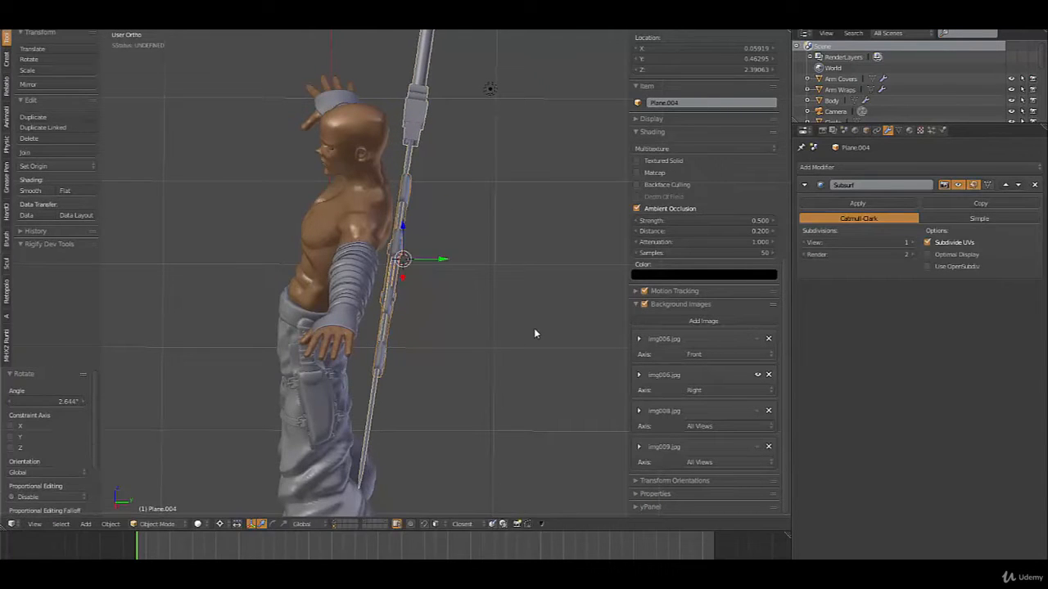
key("g")
left_click(528, 333)
middle_click_drag(526, 334, 518, 309)
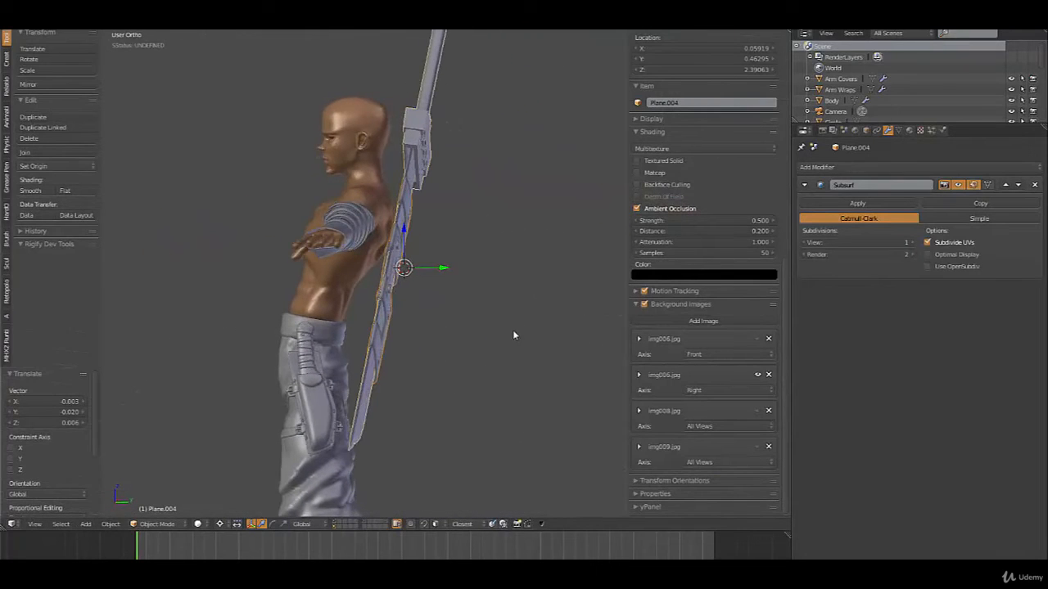
key("r")
left_click(516, 369)
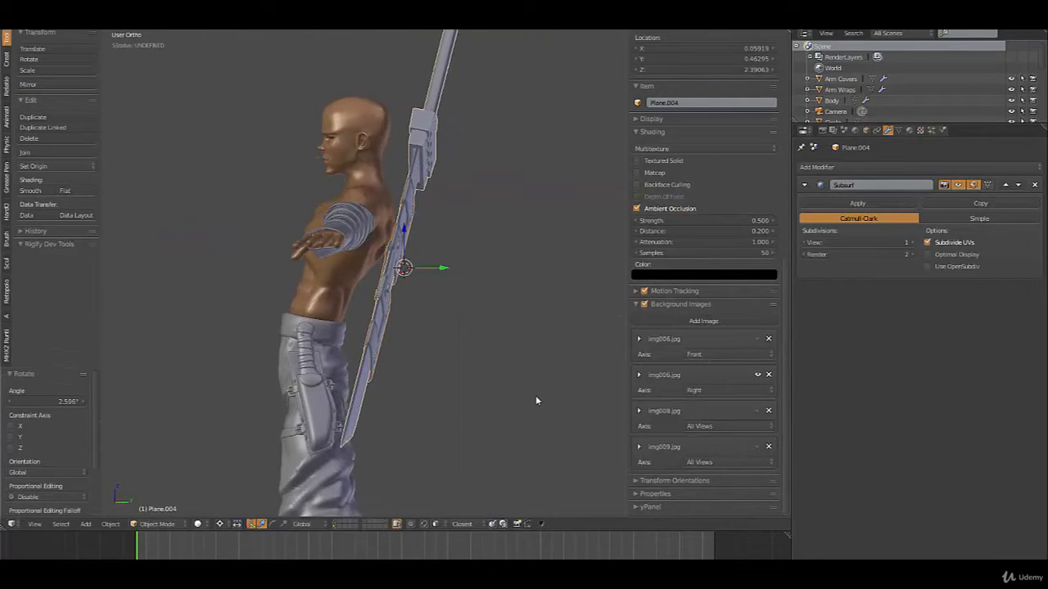
Select only the sword and apply its location, rotation and scale
middle_click_drag(536, 398, 394, 387)
key("a")
right_click(385, 398)
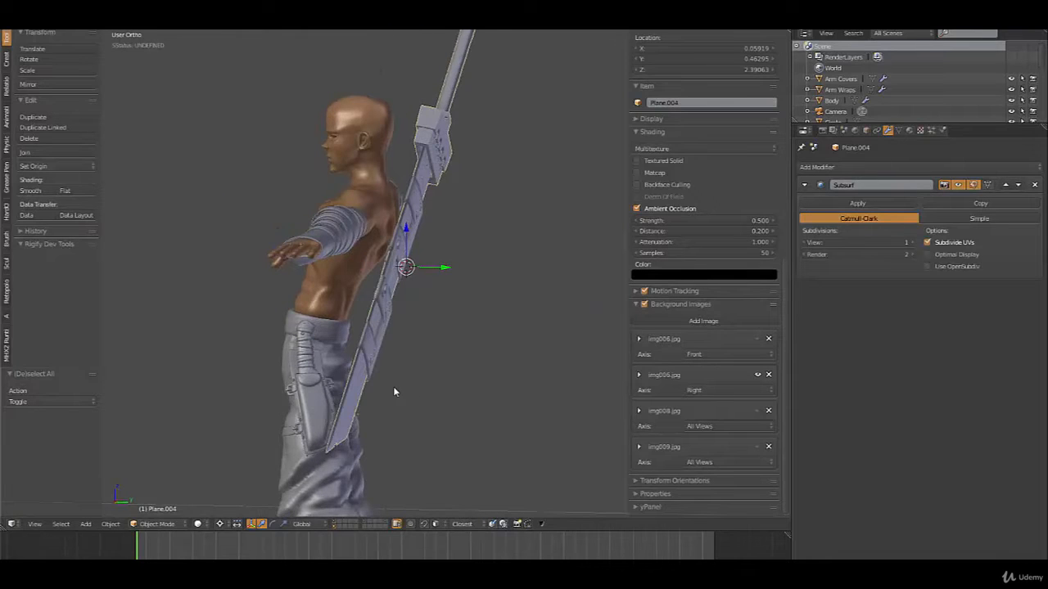
key("ctrl+a")
left_click(393, 387)
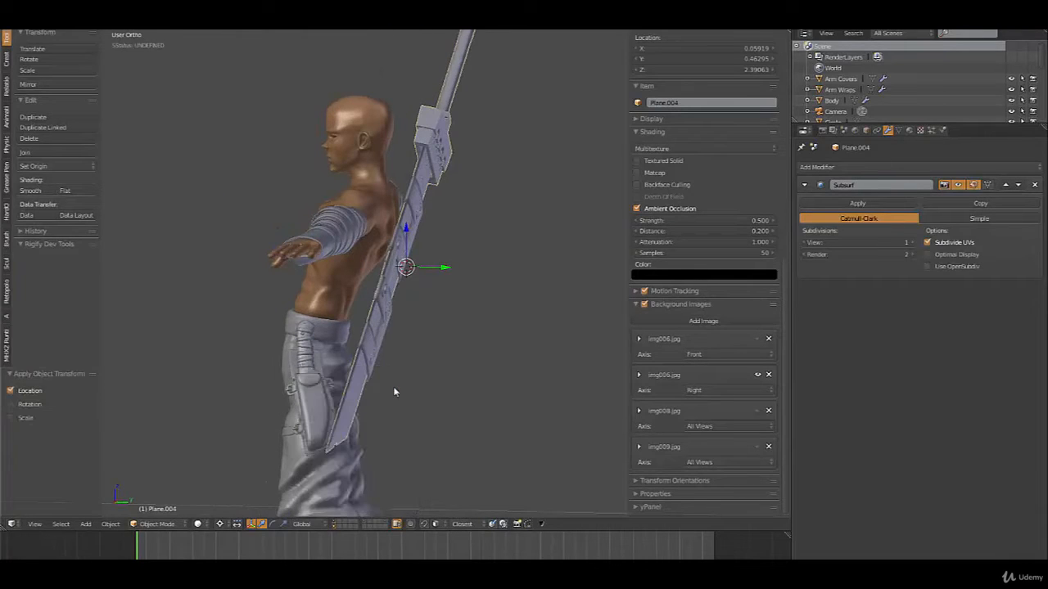
left_click(11, 405)
left_click(11, 417)
Select the sword holders and apply their location, rotation and scale
right_click(371, 326)
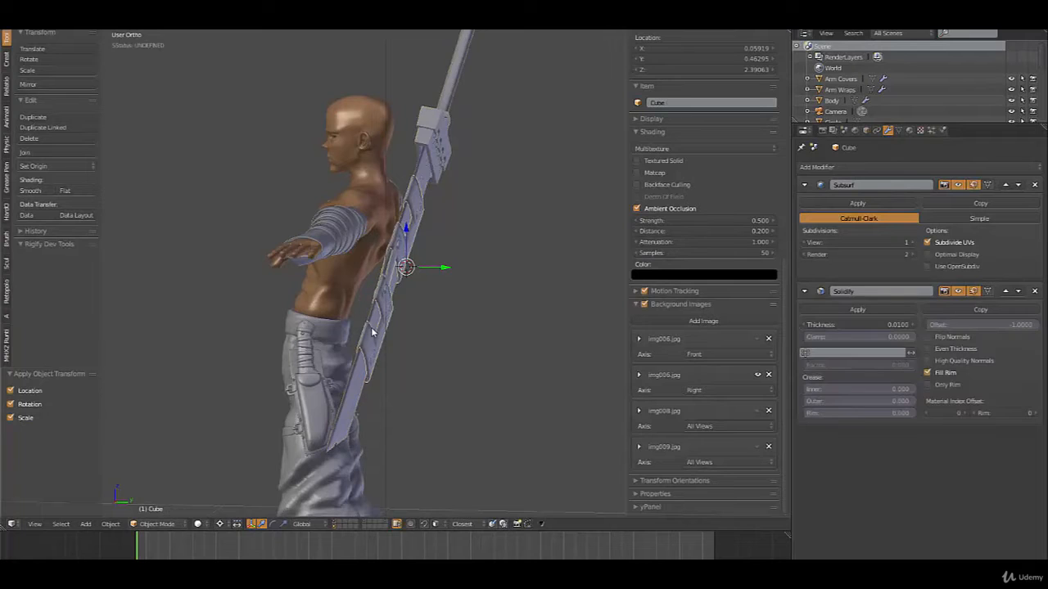
key("ctrl+a")
left_click(343, 339)
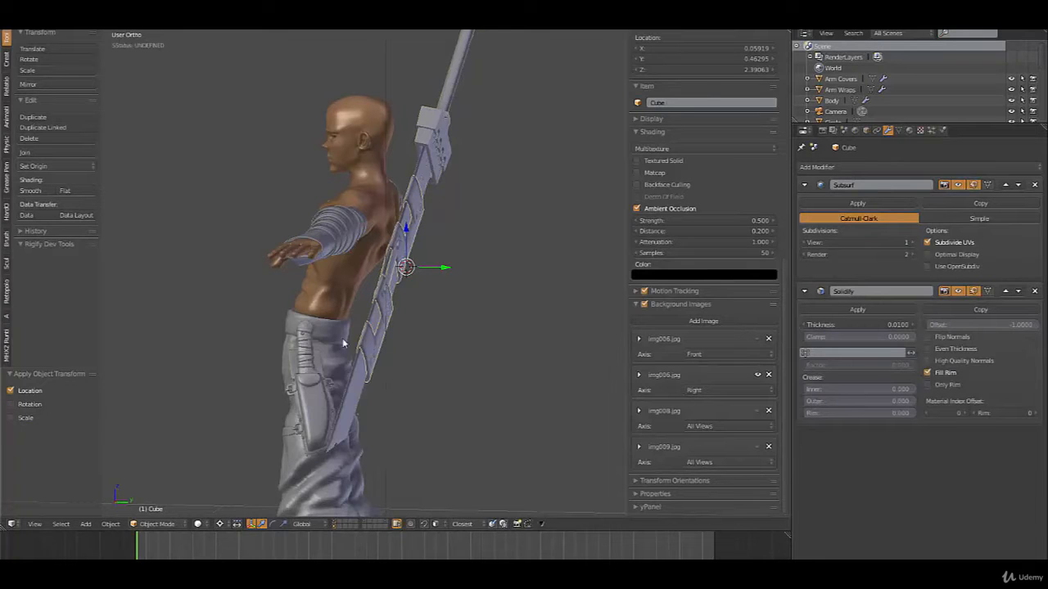
left_click(12, 404)
left_click(12, 417)
Return the 3D cursor to the scene centre and clear the selection
middle_click_drag(350, 407, 412, 392)
scroll(354, 401, "down", 2)
scroll(412, 392, "up", 2)
scroll(426, 389, "up", 3)
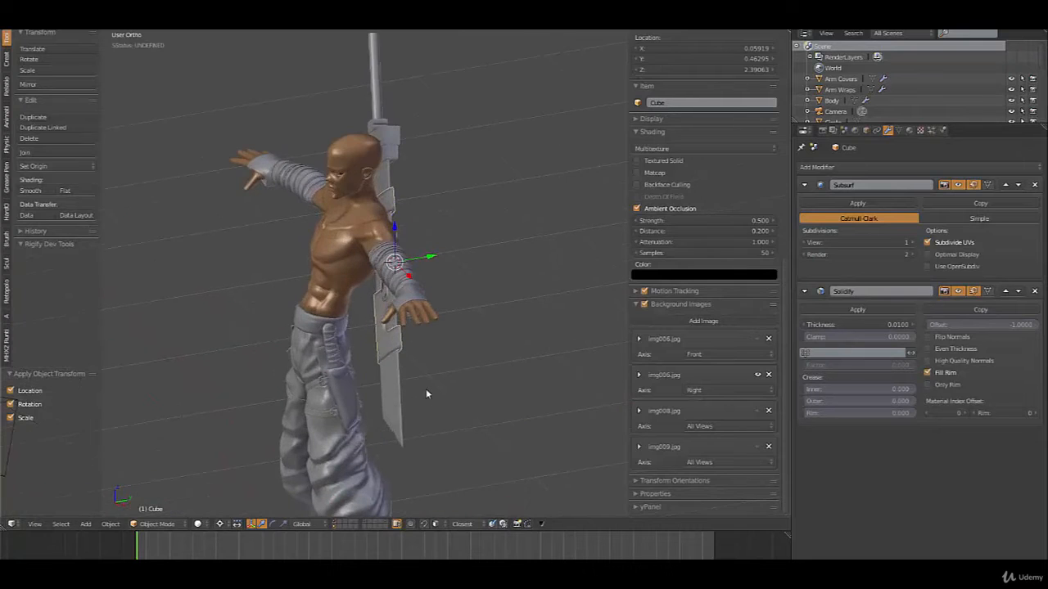
key("a")
key("shift+s")
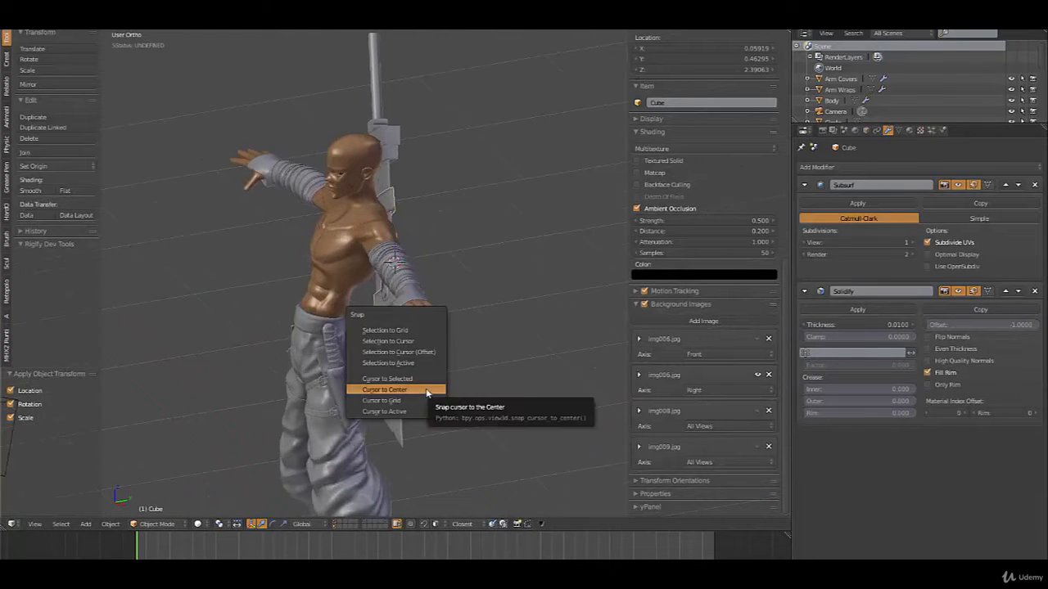
left_click(426, 390)
key("a")
middle_click_drag(432, 389, 377, 366)
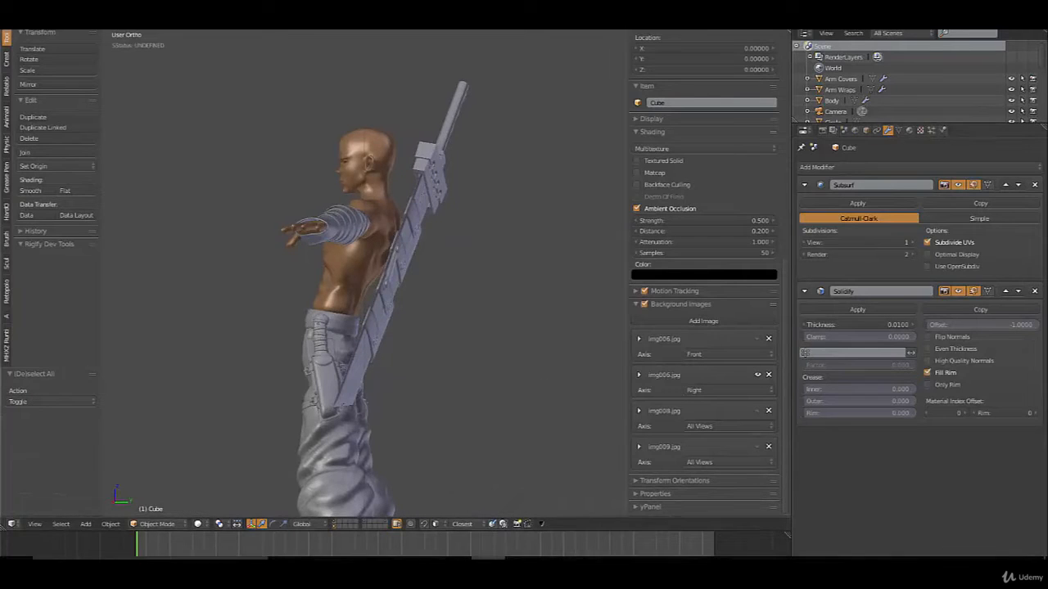
left_click(489, 557)
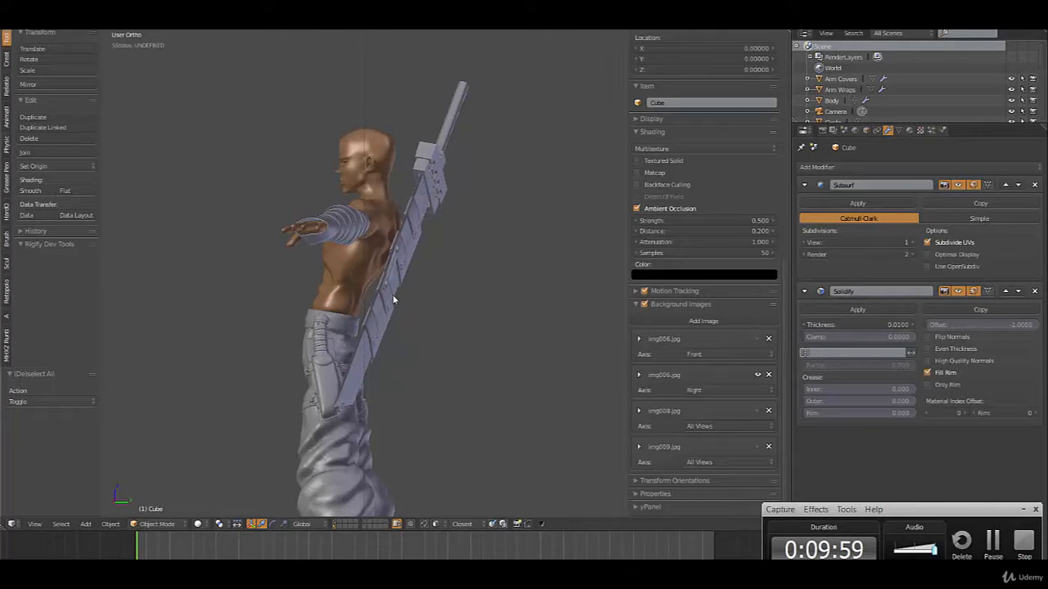
mouse_move(344, 336)
middle_mouse_down()
mouse_move(322, 320)
mouse_move(346, 330)
mouse_move(335, 320)
middle_mouse_up()
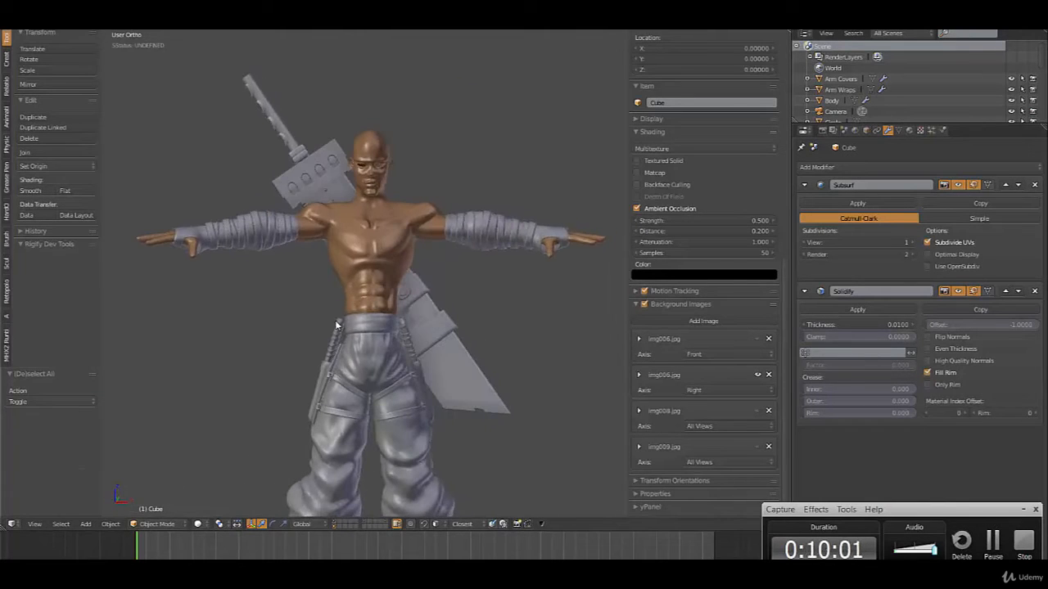
scroll(766, 401, "up", 1)
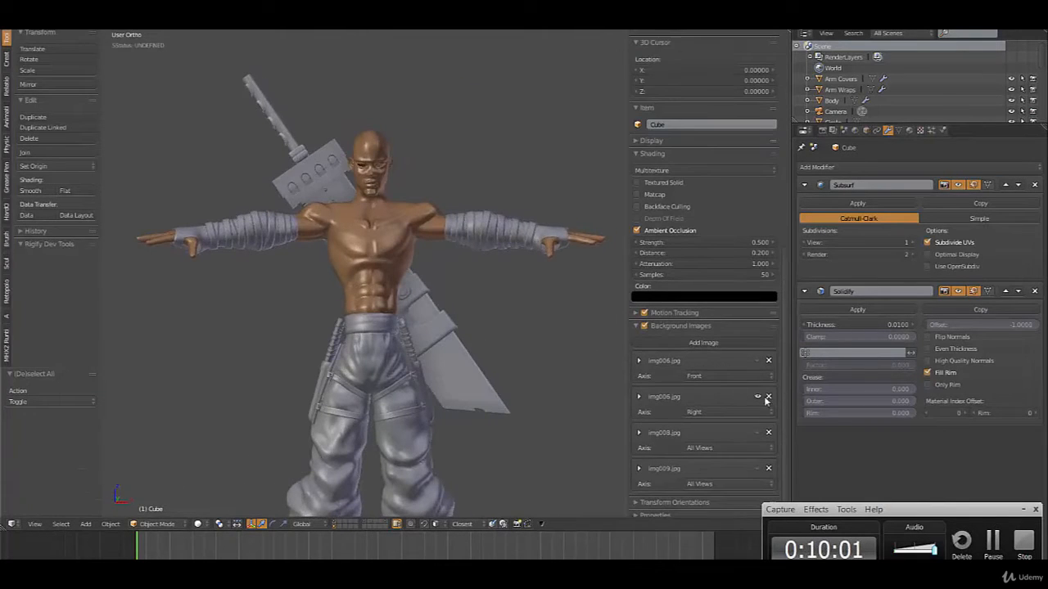
left_click(1022, 509)
In Edit Mode, duplicate the connecting faces between the top two holders and move the copy slightly outward along Y
middle_click_drag(442, 344, 246, 275)
scroll(401, 332, "up", 4)
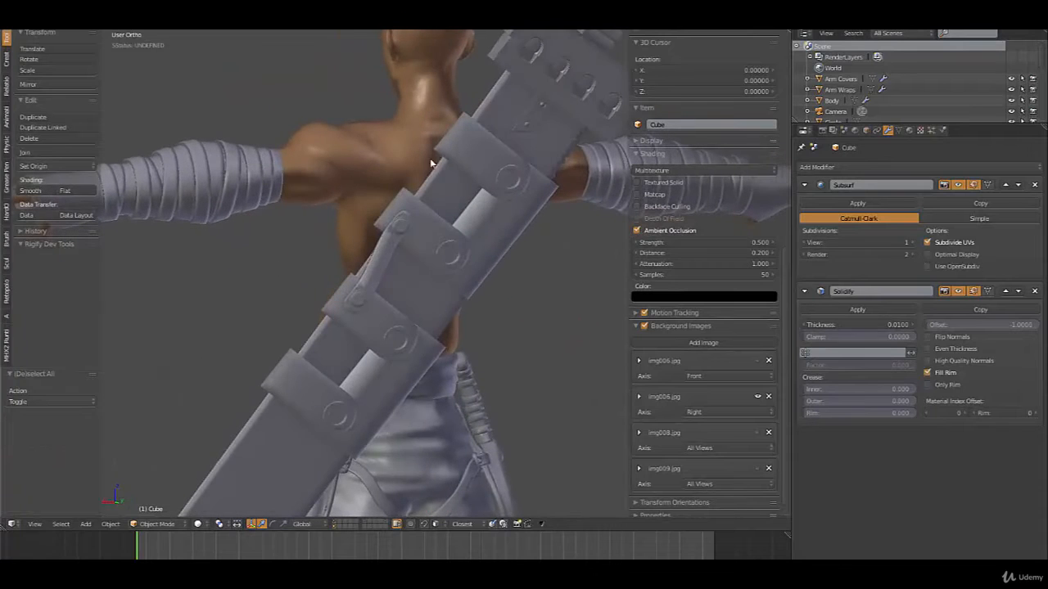
middle_click_drag(417, 127, 424, 164)
middle_click_drag(427, 156, 437, 156)
middle_click_drag(456, 191, 443, 190)
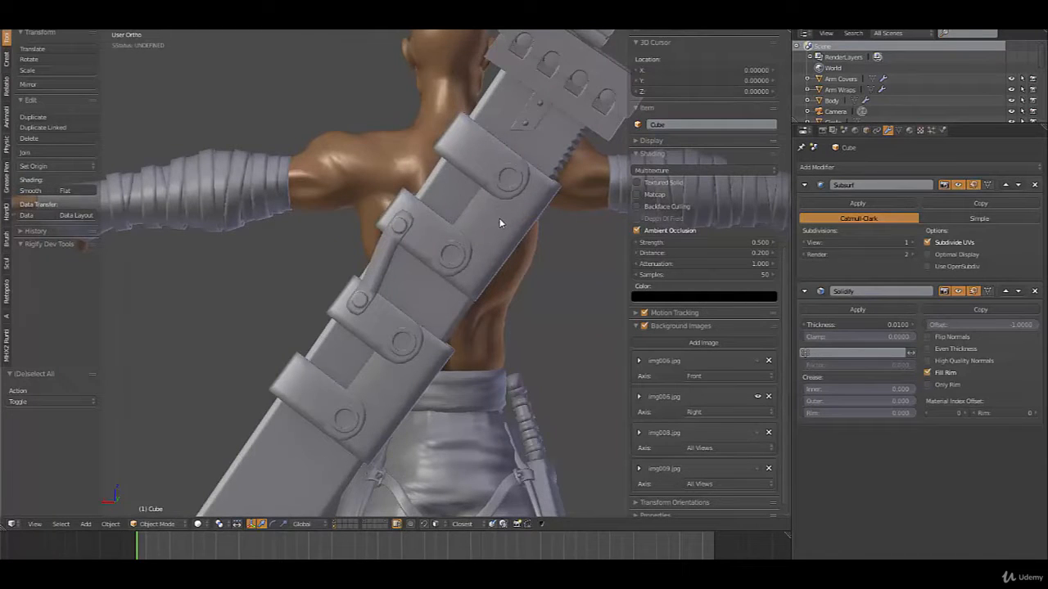
key("Tab")
scroll(499, 256, "up", 3)
key("ctrl+Tab")
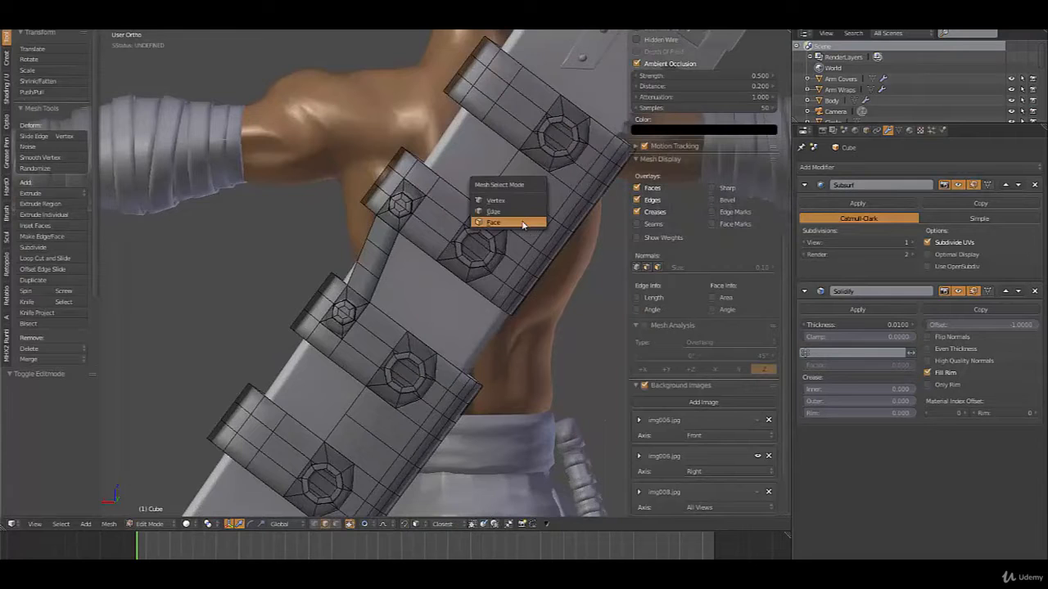
left_click(534, 224)
right_click(511, 212)
middle_click_drag(516, 209, 511, 240)
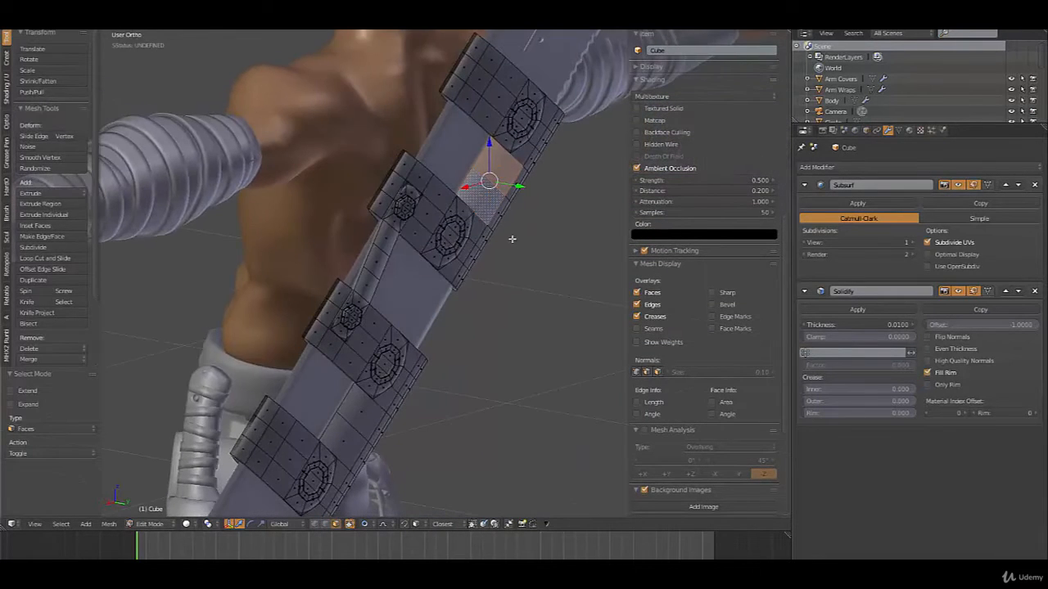
key("g")
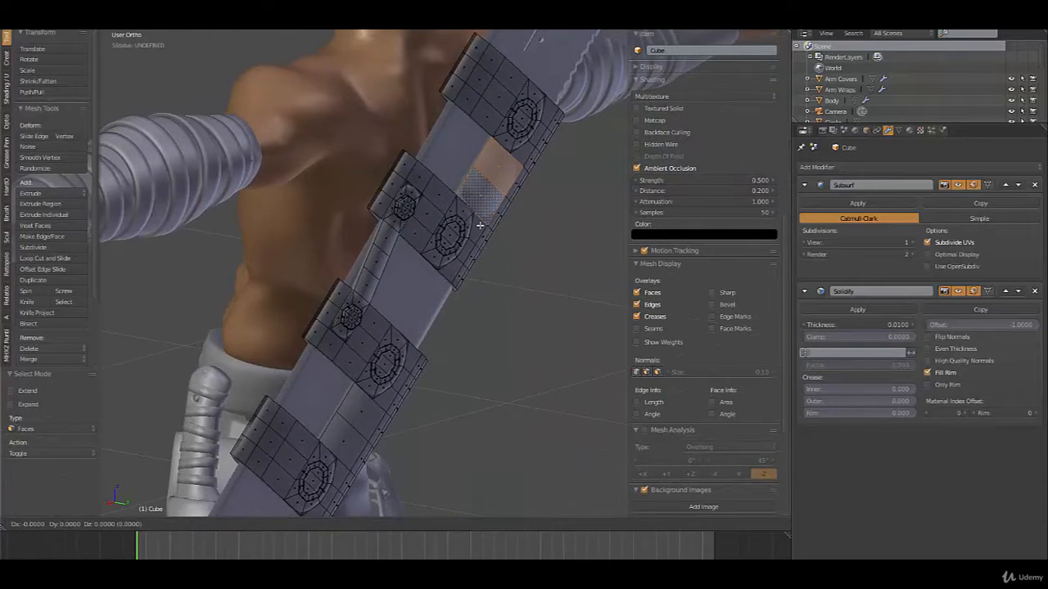
key("y")
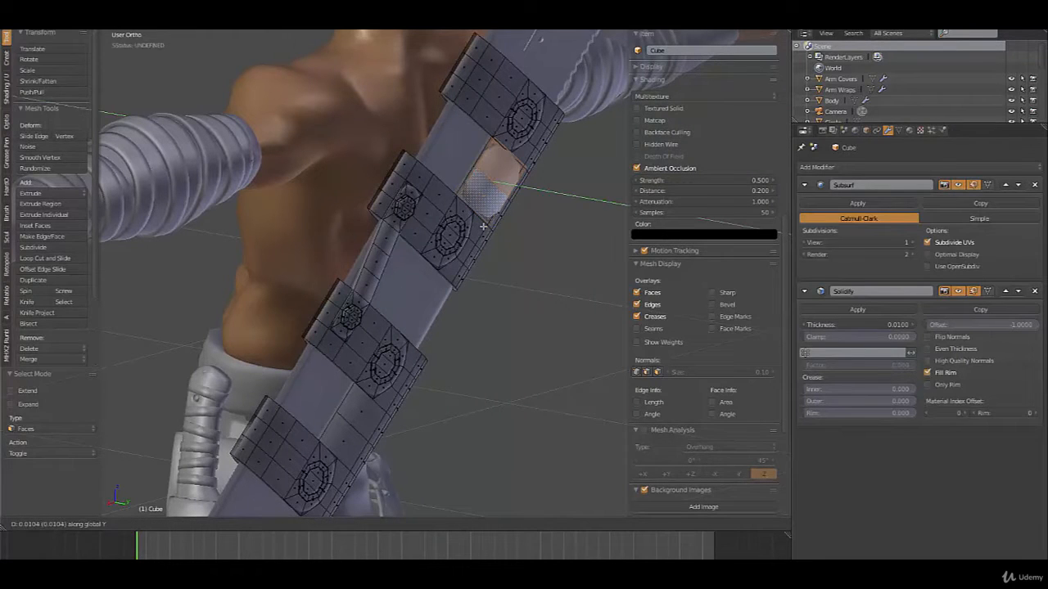
left_click(496, 230)
Extrude the copied patch's shoulder-side edge past the blade by about 0.175, -0.063, 0.127, and move the new edge 0.058 along Y
middle_click_drag(495, 231, 491, 227)
key("ctrl+Tab")
left_click(489, 219)
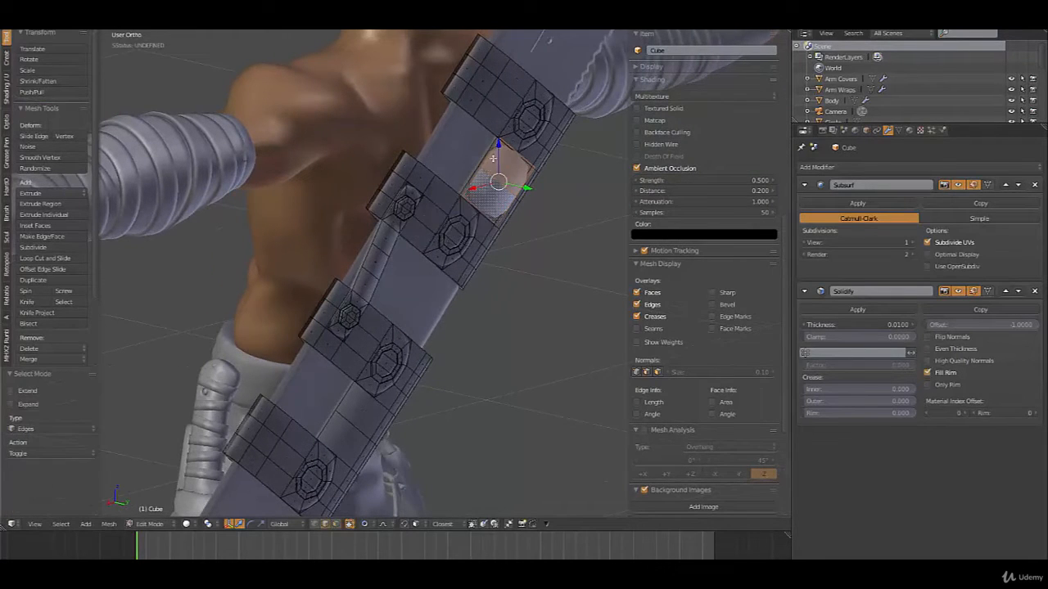
middle_click_drag(444, 199, 427, 191)
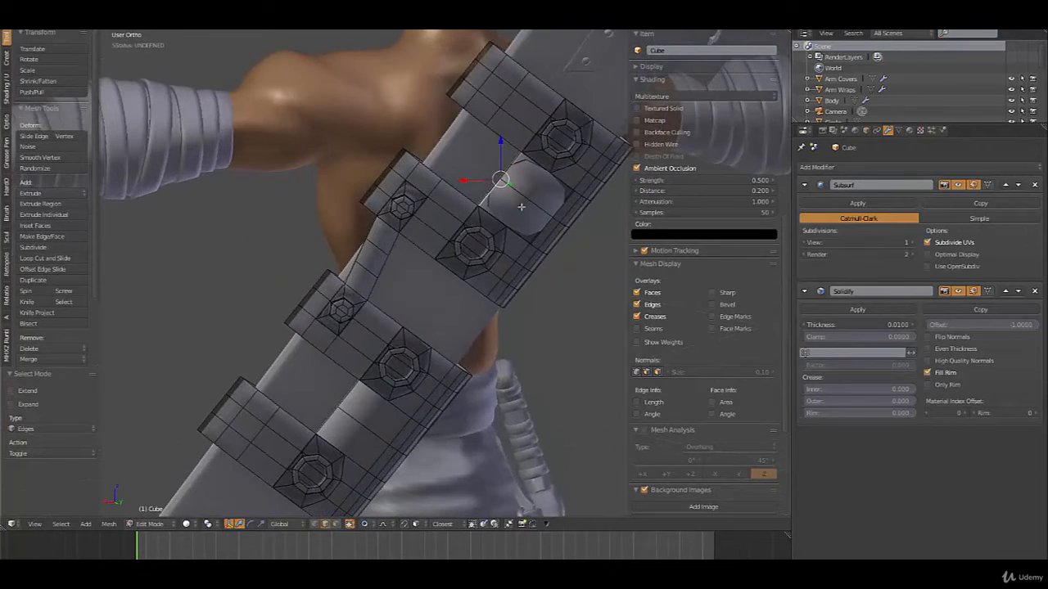
key("e")
left_click(473, 159)
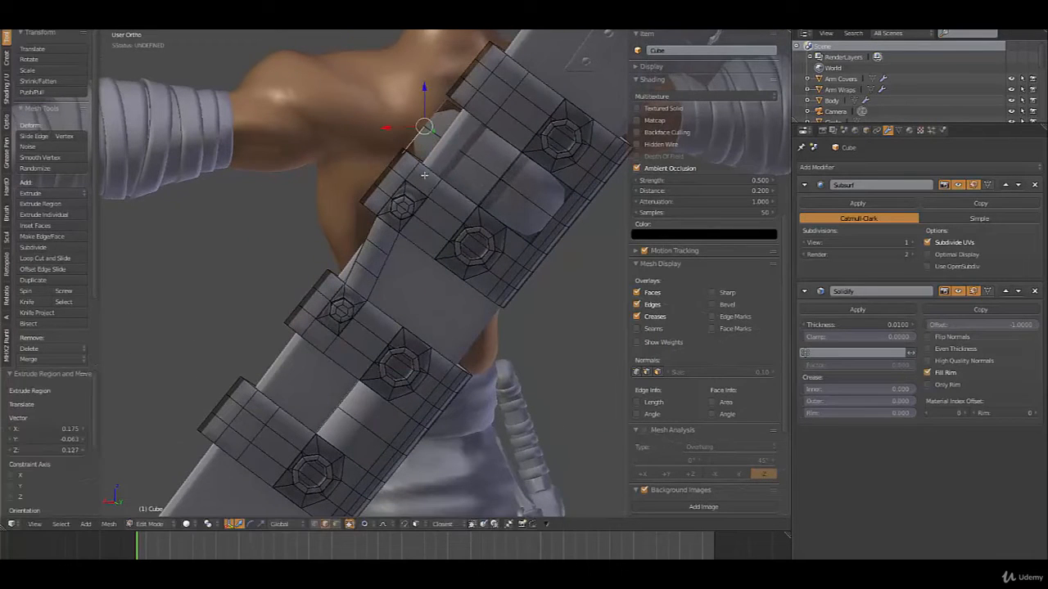
middle_click_drag(424, 176, 514, 227)
left_click_drag(440, 150, 461, 156)
Extrude the strap's end up to and over the shoulder, and trackball-rotate the end edge by about -40° and -11.5°
middle_click_drag(573, 239, 502, 207)
key("g")
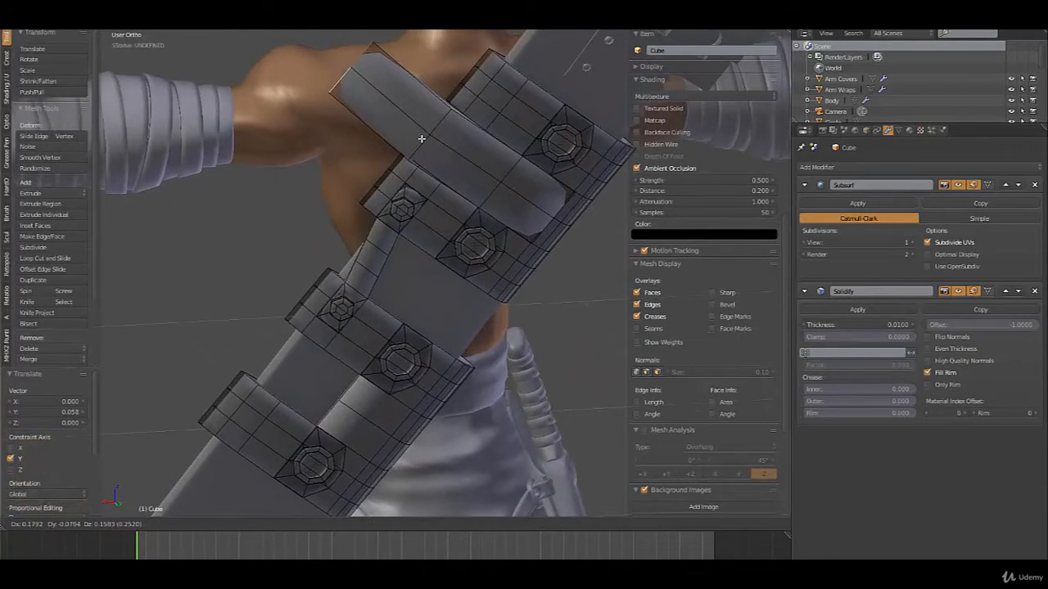
left_click(421, 137)
middle_click_drag(421, 138, 491, 148)
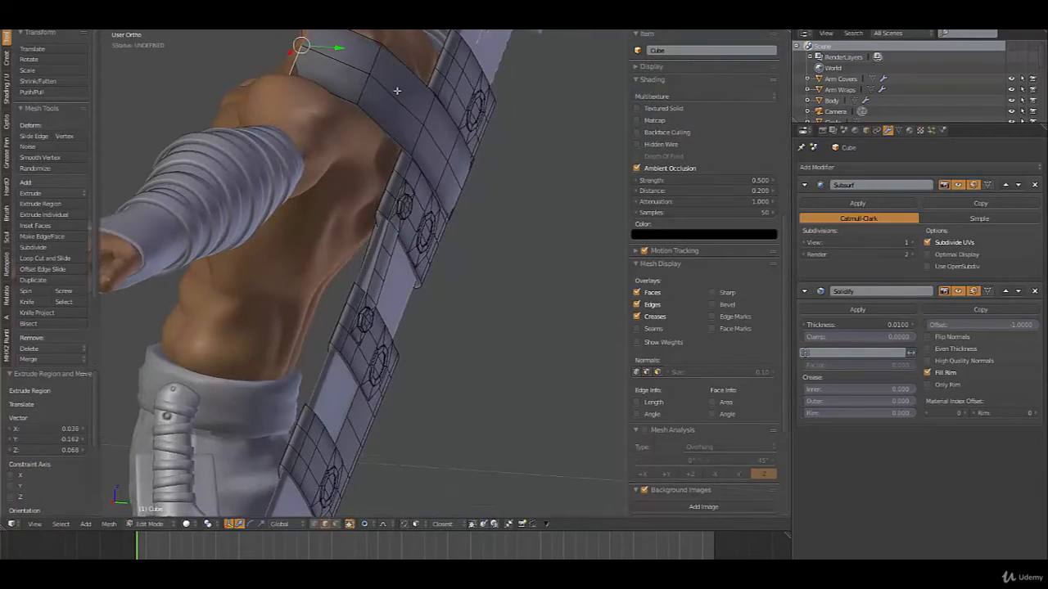
key("r")
key("r")
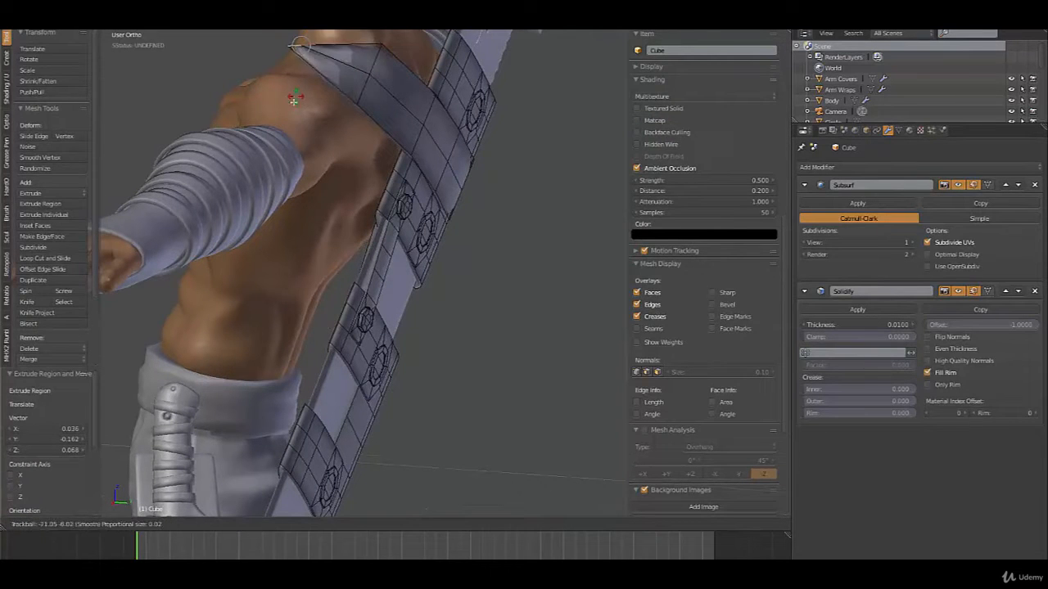
left_click(292, 125)
middle_click_drag(292, 126, 441, 81)
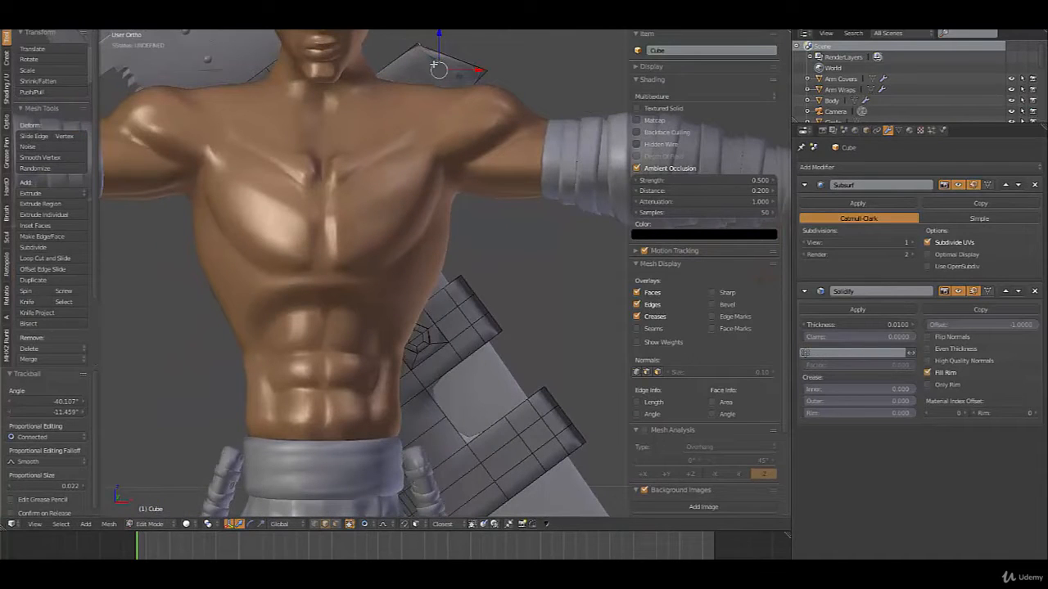
Reposition the strap's end edge behind the shoulder and rotate it by -9.55° in the front view
key("g")
left_click(418, 82)
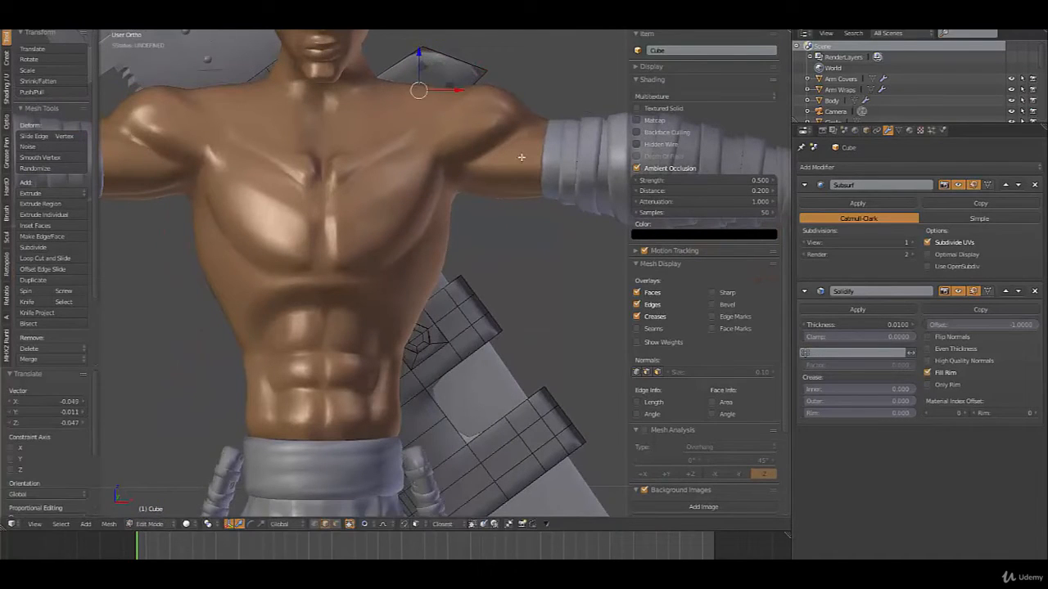
key("r")
left_click(532, 137)
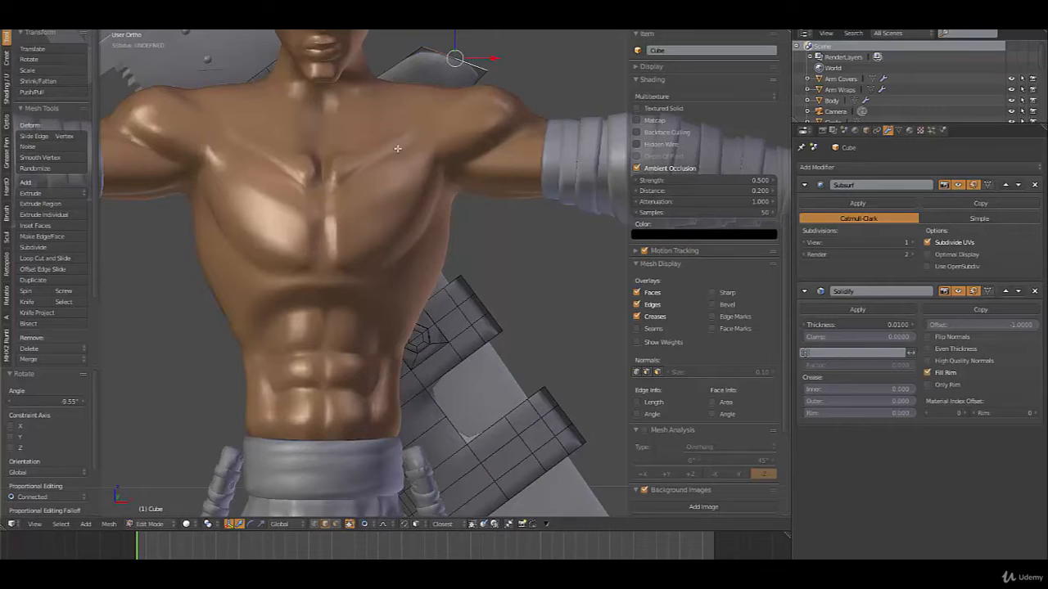
Turn on snapping with Face as the snap element for fitting the strap to the body
middle_click_drag(397, 148, 393, 106)
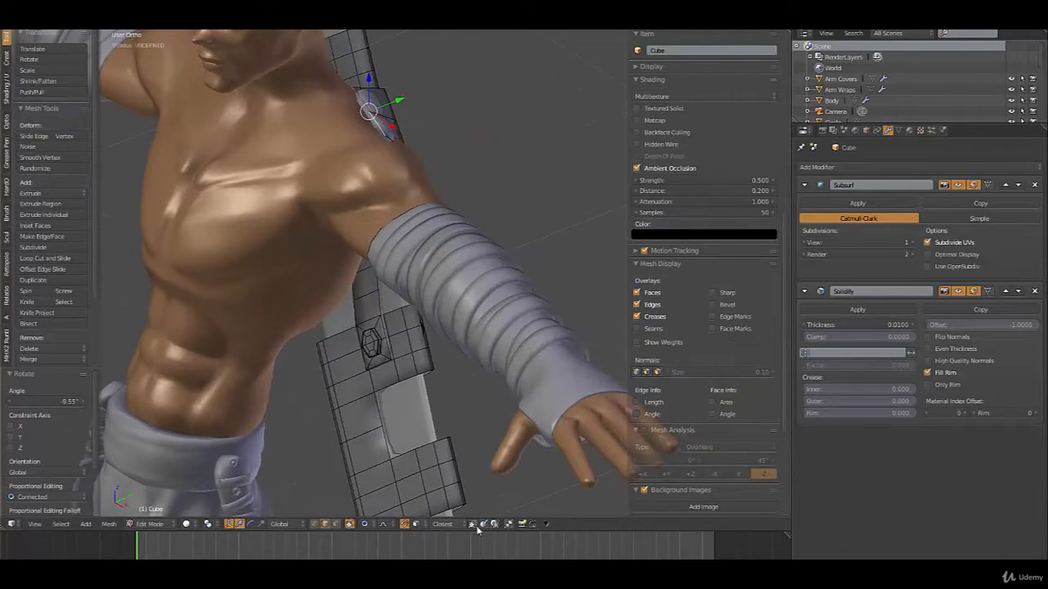
left_click(420, 526)
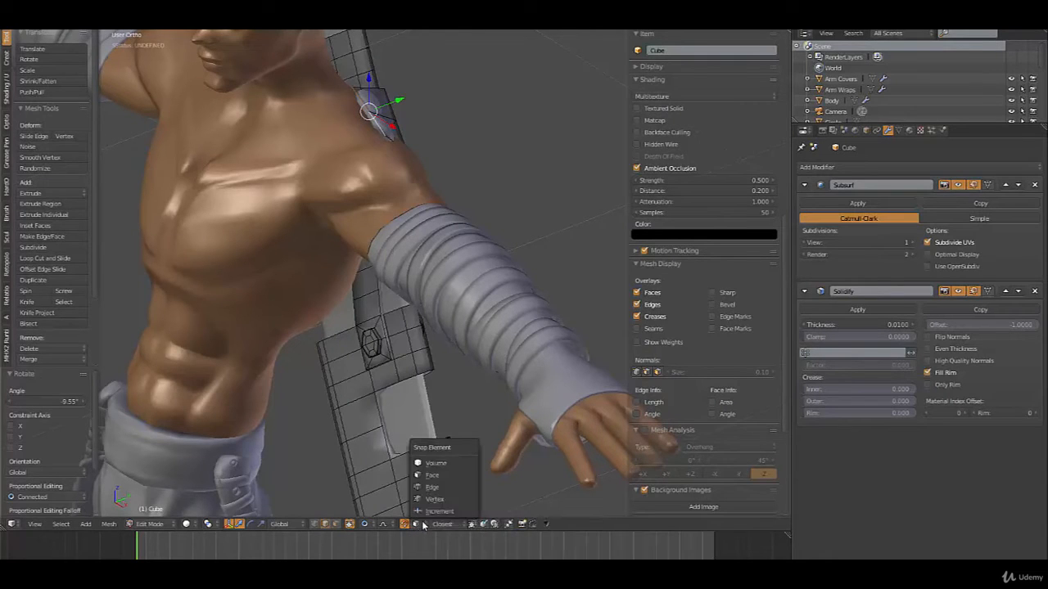
left_click(433, 482)
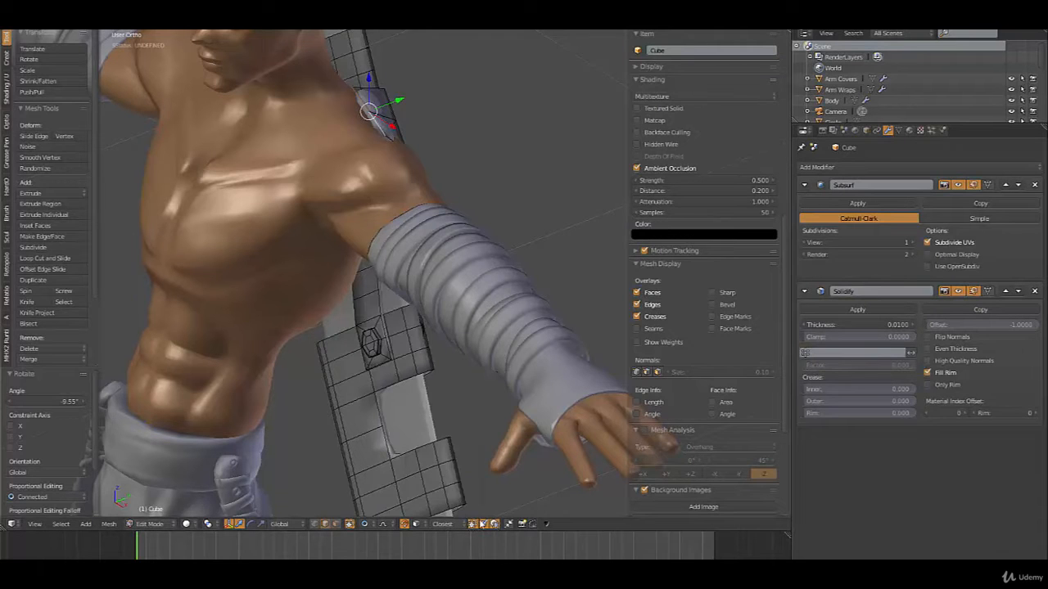
Extrude the shoulder strap's end edge down onto the front of the chest and rotate it to follow the body
middle_click_drag(414, 373, 466, 365)
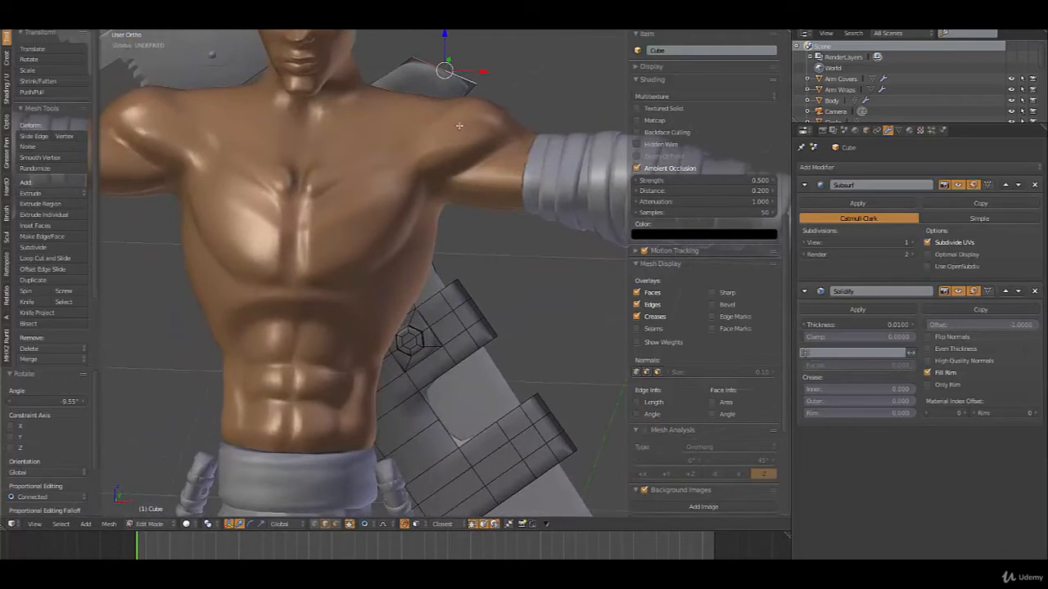
key("e")
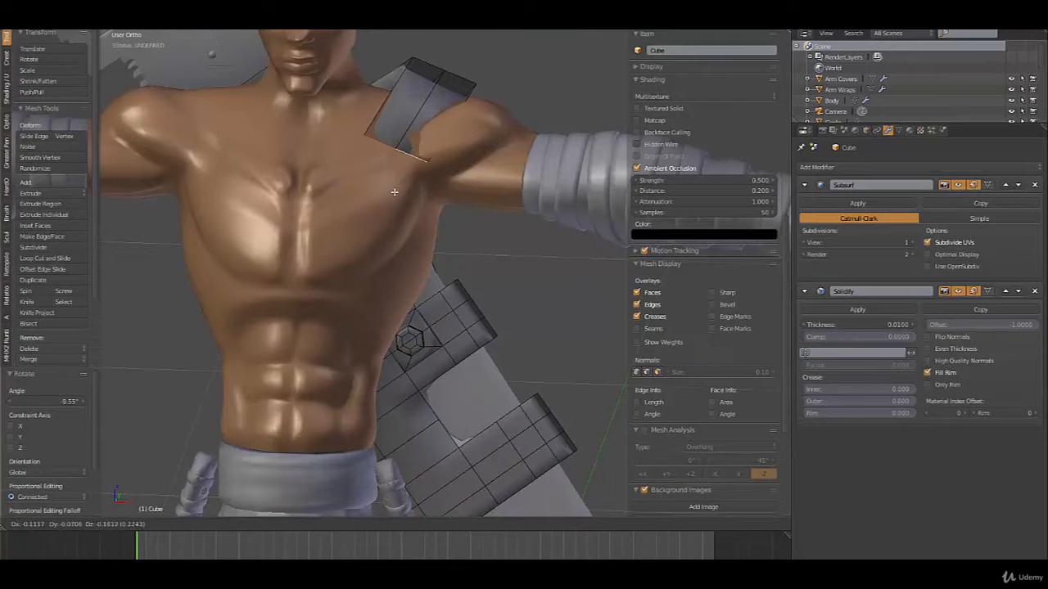
left_click(394, 192)
middle_click_drag(446, 176, 408, 178)
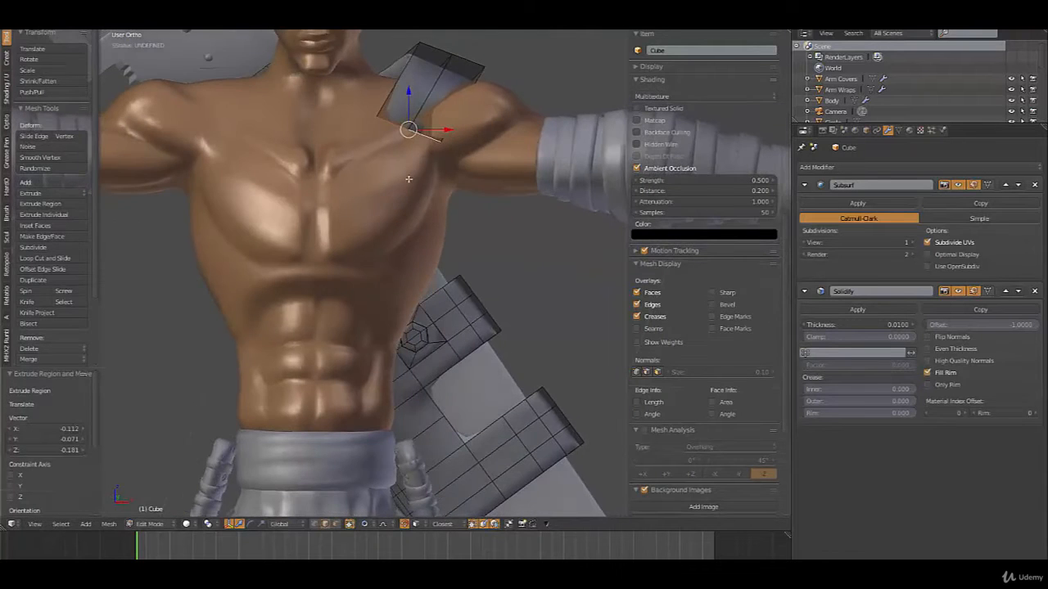
key("r")
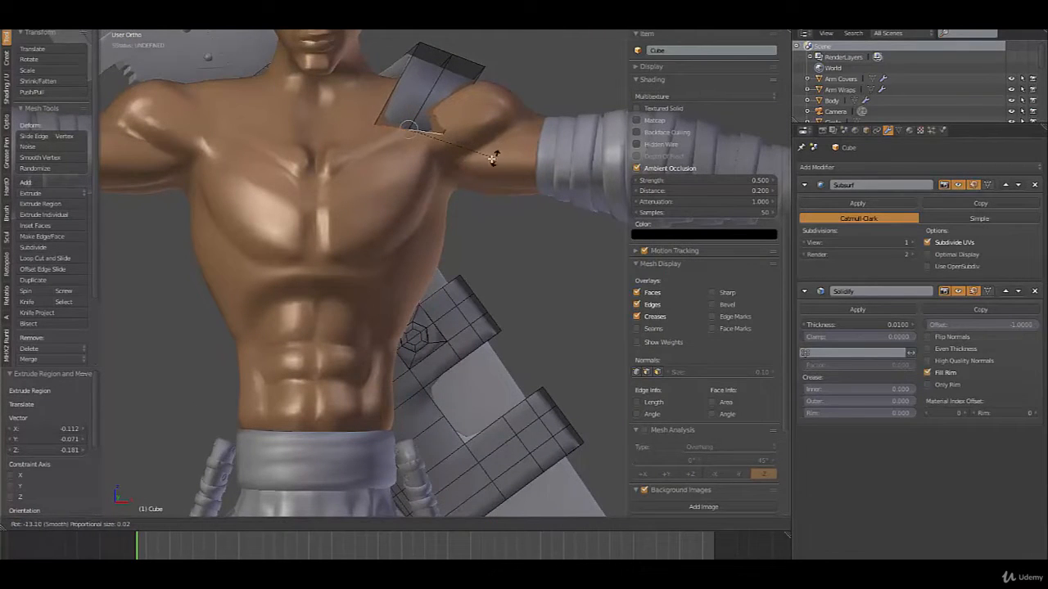
left_click(472, 166)
Extrude the strap in segments diagonally across the chest to the abdomen and rotate its end edge about 16°
key("e")
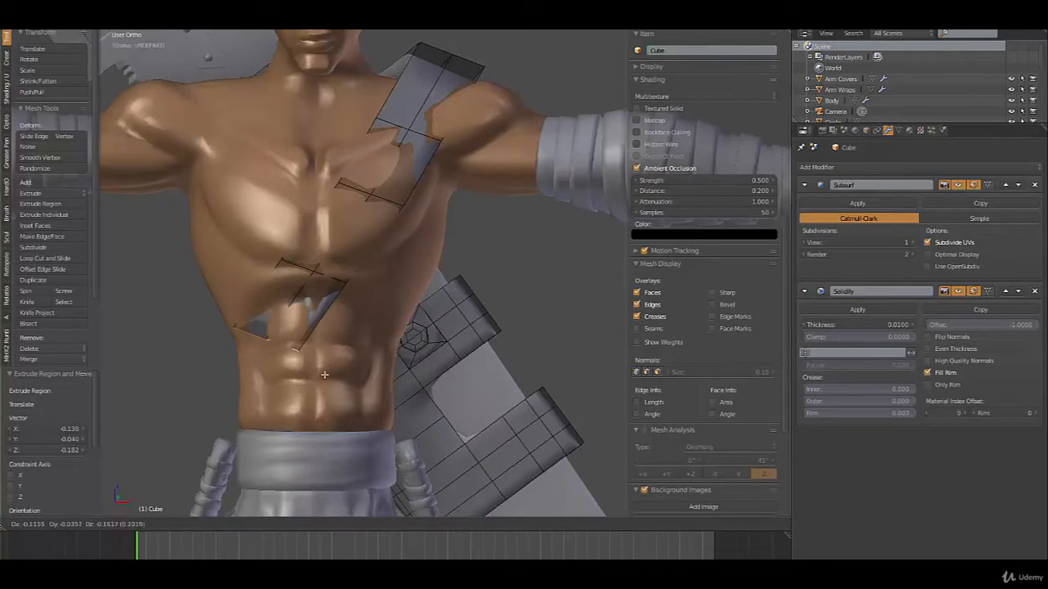
left_click(344, 356)
key("r")
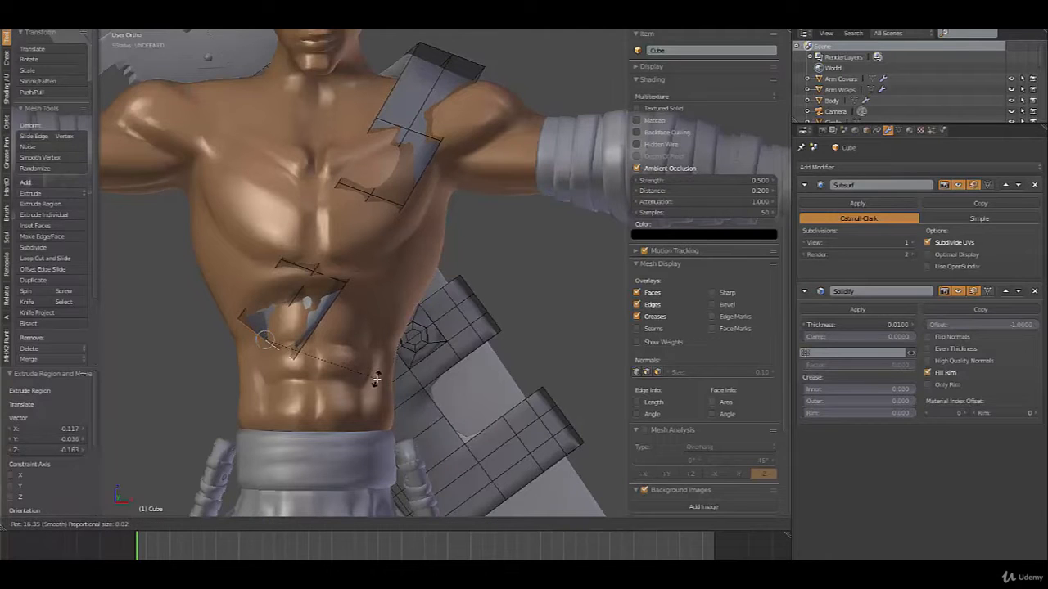
left_click(374, 378)
Try extruding and angling another strap segment toward the side of the waist, and delete its vertices
middle_click_drag(350, 372, 392, 373)
key("e")
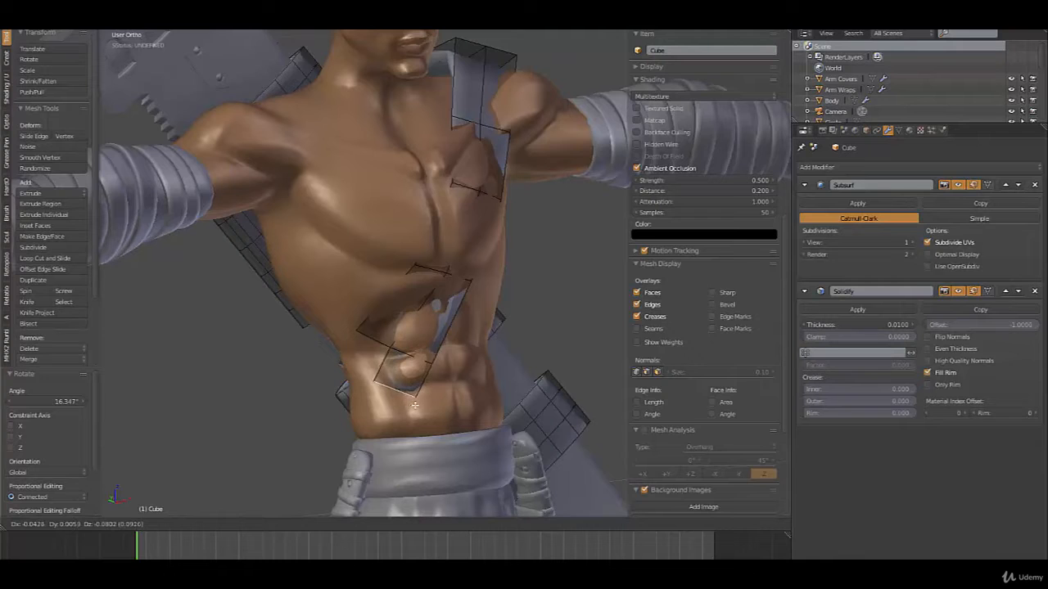
left_click(418, 404)
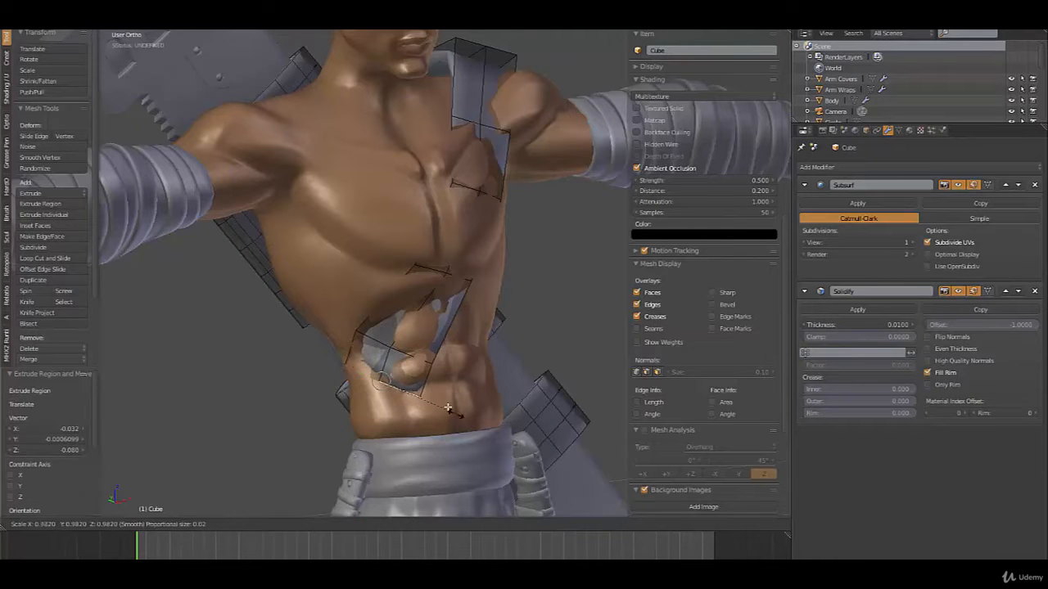
middle_click_drag(464, 388, 594, 319)
key("g")
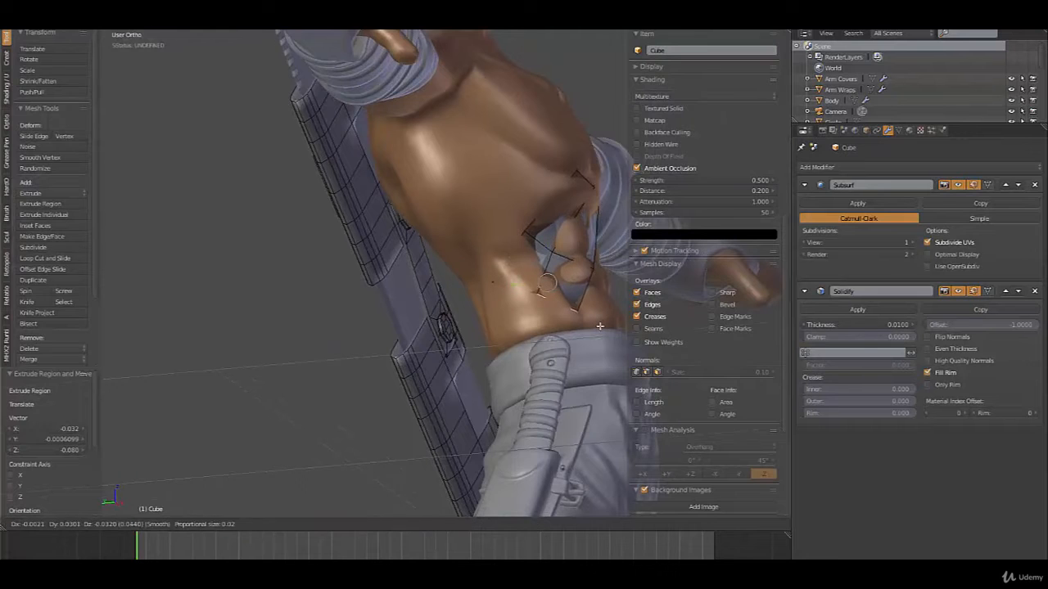
left_click(600, 325)
key("r")
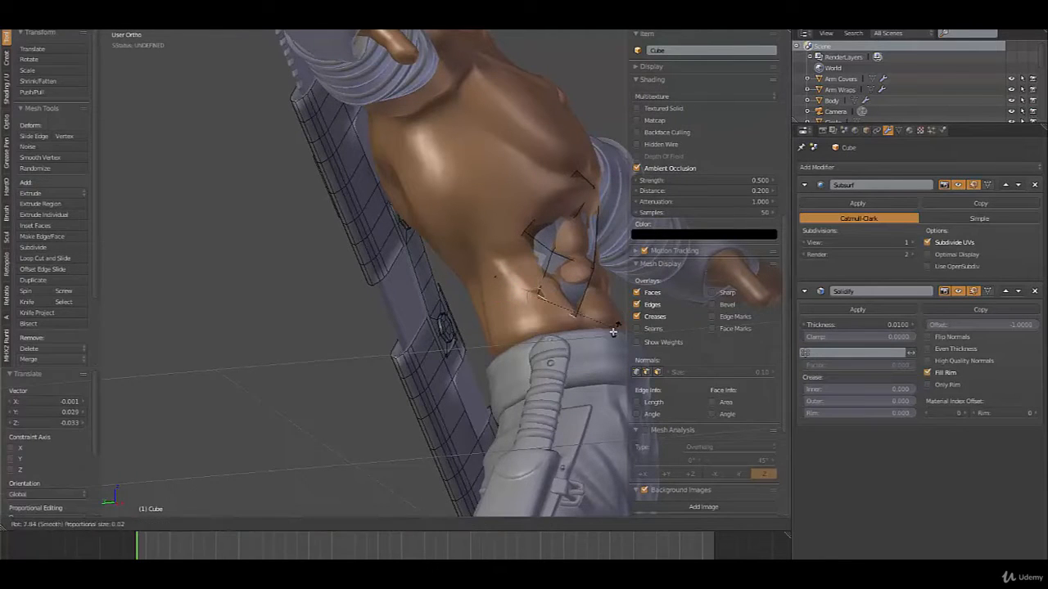
left_click(609, 334)
middle_click_drag(609, 334, 450, 292)
key("x")
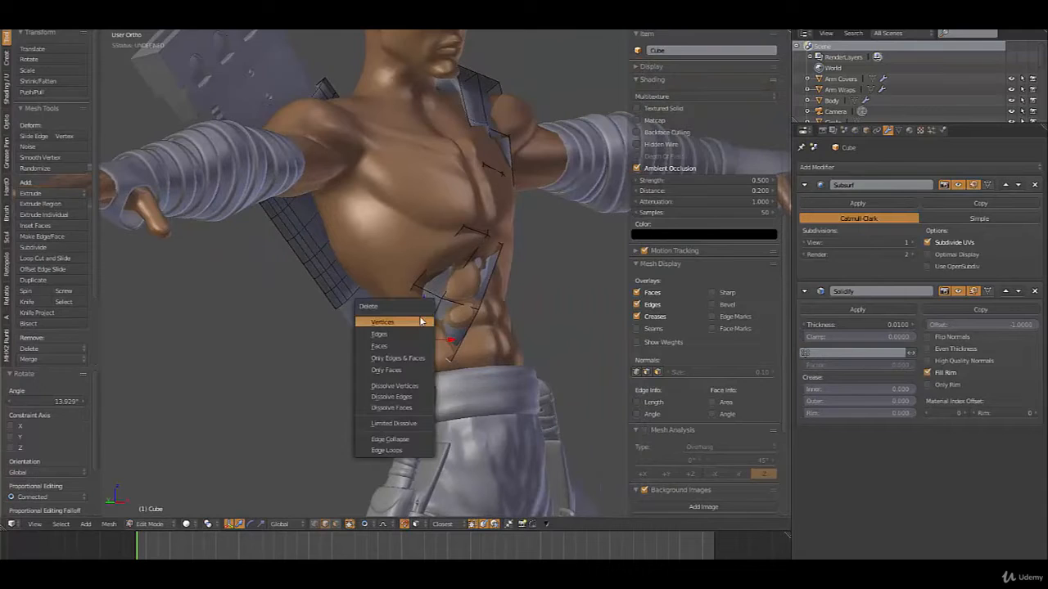
left_click(419, 321)
Extrude the strap around the side of the waist, rotating its edge about 26° before and 21° after the extrusion
middle_click_drag(519, 310, 535, 304)
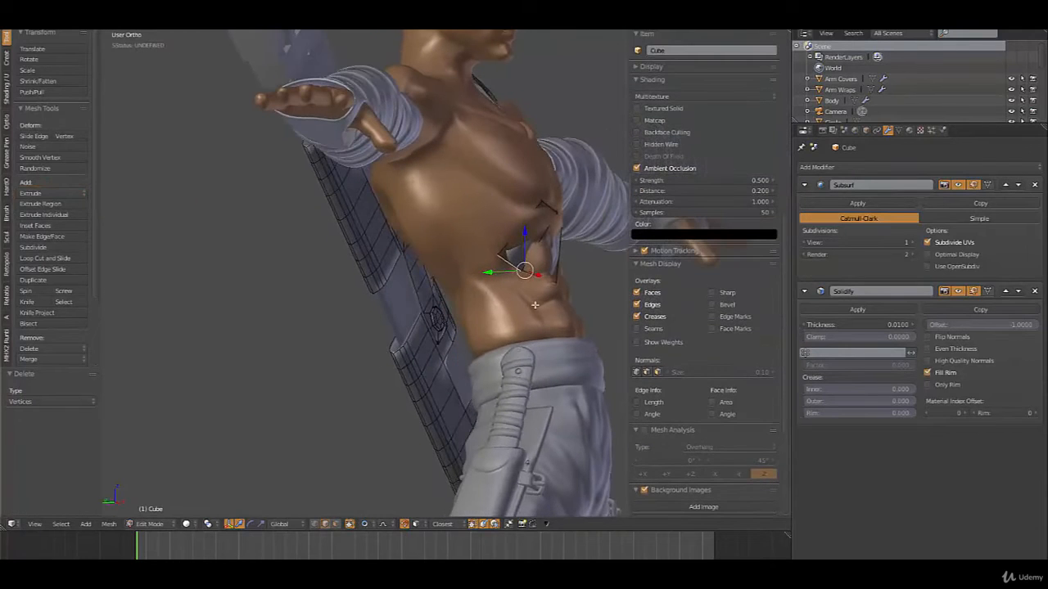
key("r")
left_click(577, 316)
key("g")
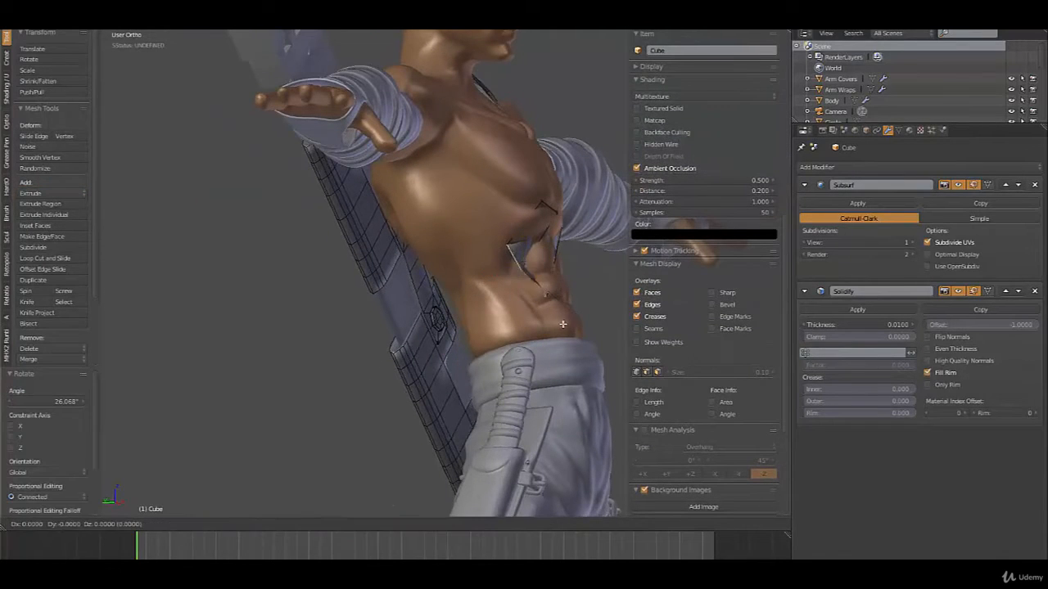
left_click(530, 333)
key("r")
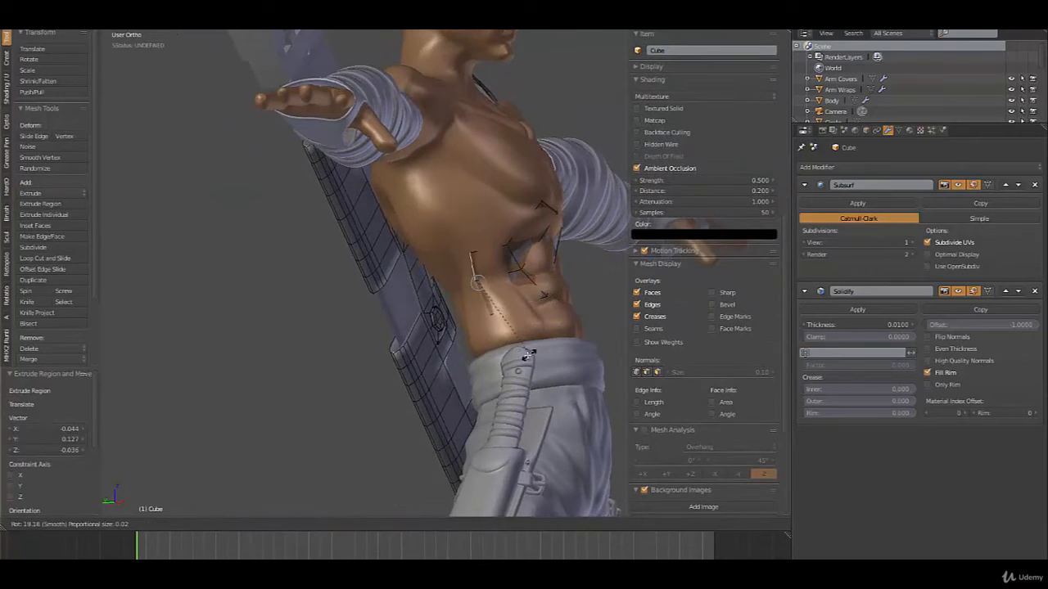
left_click(525, 353)
Extrude the strap from the side onto the lower back and rotate its end edge about 20°
middle_click_drag(508, 324, 645, 312)
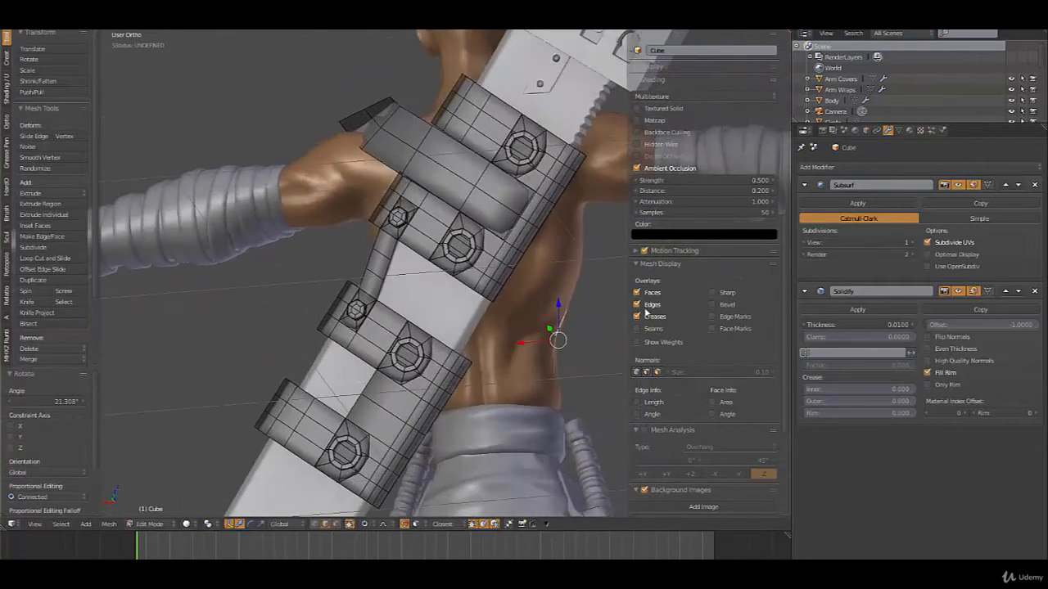
key("r")
left_click(608, 380)
key("e")
left_click(590, 363)
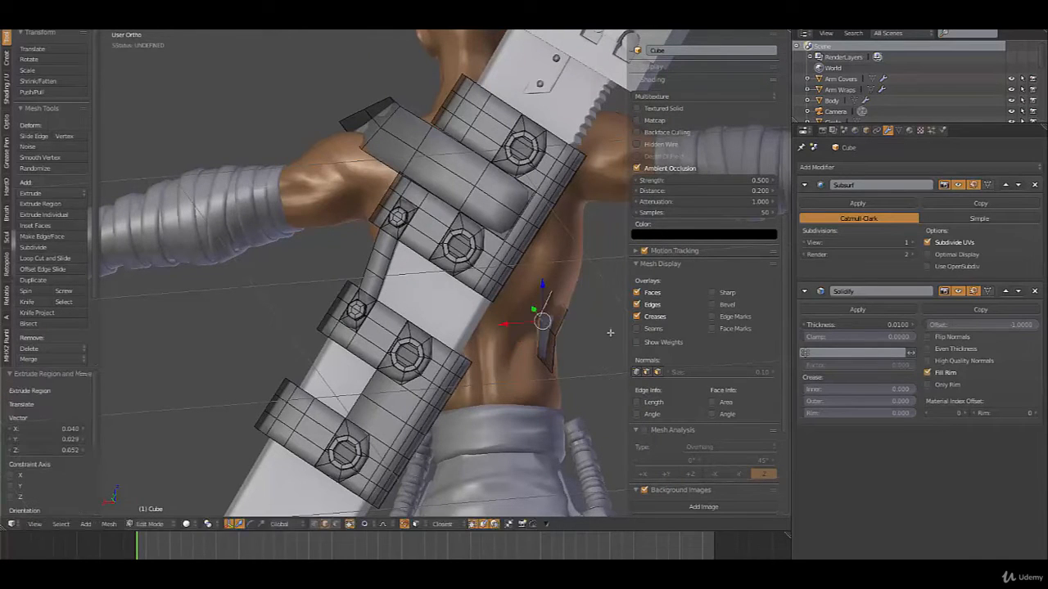
key("r")
left_click(626, 364)
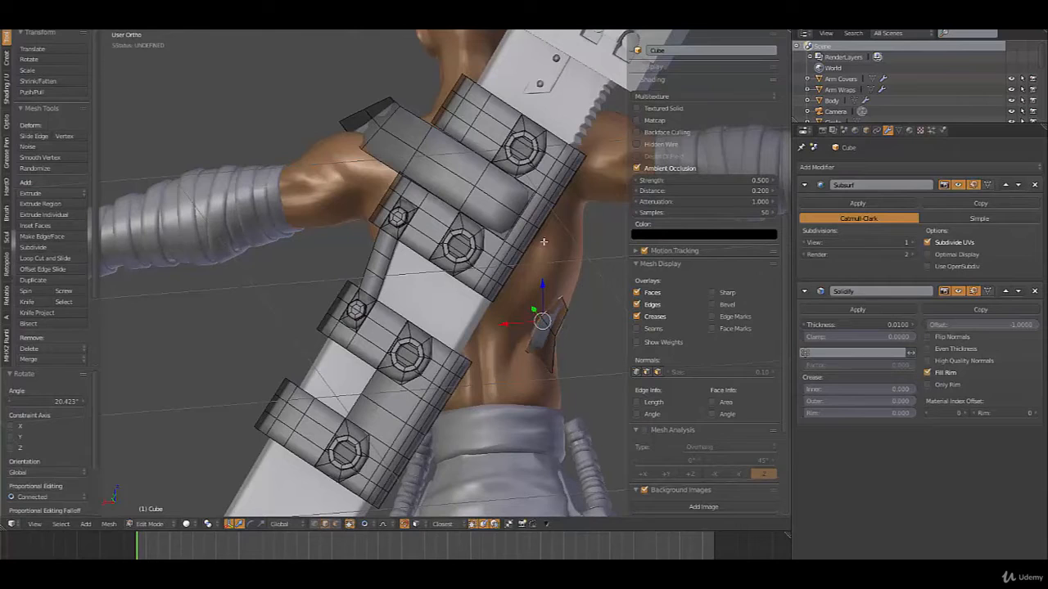
Shift the end of the upper strap on the back slightly downward with proportional editing
right_click(525, 203)
key("g")
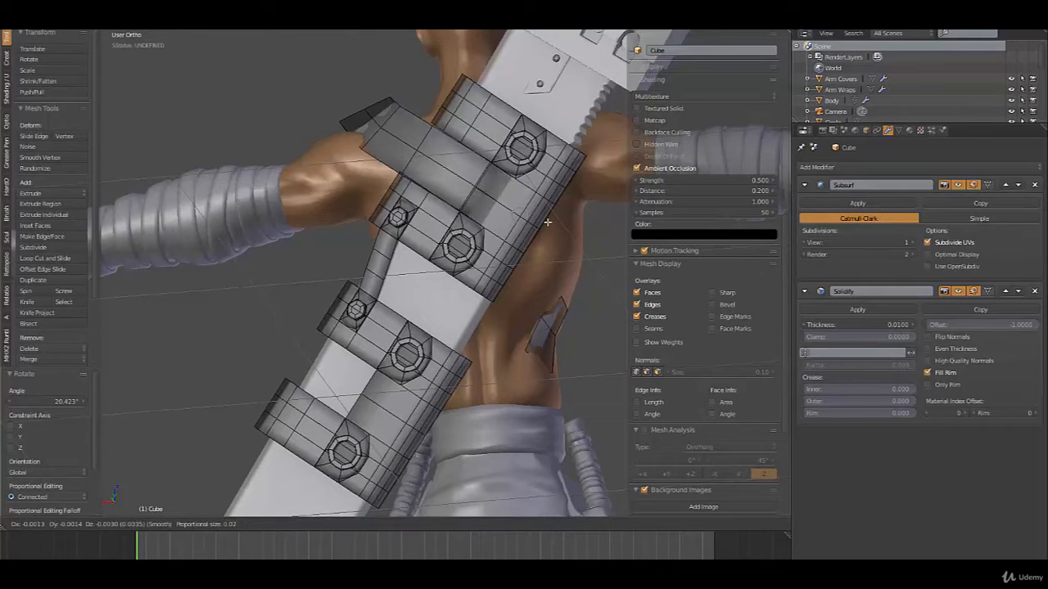
right_click(546, 229)
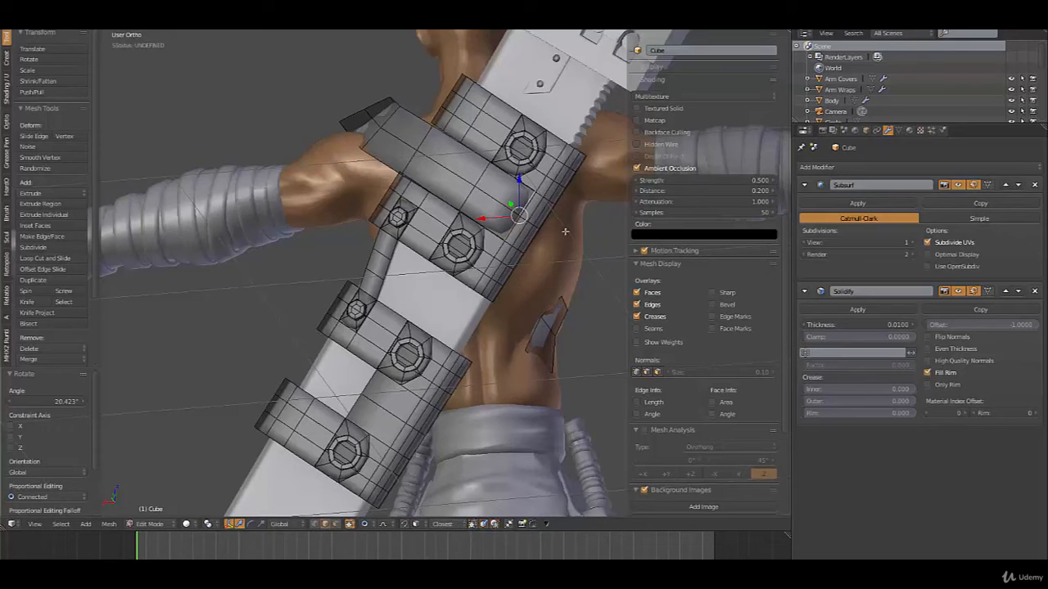
key("g")
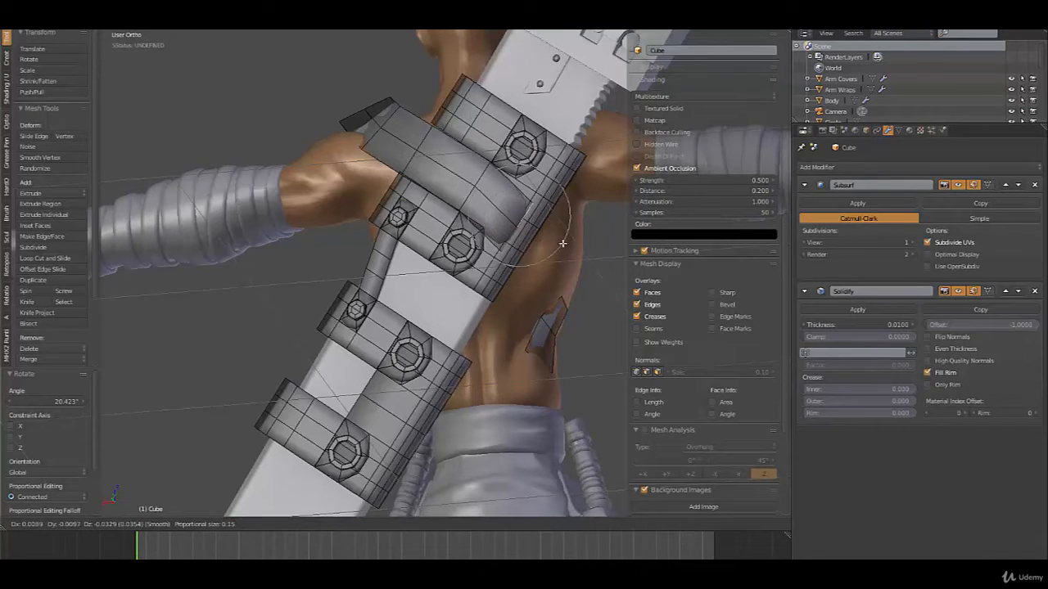
left_click(570, 293)
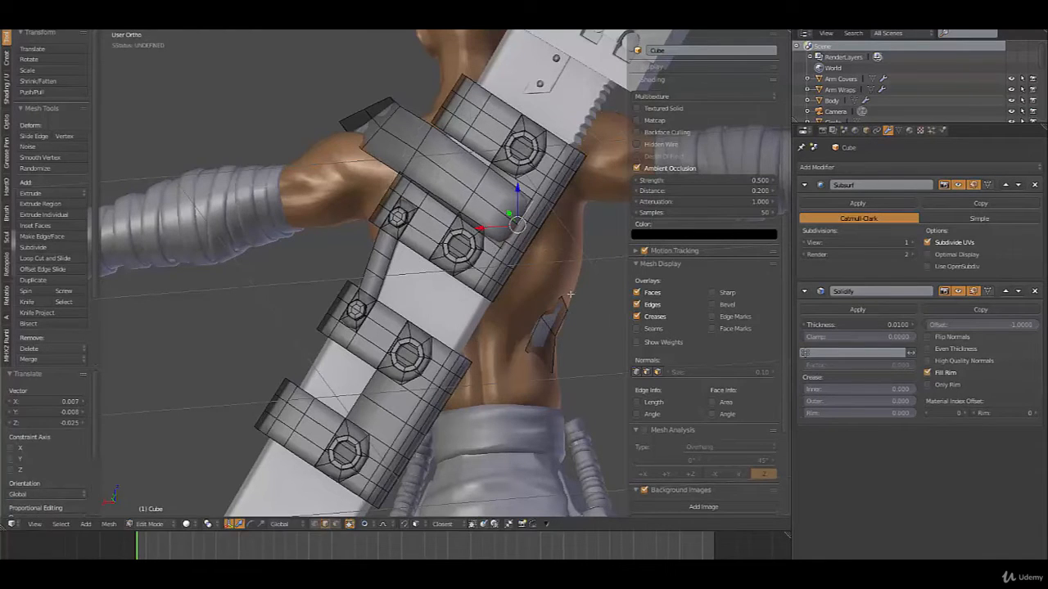
Bridge the end edges of the back strap and the waist strap to close the gap between them
middle_click_drag(569, 293, 557, 293)
right_click(565, 284, "alt+shift")
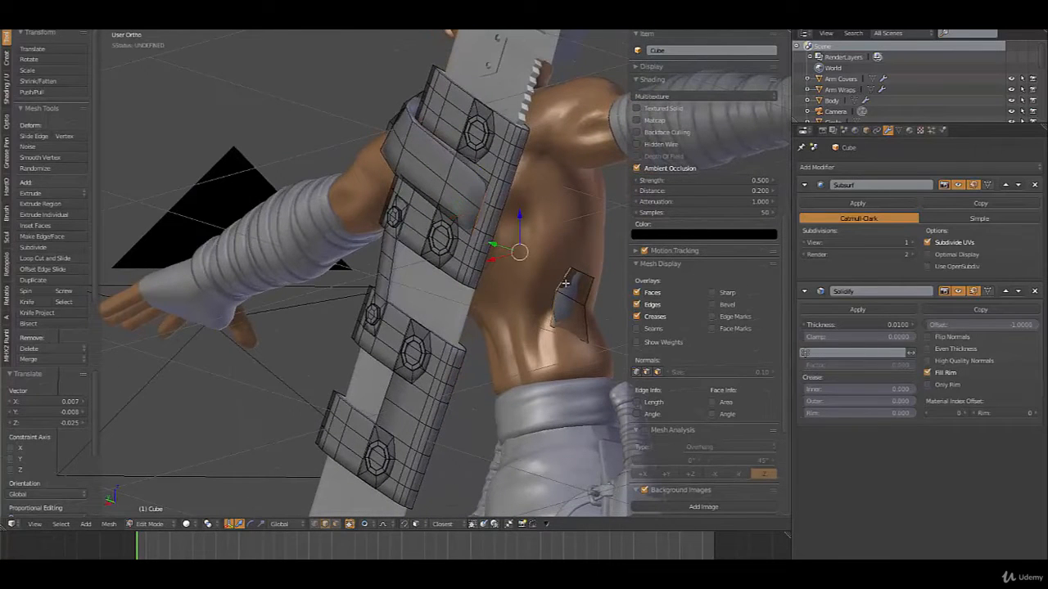
key("ctrl+f")
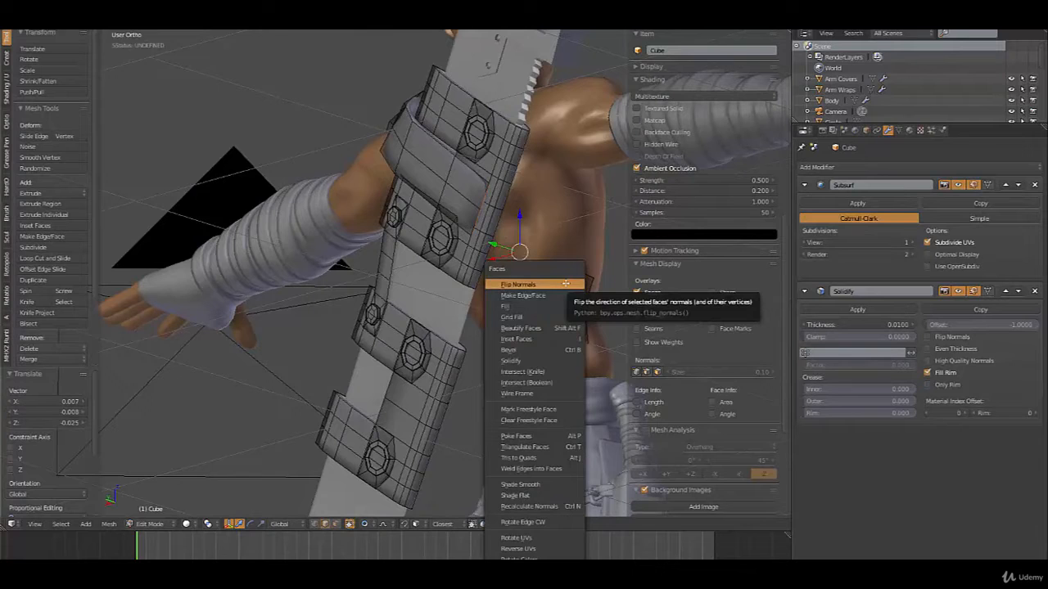
key("ctrl+e")
left_click(568, 275)
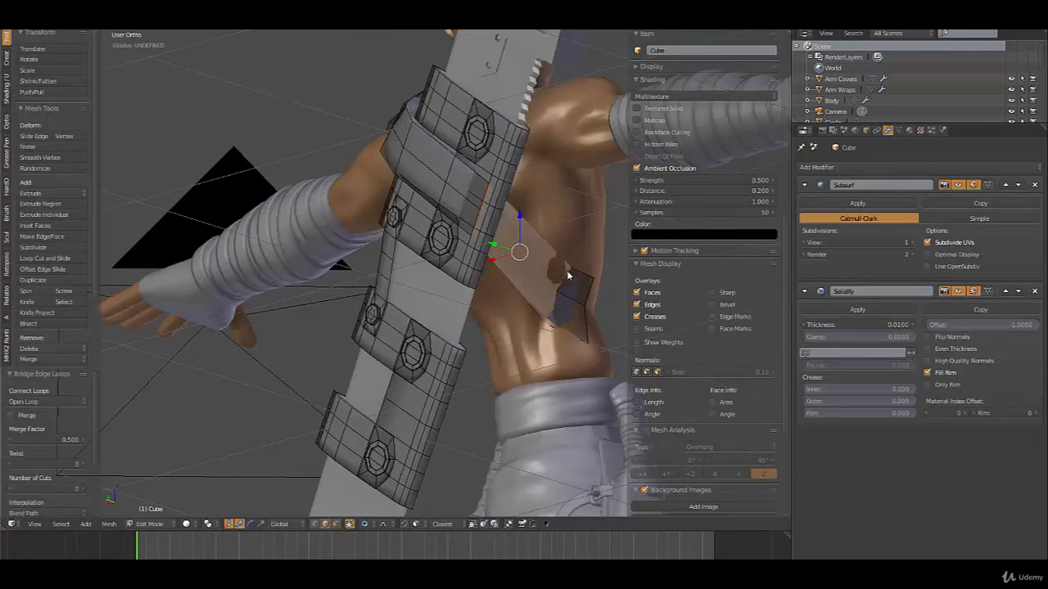
Add two loop cuts to the bridged section and move them about 0.07 with proportional editing to curve the strap
middle_click_drag(519, 302, 562, 336)
key("ctrl+r")
scroll(533, 265, "up", 1)
left_click(533, 264)
right_click(534, 264)
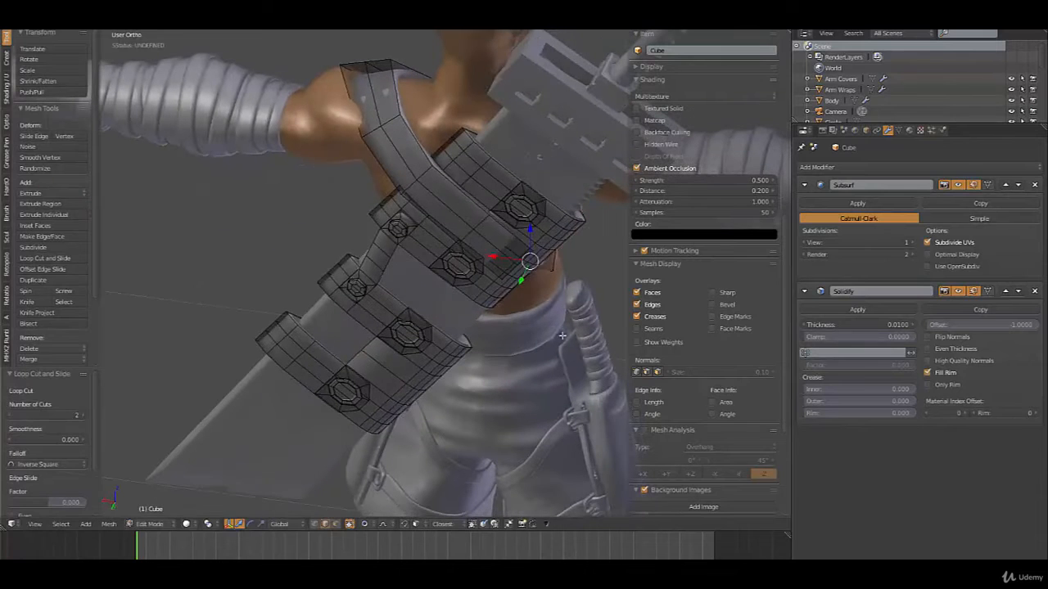
key("g")
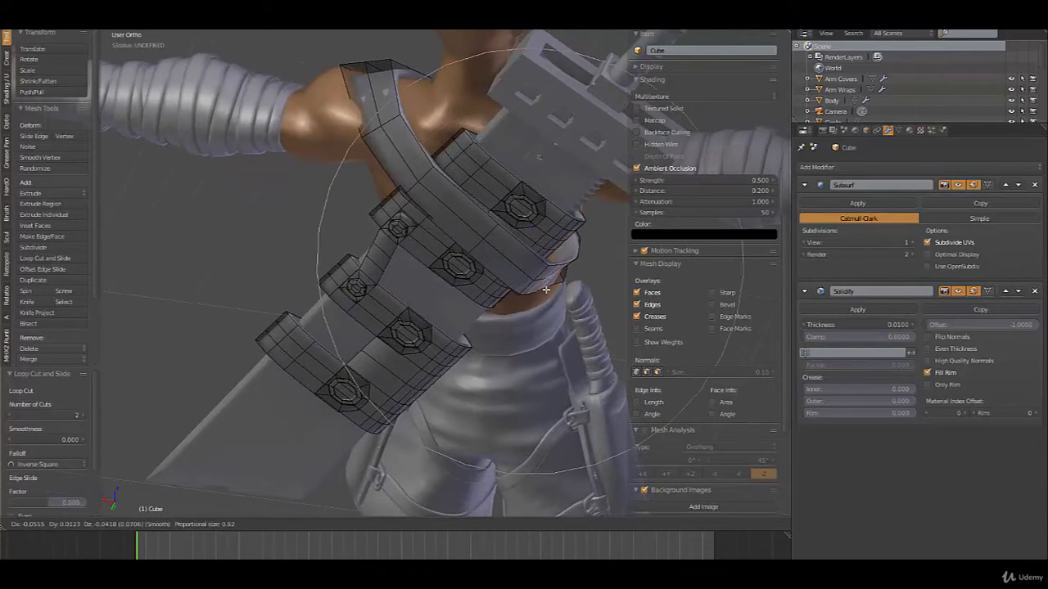
left_click(547, 291)
Move the strap section behind the sword about 0.11 toward the character's back with proportional editing
middle_click_drag(547, 291, 627, 317)
right_click(475, 283)
middle_click_drag(421, 225, 434, 190)
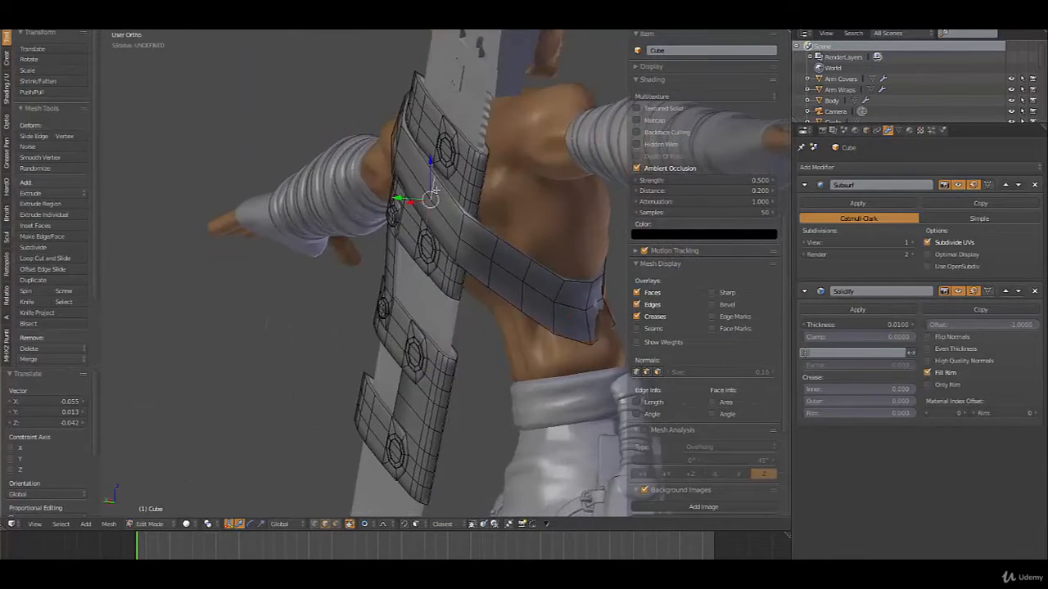
middle_click_drag(479, 251, 452, 232)
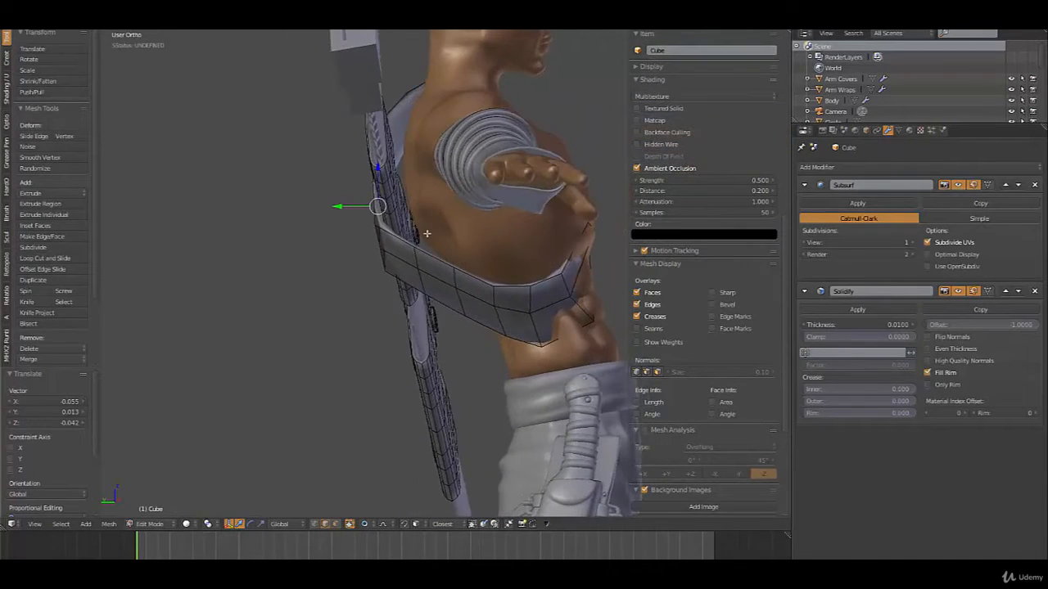
key("g")
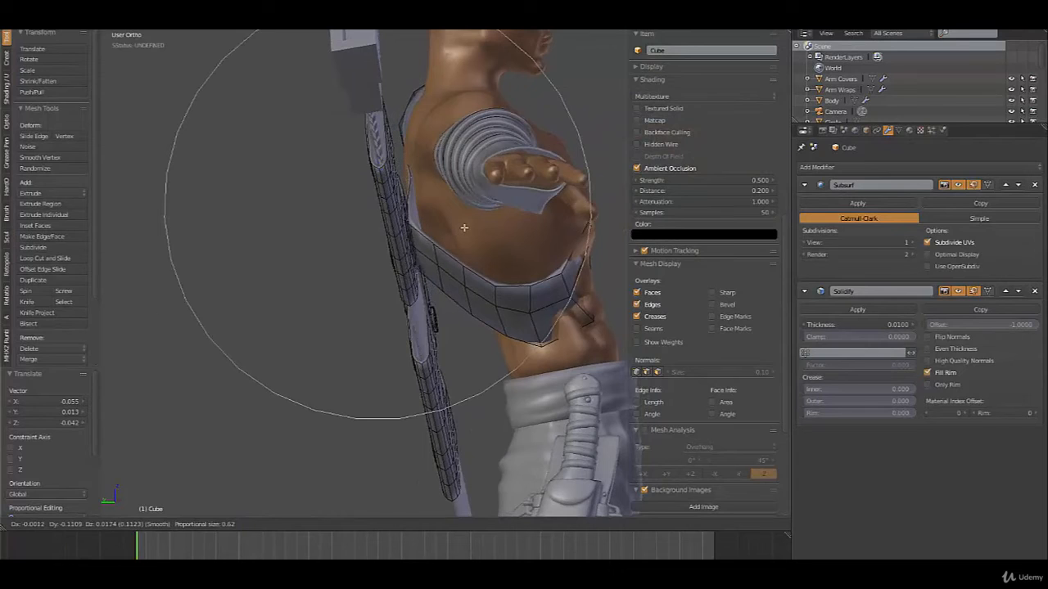
left_click(464, 228)
middle_click_drag(463, 228, 460, 241)
Fit the strap more closely to the back and side by moving its sections with a smaller proportional editing radius
middle_click_drag(408, 215, 461, 270)
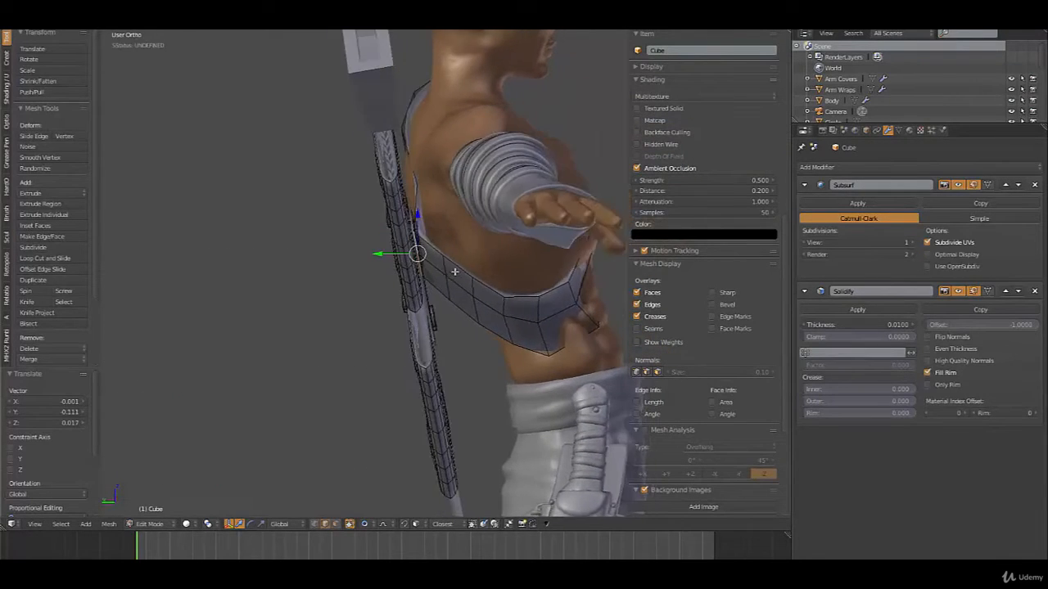
key("g")
scroll(483, 269, "up", 2)
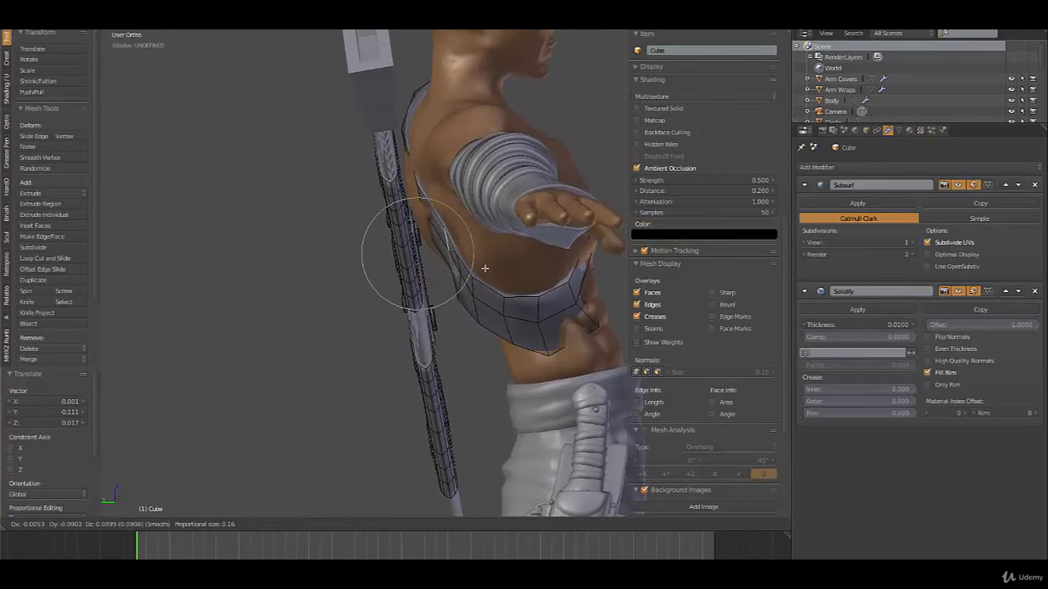
left_click(474, 270)
mouse_move(476, 275)
middle_mouse_down()
mouse_move(491, 278)
mouse_move(469, 273)
mouse_move(459, 300)
mouse_move(471, 258)
middle_mouse_up()
key("g")
scroll(444, 293, "down", 8)
left_click(442, 292)
Add a centered loop cut across the strap segment on the chest just below the shoulder
right_click(470, 324, "alt")
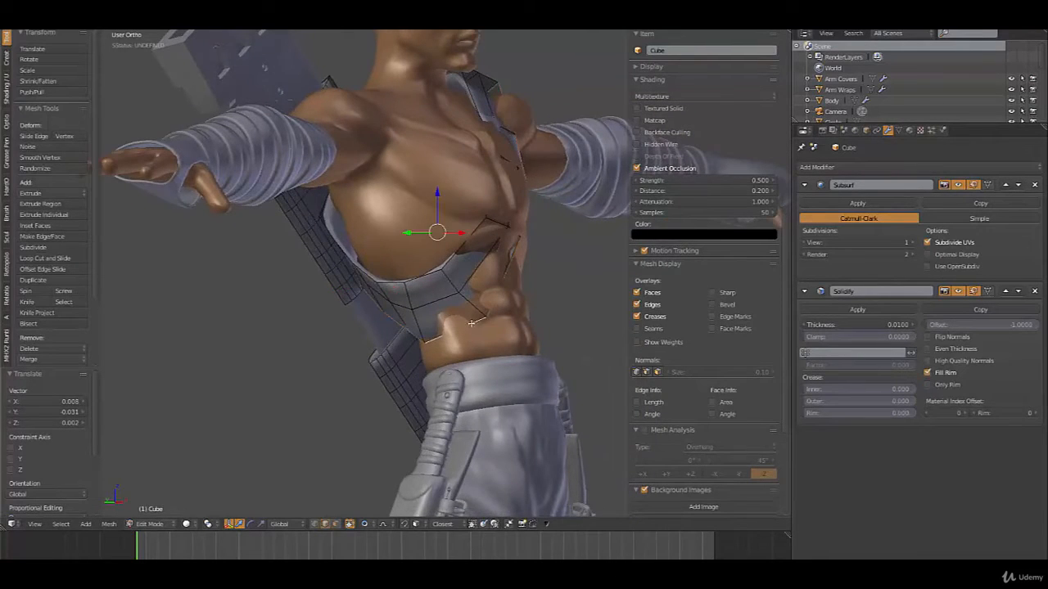
middle_click_drag(473, 331, 393, 262)
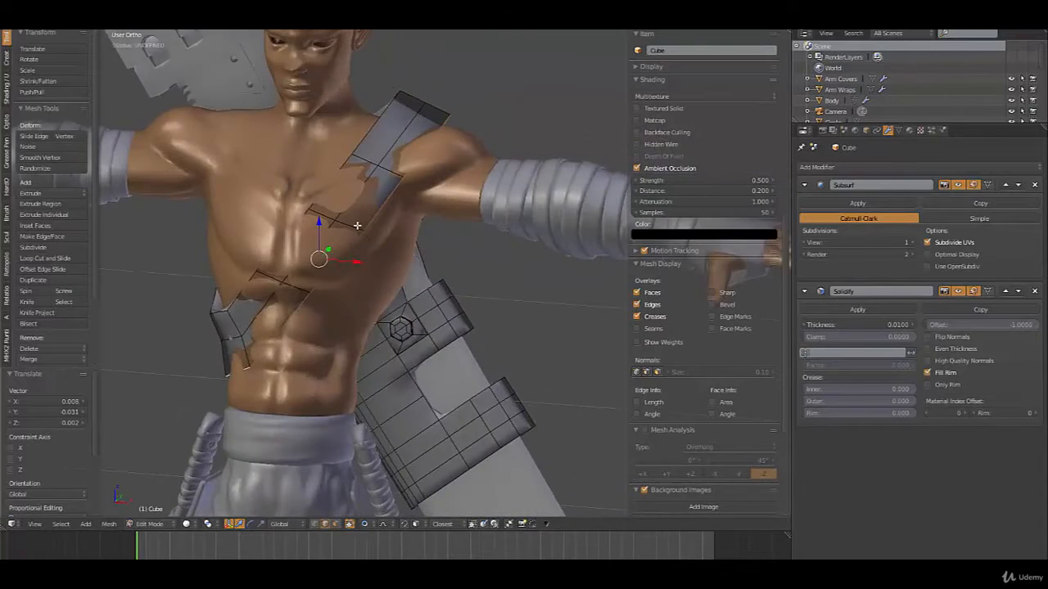
middle_click_drag(359, 223, 325, 216)
key("ctrl+r")
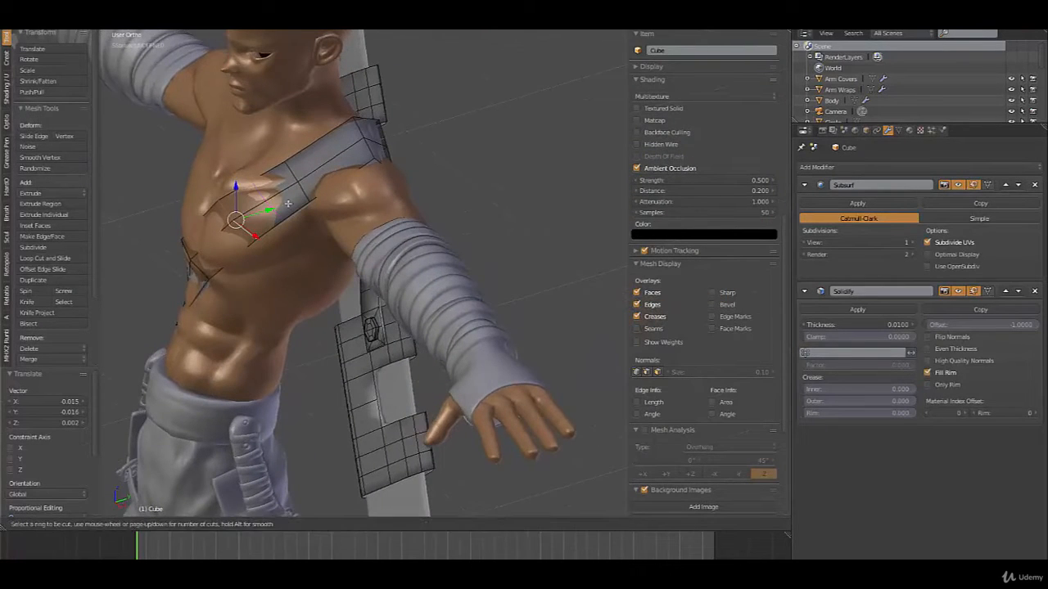
left_click(288, 203)
right_click(289, 203)
middle_click_drag(306, 229, 296, 266)
key("ctrl+space")
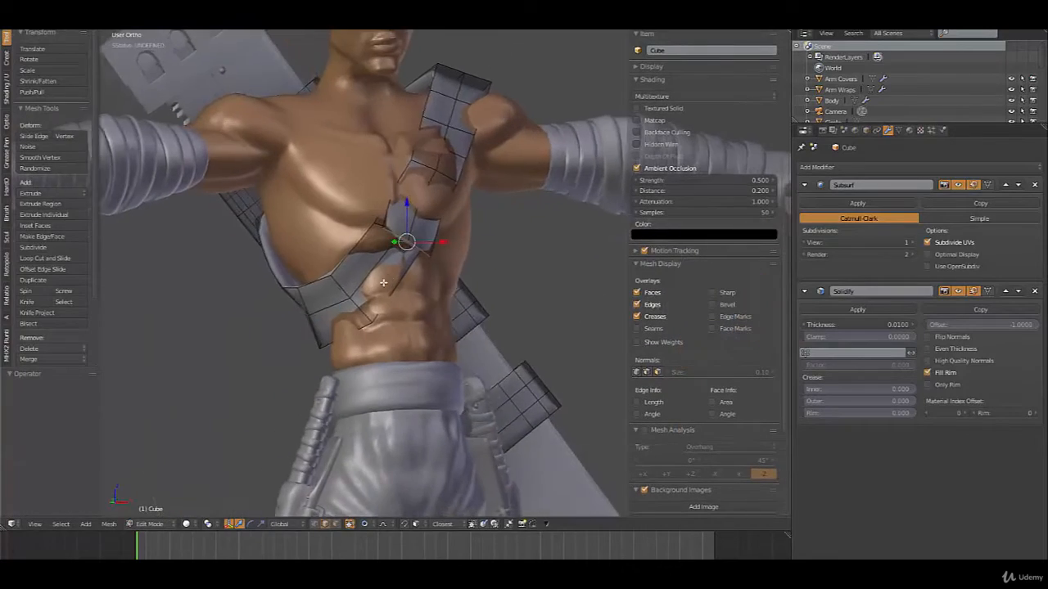
middle_click_drag(383, 283, 408, 283)
key("z")
key("z")
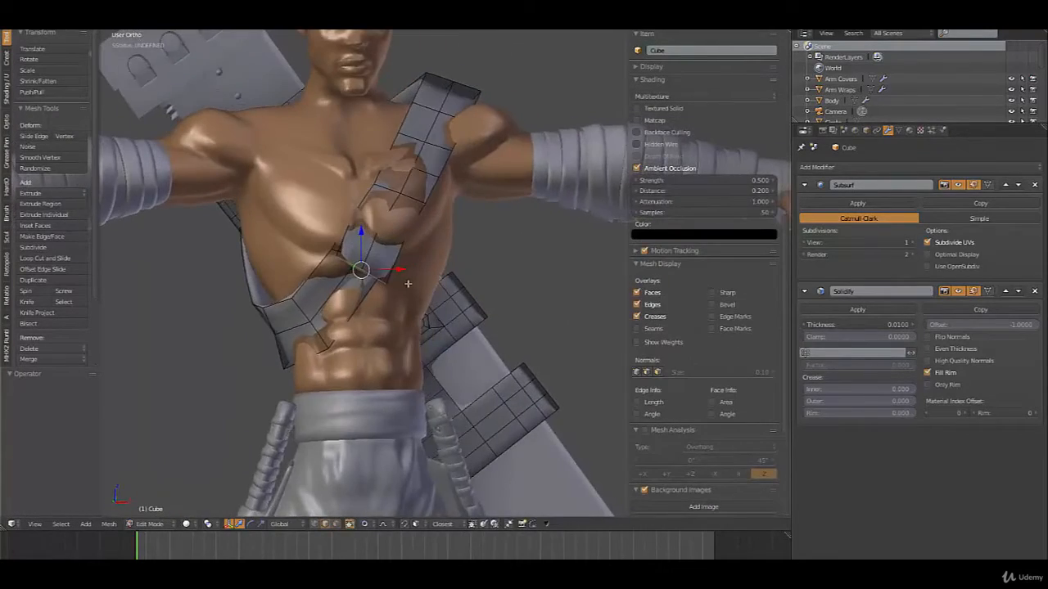
key("g")
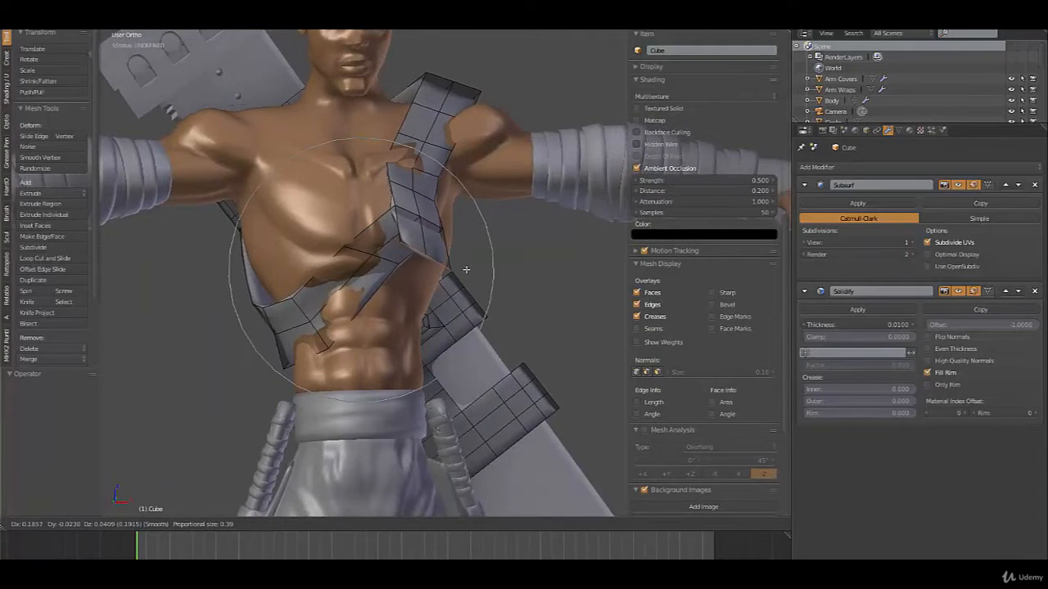
right_click(537, 292)
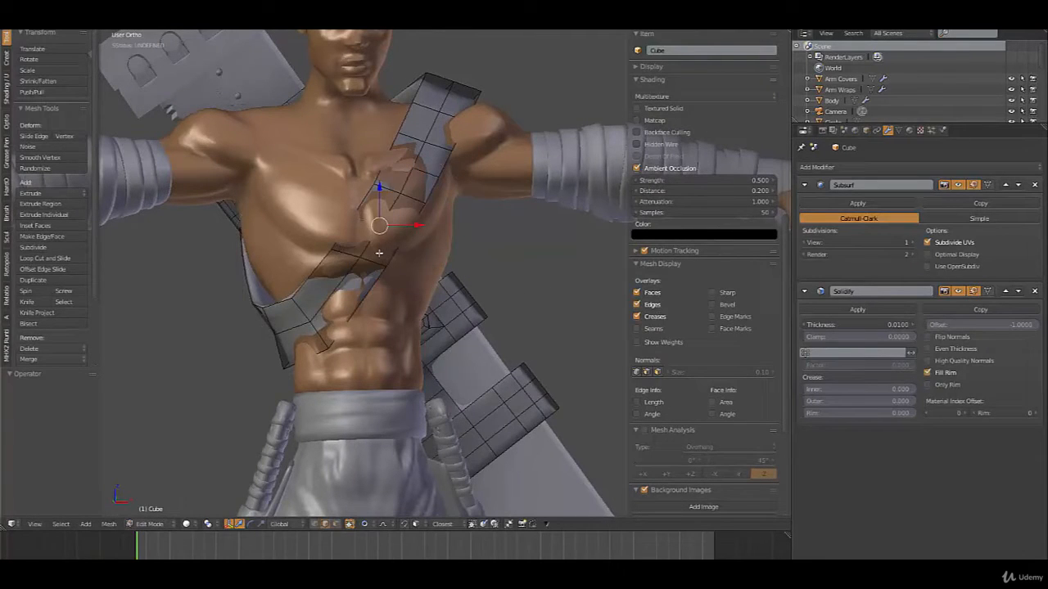
Move two strap sections on the chest outward about 0.03 and 0.02 with proportional editing, using a smaller radius for the second
middle_click_drag(382, 241, 500, 309)
key("g")
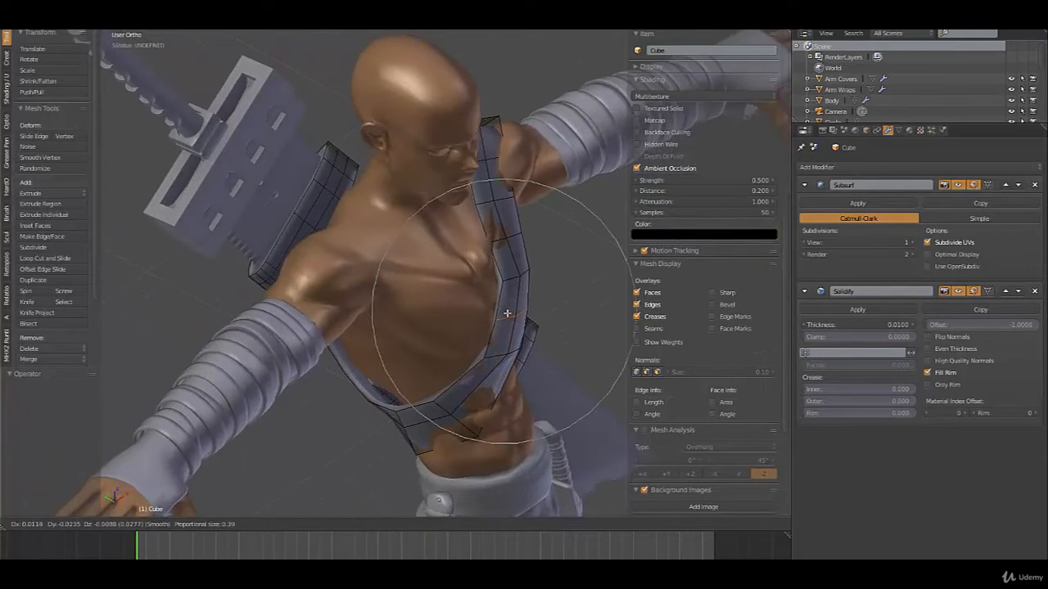
left_click(507, 313)
right_click(494, 240)
key("g")
scroll(498, 263, "up", 3)
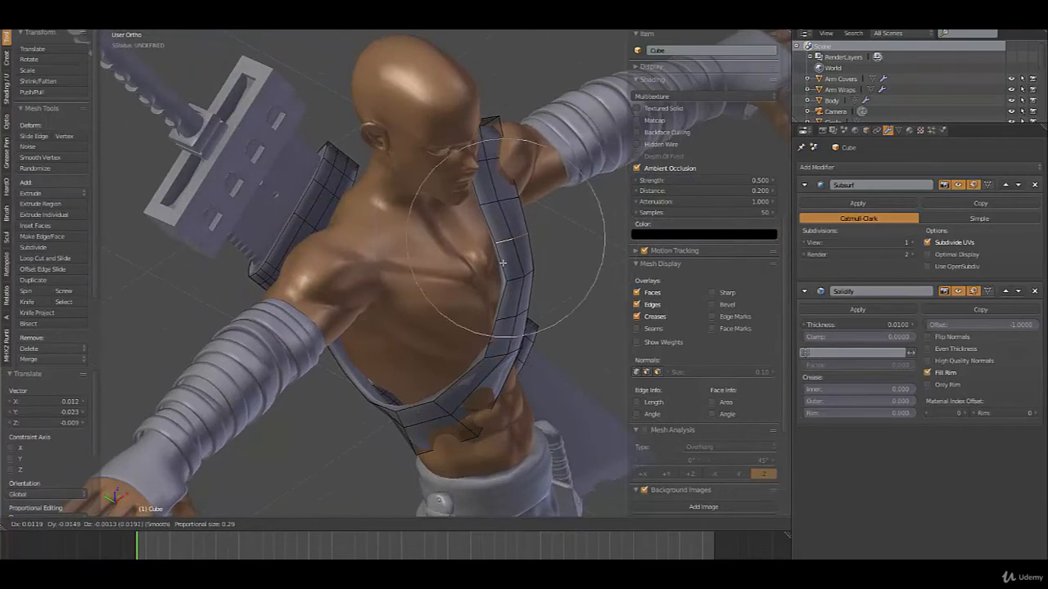
left_click(502, 263)
Switch to vertex selection and move the strap's outer edge at the front of the shoulder about 0.05 clear of the body
middle_click_drag(455, 240, 430, 198)
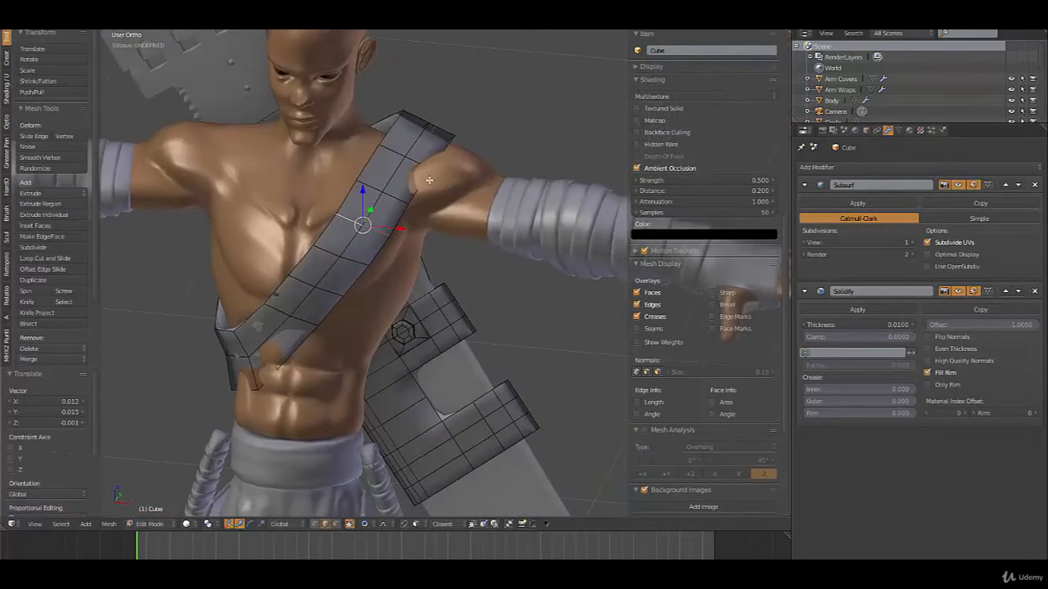
key("ctrl+Tab")
left_click(416, 165)
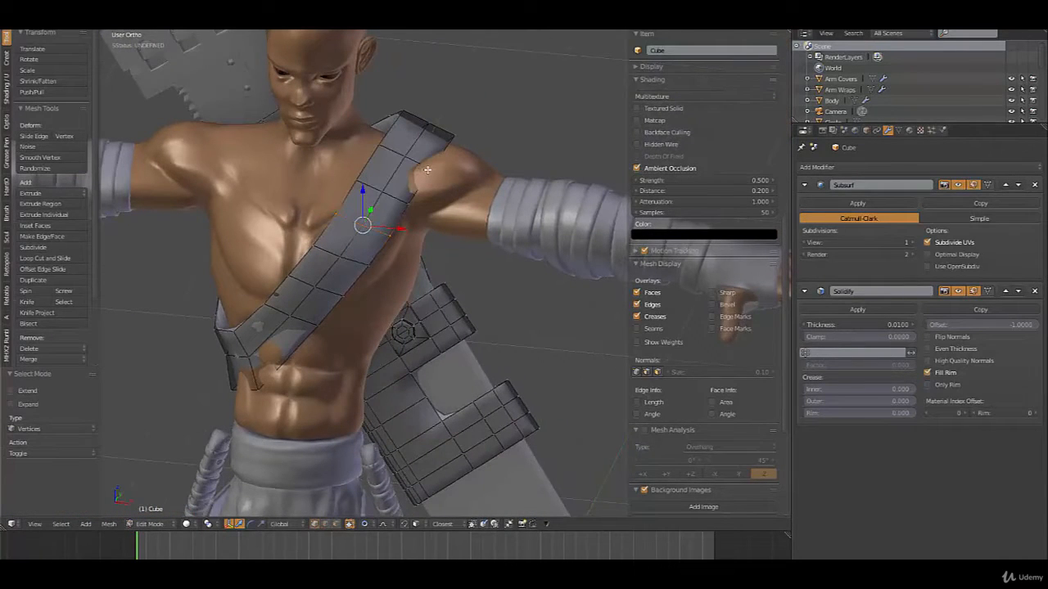
right_click(427, 169)
middle_click_drag(450, 209, 519, 183)
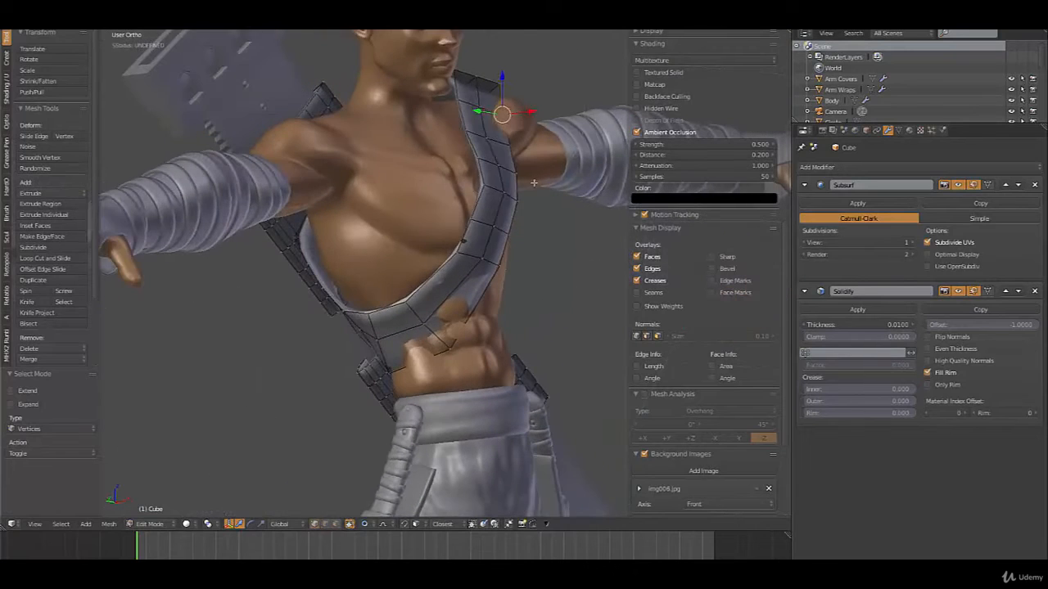
key("g")
left_click(534, 180)
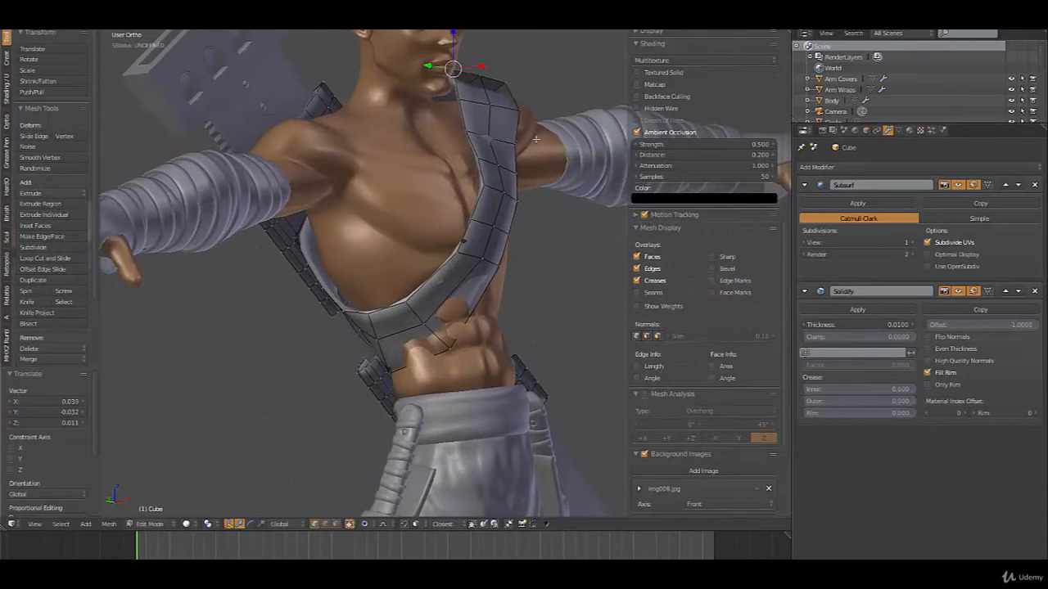
Narrow the whole strap by edge-sliding its outer and inner edge loops toward the strap's center line
middle_click_drag(495, 150, 484, 149)
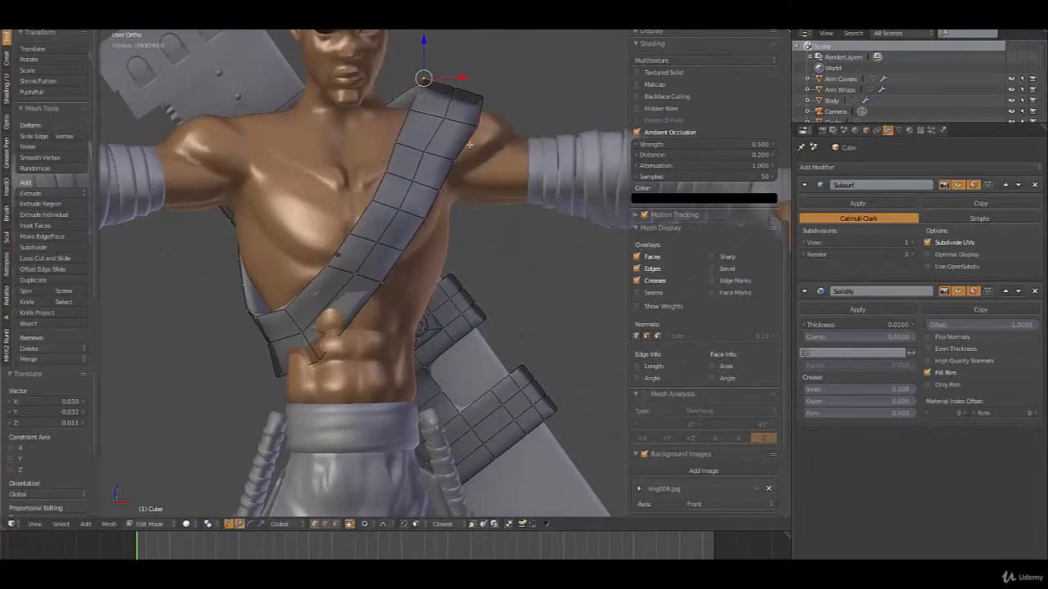
right_click(453, 167, "alt")
key("g")
key("g")
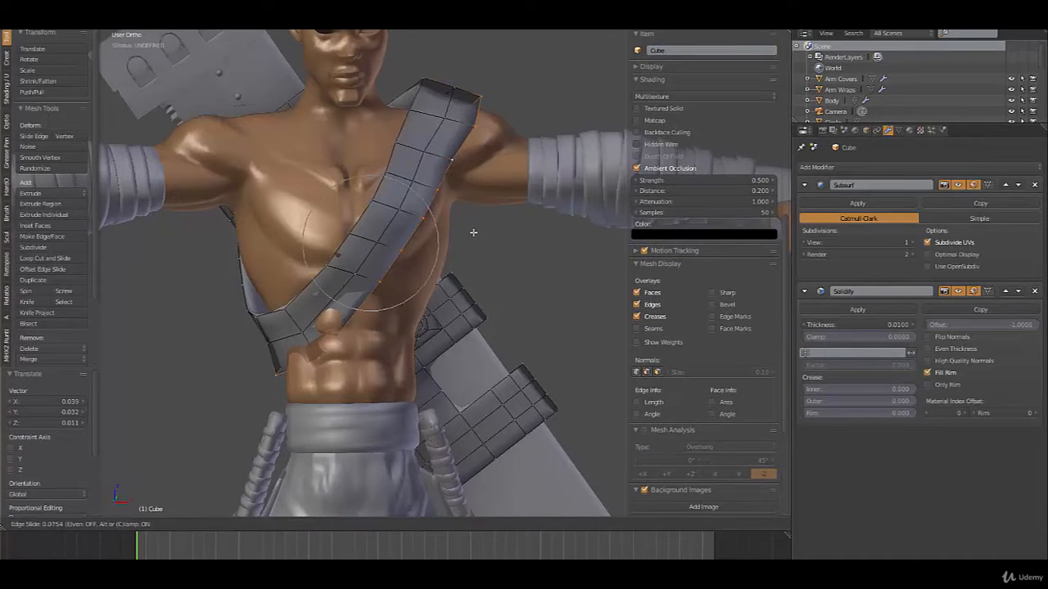
left_click(412, 224)
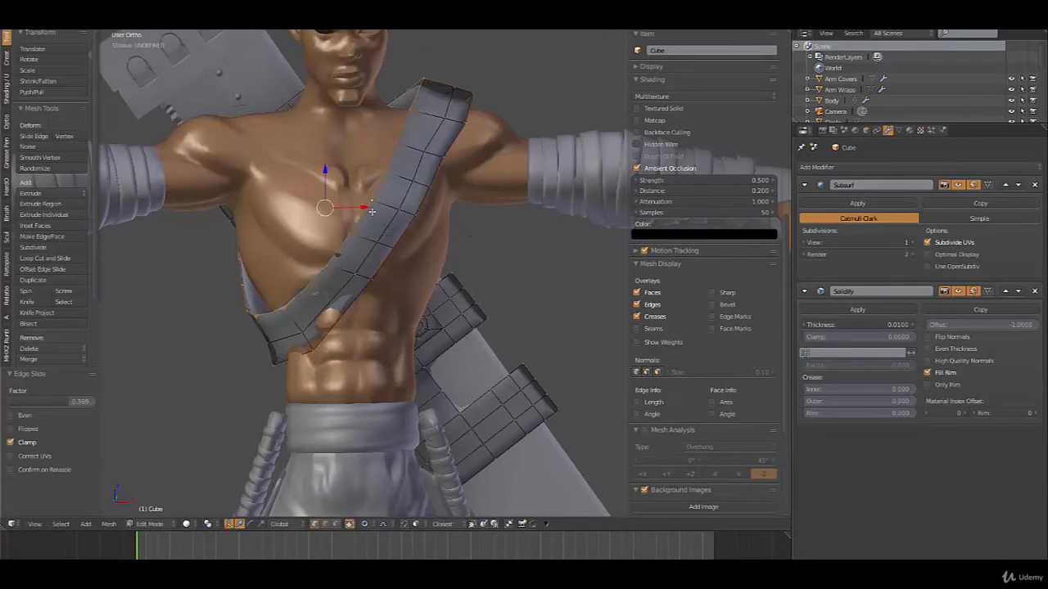
key("g")
key("g")
left_click(379, 213)
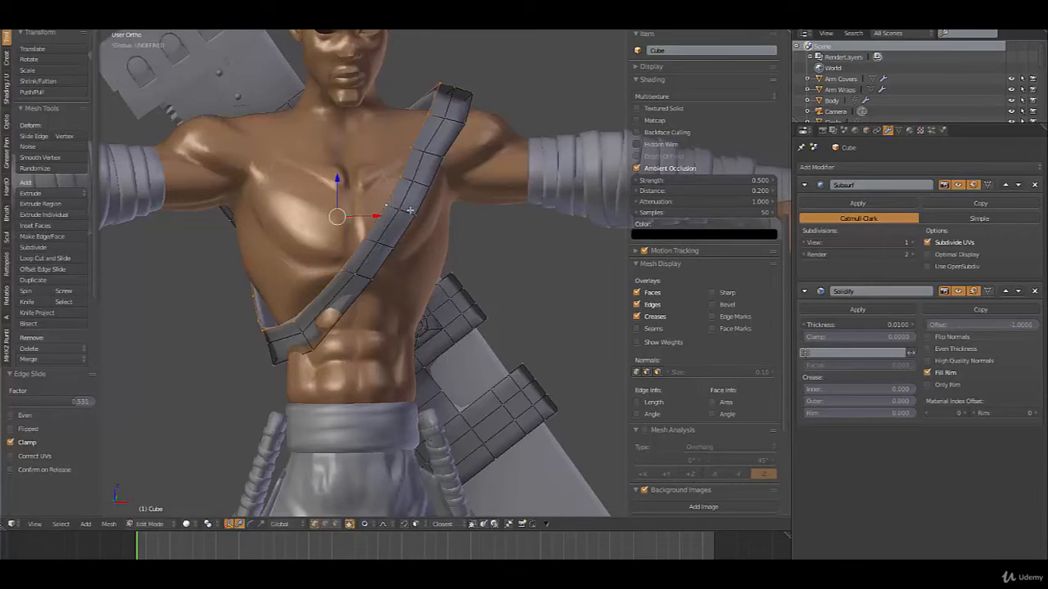
Delete the middle edge loop running lengthwise along the strap
middle_click_drag(379, 212, 525, 200)
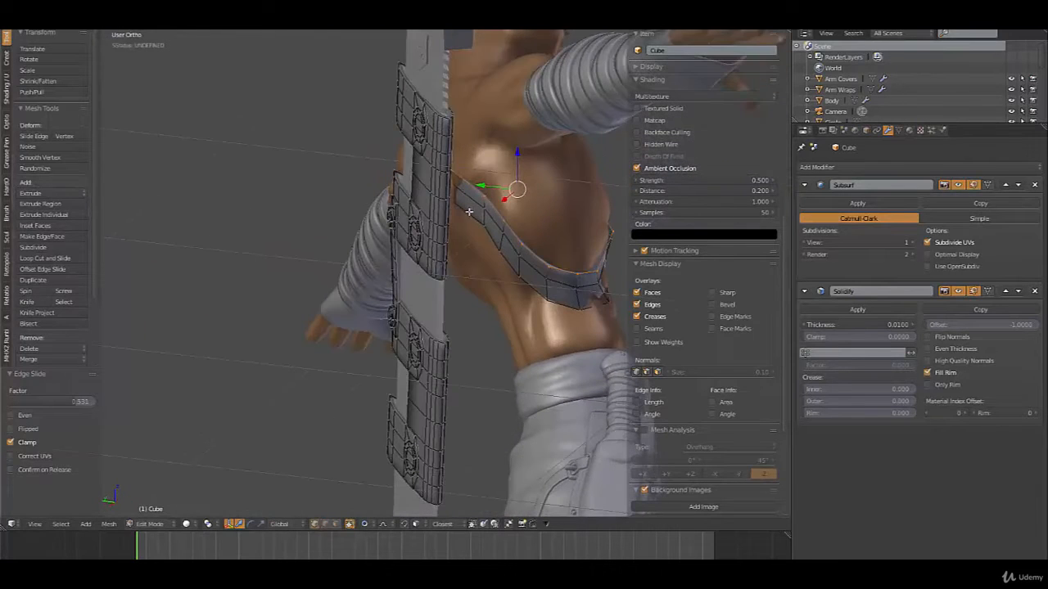
right_click(487, 211, "alt")
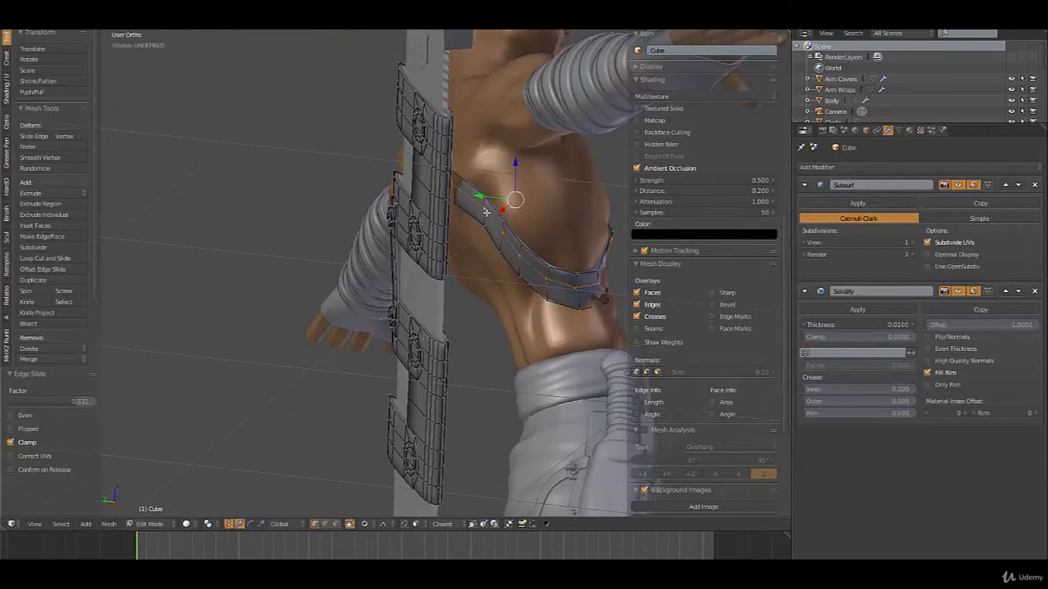
key("x")
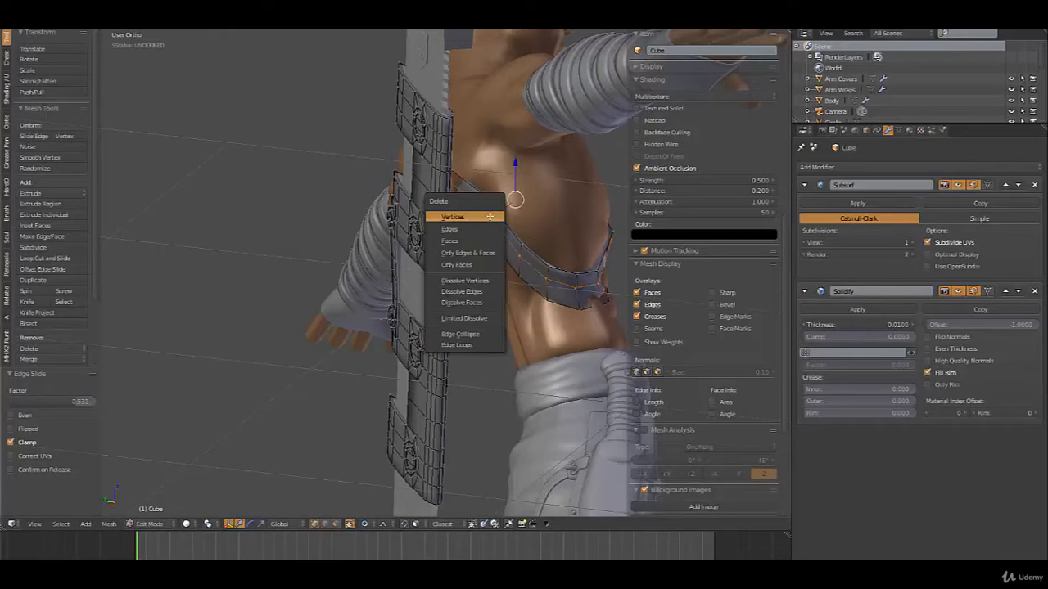
left_click(484, 344)
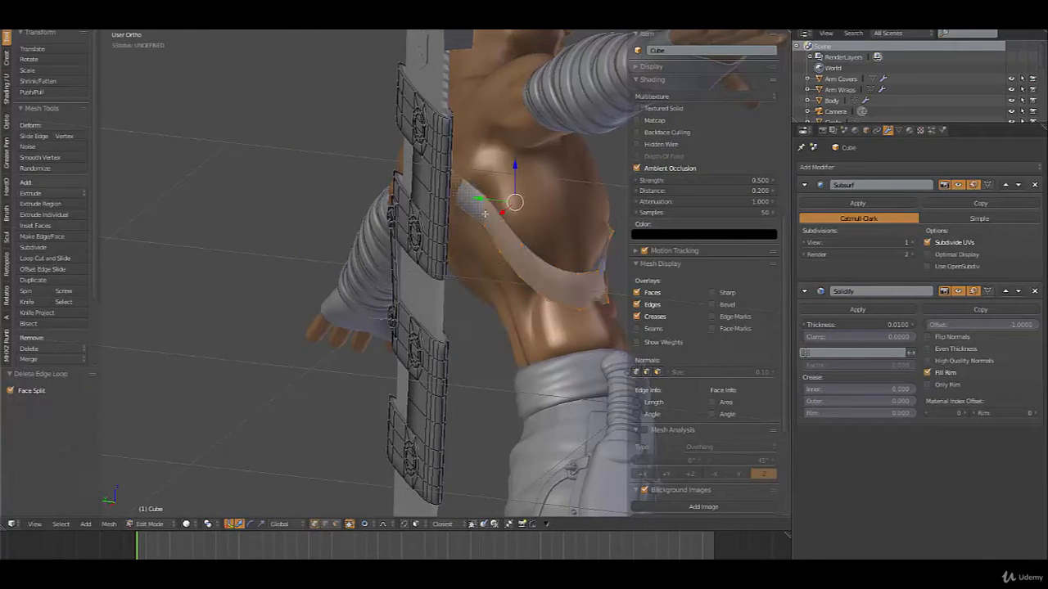
Reposition the strap sections around the lower chest and side with proportional editing so they follow the body
key("g")
middle_click_drag(522, 230, 384, 311)
left_click(535, 246)
key("g")
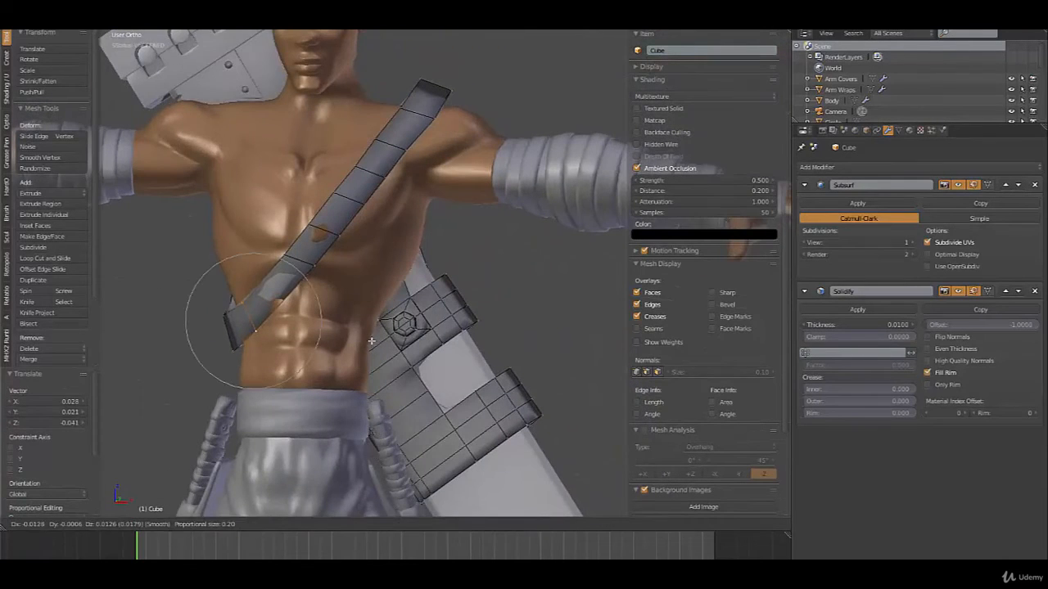
left_click(343, 283)
middle_click_drag(402, 273, 493, 311)
key("g")
left_click(538, 331)
Loop-cut the strap on the lower chest and move the new geometry about 0.01 forward with proportional editing
key("ctrl+r")
scroll(382, 245, "up", 1)
left_click(382, 245)
right_click(382, 245)
key("g")
left_click(498, 313)
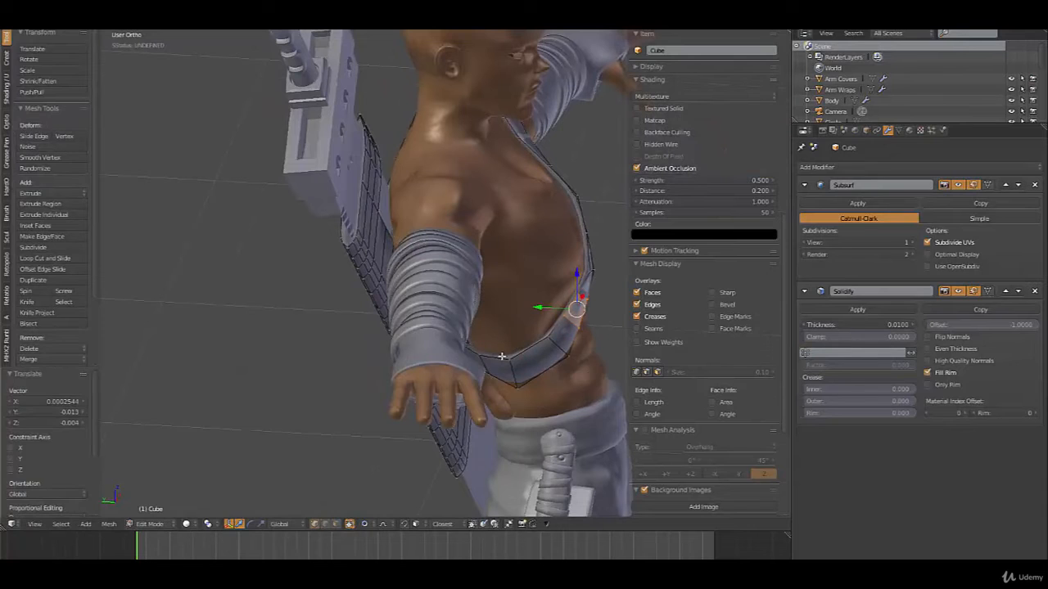
Bevel the strap's edge loop on top of the shoulder by 0.08 and move the result about 0.05 toward the back
middle_click_drag(502, 357, 401, 204)
right_click(412, 102, "alt")
middle_click_drag(365, 148, 341, 171)
key("ctrl+b")
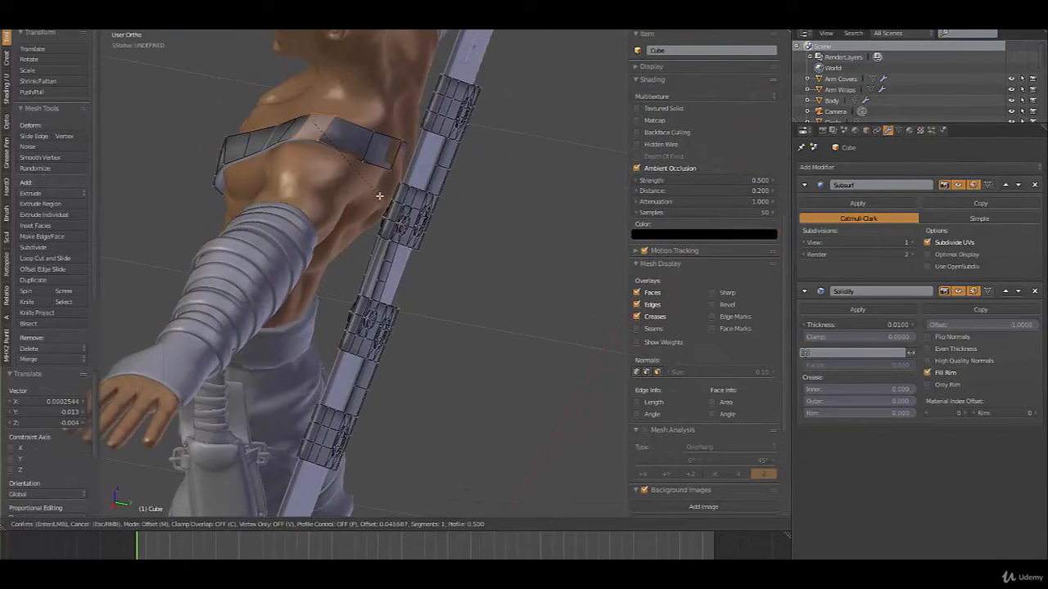
left_click(392, 199)
key("g")
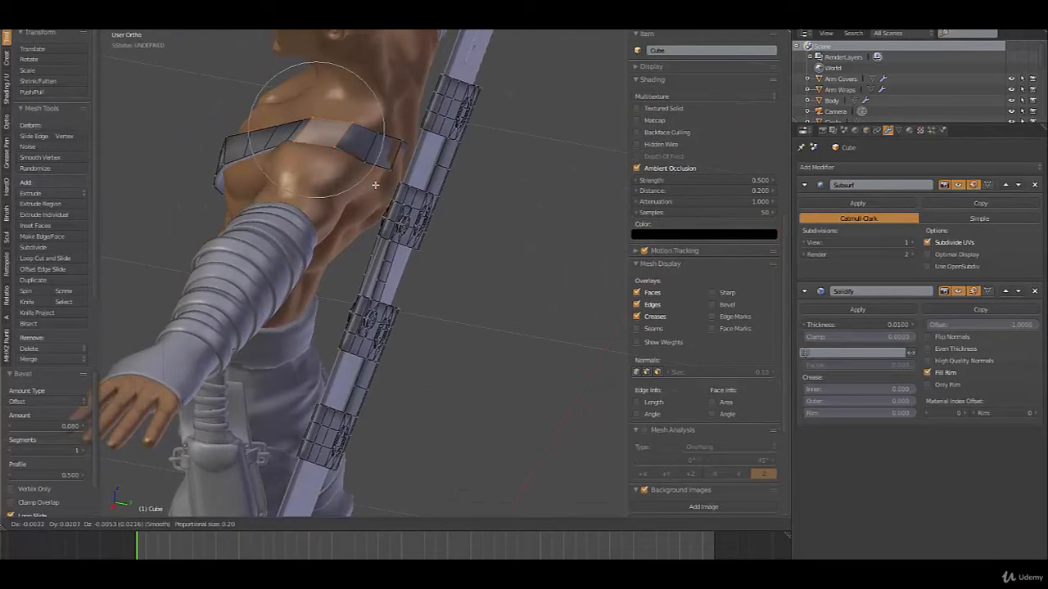
left_click(384, 181)
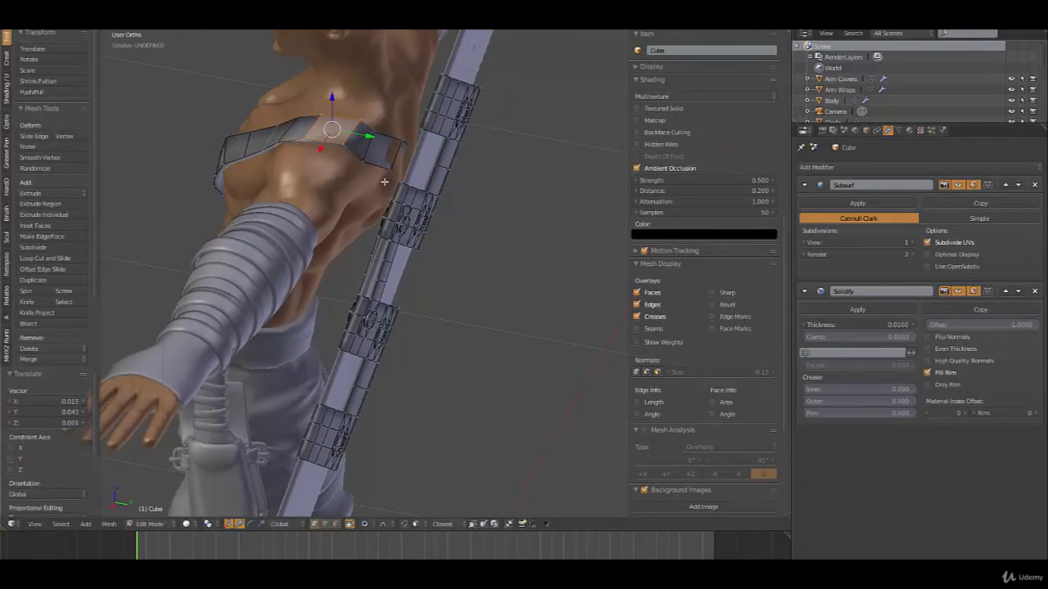
Move the strap section behind the shoulder about 0.03 toward the sword with proportional editing
middle_click_drag(393, 179, 377, 180)
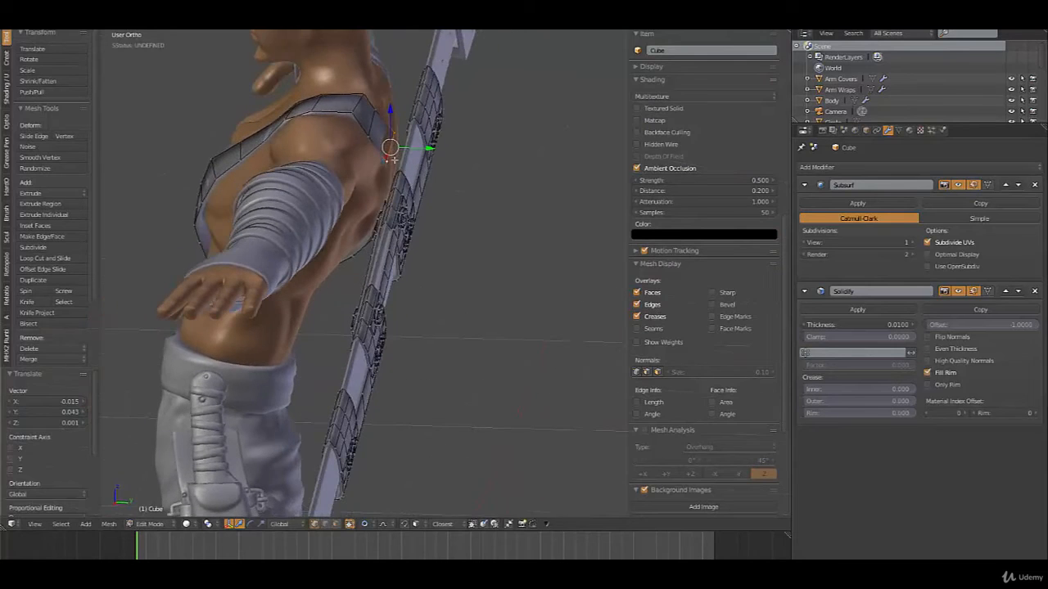
key("g")
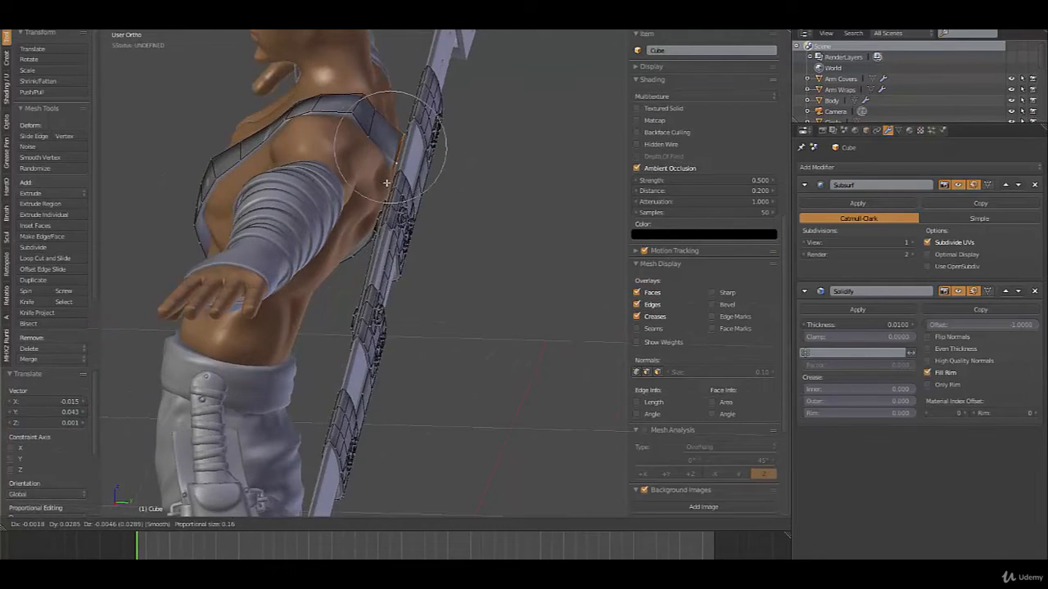
left_click(387, 183)
Move the strap section where it passes under the arm behind the sword about 0.04 toward the sword with proportional editing
middle_click_drag(392, 186, 312, 185)
scroll(407, 201, "up", 1)
key("Tab")
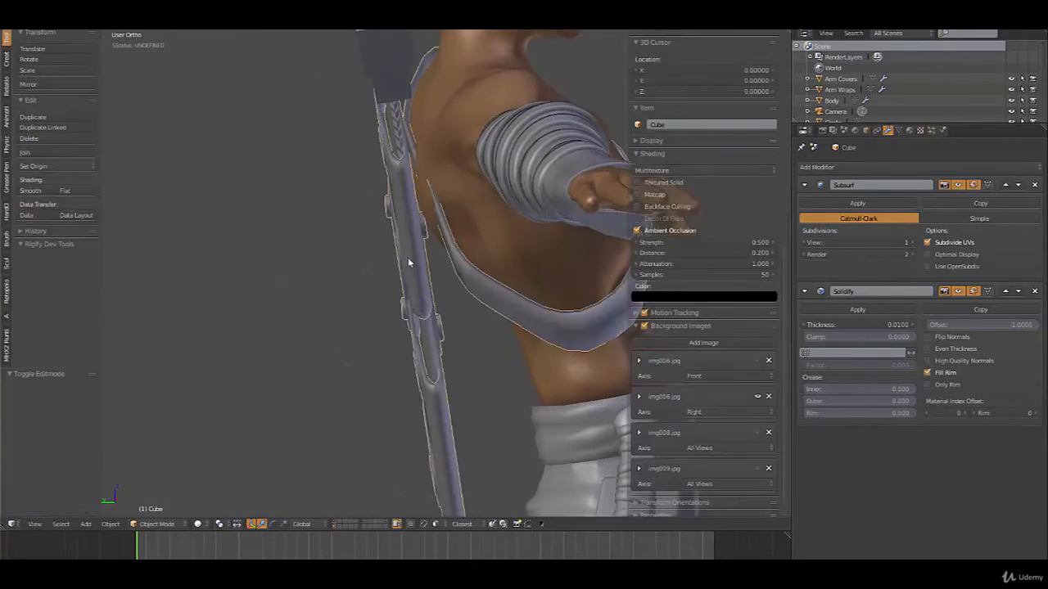
middle_click_drag(429, 308, 427, 280)
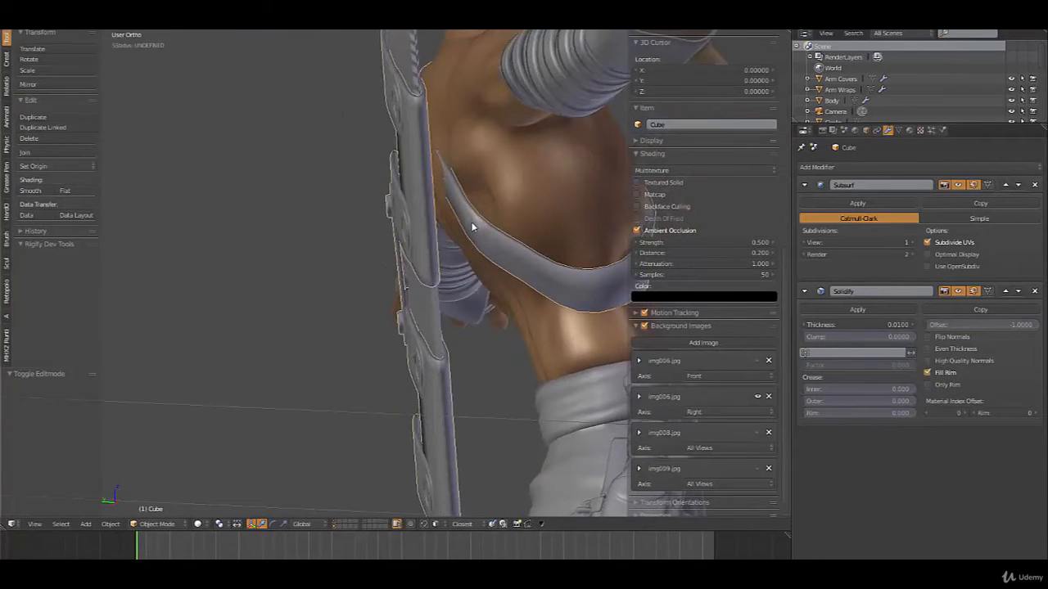
scroll(458, 200, "up", 3)
key("Tab")
mouse_move(440, 117)
middle_mouse_down()
mouse_move(451, 80)
mouse_move(456, 109)
middle_mouse_up()
key("z")
right_click(455, 109)
key("z")
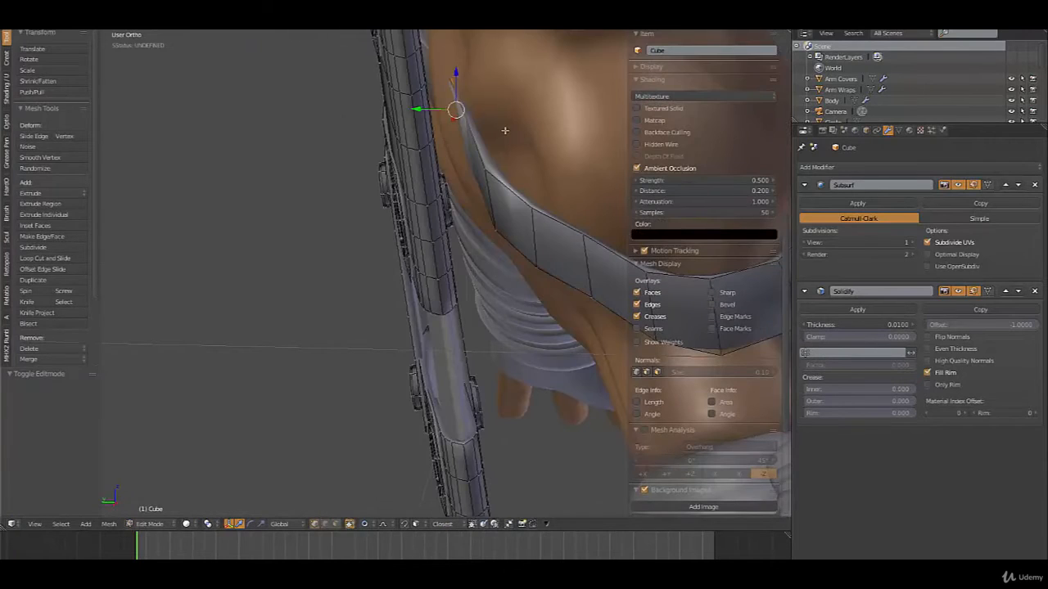
key("g")
scroll(488, 135, "up", 2)
left_click(482, 140)
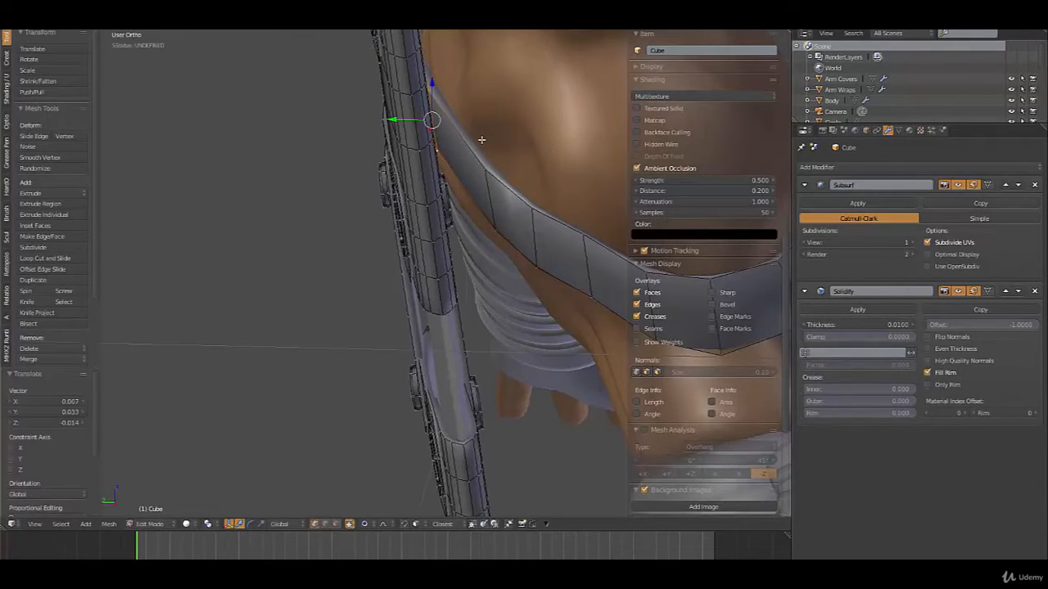
Add two loop cuts to the strap segment on the back beside the sword and move the selected section about 0.05 toward the body
middle_click_drag(480, 142, 457, 221)
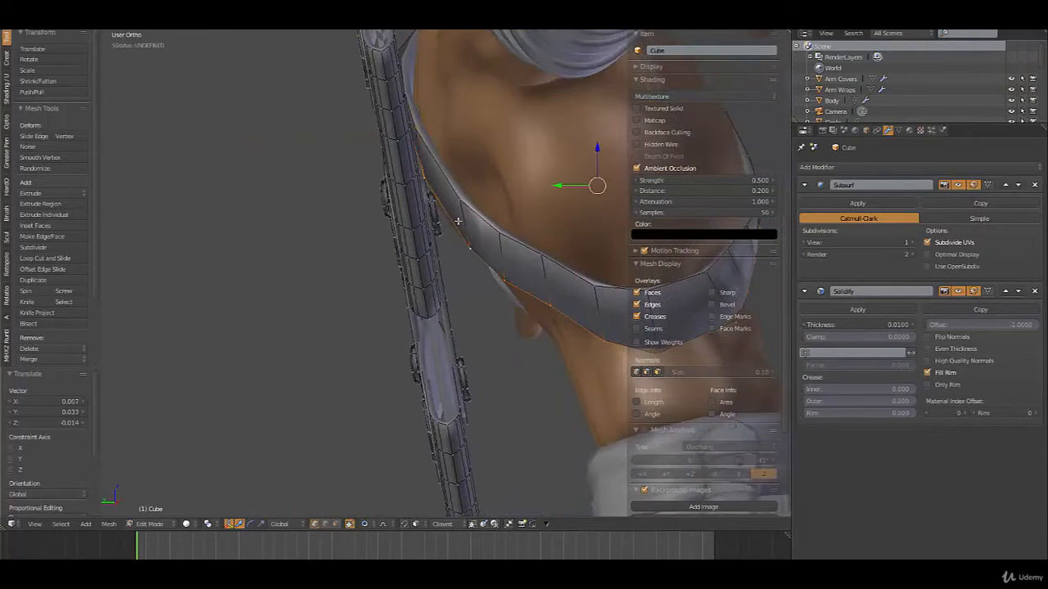
key("ctrl+r")
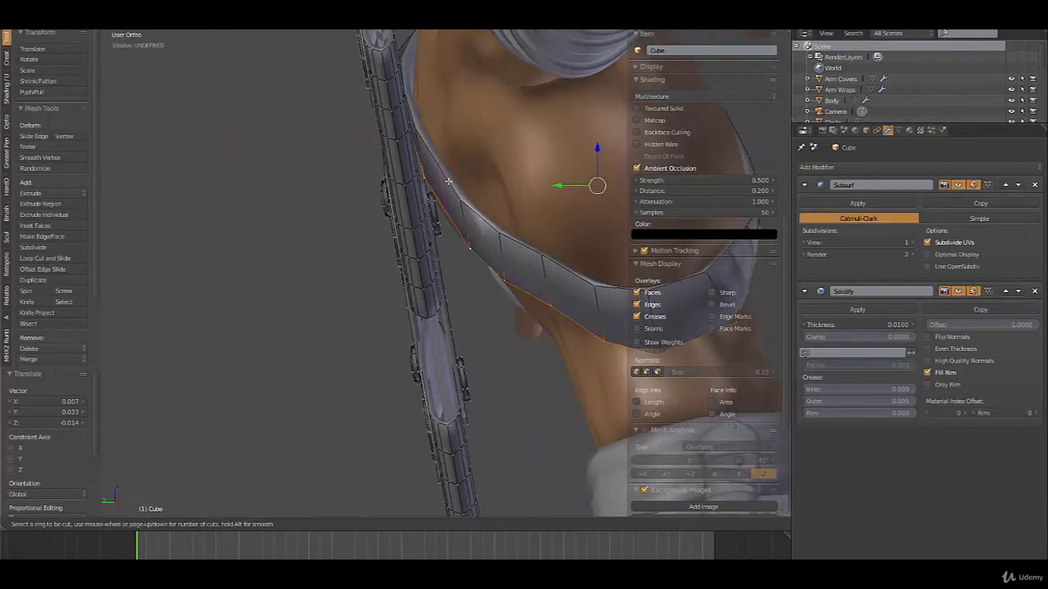
left_click(447, 181)
right_click(465, 222, "alt")
middle_click_drag(467, 226, 462, 238)
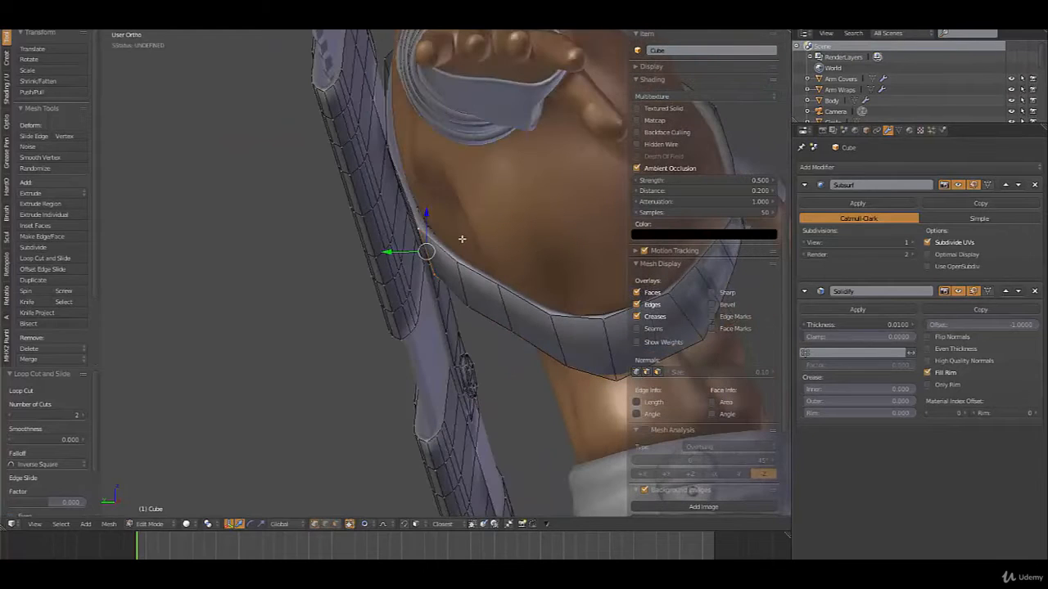
key("g")
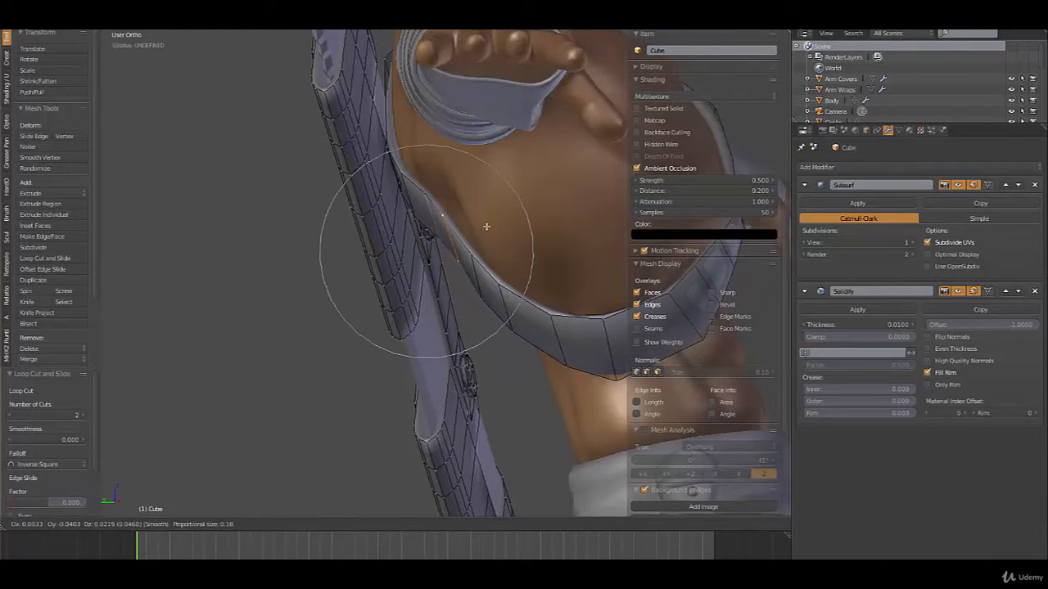
left_click(484, 230)
Refine the fit of the strap beside the sword with two more proportional moves using a larger radius, then clear the selection
middle_click_drag(483, 229, 452, 324)
key("g")
scroll(481, 234, "down", 4)
left_click(483, 234)
scroll(524, 235, "up", 1)
key("g")
left_click(519, 240)
key("a")
Move the strap loop at the side of the ribs about 0.03 upward with a larger proportional radius, then nudge it slightly more
middle_click_drag(406, 379, 383, 371)
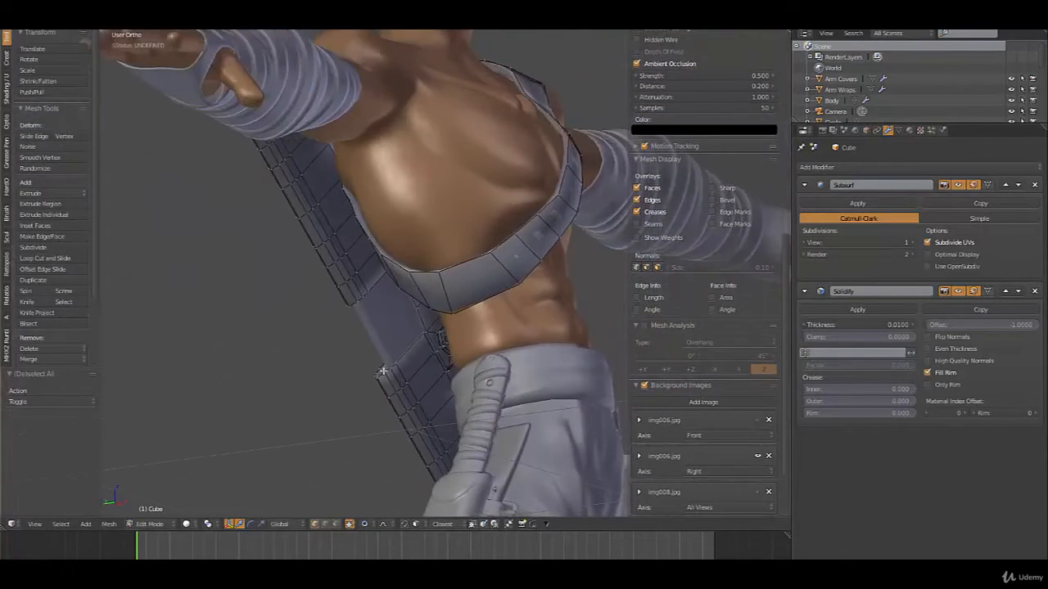
right_click(443, 297, "alt")
middle_click_drag(424, 327, 432, 361)
key("g")
scroll(392, 371, "down", 4)
left_click(392, 371)
key("g")
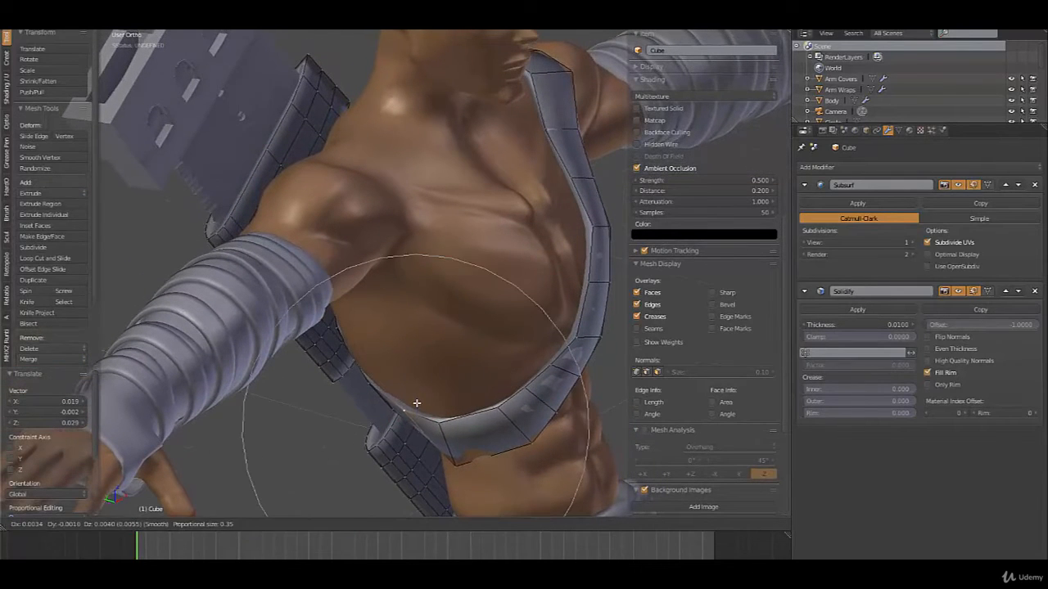
left_click(419, 405)
Move the selected part of the strap's lower edge at the side of the ribs about 0.015 with proportional editing
right_click(464, 478)
middle_click_drag(502, 458, 589, 452)
key("g")
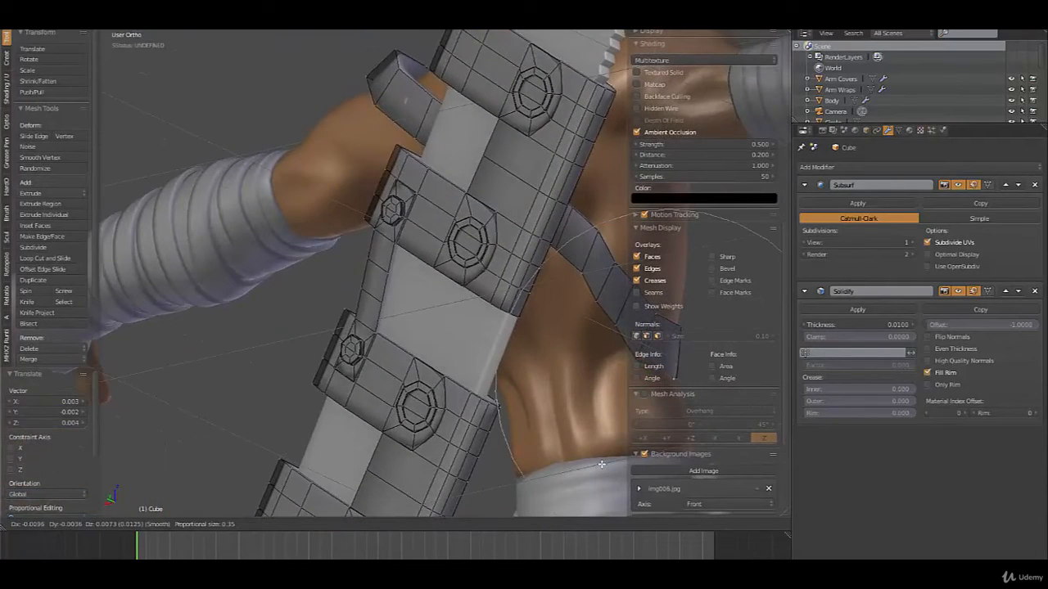
left_click(604, 464)
Refine the strap over the shoulder with two proportional moves, the first about 0.05 with a slightly smaller radius, then deselect and leave Edit Mode
middle_click_drag(603, 464, 405, 373)
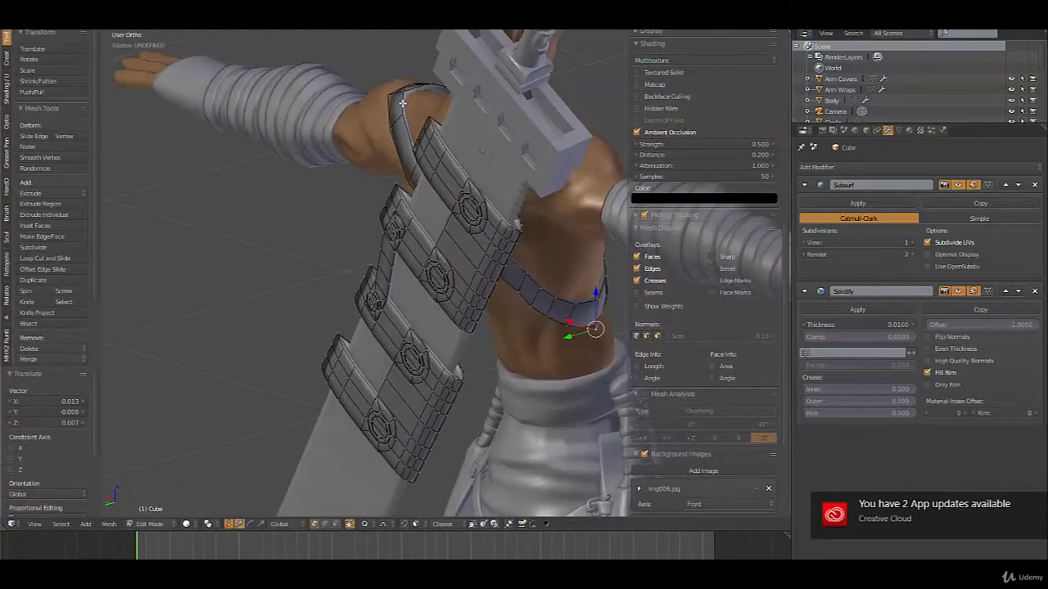
middle_click_drag(433, 141, 437, 123)
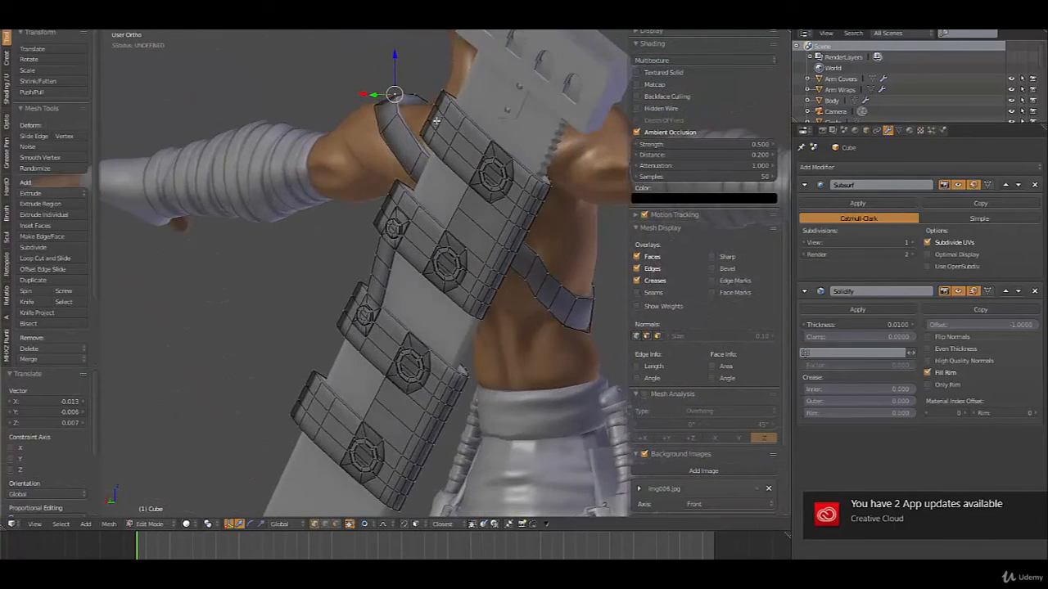
key("g")
scroll(440, 129, "up", 4)
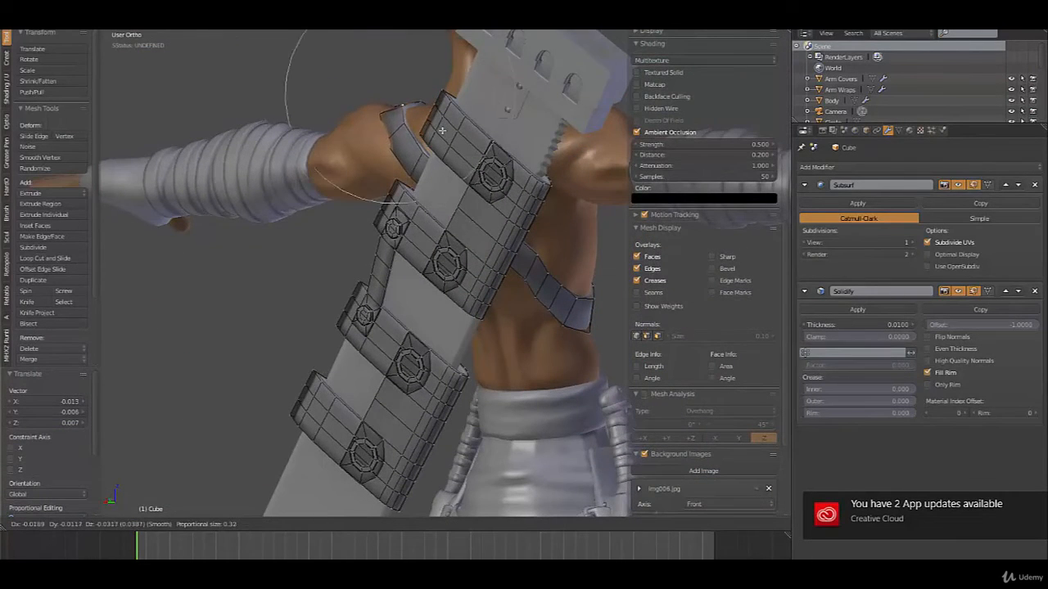
left_click(443, 125)
right_click(422, 85)
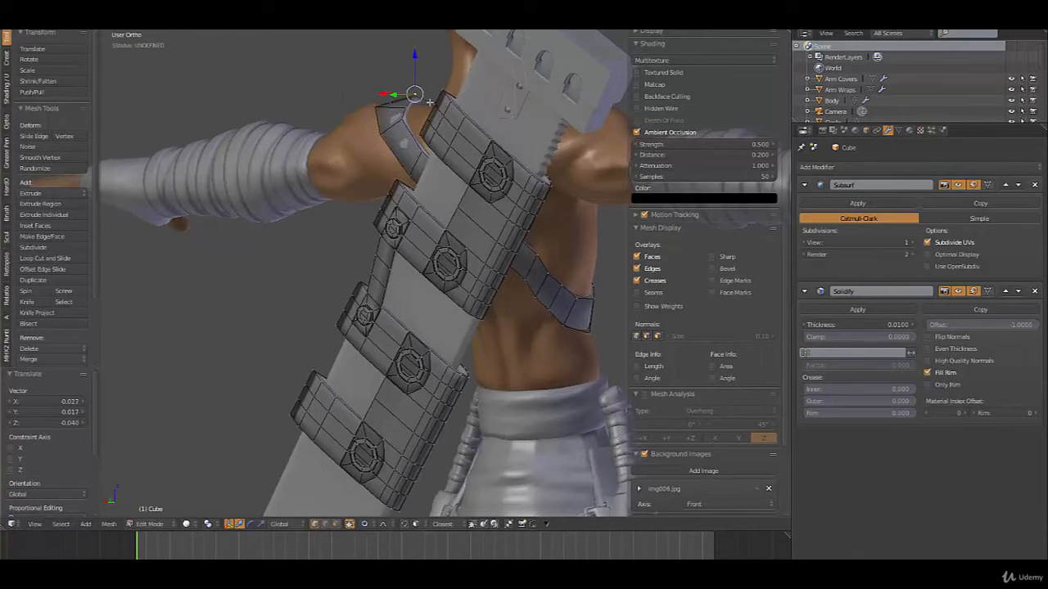
key("g")
left_click(430, 106)
key("a")
scroll(482, 228, "down", 1)
middle_click_drag(483, 231, 324, 285)
key("Tab")
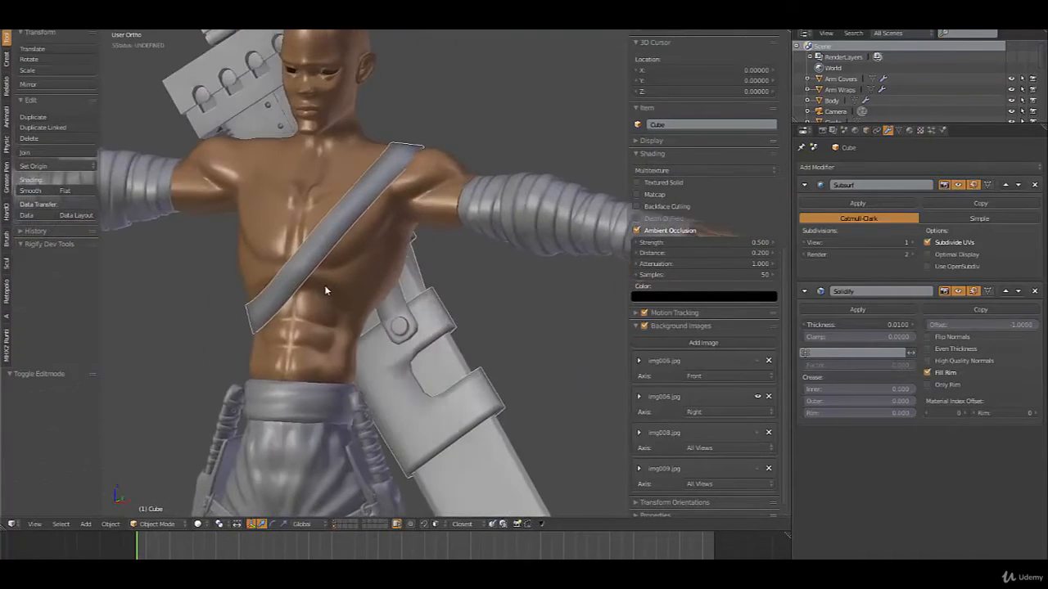
Add a 16-vertex circle of radius 1 around the feet within the strap mesh and extrude it about 0.25 upward along Z
key("Tab")
key("KP_1")
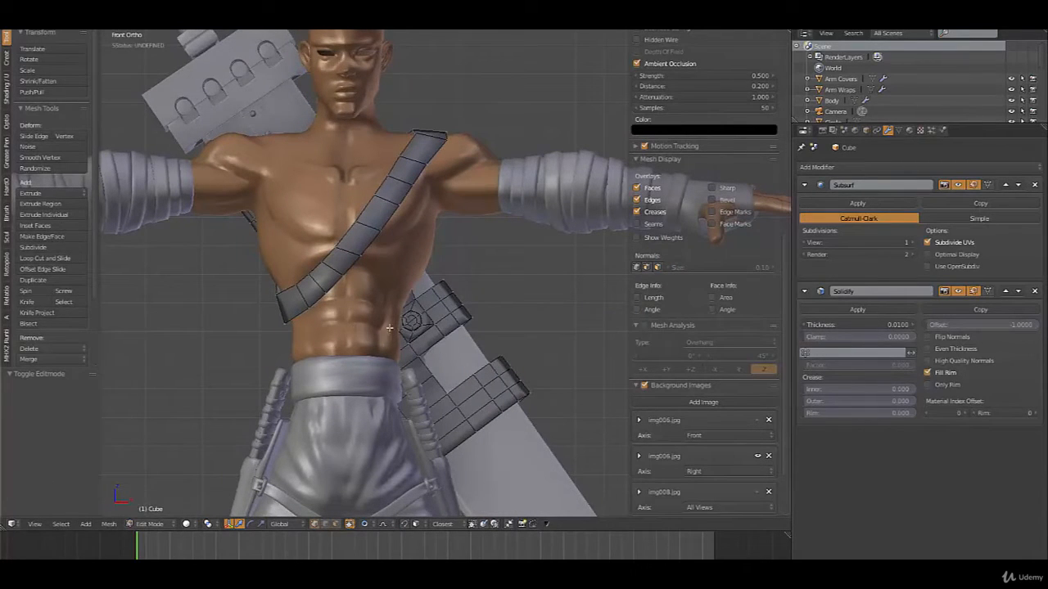
middle_click_drag(390, 328, 382, 295, "shift")
scroll(381, 295, "down", 6)
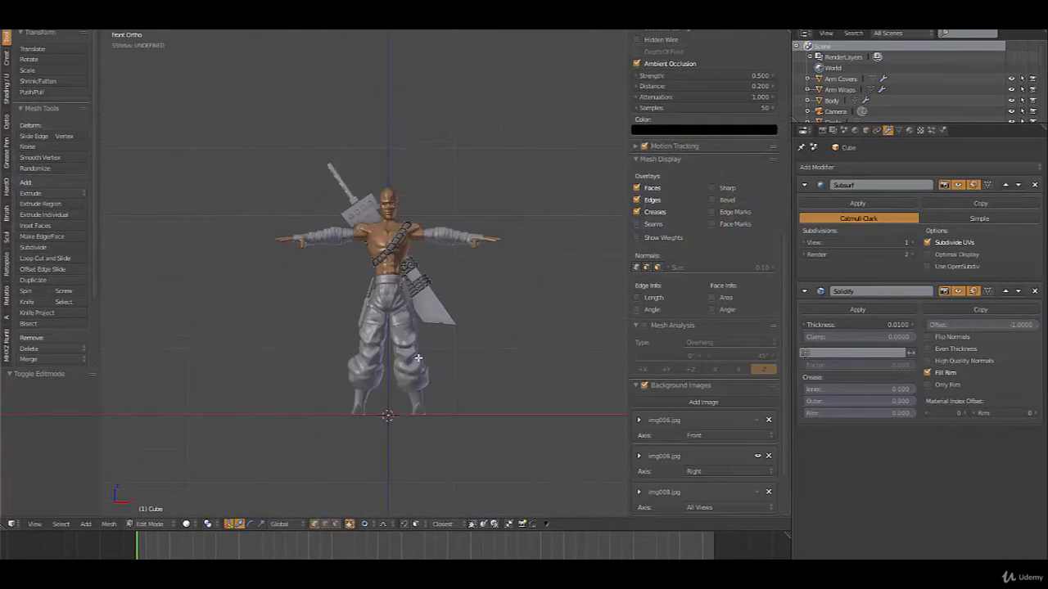
key("shift+a")
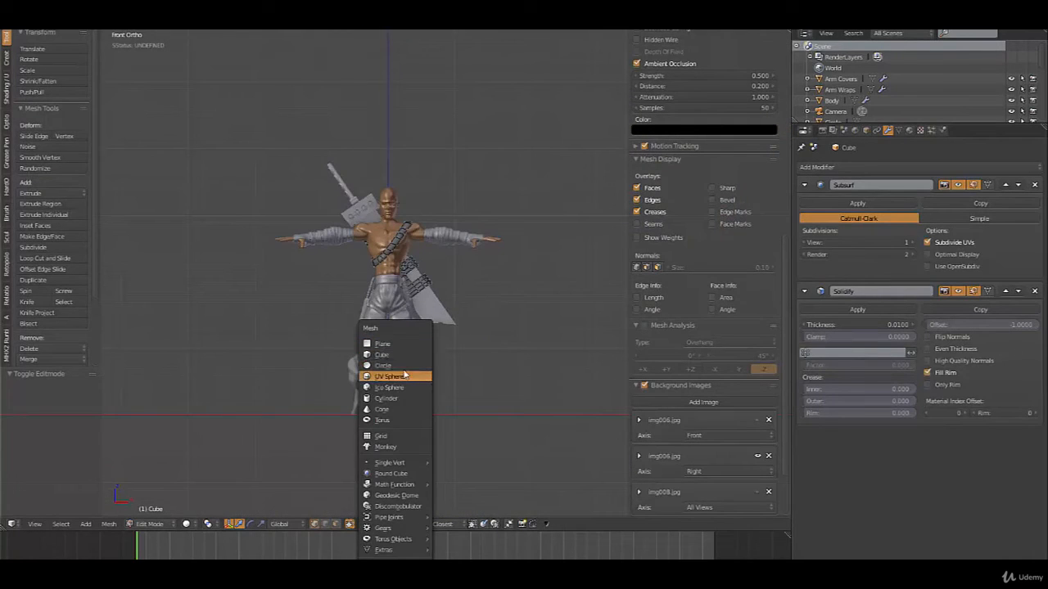
left_click(404, 369)
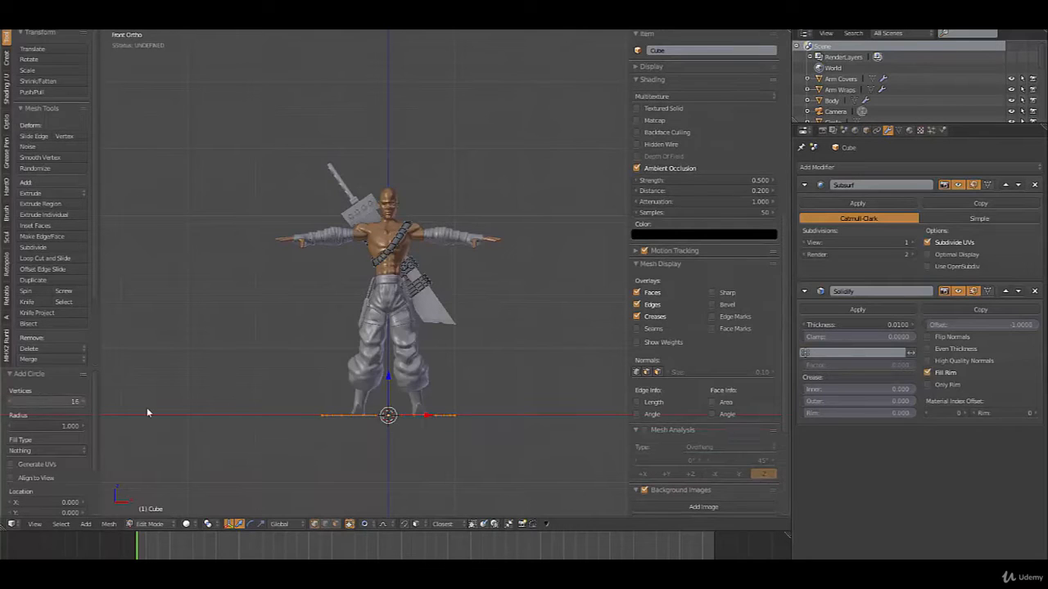
key("e")
key("z")
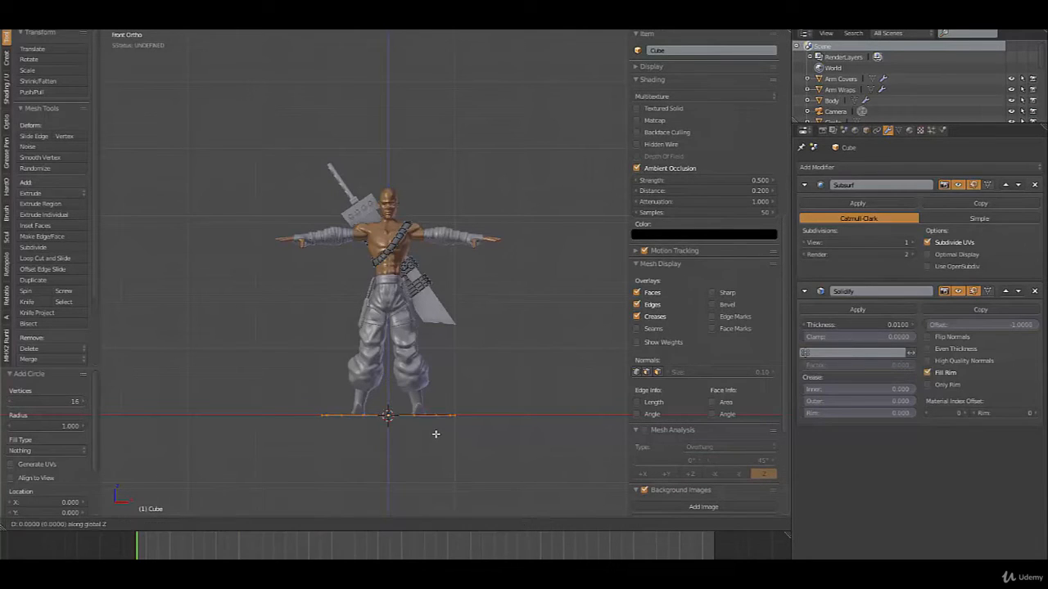
left_click(434, 419)
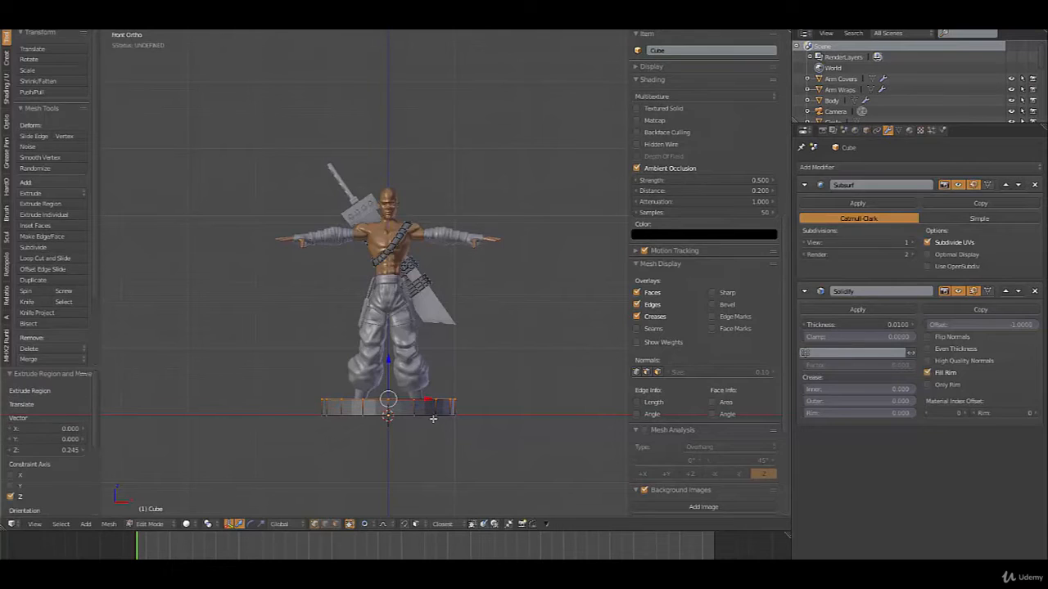
Select the whole linked ring around the feet and shade its faces smooth
key("ctrl+l")
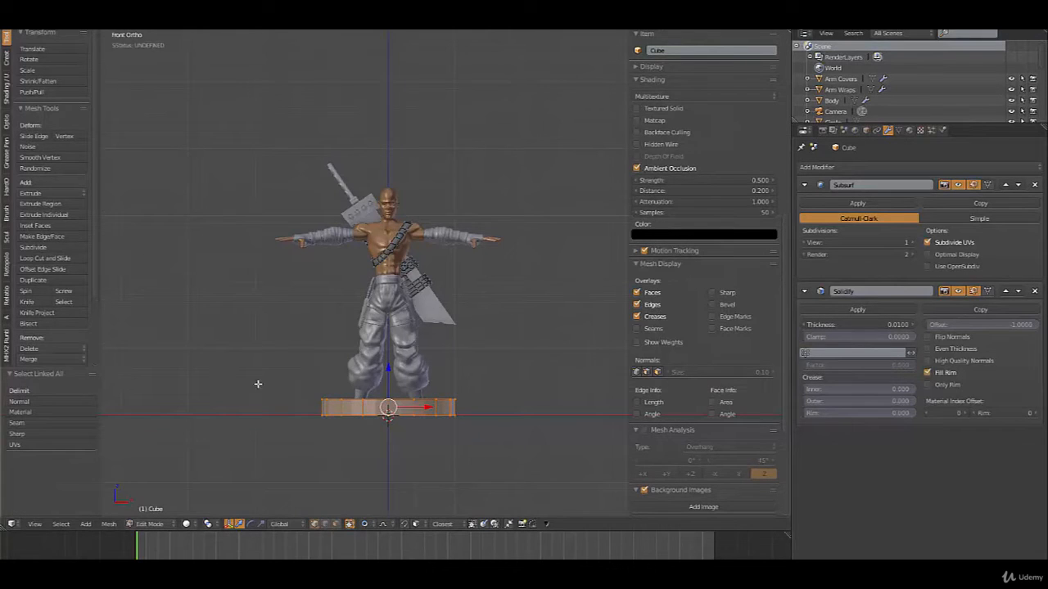
middle_click_drag(258, 384, 204, 414)
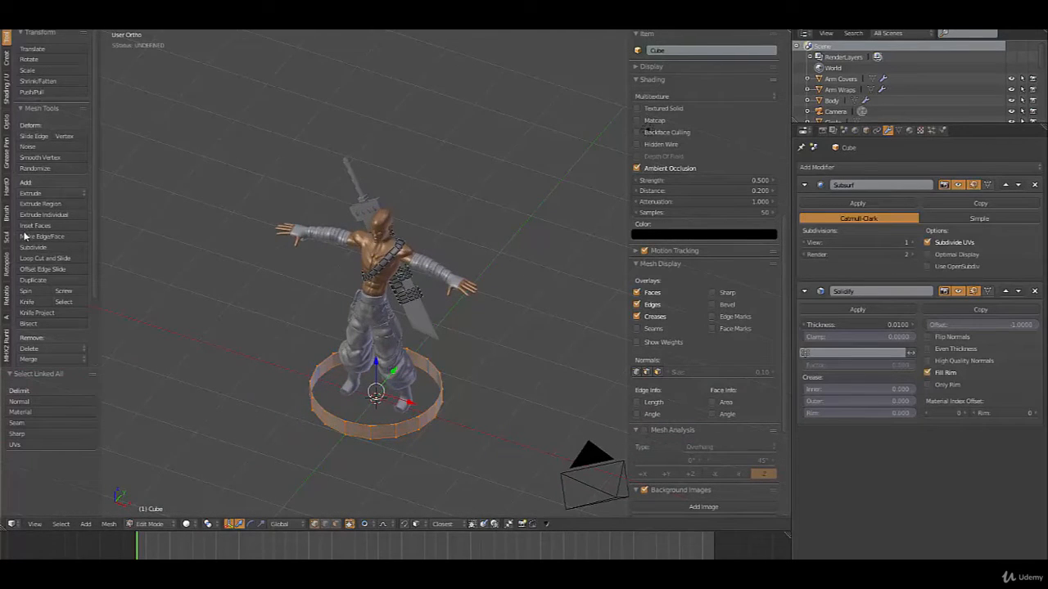
scroll(2, 171, "down", 4)
scroll(3, 171, "up", 1)
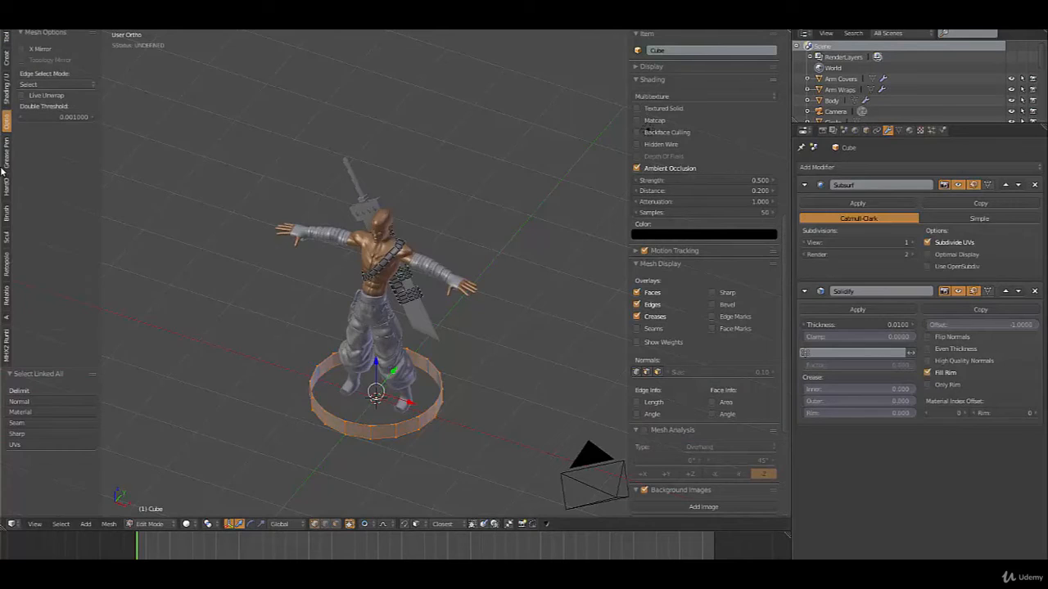
left_click(7, 97)
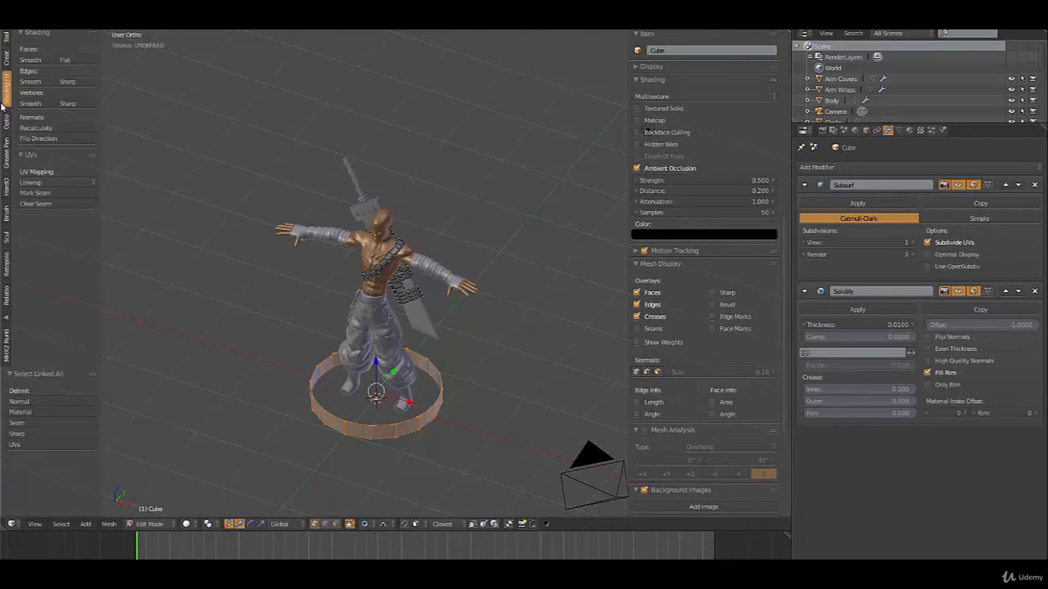
left_click(35, 64)
Scale the ring down to about 0.62 and raise it about 1.76 along Z to waist height
scroll(498, 394, "up", 5)
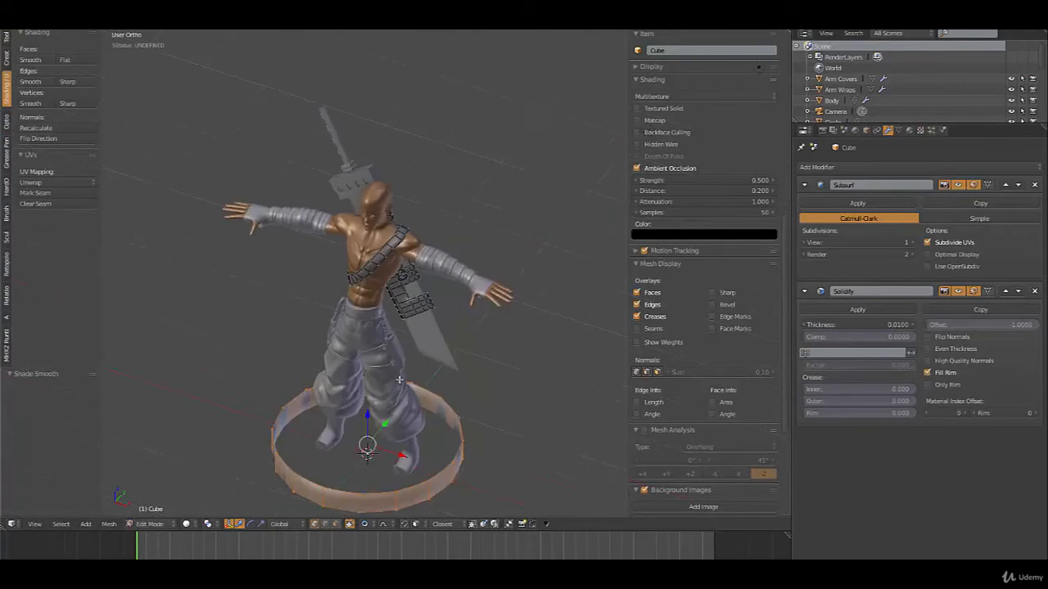
scroll(497, 394, "up", 4)
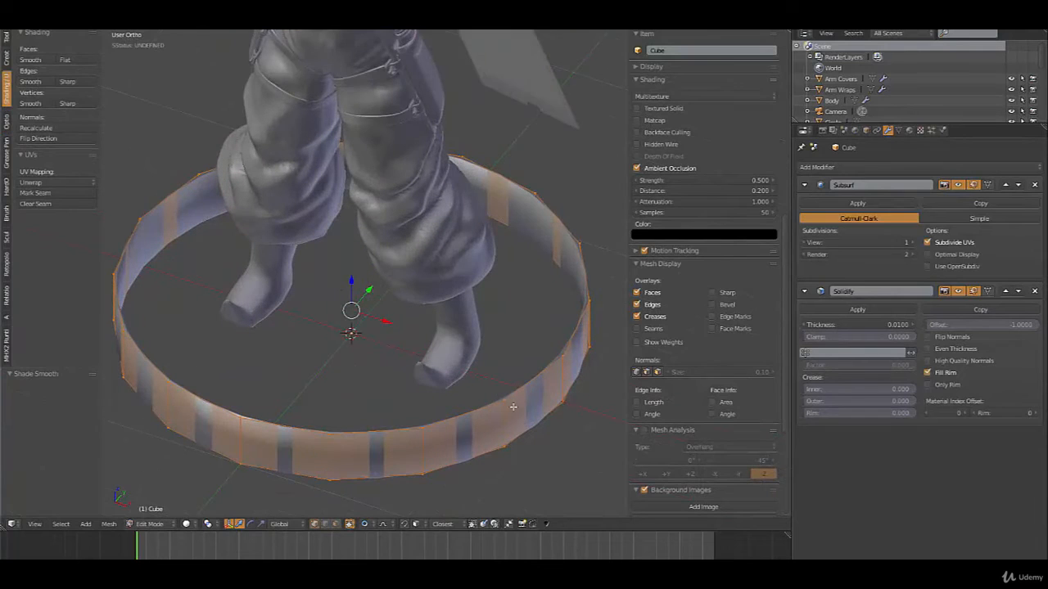
key("s")
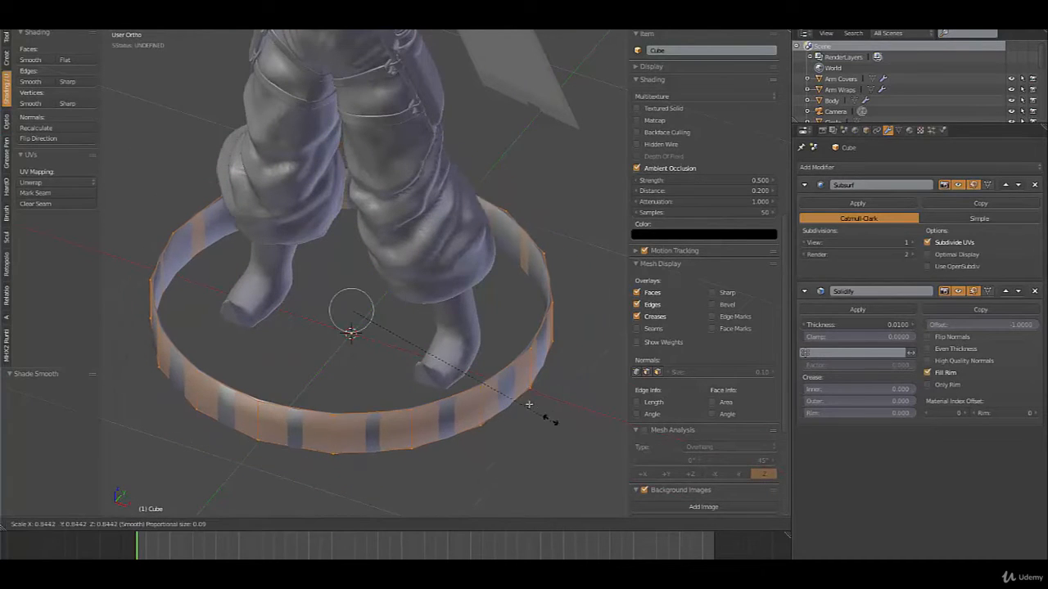
left_click(508, 385)
middle_click_drag(489, 435, 400, 382)
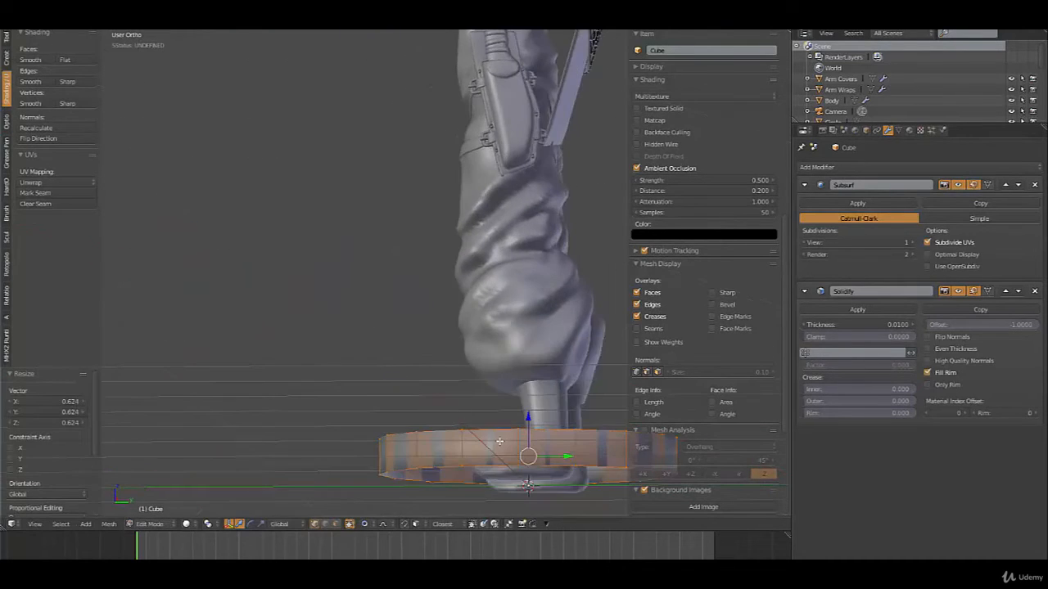
key("g")
key("z")
left_click(510, 361)
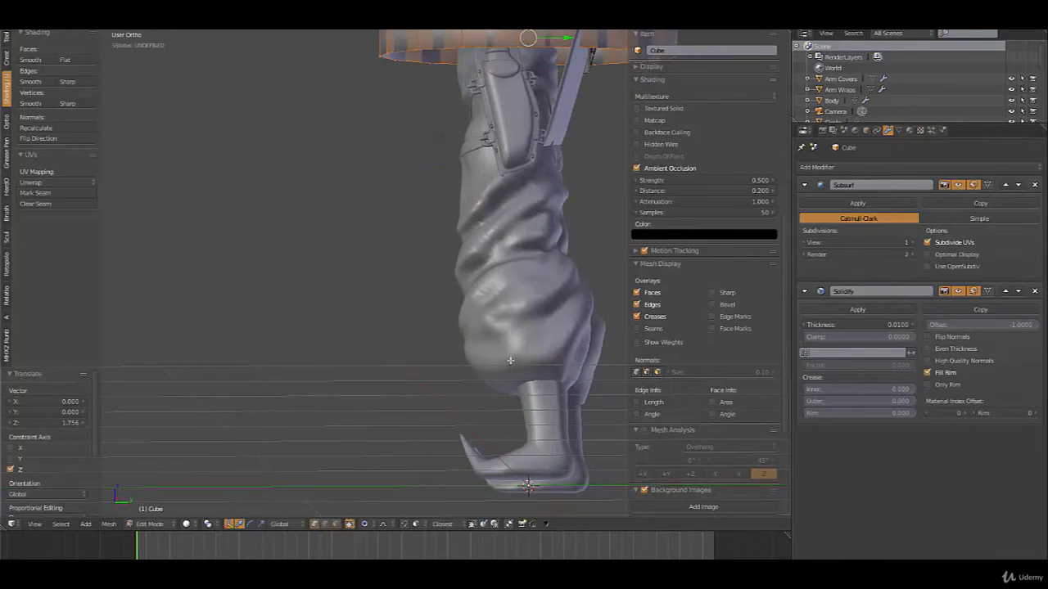
Move the ring about 0.26 farther up, just above the trousers' waistband, and scale it down to about 0.51
middle_click_drag(527, 57, 461, 270, "shift")
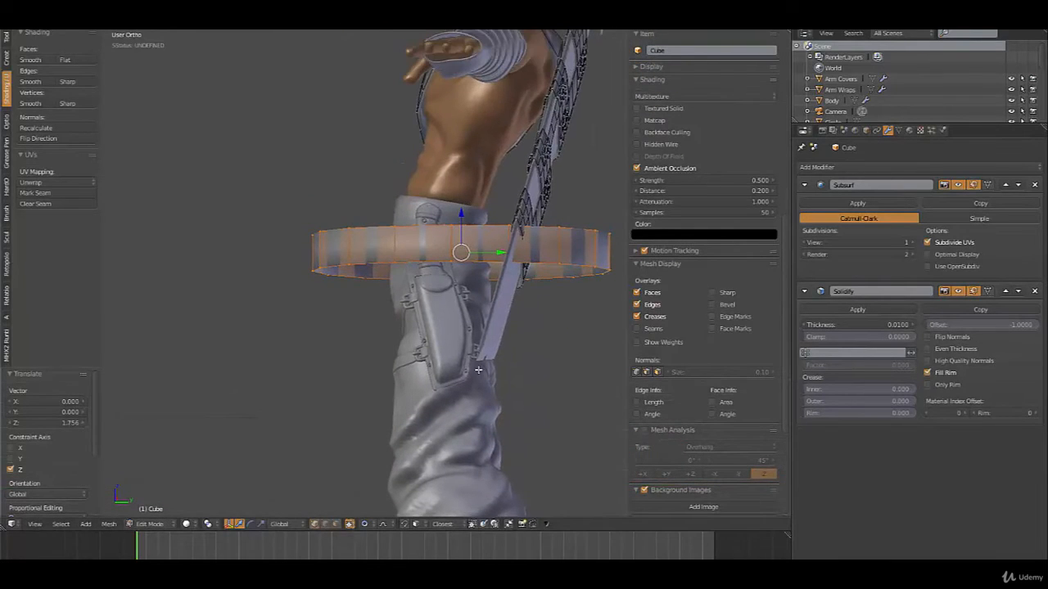
key("g")
left_click(469, 307)
key("s")
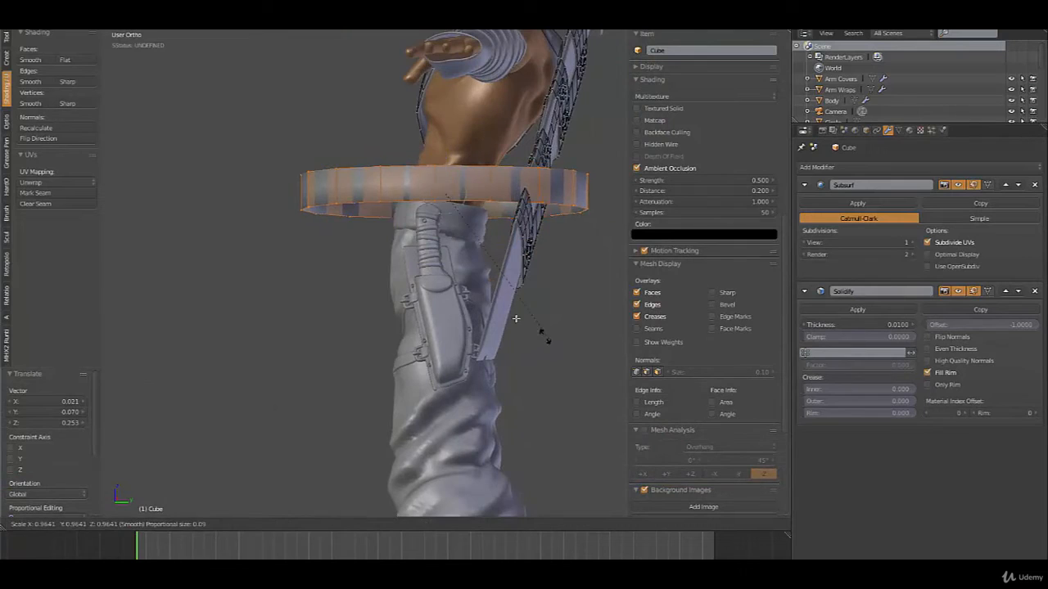
left_click(471, 284)
Stretch the ring's height by a factor of about 1.27 along Z in the front view
middle_click_drag(306, 266, 411, 279)
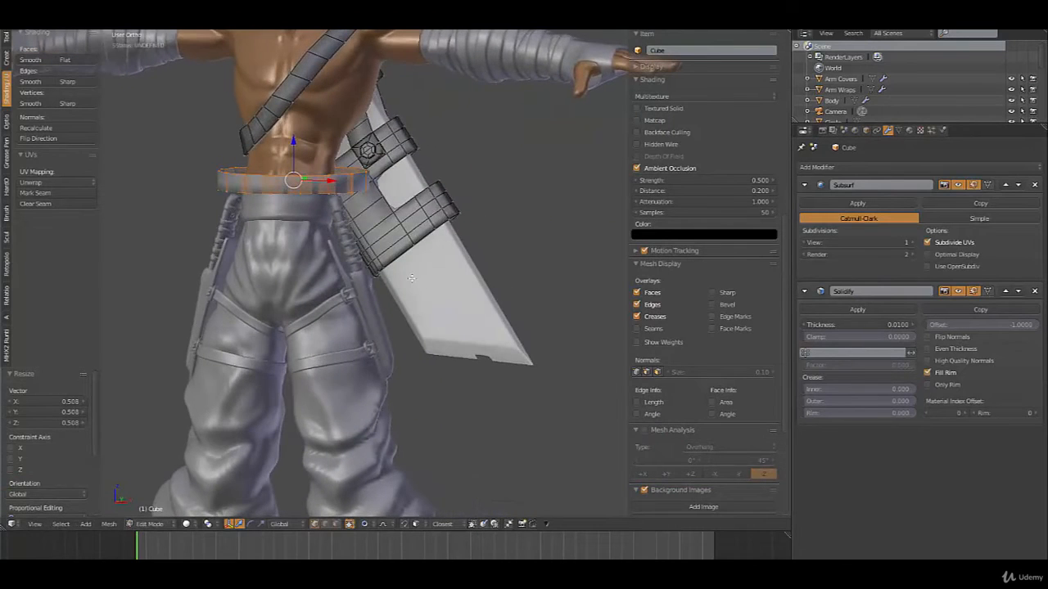
key("KP_1")
scroll(398, 271, "up", 4)
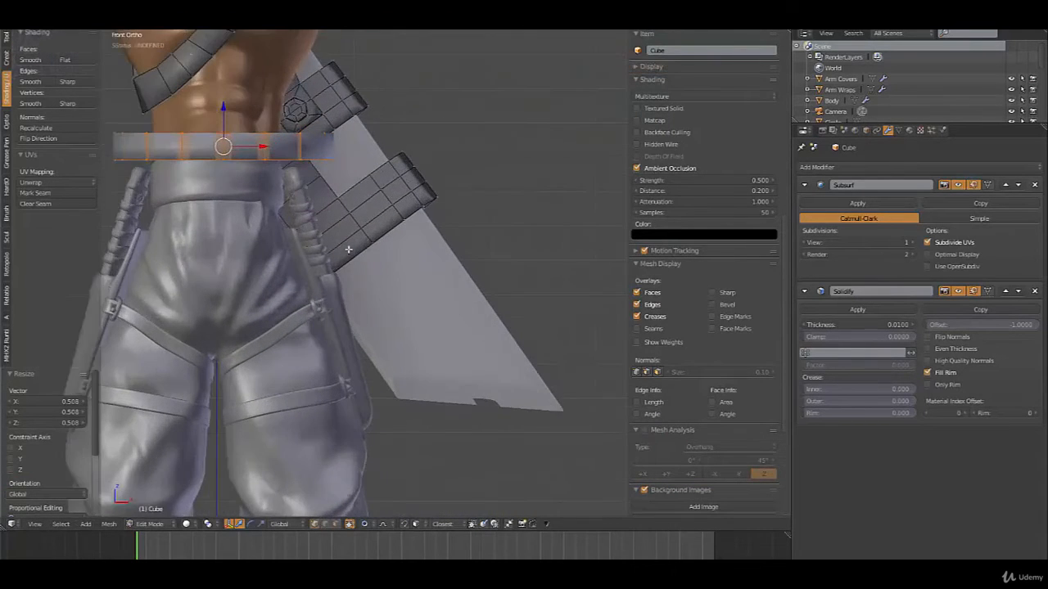
key("s")
key("z")
left_click(496, 285)
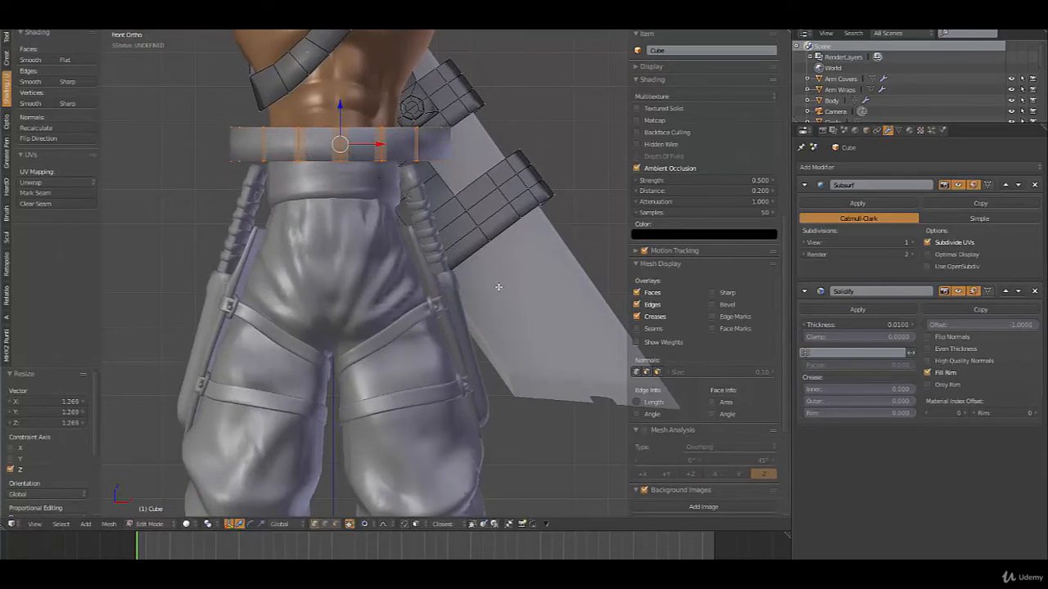
Select the complete linked ring at the waist and make its normals consistent
key("ctrl+l")
key("ctrl+n")
middle_click_drag(366, 190, 375, 244)
Scale the waist ring down to about 0.67 in the front view, then stretch its height about 1.39 along Z
key("KP_1")
scroll(375, 244, "up", 2)
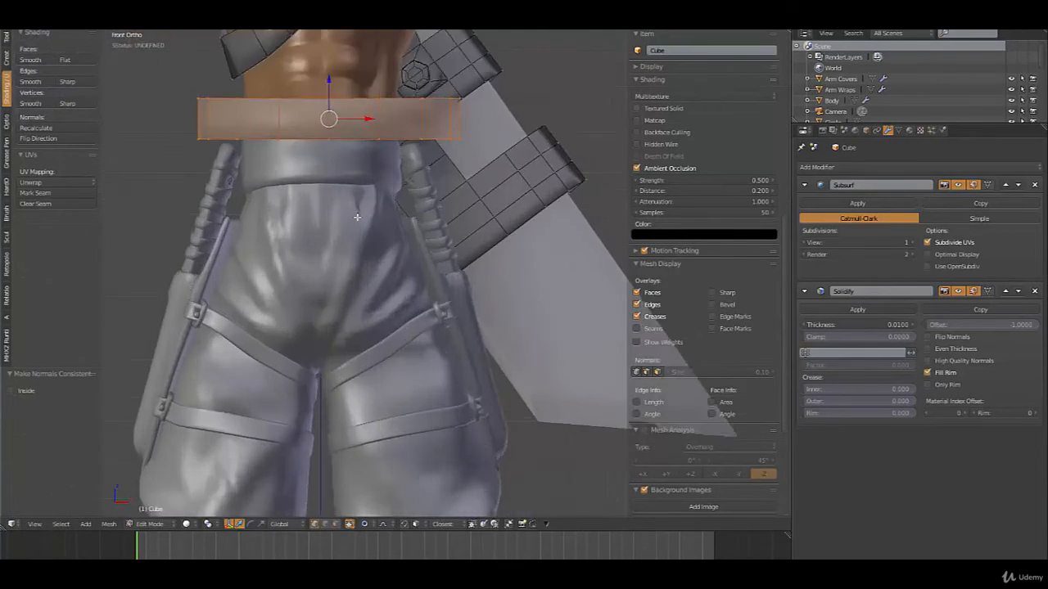
middle_click_drag(456, 201, 524, 318, "shift")
key("s")
left_click(476, 288)
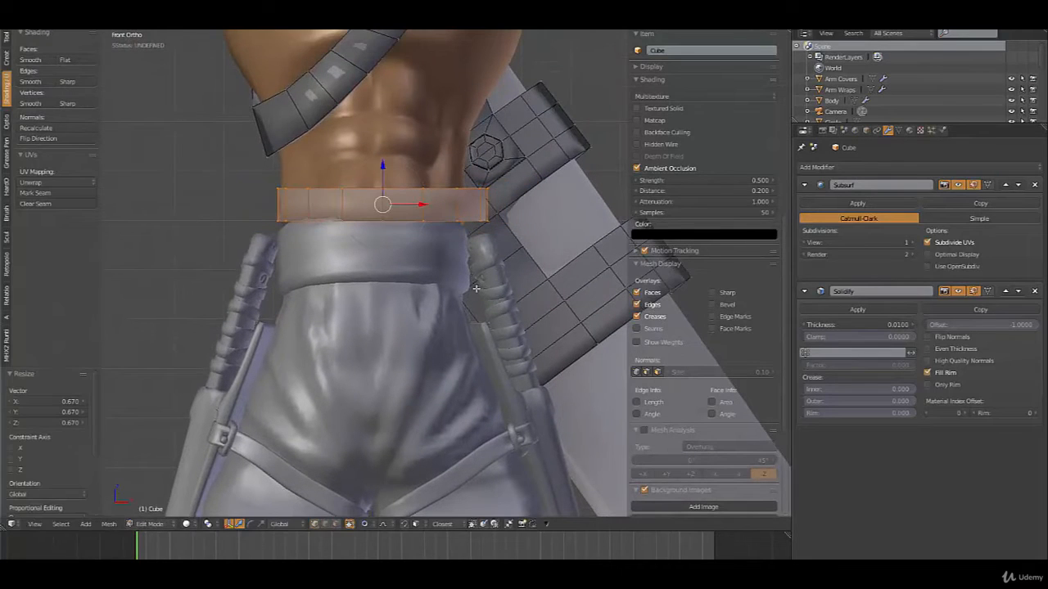
key("s")
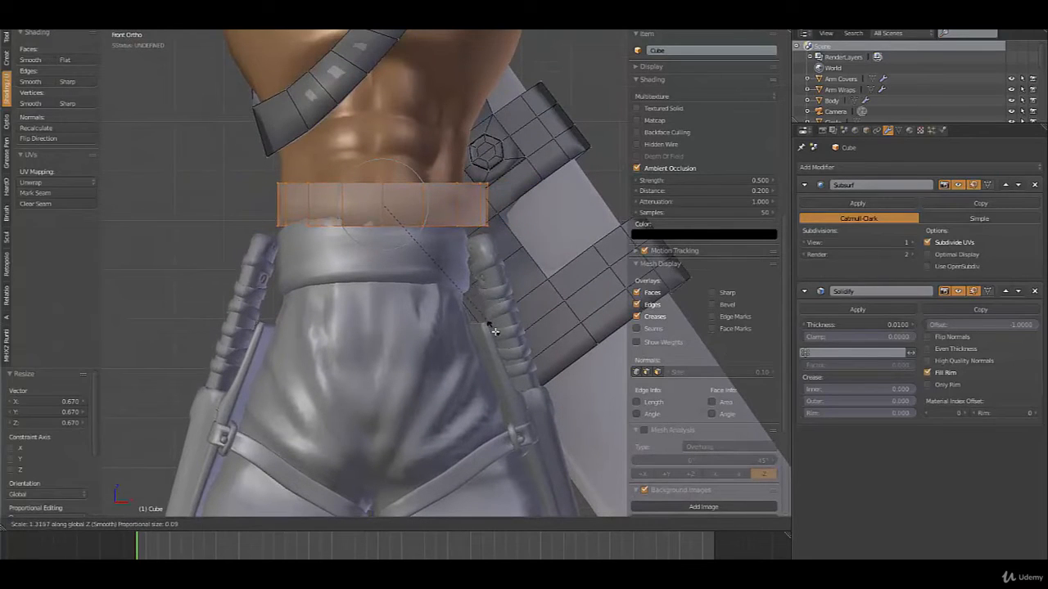
left_click(488, 317)
Move the waist ring about 0.03 upward, tilt it about 11° in the side view to follow the waistband's slope, and nudge it into place
key("g")
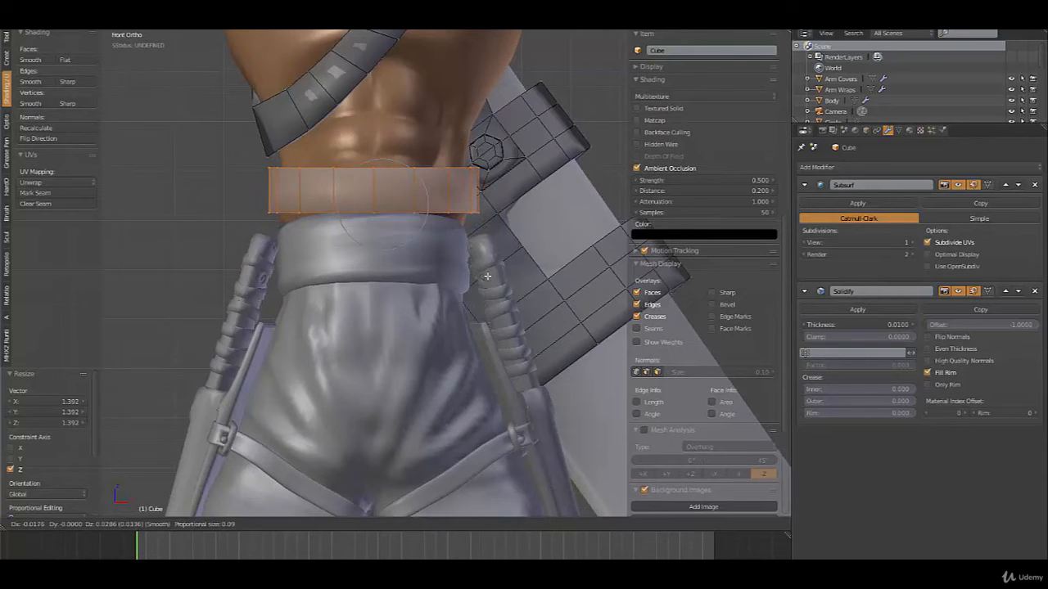
left_click(487, 276)
middle_click_drag(487, 275, 378, 242)
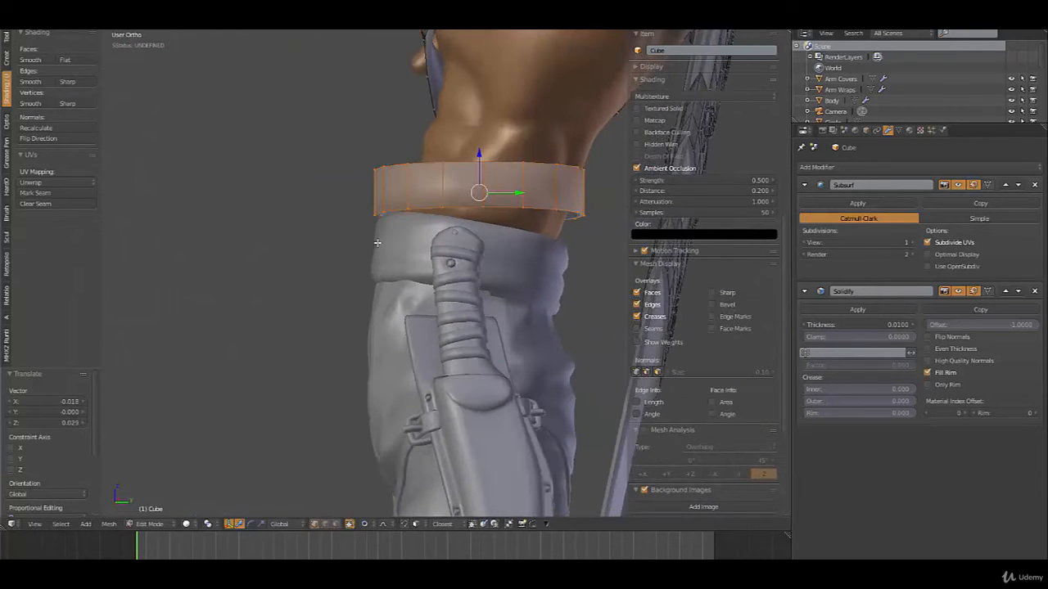
key("r")
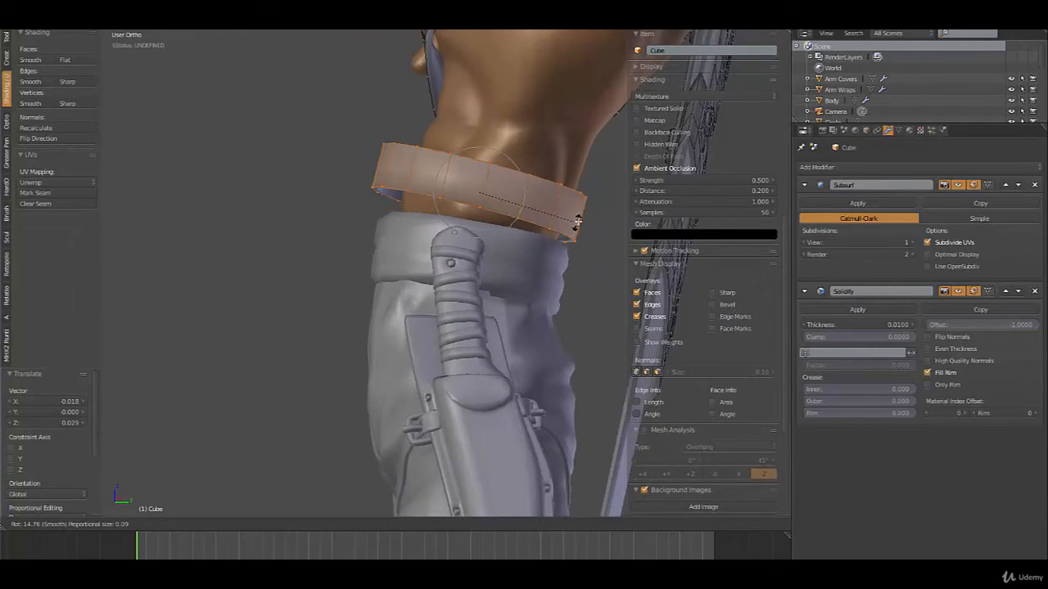
left_click(581, 216)
key("g")
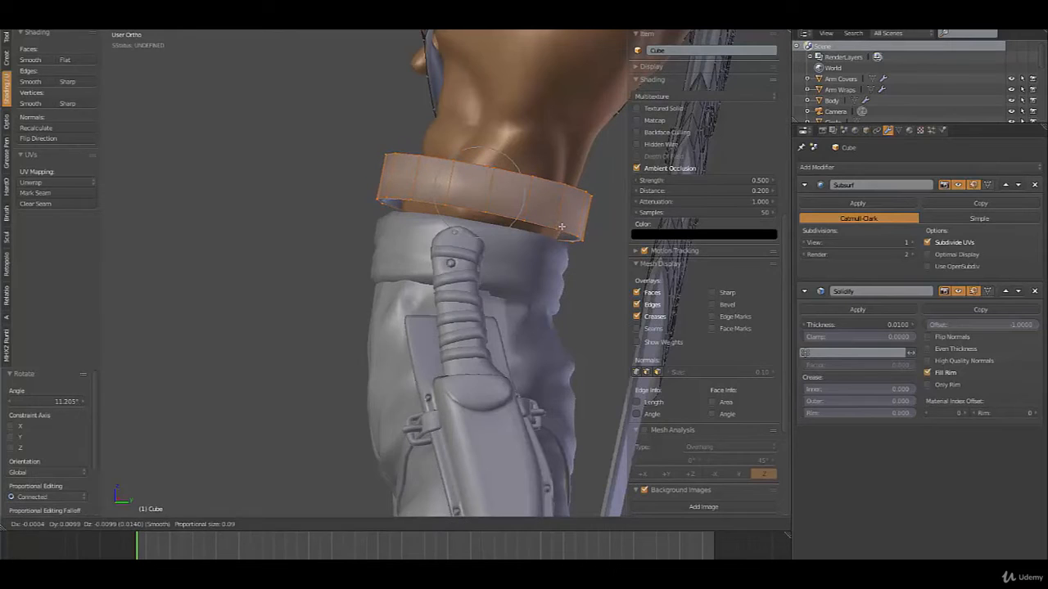
left_click(559, 229)
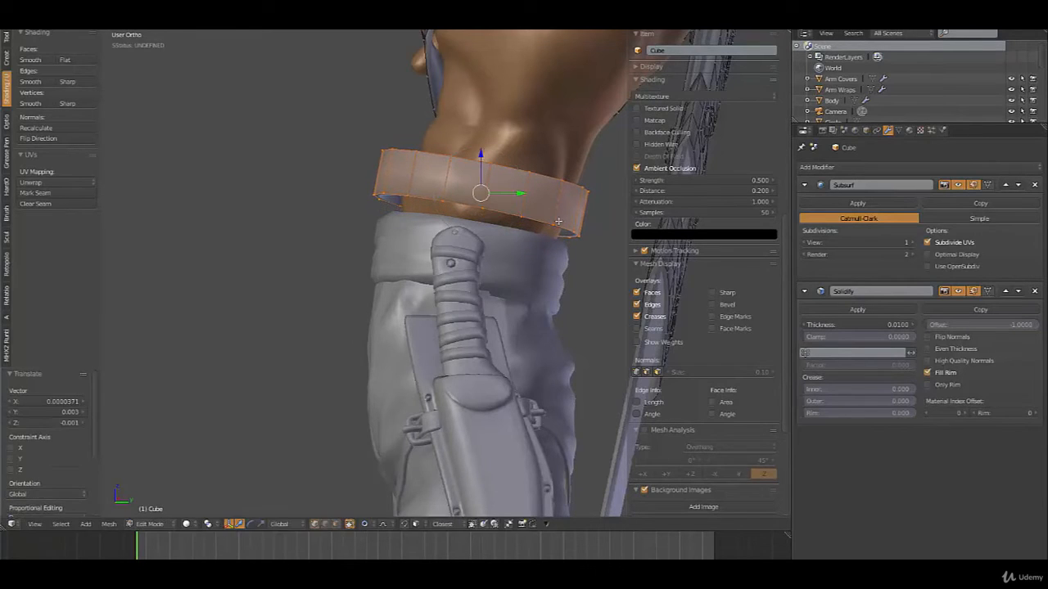
Scale the waist ring to about 0.885 along Y, then nudge it about 0.01 backward and down around the waist
key("s")
key("y")
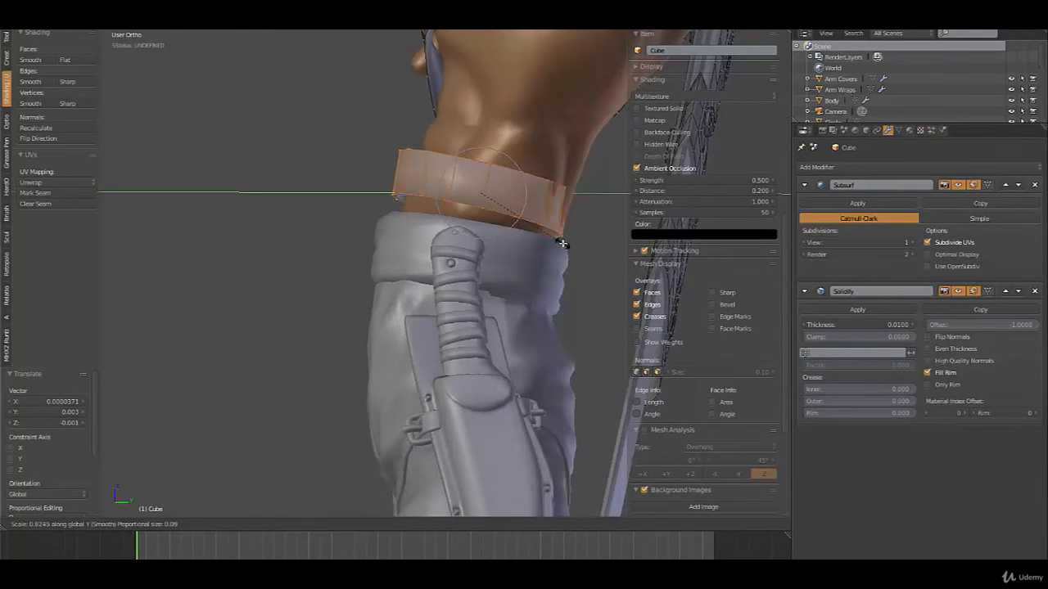
left_click(570, 243)
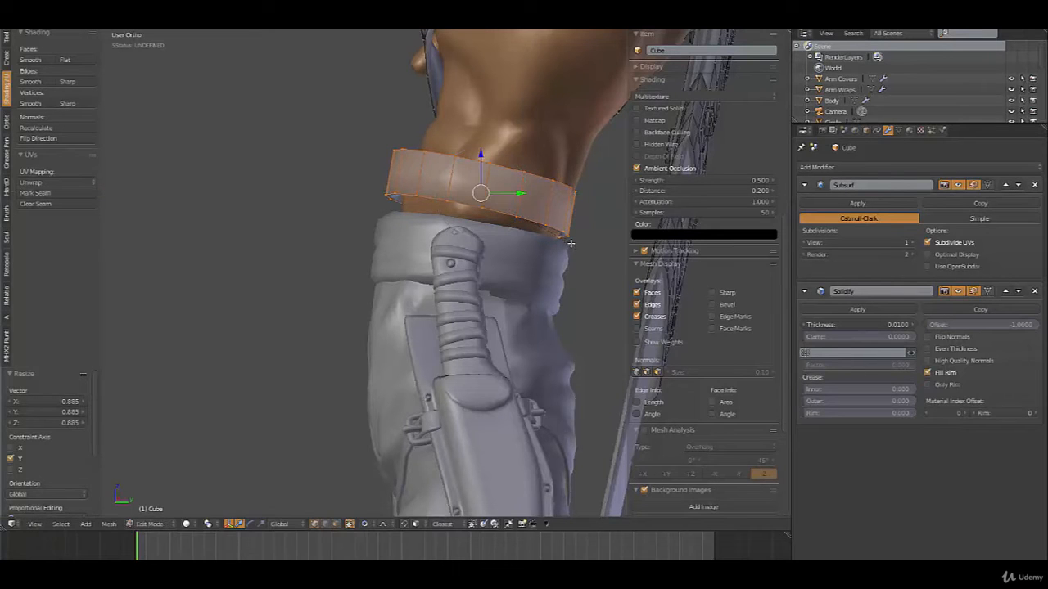
key("g")
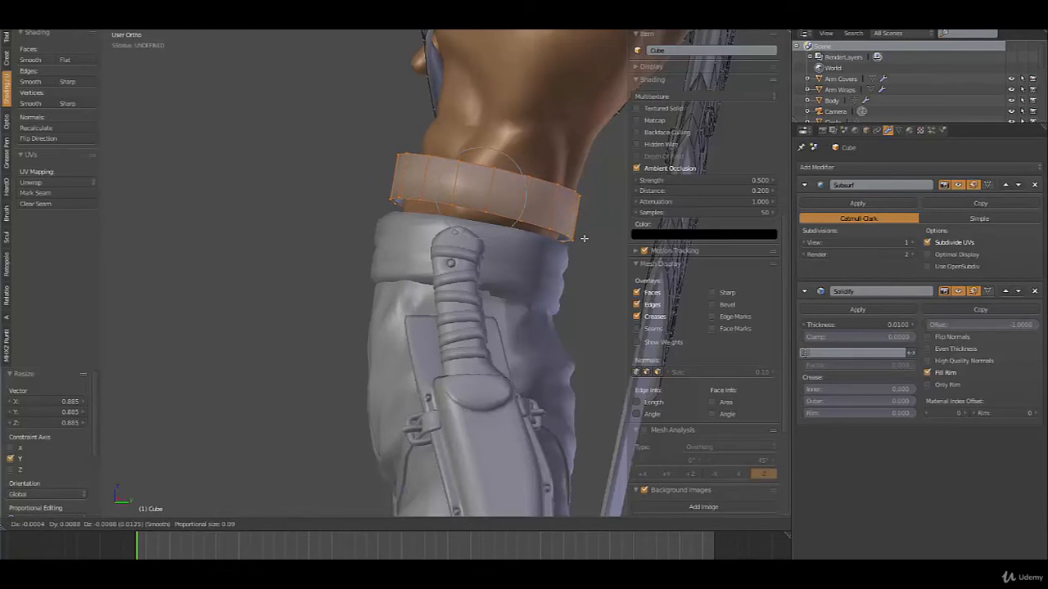
left_click(583, 238)
Narrow the waist ring to about 0.916 along X so it sits closer to the sides of the waist
middle_click_drag(532, 241, 531, 281)
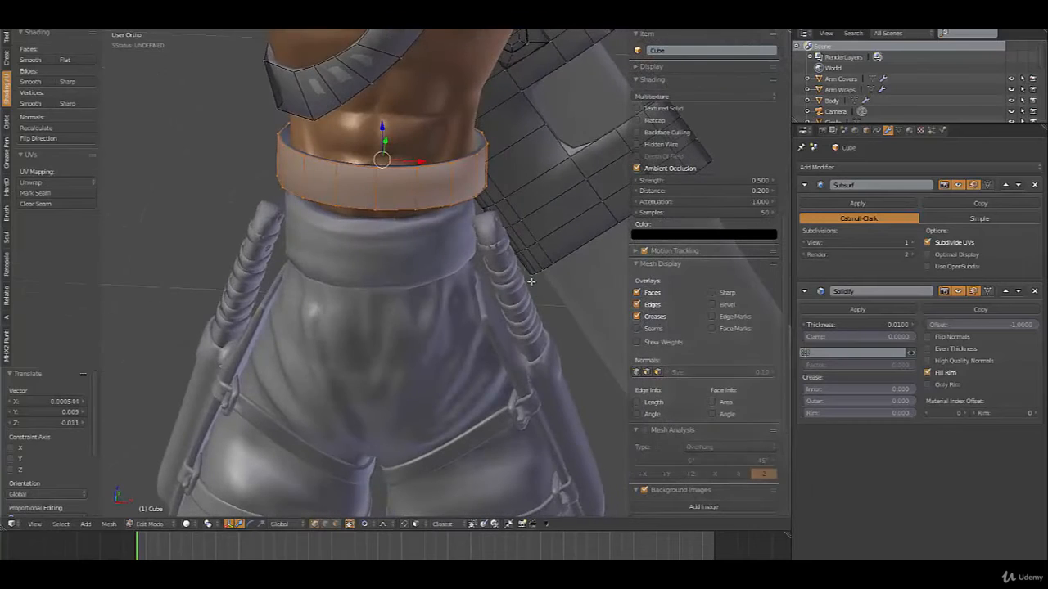
key("s")
key("x")
left_click(551, 214)
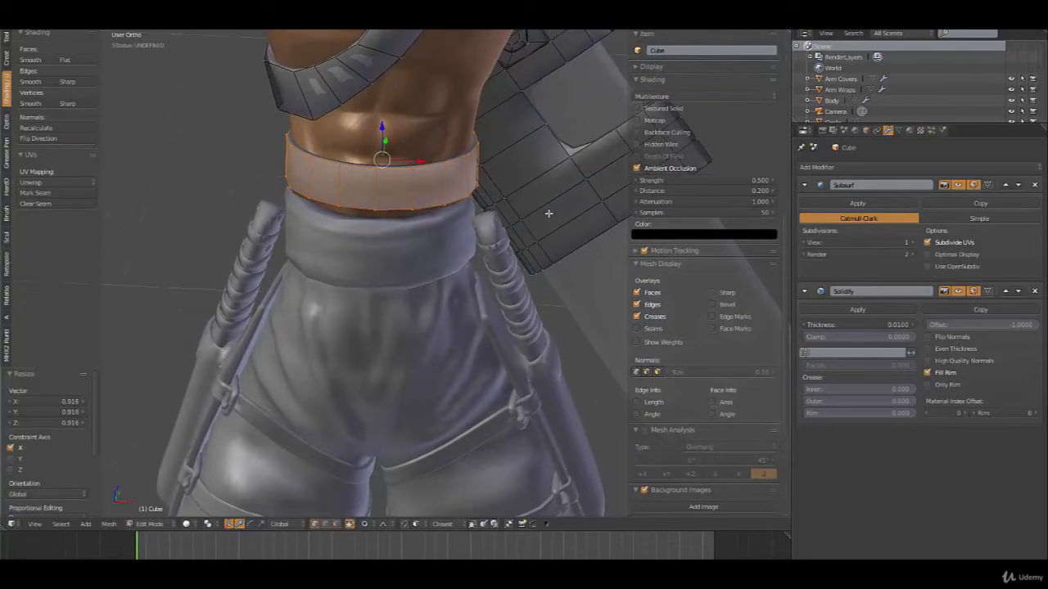
middle_click_drag(549, 214, 400, 209)
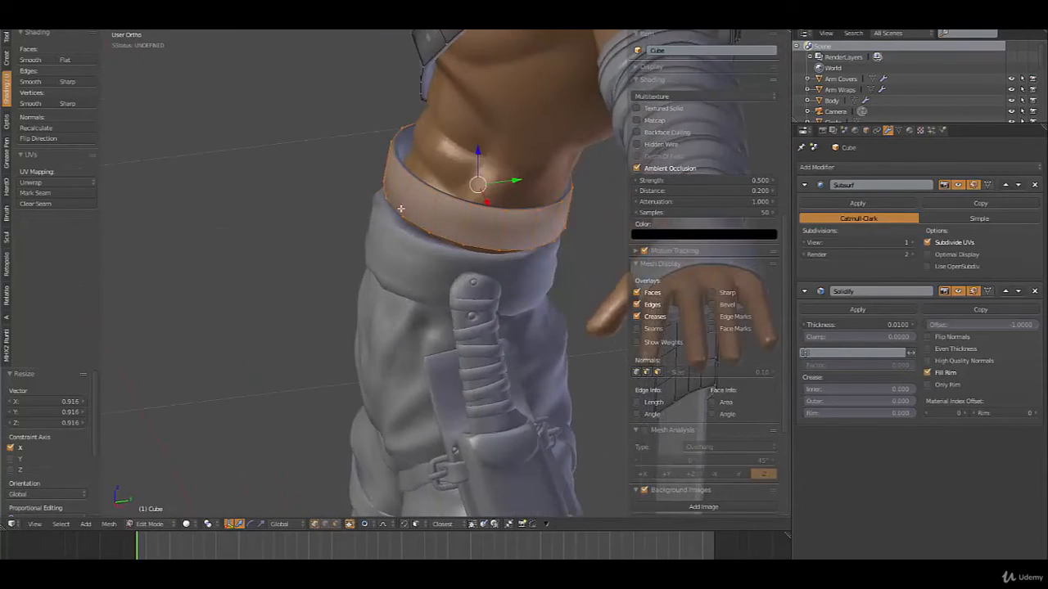
Move the ring's upper front-centre vertex about 0.03 back toward the abdomen, using smooth proportional editing with a size of about 0.18
middle_click_drag(396, 142, 410, 192)
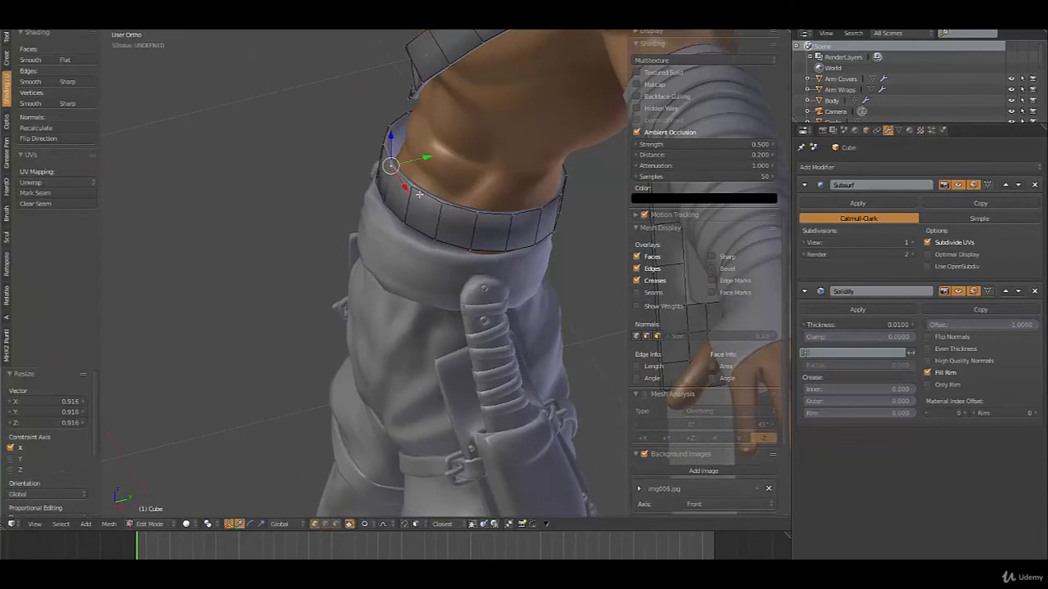
middle_click_drag(419, 194, 408, 195)
key("g")
scroll(416, 197, "down", 5)
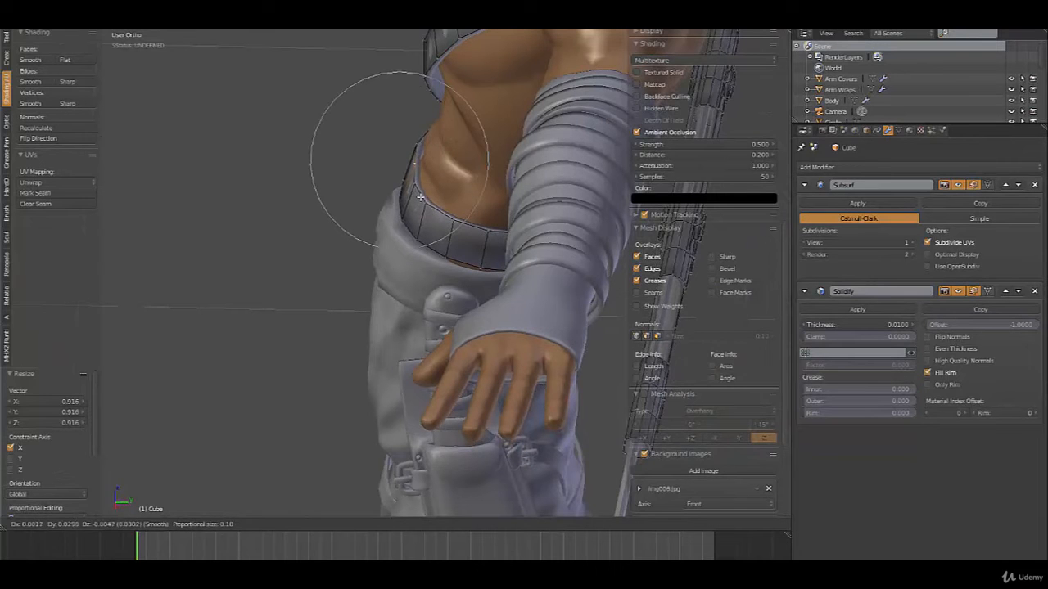
left_click(420, 196)
mouse_move(420, 196)
middle_mouse_down()
mouse_move(458, 193)
mouse_move(409, 196)
middle_mouse_up()
Leave mesh editing, show the last layer with the belt buckle, and give the buckle smooth shading
key("KP_1")
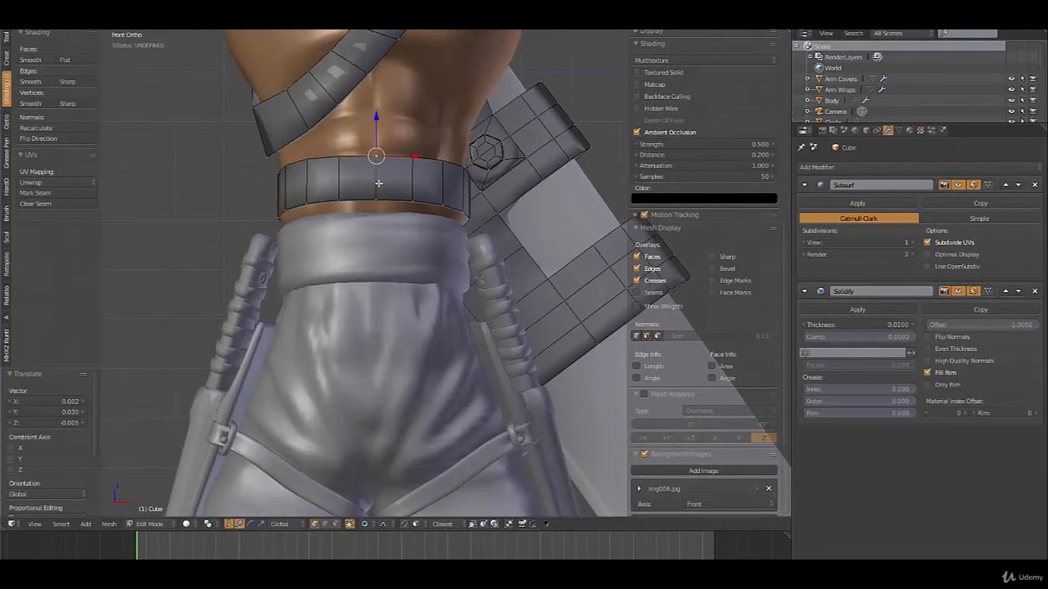
scroll(388, 243, "down", 6)
middle_click_drag(463, 403, 445, 218, "shift")
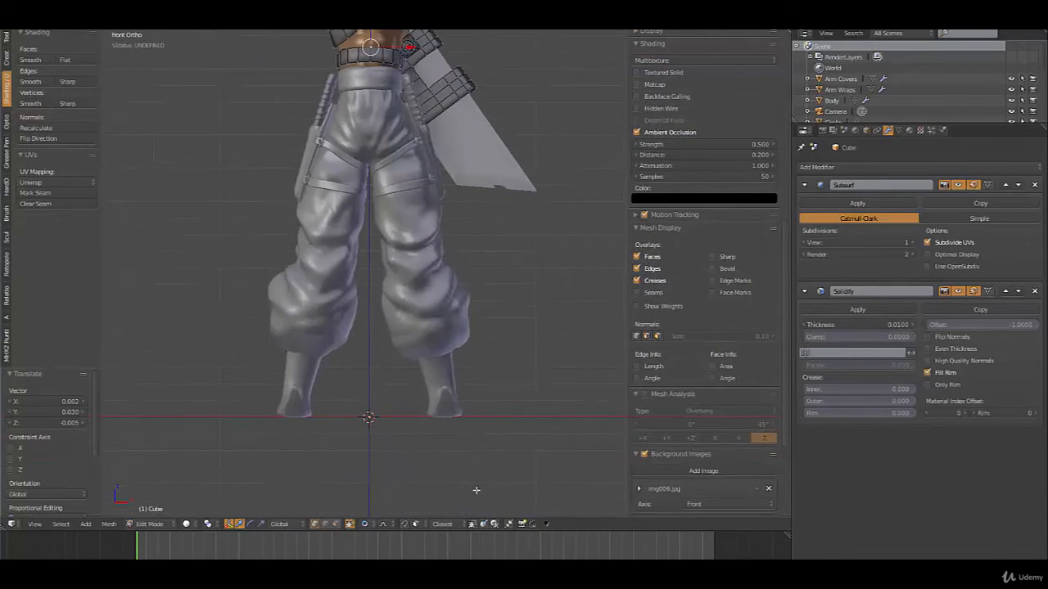
key("Tab")
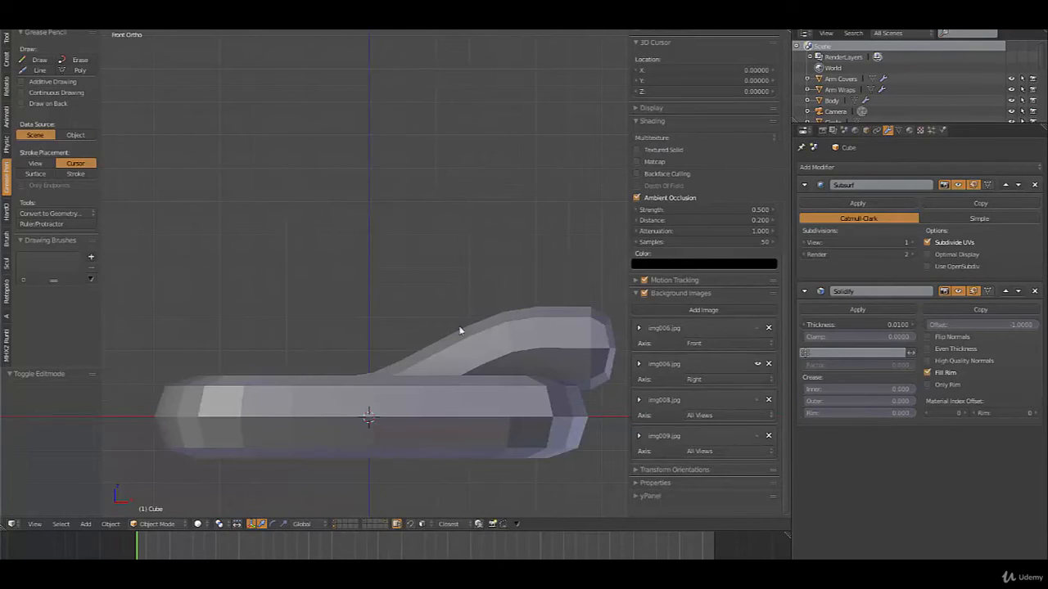
right_click(464, 417)
scroll(464, 416, "down", 3)
middle_click_drag(464, 416, 470, 327)
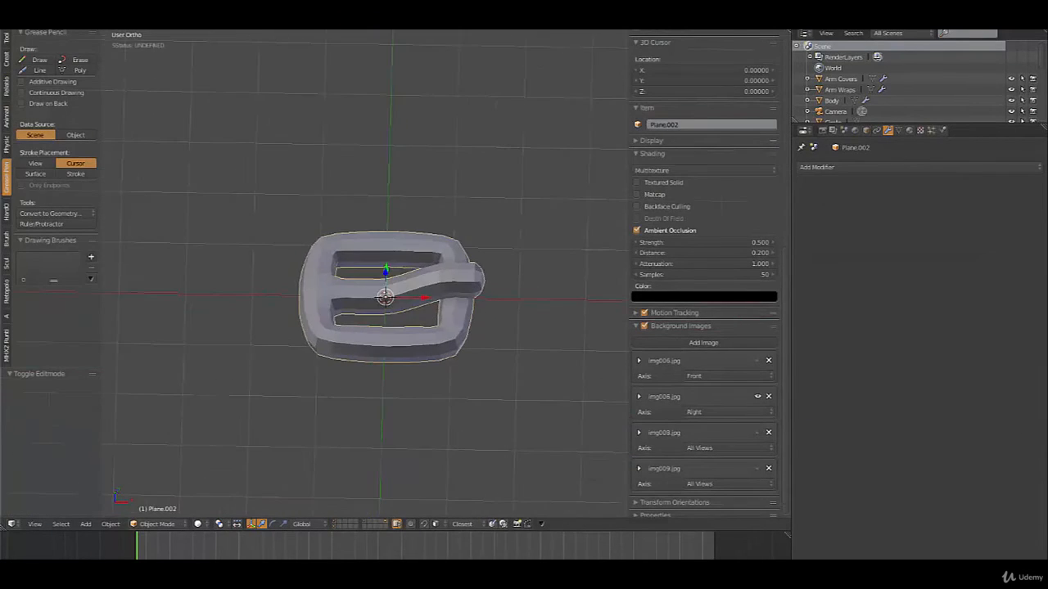
scroll(4, 177, "up", 4, "ctrl")
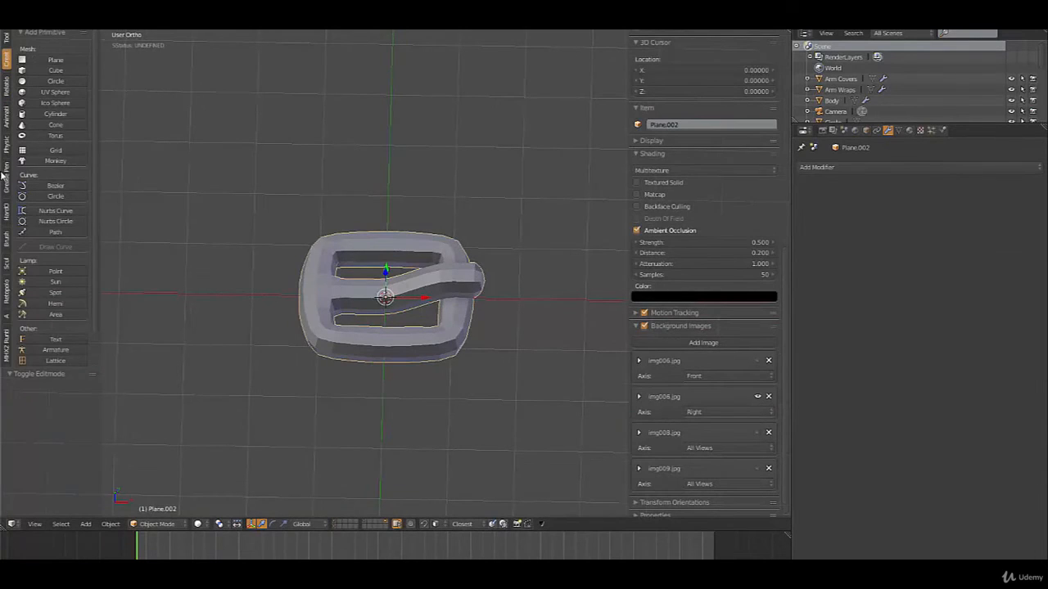
scroll(4, 177, "up", 1, "ctrl")
left_click(31, 190)
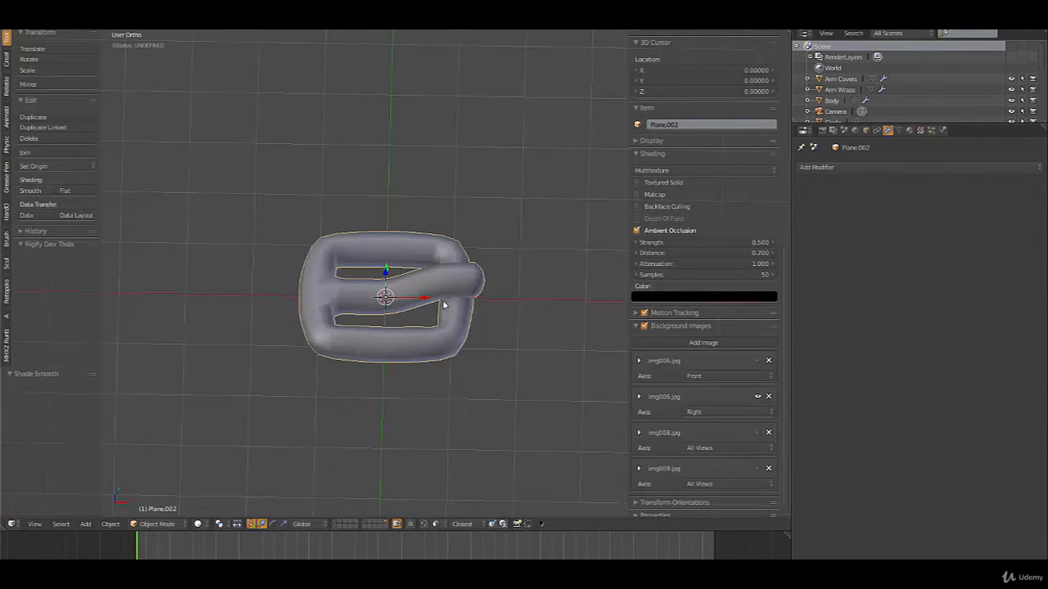
Duplicate the buckle in place, move the copy to the first layer, and display that layer
key("KP_1")
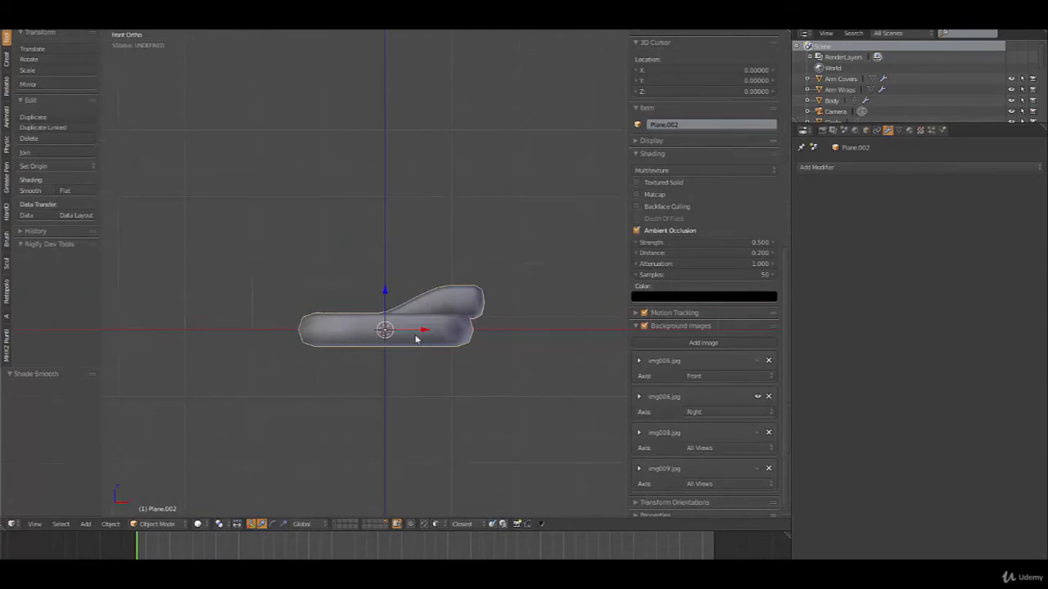
key("shift+d")
key("Escape")
key("m")
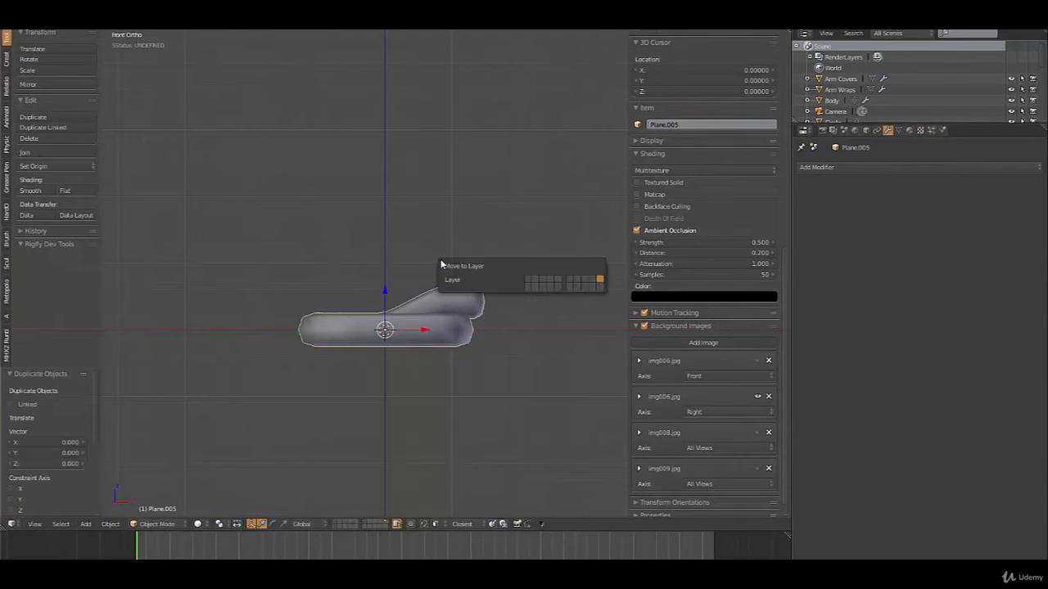
left_click(529, 280)
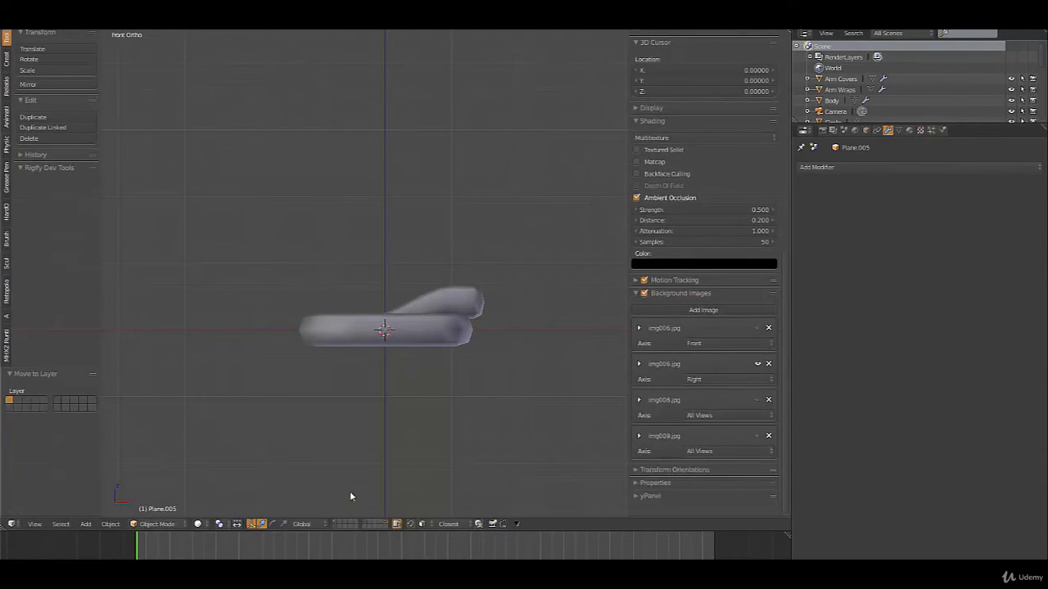
left_click(332, 523)
Raise the duplicated buckle about 2.28 to the character's torso and scale it down to about 0.127
scroll(398, 261, "up", 4)
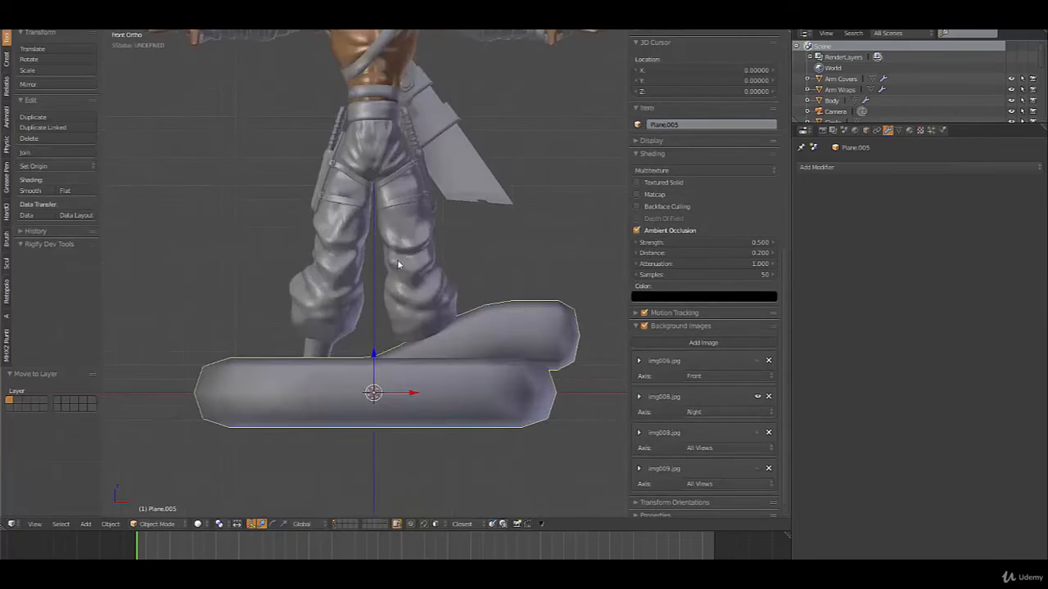
key("g")
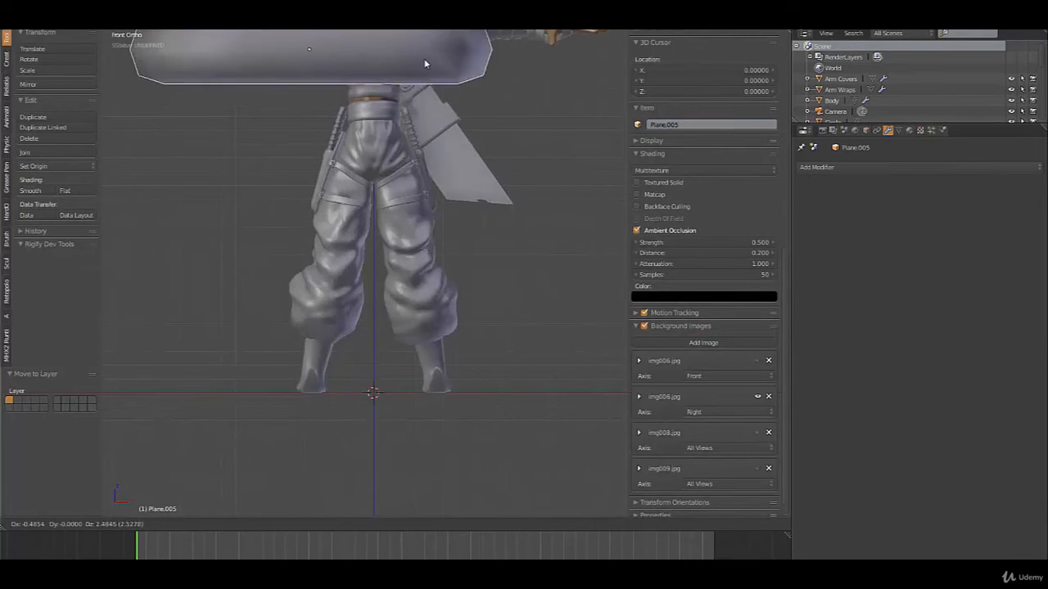
left_click(511, 86)
scroll(493, 89, "up", 5, "shift")
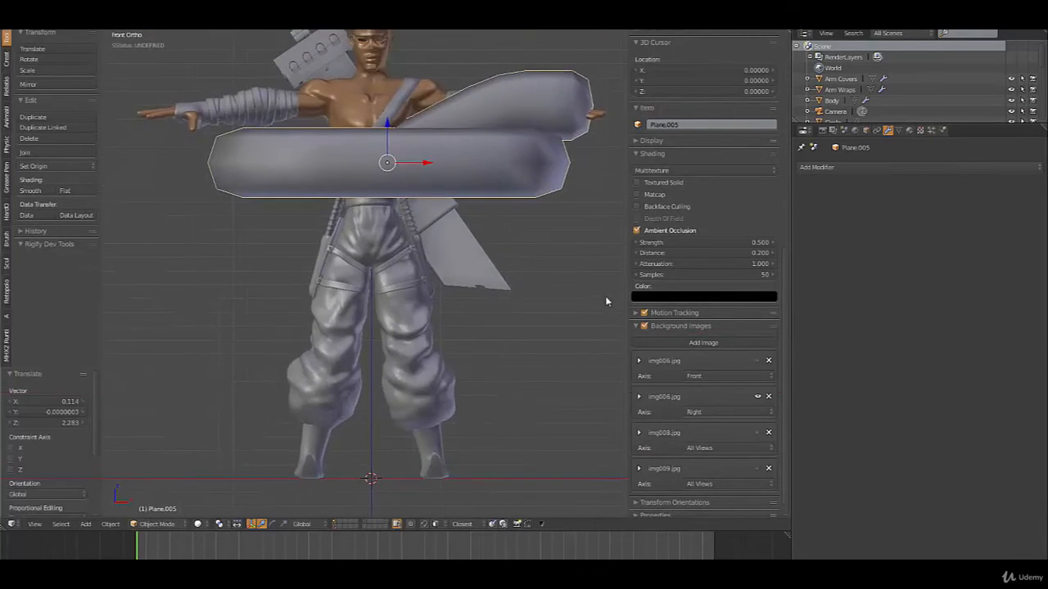
key("s")
left_click(410, 167)
In the side view, move the buckle about 0.2 in front of the body, scale it to about 0.49, and rotate it about -87°
key("KP_3")
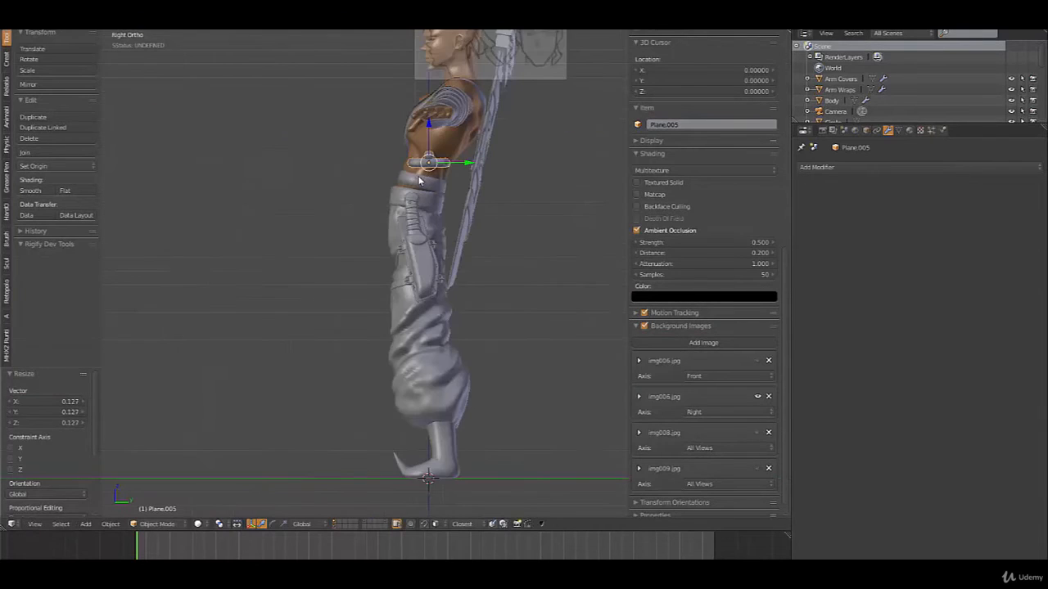
key("g")
left_click(503, 197)
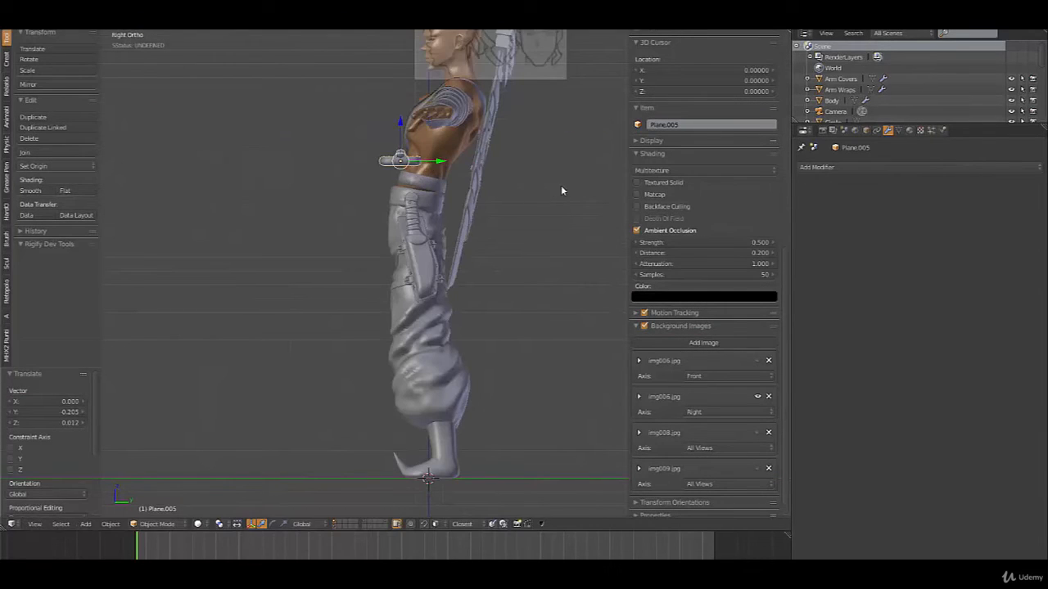
key("s")
left_click(498, 227)
key("r")
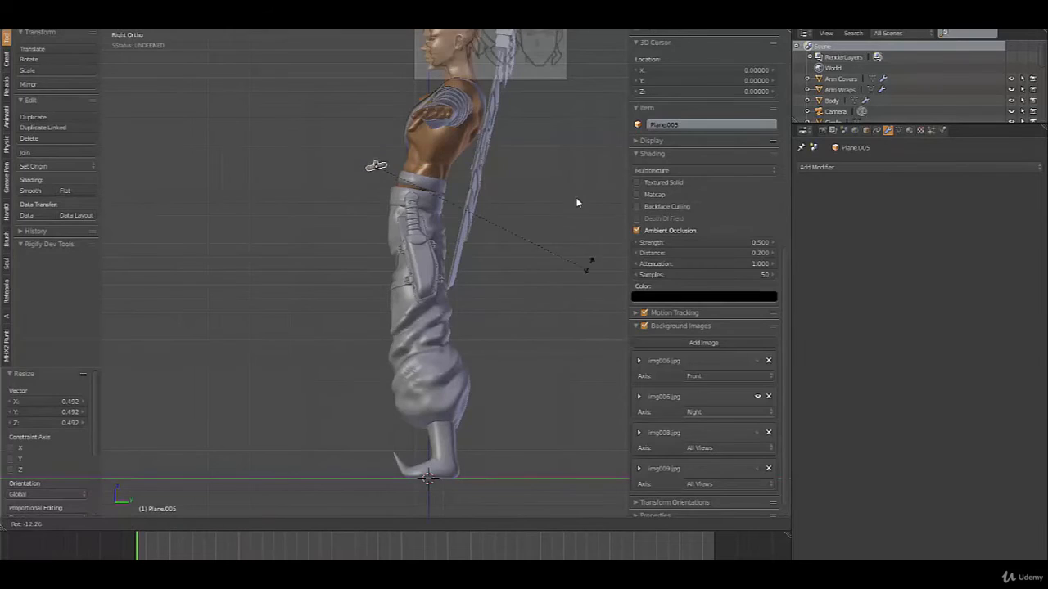
left_click(446, 89)
Tilt the buckle to match the belt's slope, starting with about 9°, and set it against the belt's front in the side view
scroll(419, 325, "up", 3)
middle_click_drag(395, 214, 410, 339, "shift")
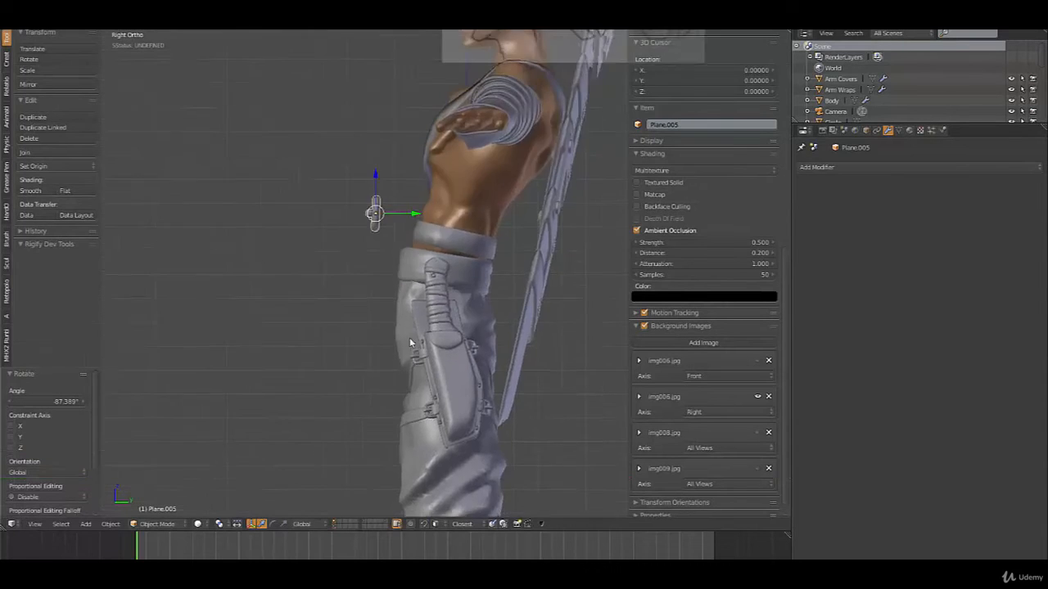
scroll(410, 342, "up", 2)
key("r")
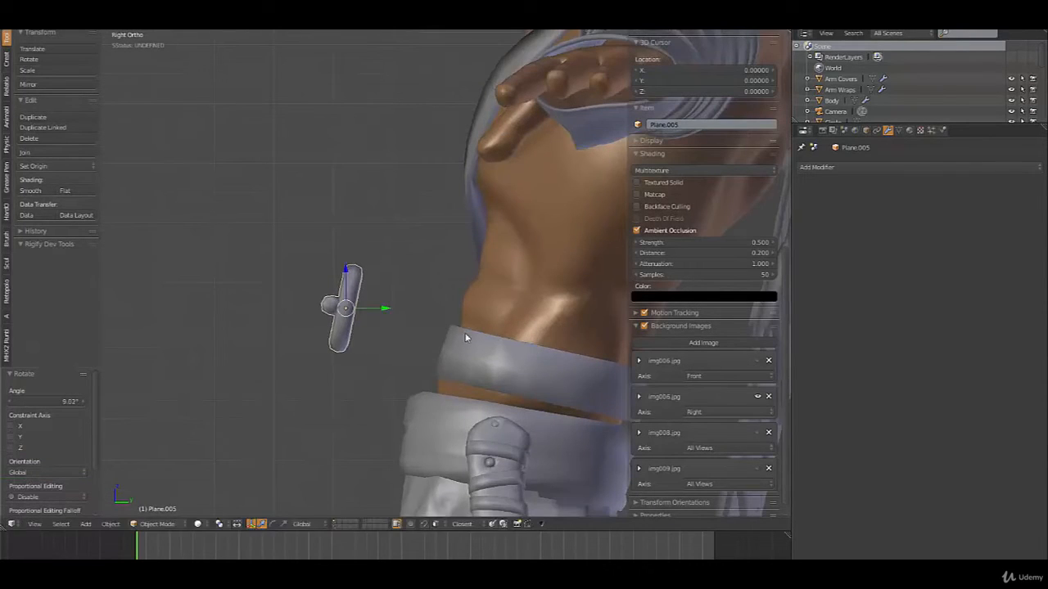
left_click(473, 333)
key("g")
left_click(605, 358)
key("r")
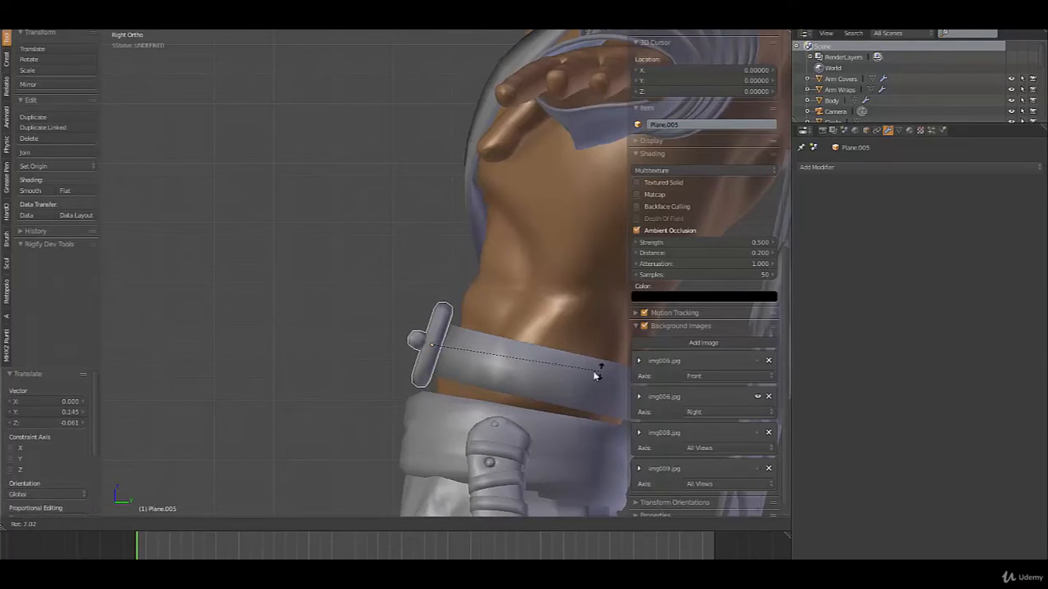
left_click(594, 374)
key("g")
left_click(512, 364)
In the front view, shift the buckle about 0.113 along negative X to centre it on the belt
key("KP_1")
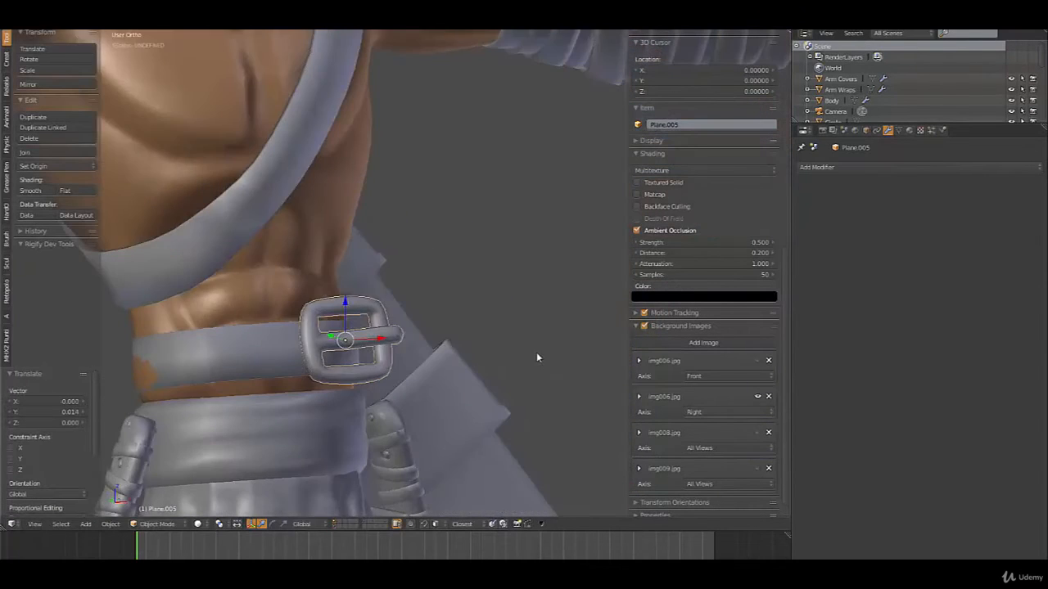
scroll(536, 352, "up", 2)
scroll(533, 353, "up", 2)
middle_click_drag(445, 343, 567, 259, "shift")
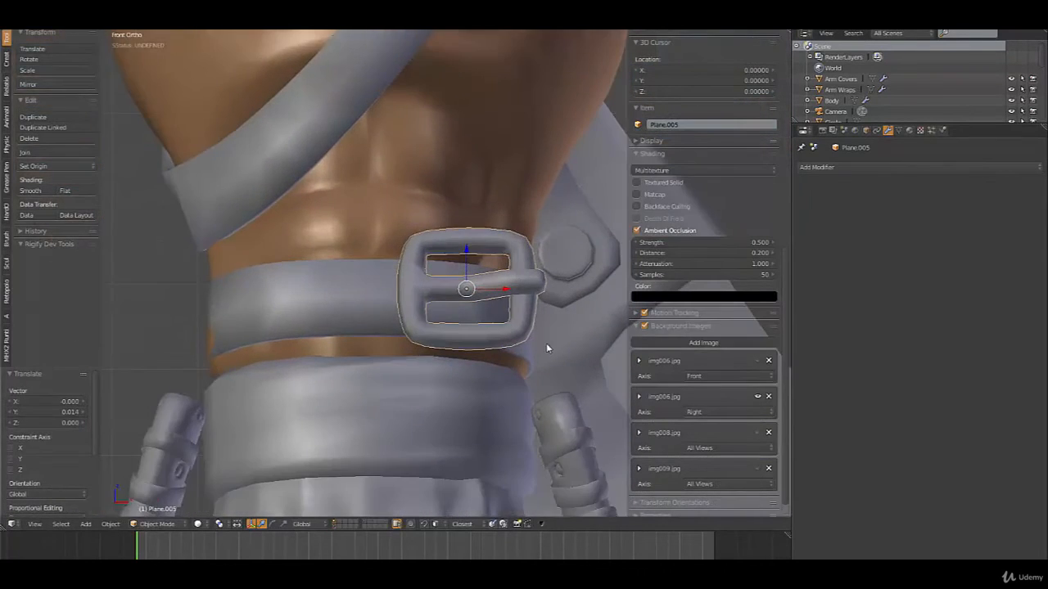
key("g")
left_click(446, 342)
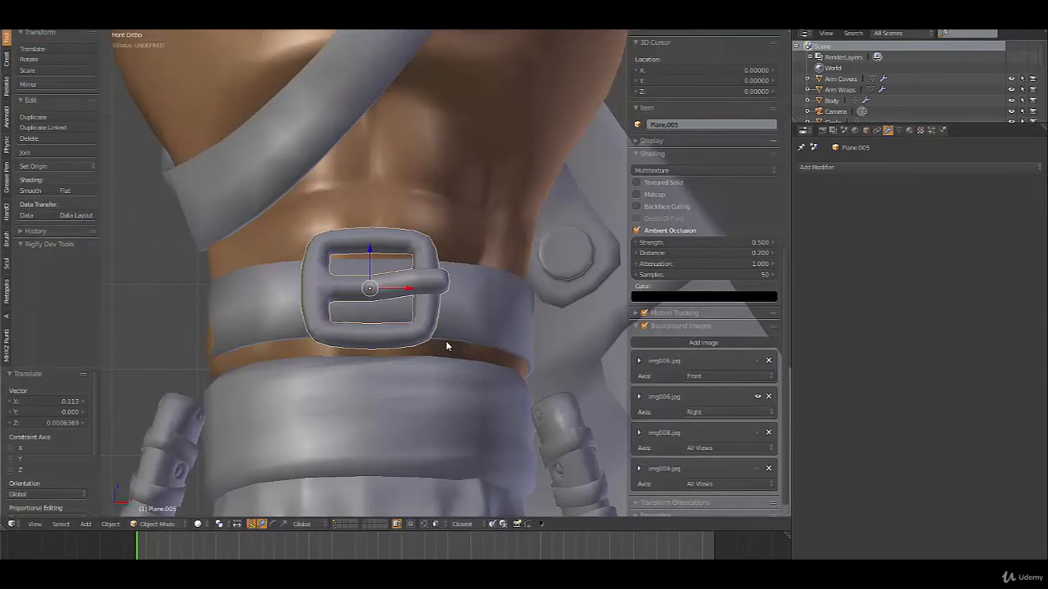
Pull the belt's side edge on the character's right slightly outward from the waist with smooth proportional editing
right_click(525, 302)
key("Tab")
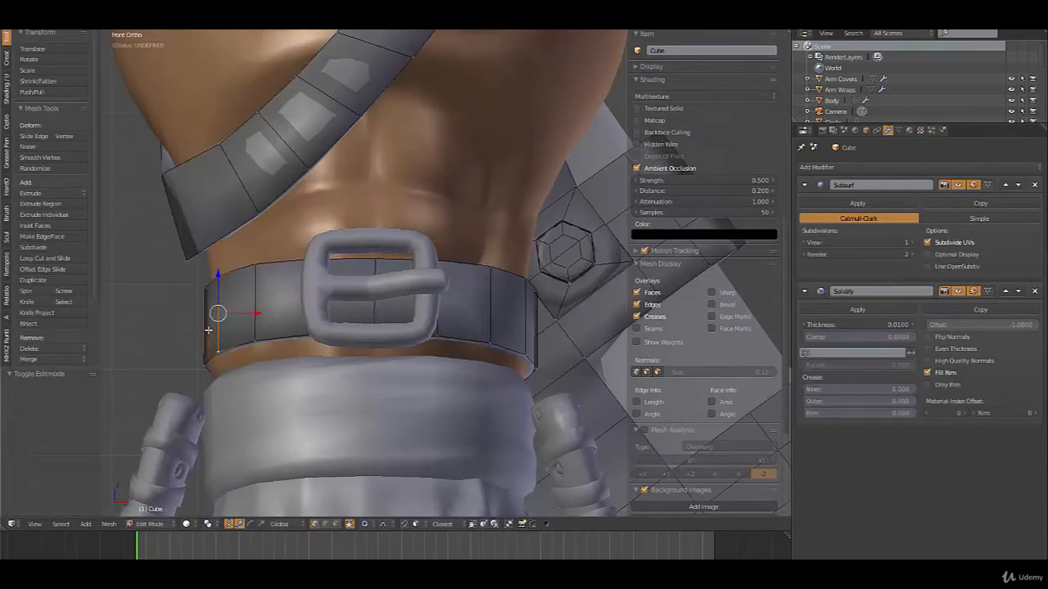
left_click(204, 328)
key("g")
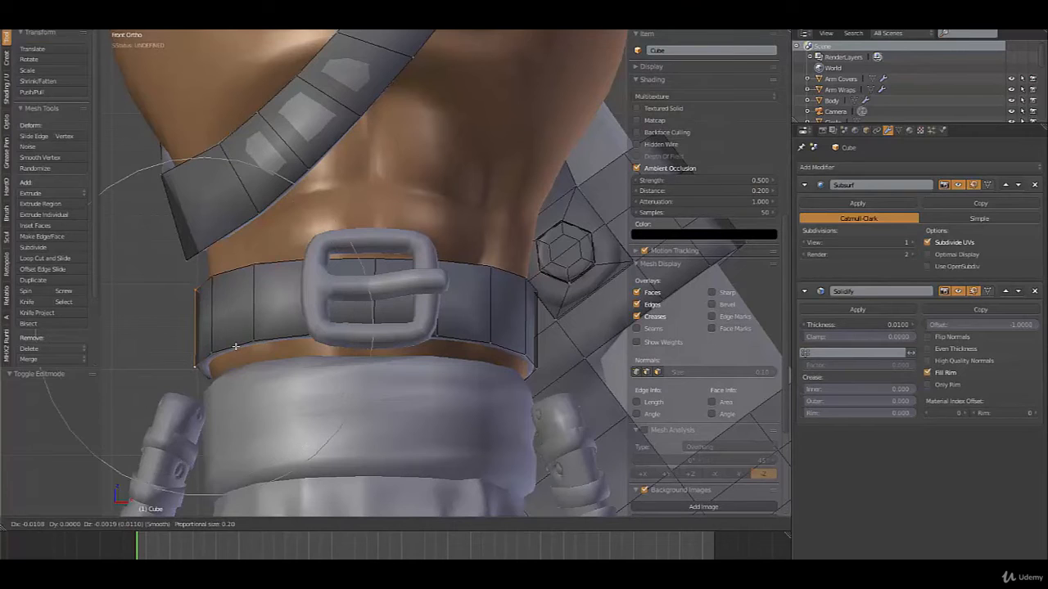
left_click(280, 350)
key("Tab")
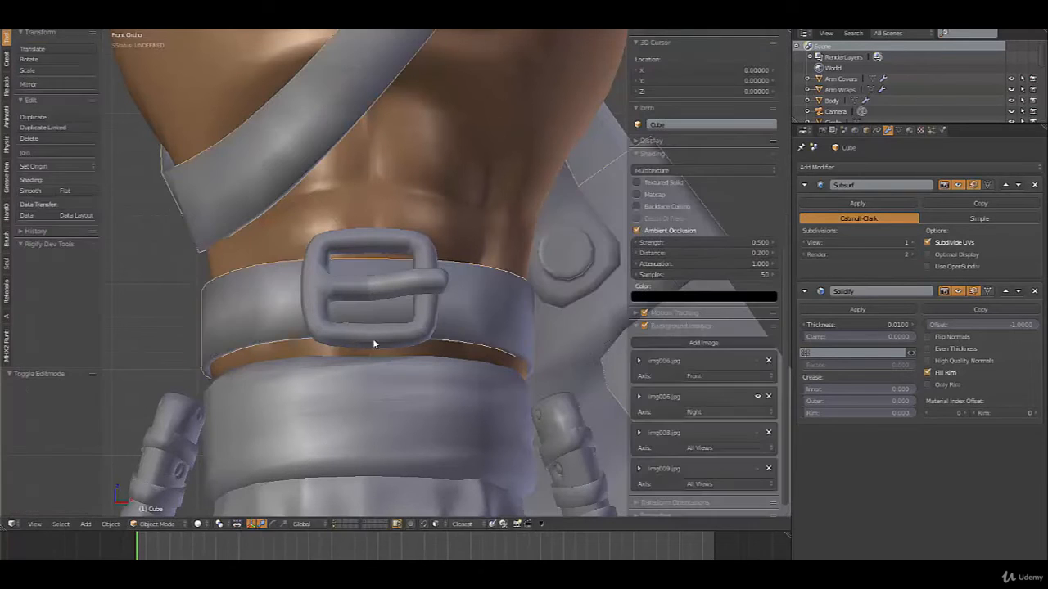
Select the buckle and nudge it slightly on the front of the belt
right_click(432, 299)
key("g")
left_click(437, 297)
middle_click_drag(437, 297, 405, 322)
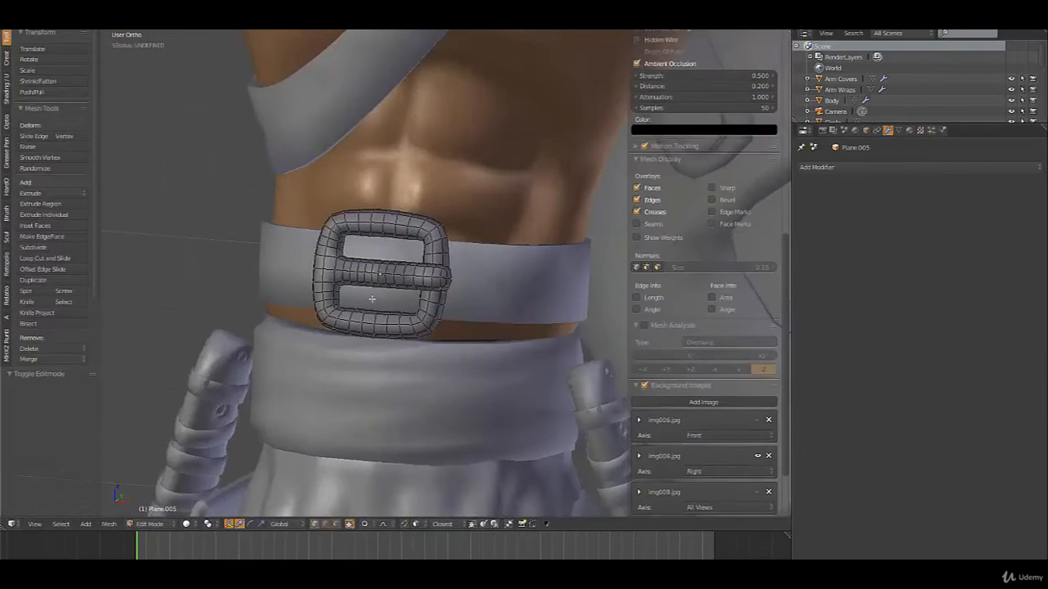
Switch from the buckle to editing the belt and rip its vertical edge loop open behind the buckle
key("Tab")
right_click(392, 246)
key("Tab")
scroll(384, 251, "up", 1)
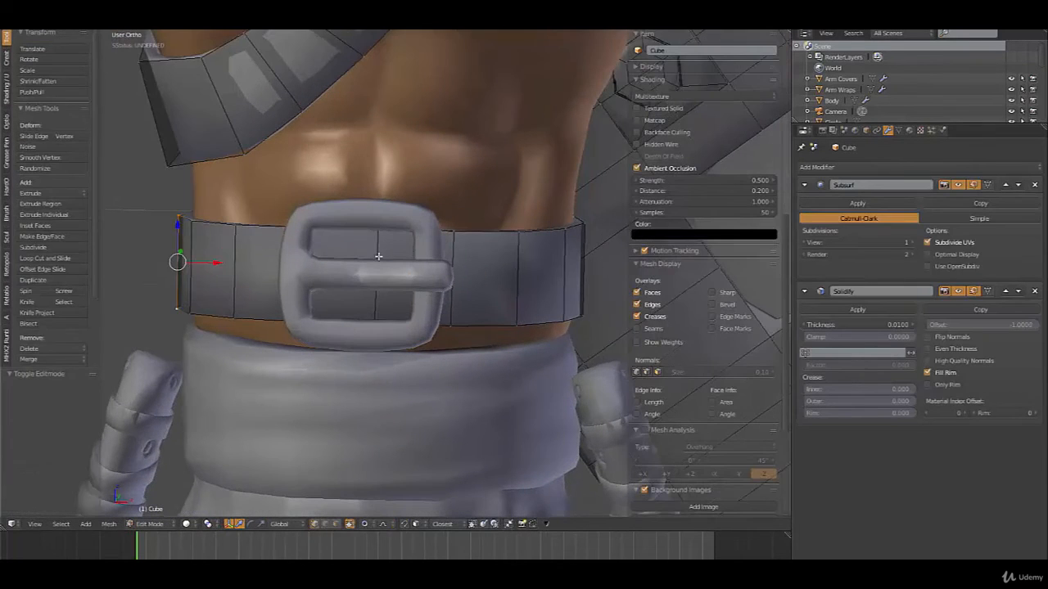
right_click(379, 257, "alt")
middle_click_drag(411, 260, 395, 256)
key("g")
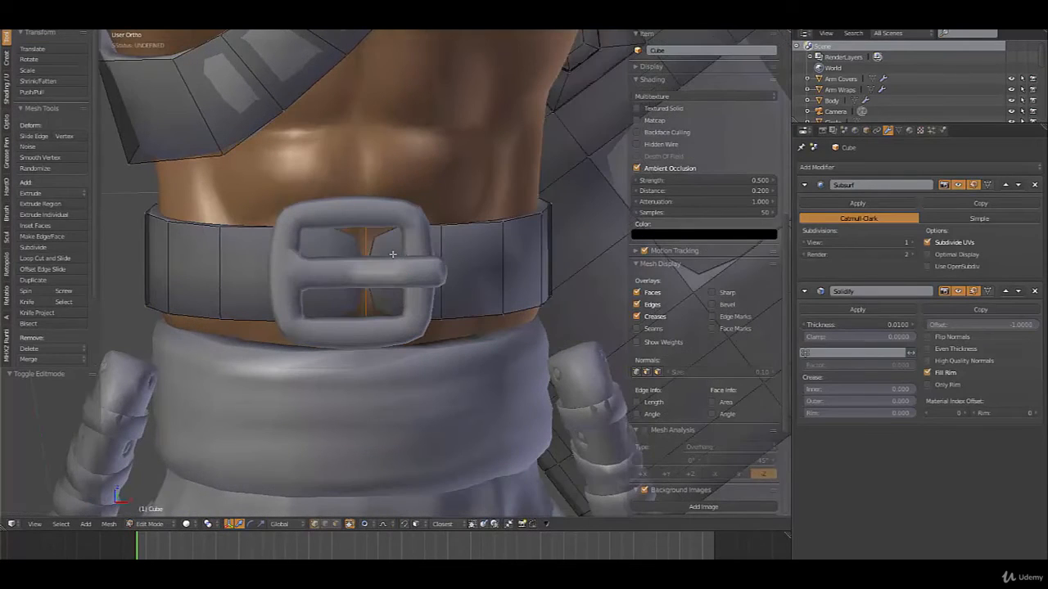
left_click(394, 254)
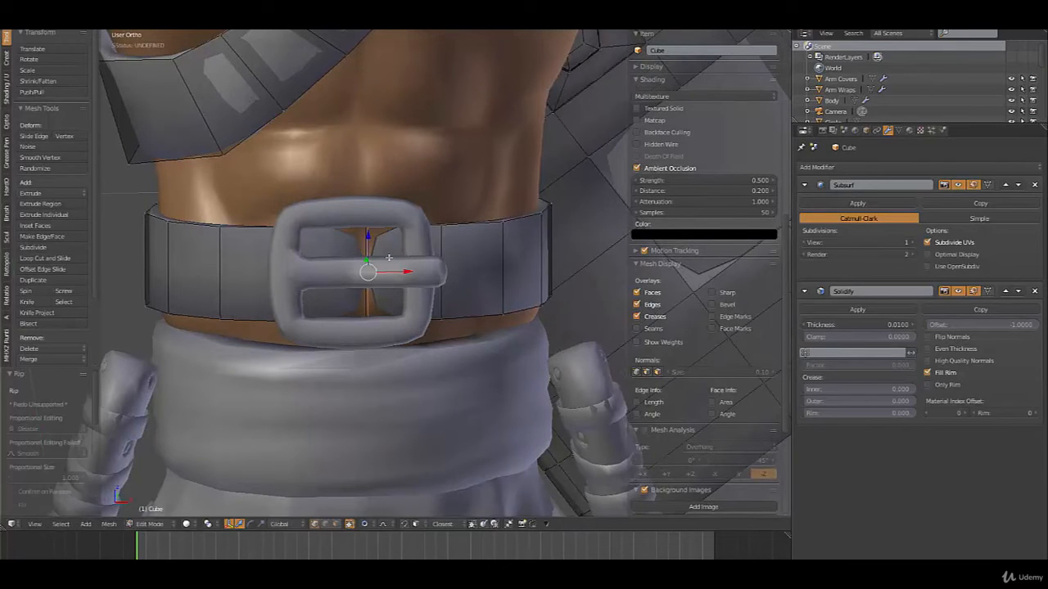
Extrude the ripped edge forward through the buckle, and extrude it again about 0.113 along negative X across the belt's front
middle_click_drag(394, 254, 319, 305)
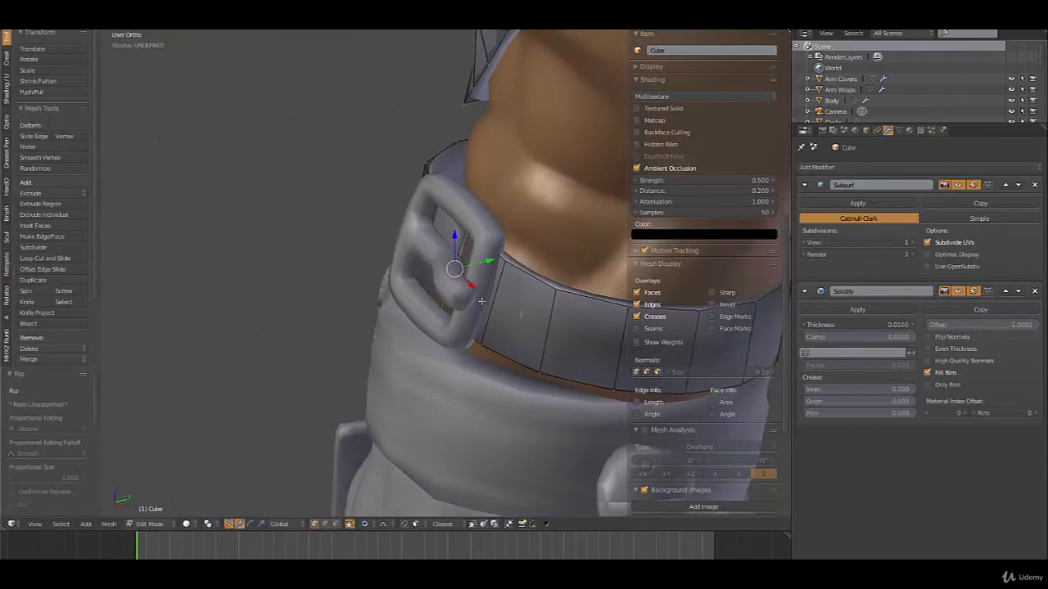
key("g")
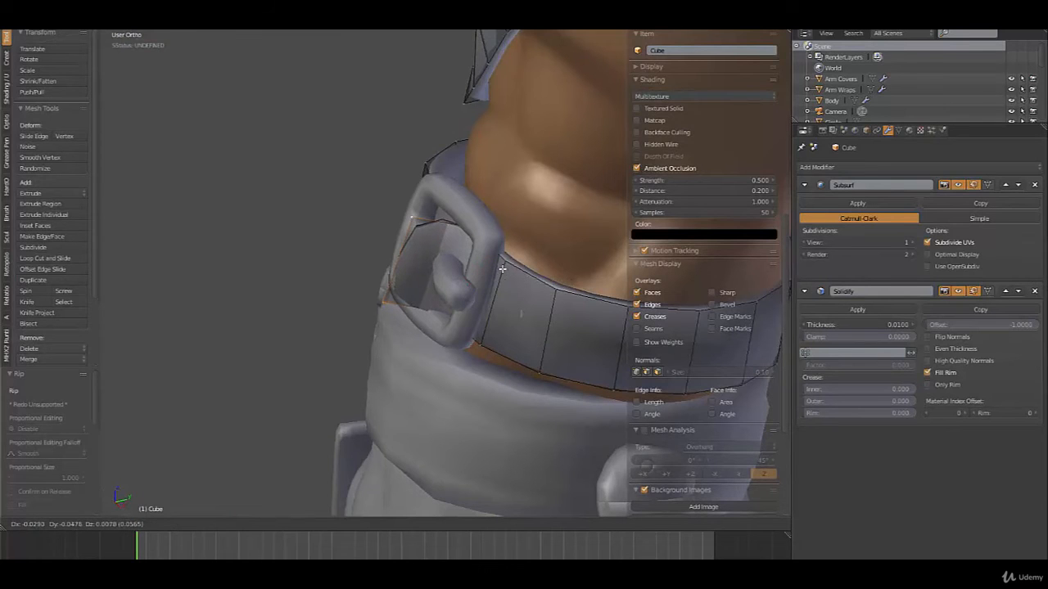
left_click(502, 272)
middle_click_drag(503, 272, 477, 259)
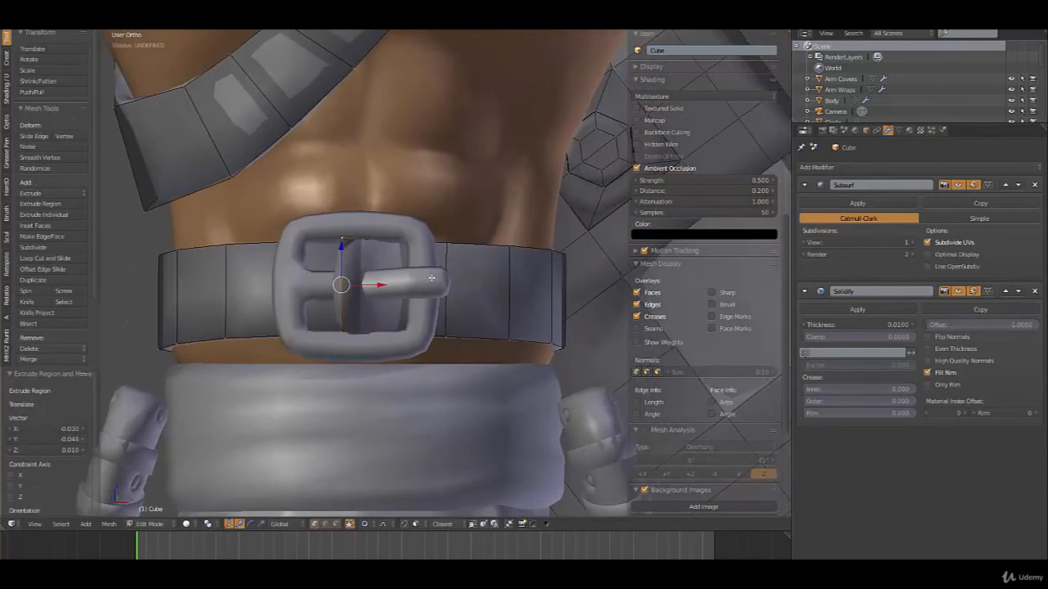
key("g")
left_click(311, 280)
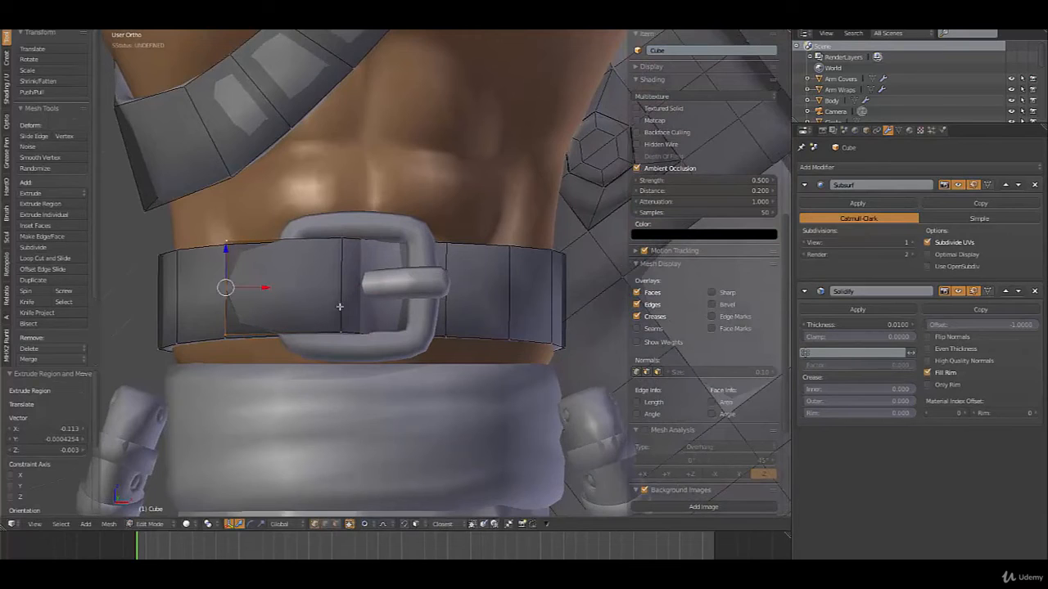
middle_click_drag(311, 280, 398, 336)
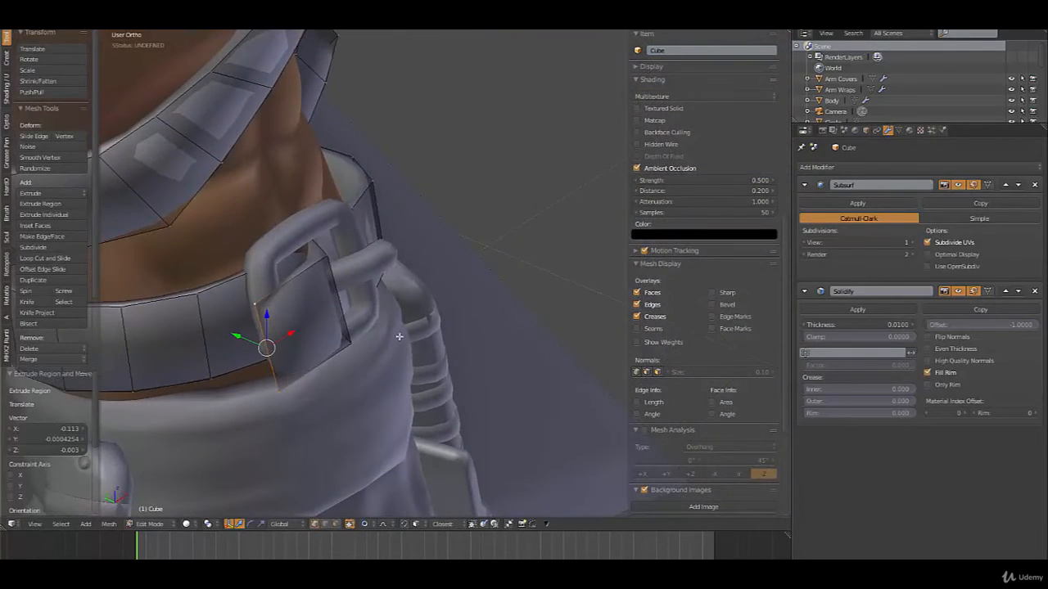
Rotate the strap's loose end about -17° with proportional editing and reposition it so the strap angles downward
middle_click_drag(346, 295, 213, 305)
key("g")
left_click(406, 360)
key("r")
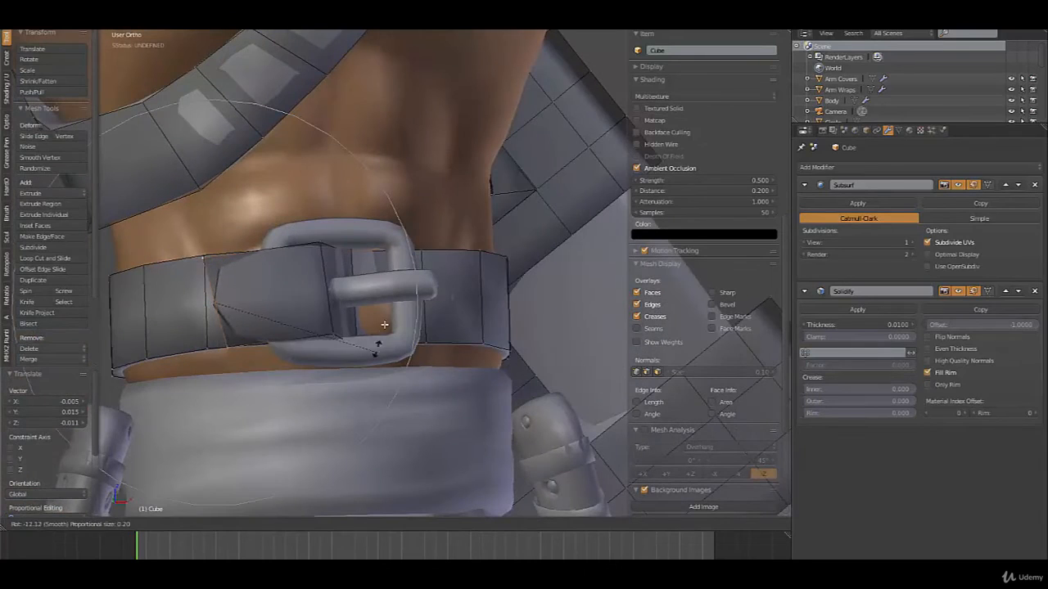
left_click(290, 311)
key("g")
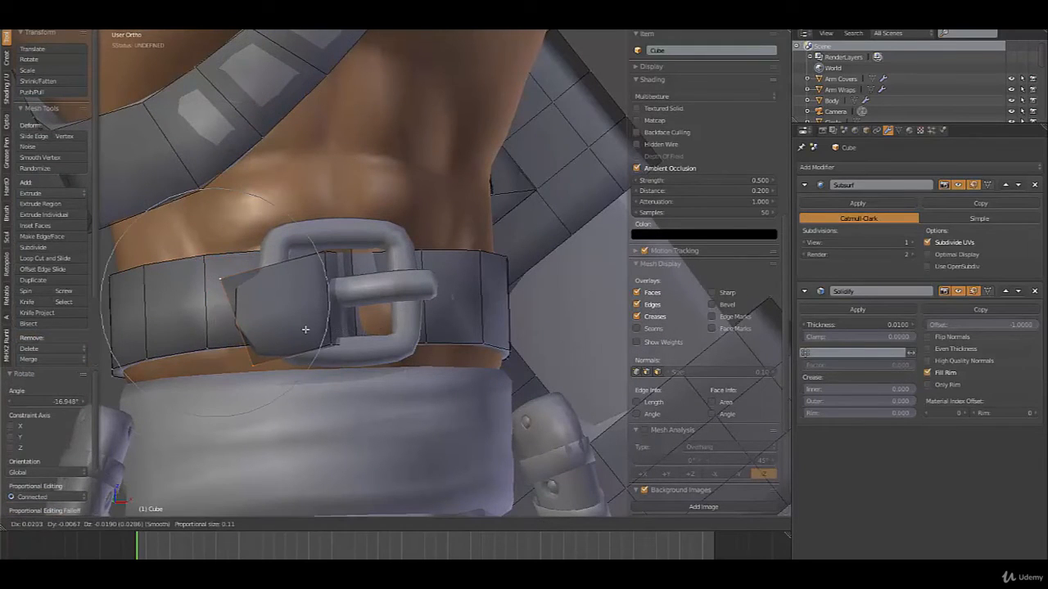
left_click(305, 330)
Extrude the strap's loose end farther outward and downward, about -0.072 in X and -0.049 in Z
key("e")
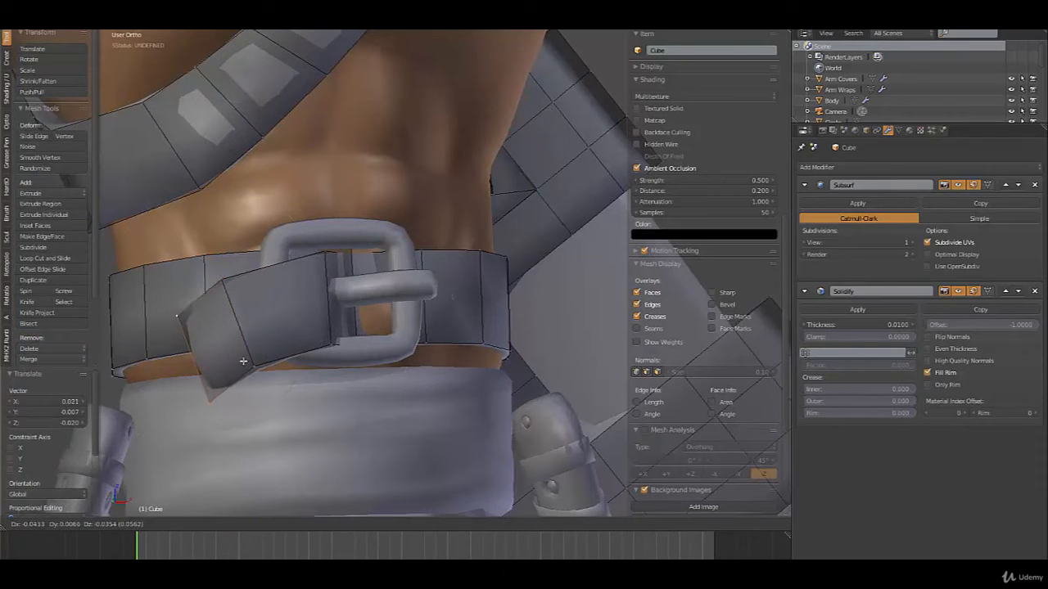
left_click(217, 375)
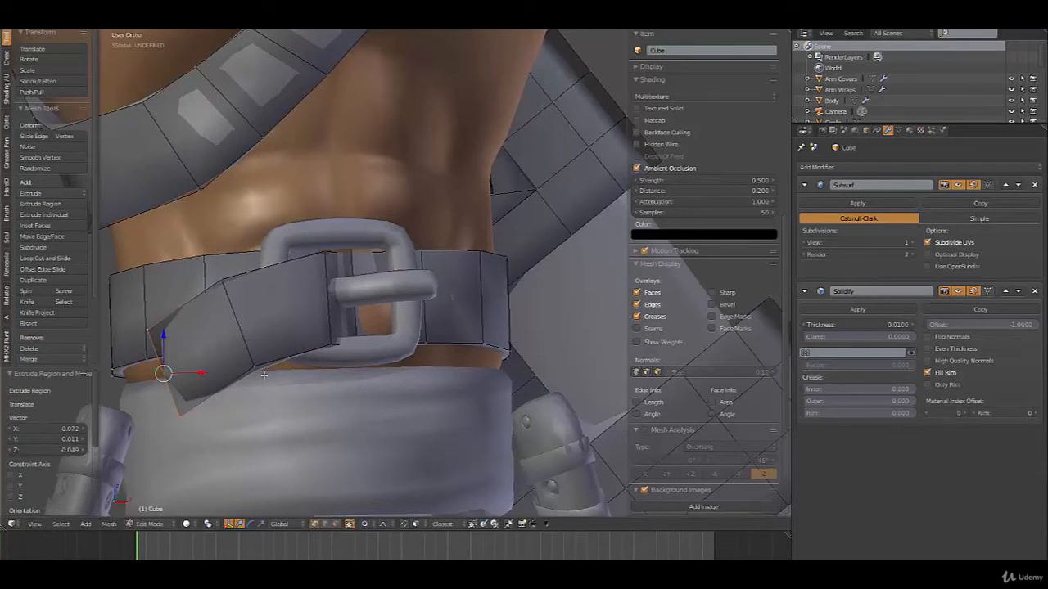
key("a")
Select the belt's edge inside the buckle opening, shift it about -0.014 in X and 0.010 in Y, and adjust it along Y
middle_click_drag(351, 330, 342, 366)
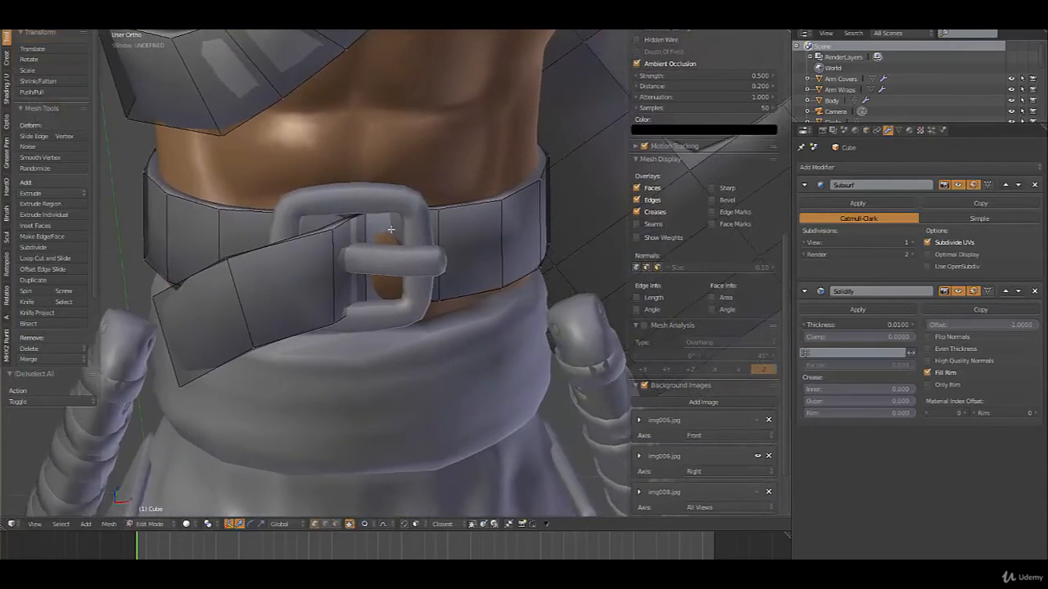
right_click(375, 229, "alt")
middle_click_drag(398, 323, 374, 223)
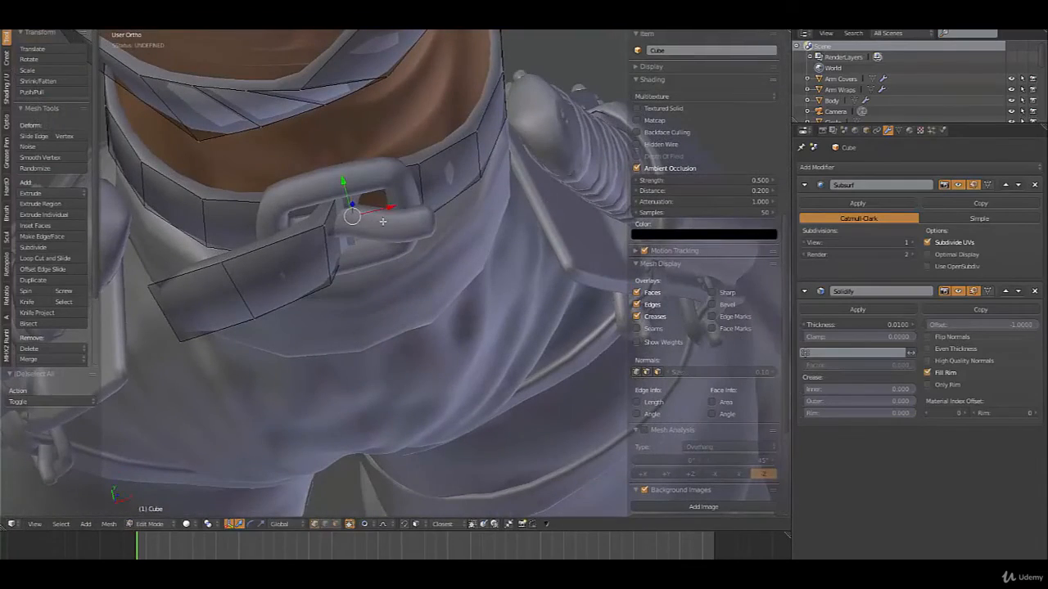
key("g")
left_click(363, 201)
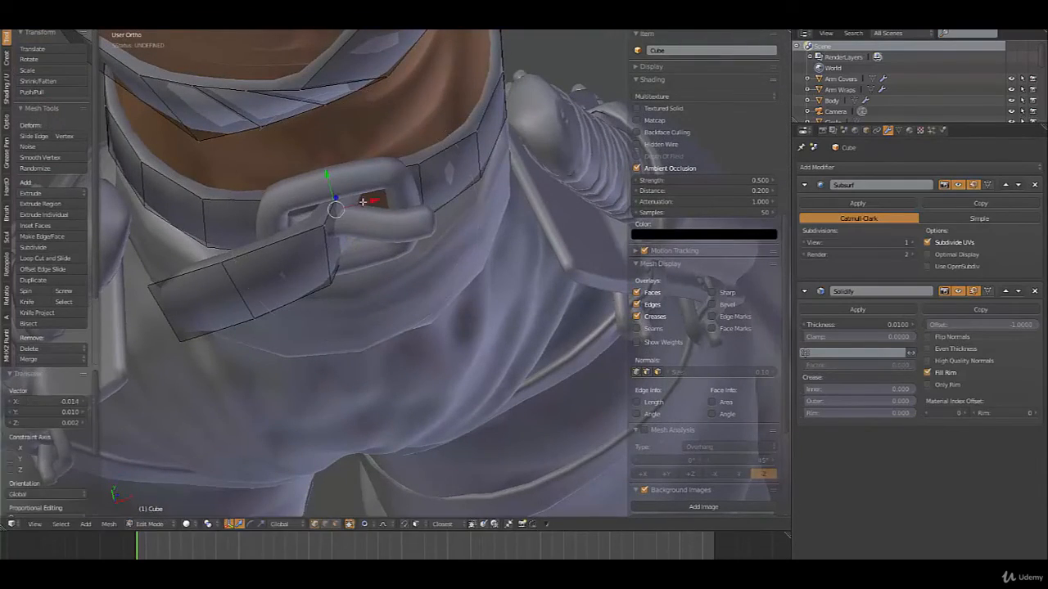
key("z")
middle_click_drag(362, 197, 381, 234)
key("z")
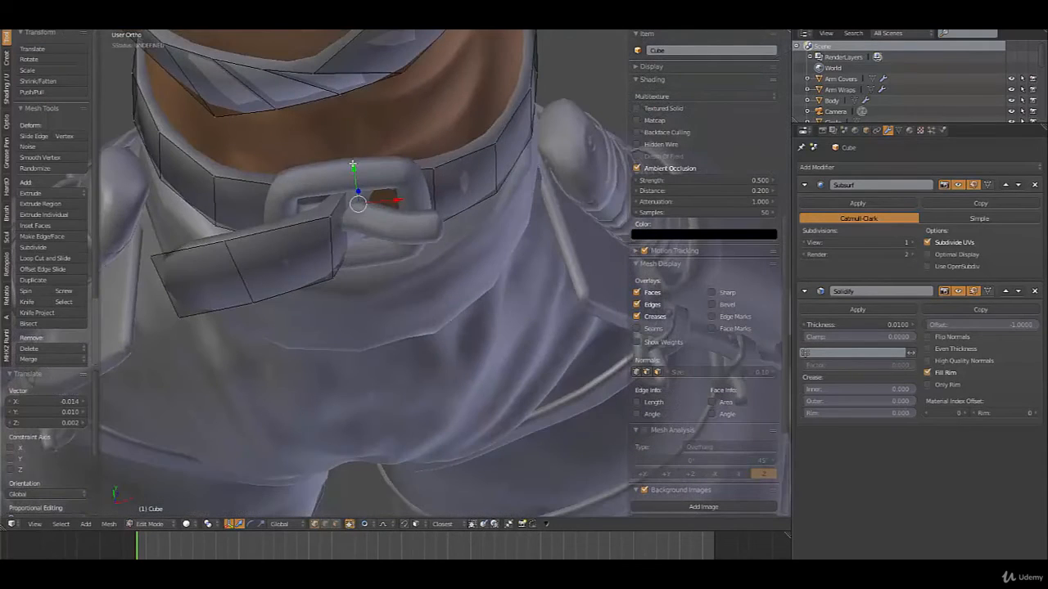
left_click_drag(353, 166, 356, 182)
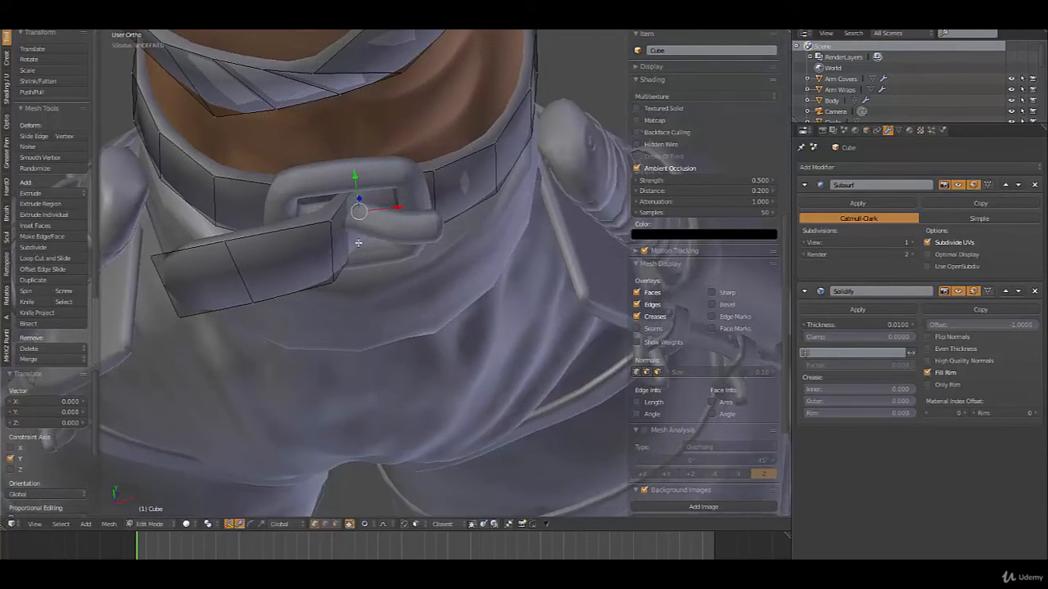
middle_click_drag(356, 182, 313, 206)
Select the strap face behind the buckle's prong in face mode and nudge it slightly, about 0.003 in X and Y
key("ctrl+Tab")
left_click(431, 267)
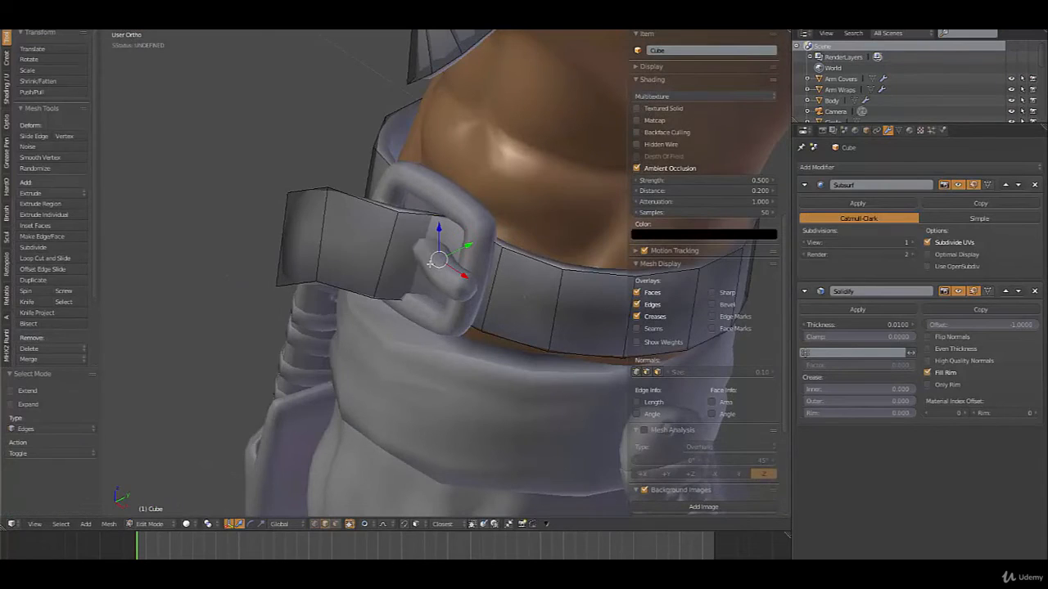
key("ctrl+Tab")
left_click(431, 277)
right_click(413, 262)
key("z")
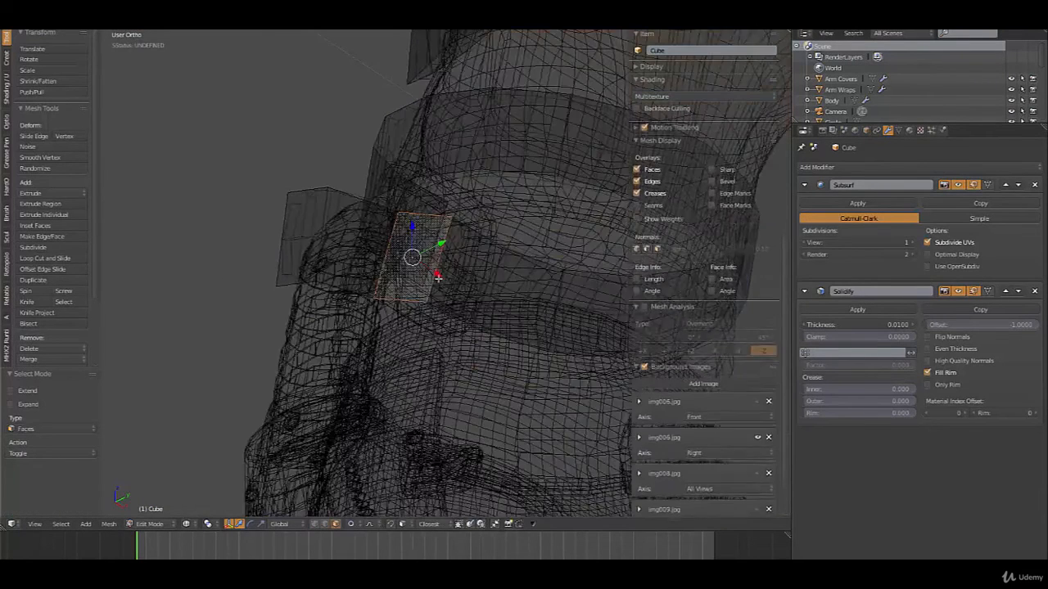
middle_click_drag(436, 272, 478, 308)
key("z")
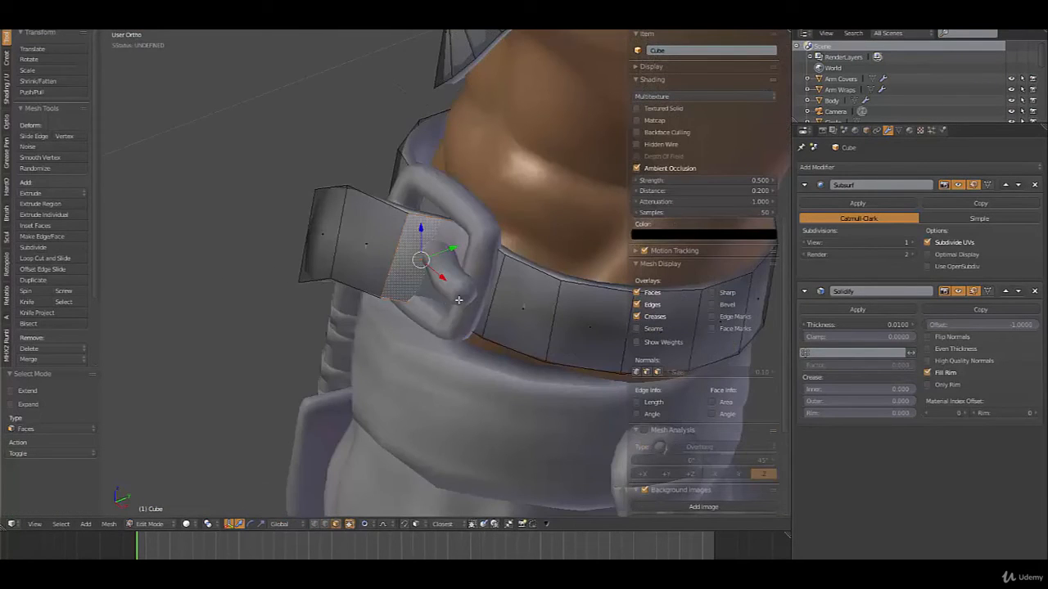
key("g")
left_click(463, 302)
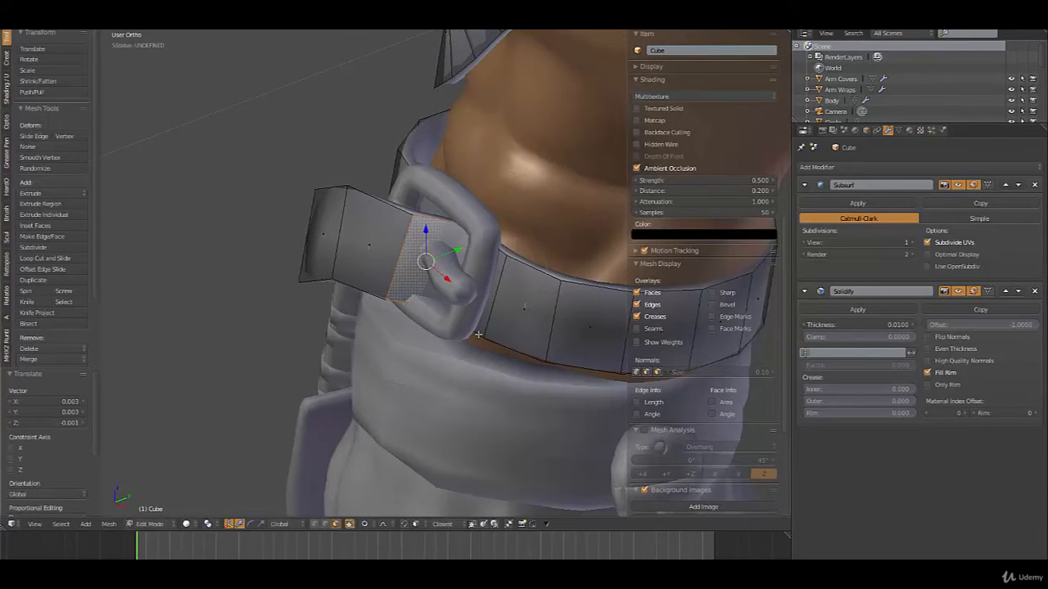
Inset the strap face behind the prong by about 0.0149 and round the inner face with the LoopTools Circle operation
key("i")
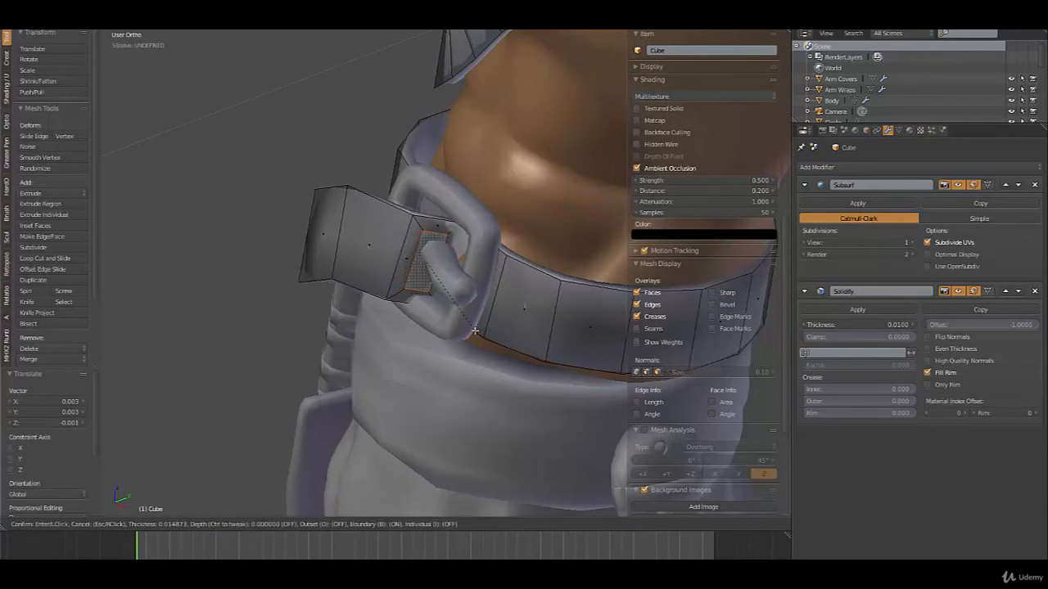
left_click(475, 331)
key("w")
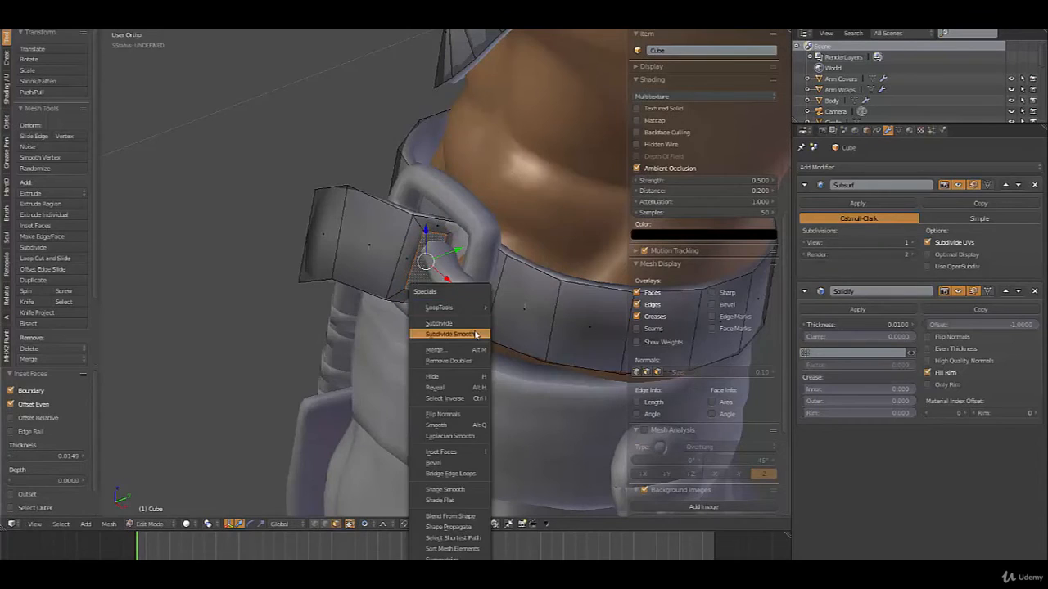
mouse_move(469, 310)
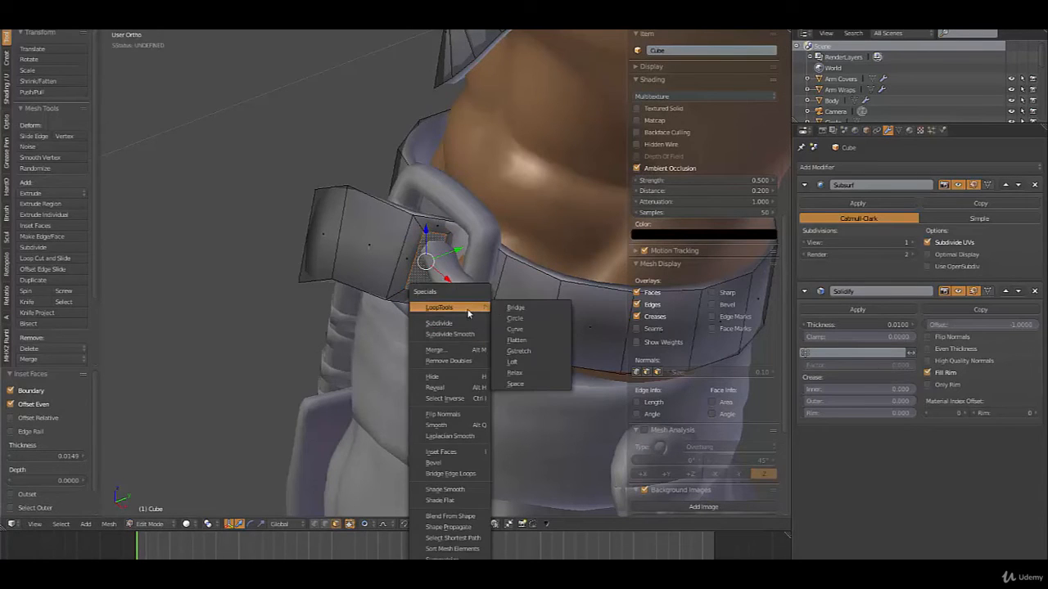
left_click(512, 314)
Rotate the inner face about -27.8° with proportional editing and delete it to open a hole for the prong
key("r")
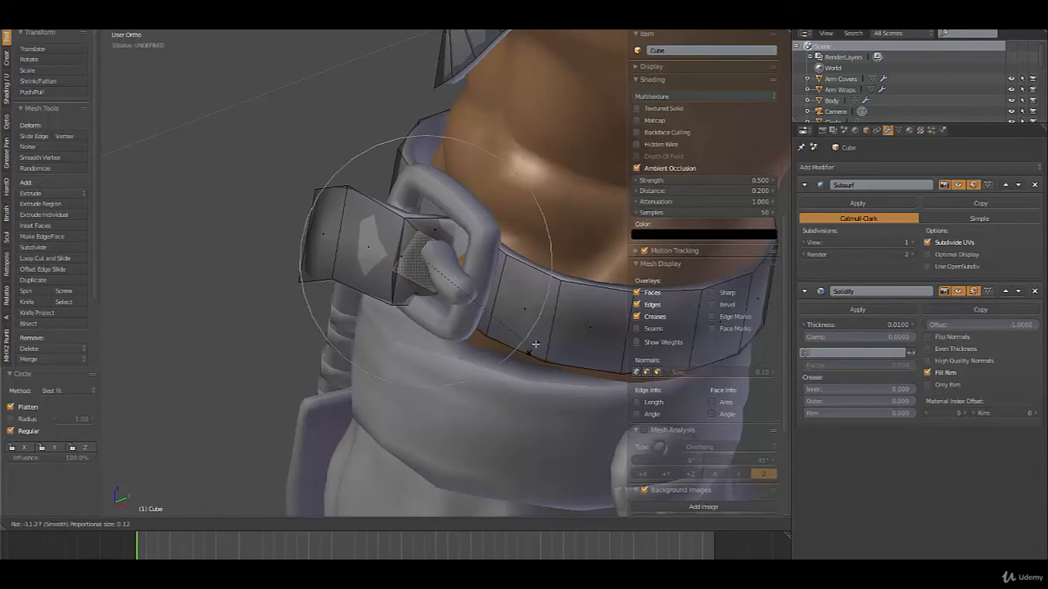
scroll(532, 328, "up", 5)
left_click(543, 309)
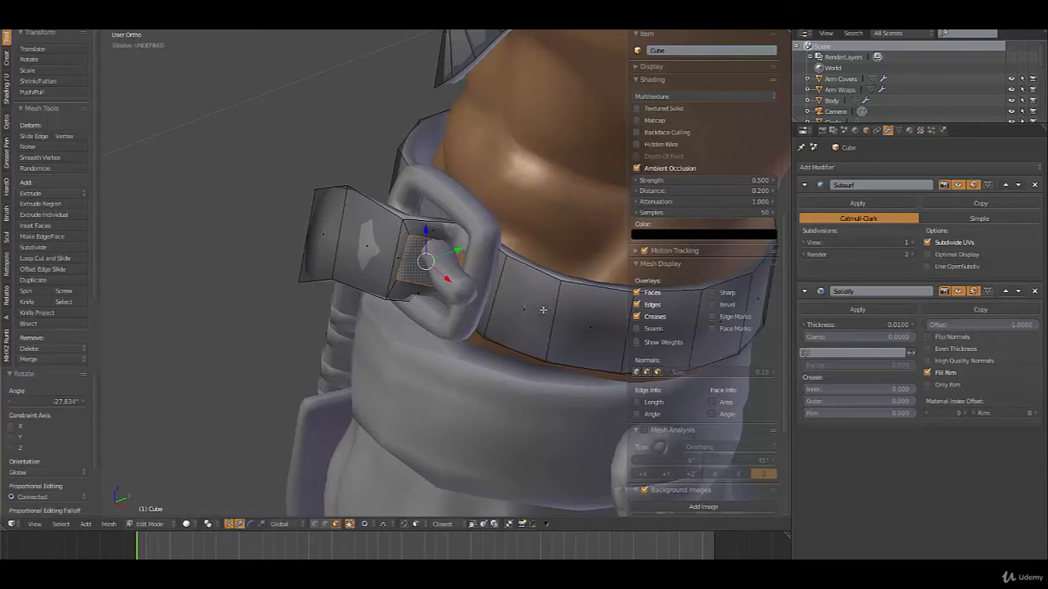
key("x")
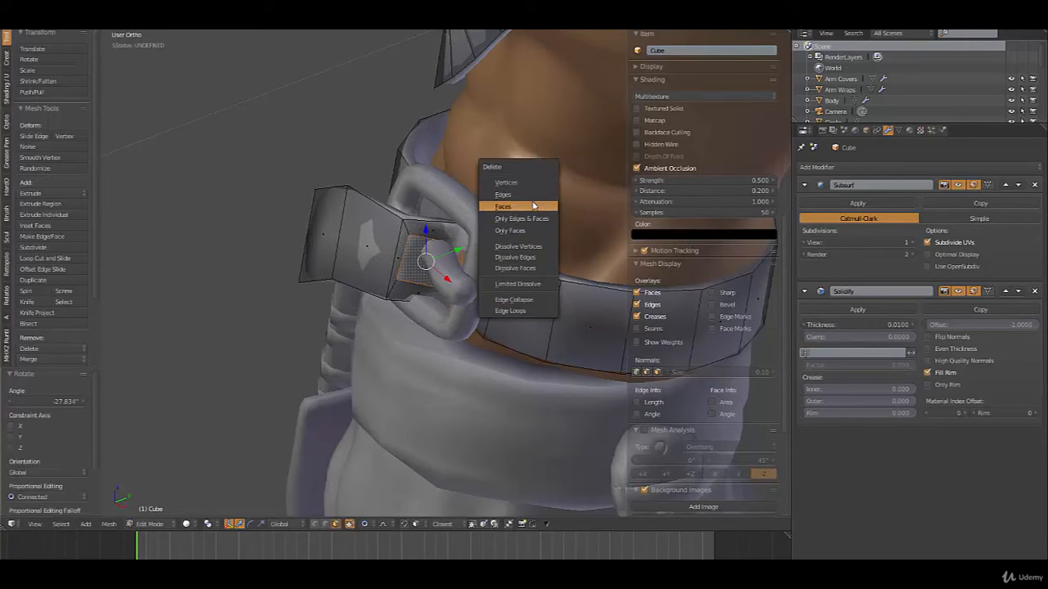
left_click(503, 206)
In vertex mode, scale the prong hole's border to about 0.62 and move it to fit around the prong
scroll(704, 327, "down", 3)
key("ctrl+Tab")
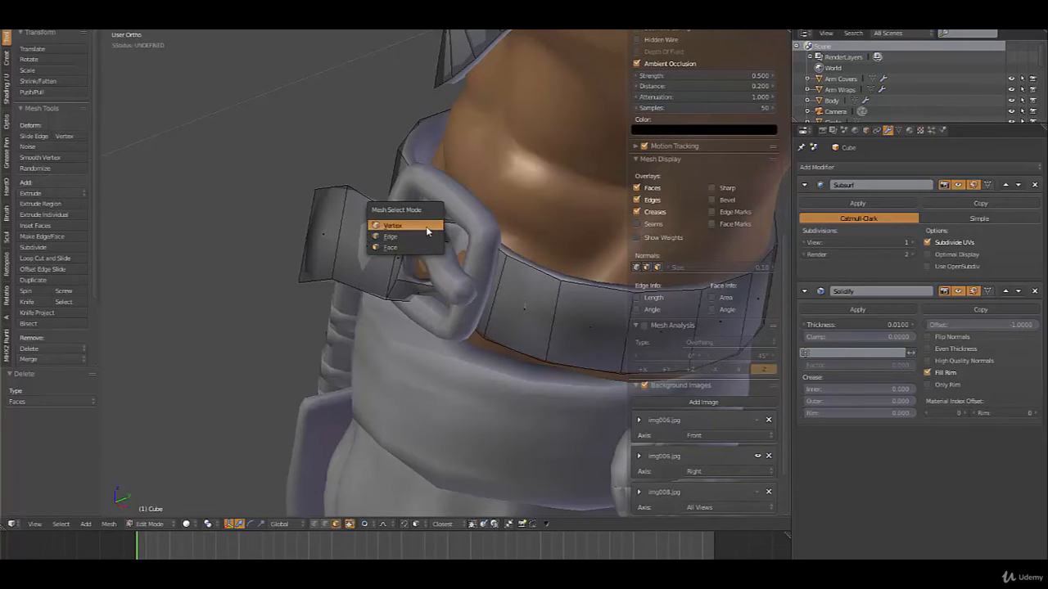
left_click(427, 225)
scroll(704, 246, "up", 3)
key("s")
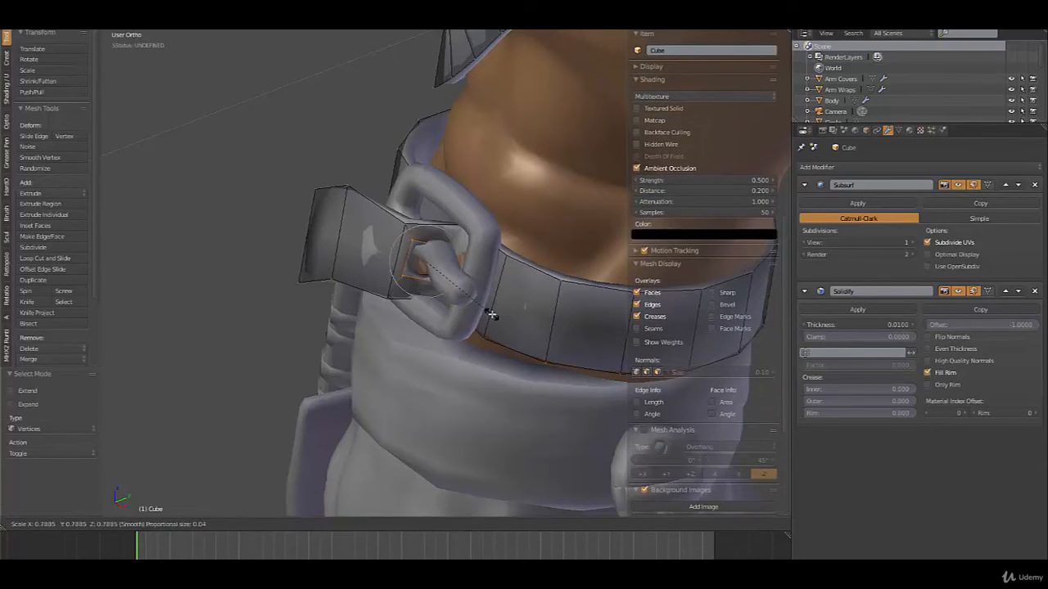
left_click(460, 299)
key("g")
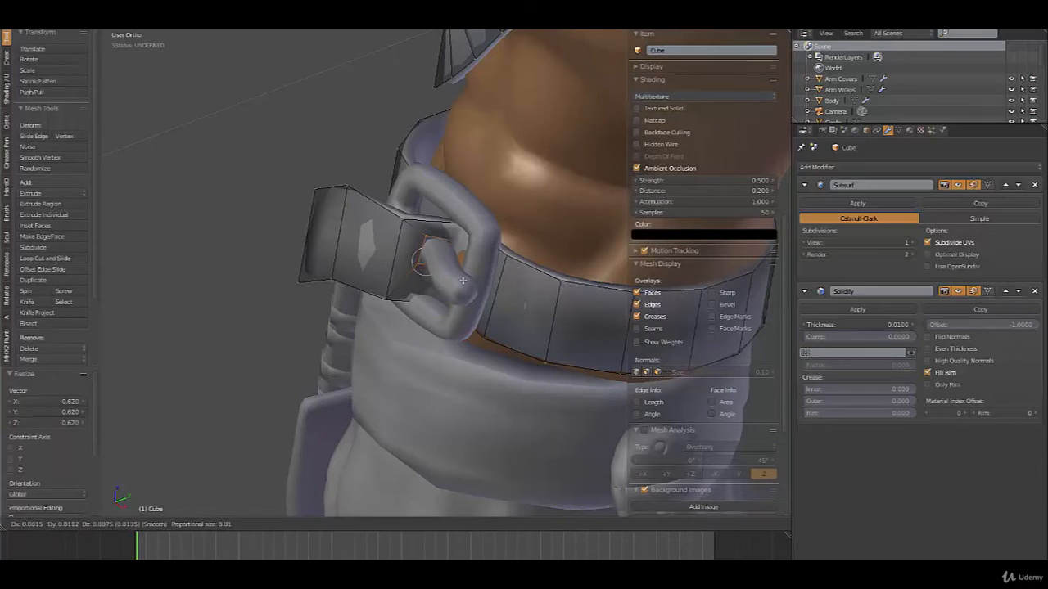
left_click(463, 281)
Select the strap's lower vertex inside the buckle and move it to fit the strap within the frame
mouse_move(463, 281)
middle_mouse_down()
mouse_move(401, 268)
mouse_move(389, 238)
middle_mouse_up()
key("z")
right_click(393, 365)
key("z")
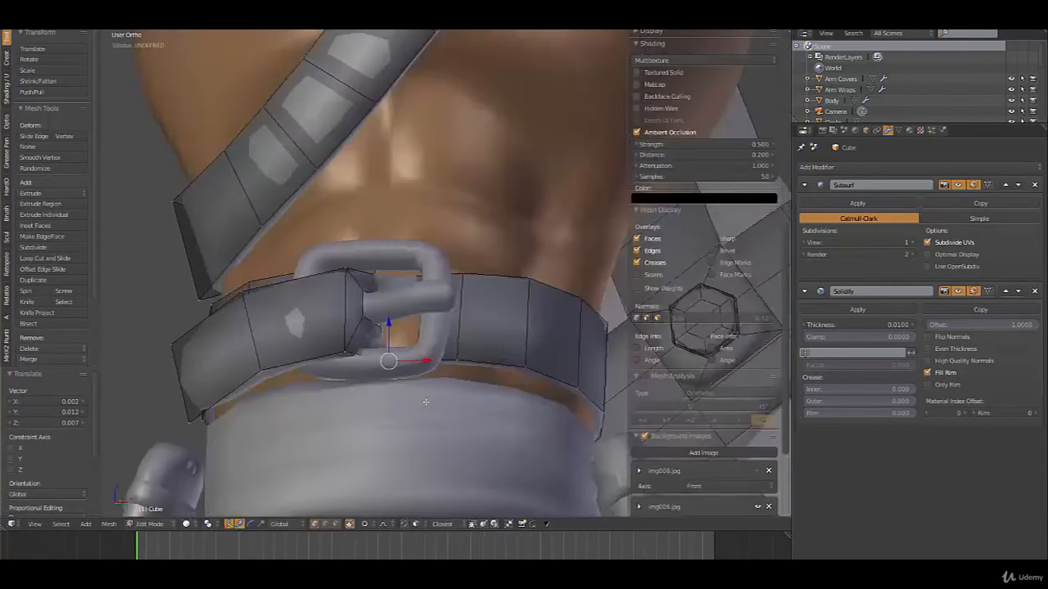
middle_click_drag(427, 396, 418, 352)
key("g")
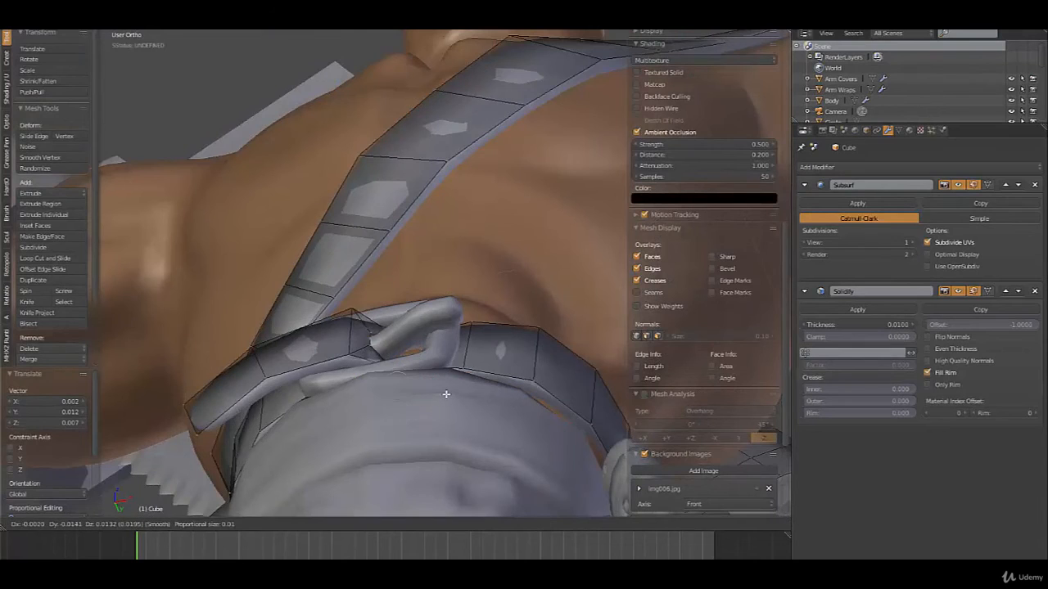
left_click(447, 392)
key("g")
left_click(469, 357)
Move the strap's upper vertex inside the buckle, and shift the upper corner vertex beside the prong about -0.010 in X and 0.014 in Z
middle_click_drag(471, 355, 456, 288)
right_click(433, 240)
key("g")
left_click(426, 231)
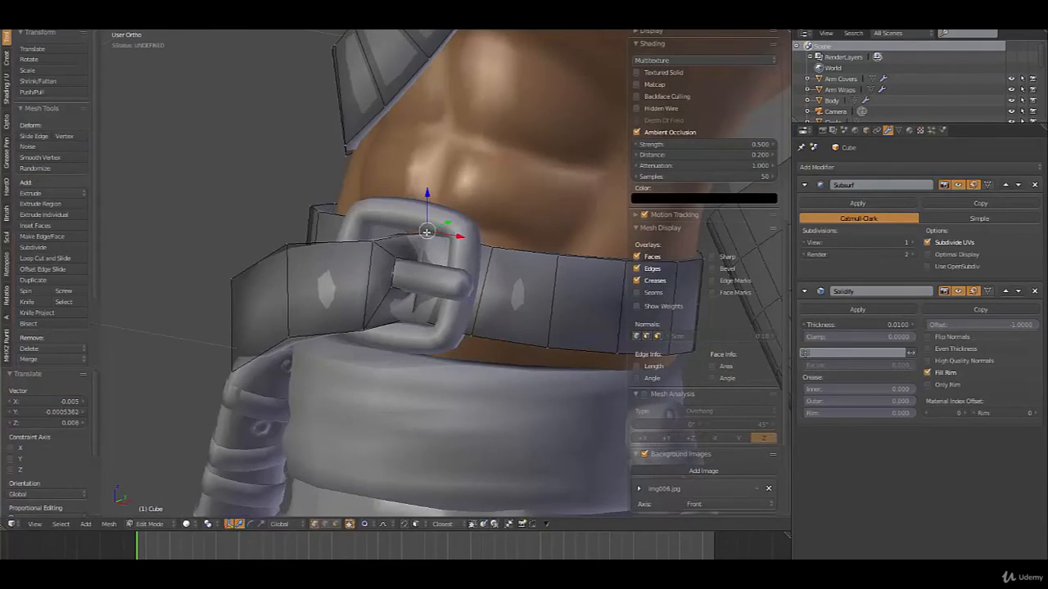
middle_click_drag(394, 275, 378, 244)
right_click(343, 240)
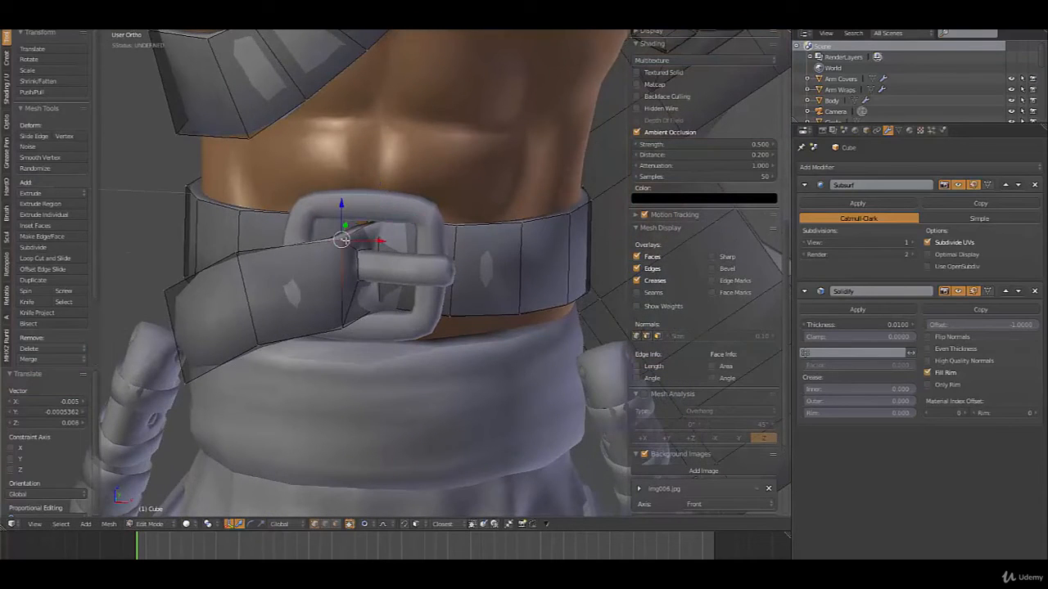
key("g")
left_click(333, 236)
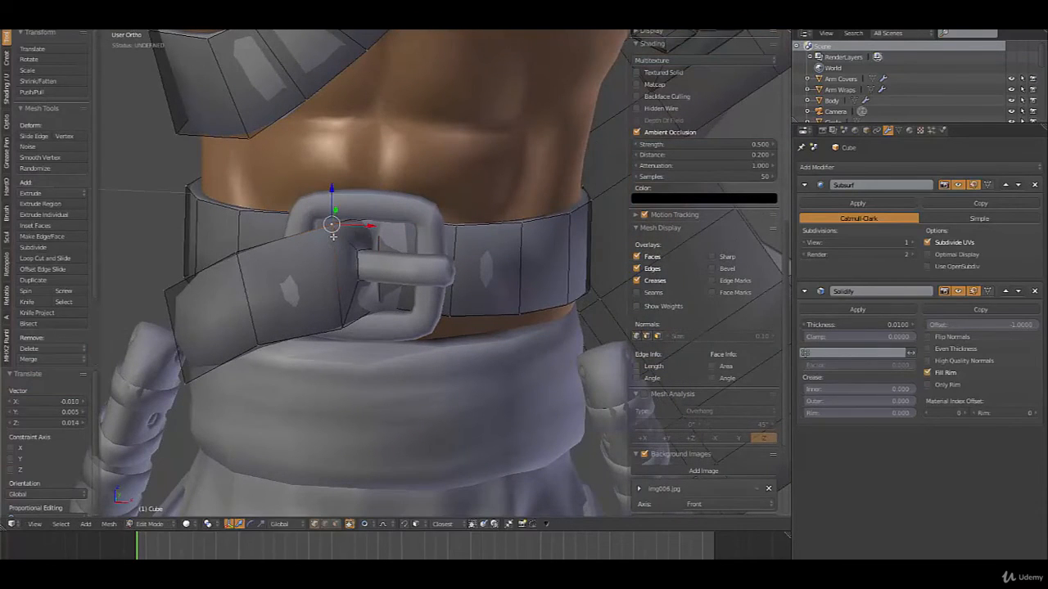
Duplicate the belt buckle in front view and place the copy on the chest strap, offset about 0.017 in X and 0.344 in Z
key("Tab")
scroll(358, 314, "down", 5)
middle_click_drag(398, 320, 353, 308)
key("Tab")
scroll(353, 309, "down", 4)
middle_click_drag(423, 298, 418, 297)
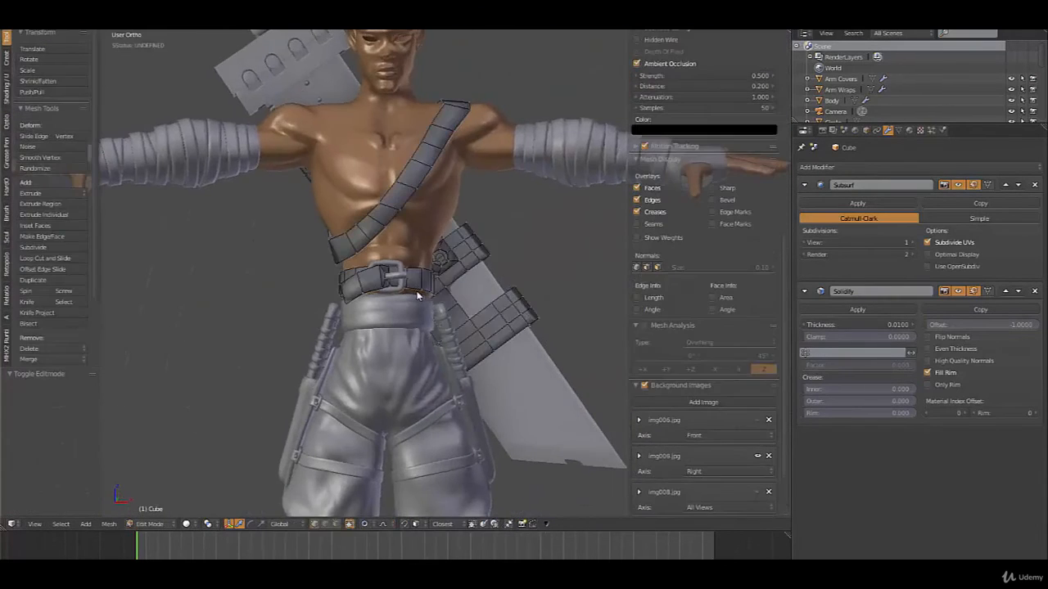
key("Tab")
scroll(397, 287, "up", 1)
right_click(401, 275)
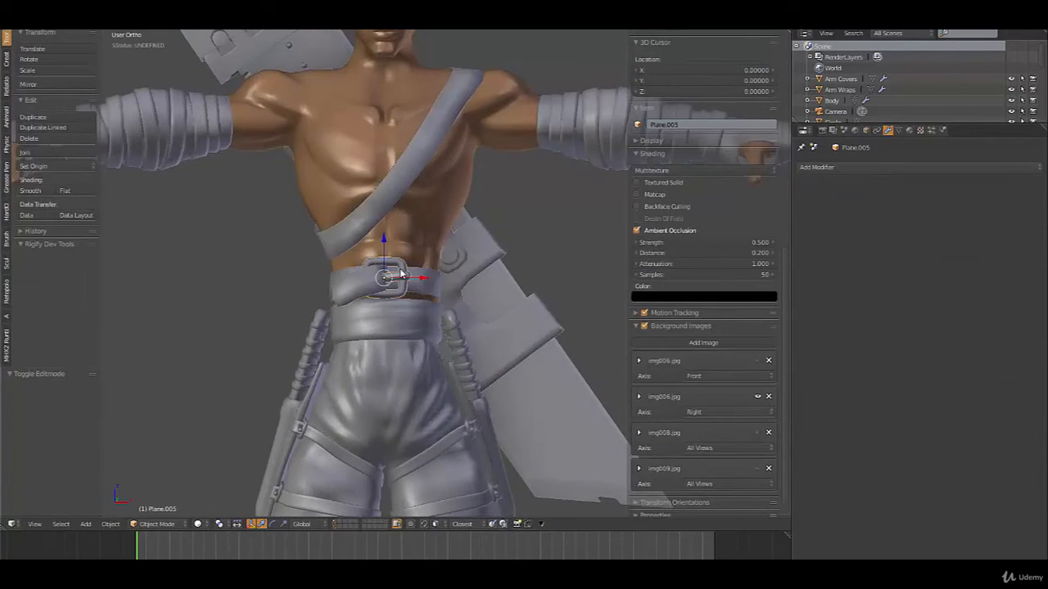
key("KP_1")
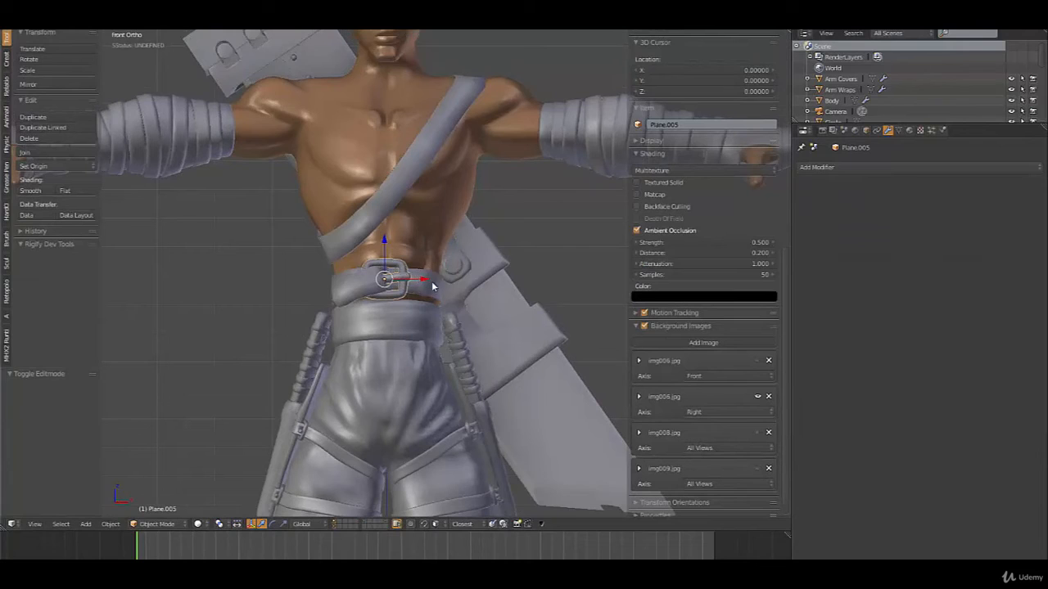
key("shift+d")
left_click(437, 183)
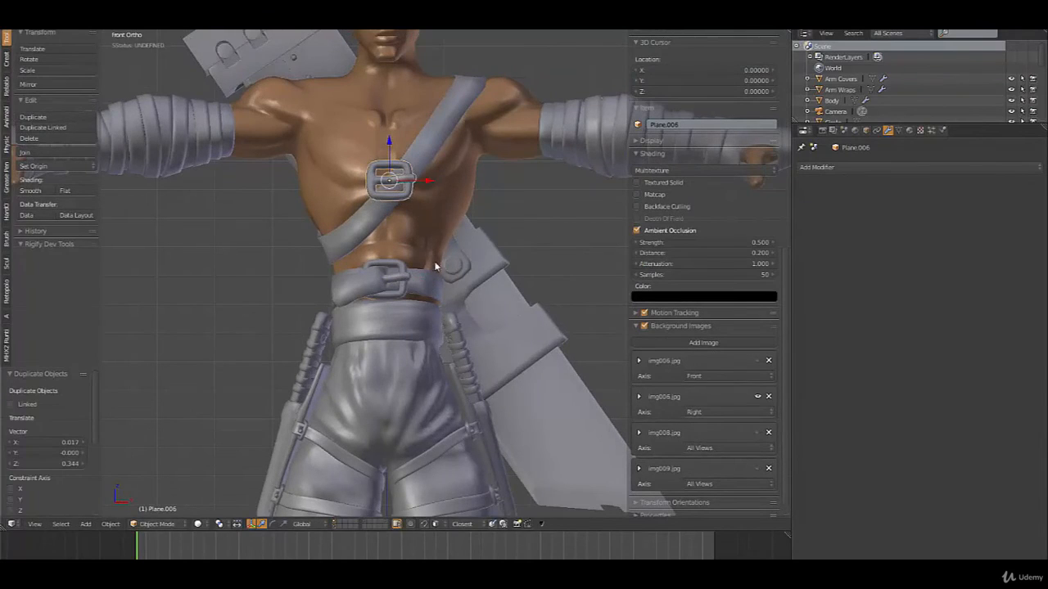
Rotate the copied buckle to follow the diagonal strap, including a trackball tilt of about 12.6° and 13.8° and a final turn of -12.6°
key("r")
left_click(479, 212)
key("r")
key("r")
left_click(459, 251)
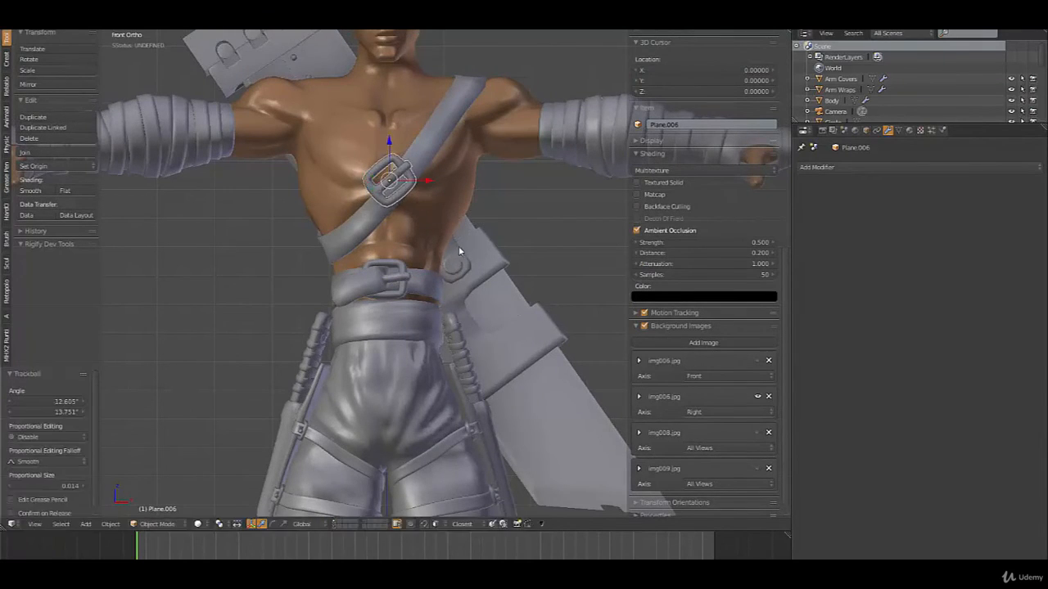
key("r")
left_click(460, 234)
Move the copied buckle about 0.015 in X and -0.028 in Z, and about 0.05 in Y to seat it against the chest strap
scroll(413, 192, "up", 3)
key("g")
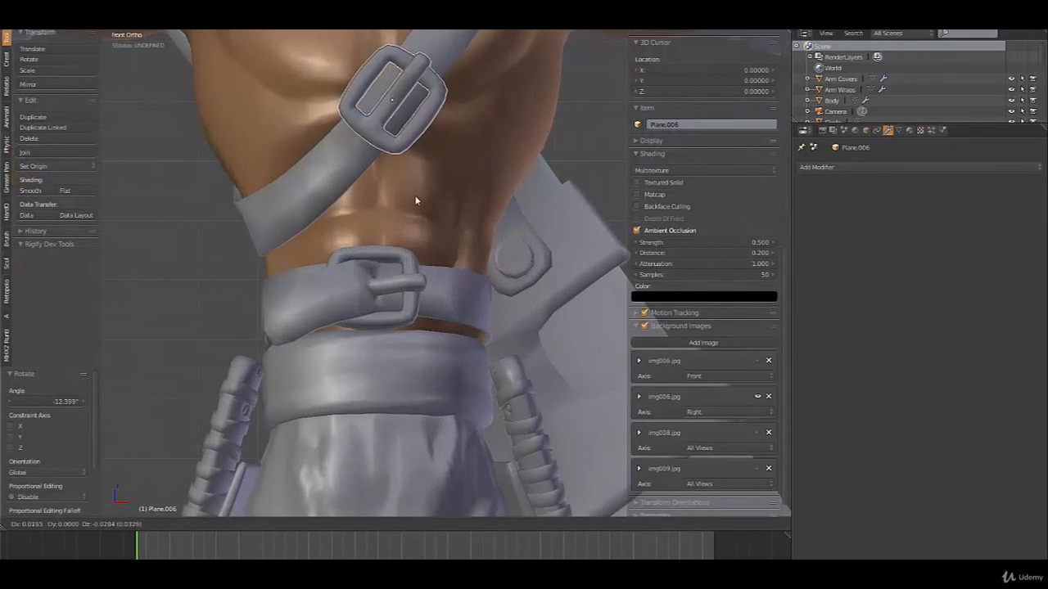
left_click(415, 195)
middle_click_drag(393, 158, 326, 155)
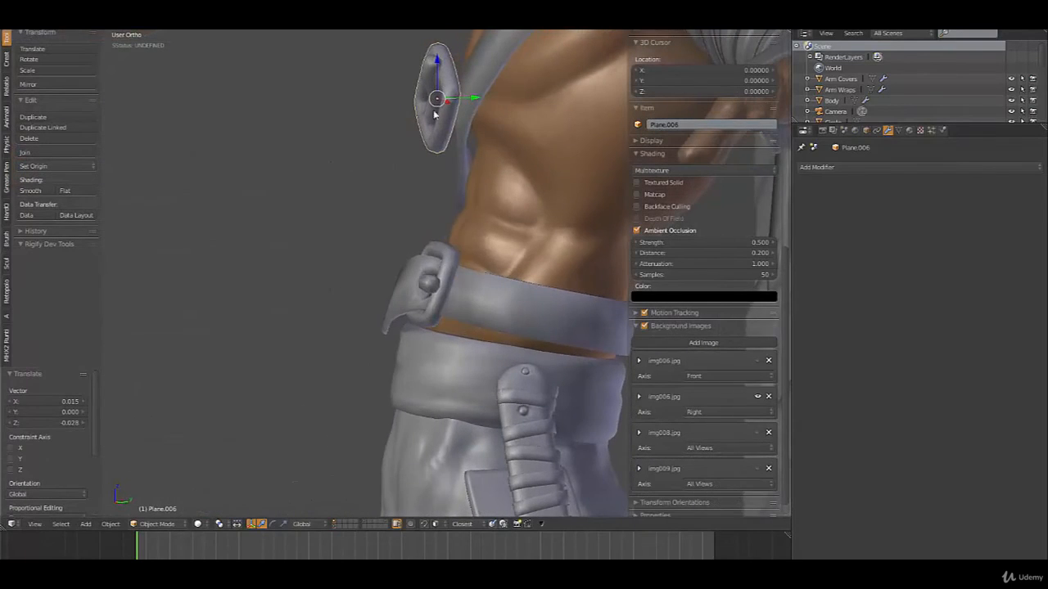
key("g")
key("y")
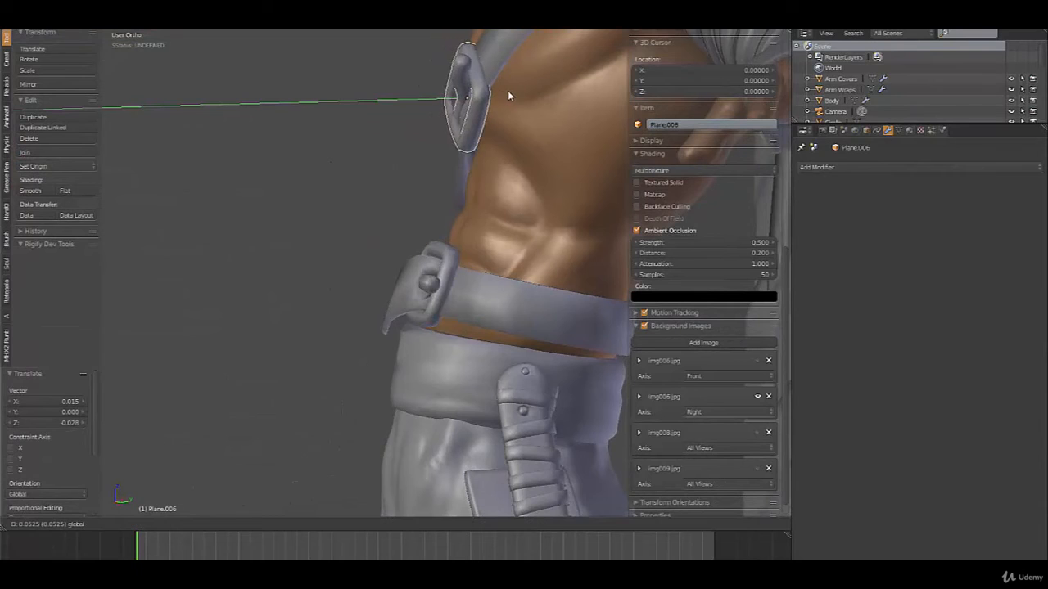
left_click(508, 93)
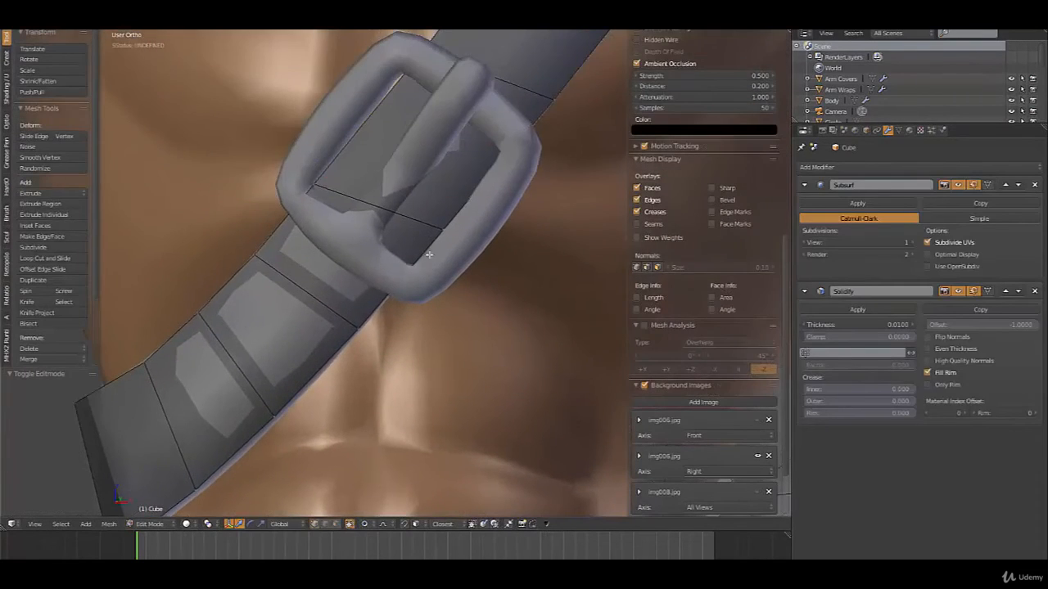
Try to add a loop cut across the shoulder strap inside the copied buckle
right_click(414, 217)
key("ctrl+r")
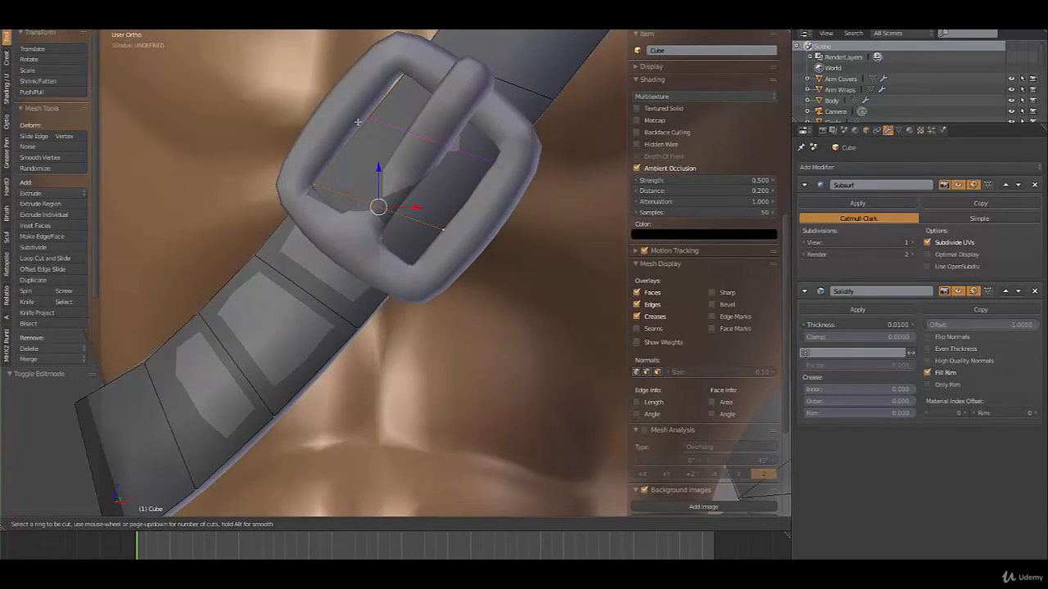
left_click(358, 122)
left_click(351, 132)
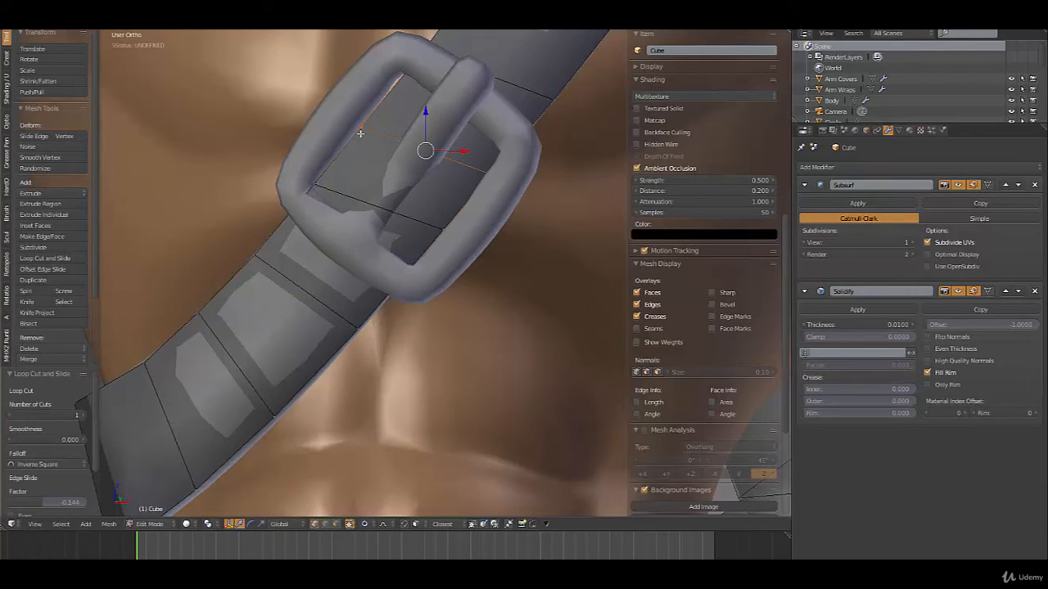
Edge-slide the strap's cross edge inside the chest buckle up the strap, beneath the prong
right_click(423, 214)
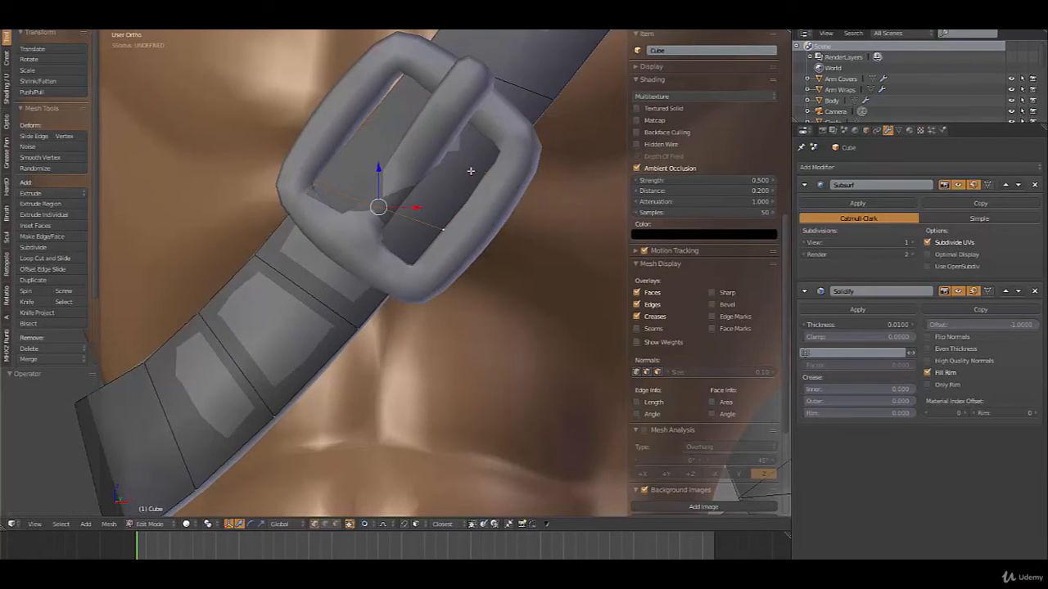
key("g")
key("g")
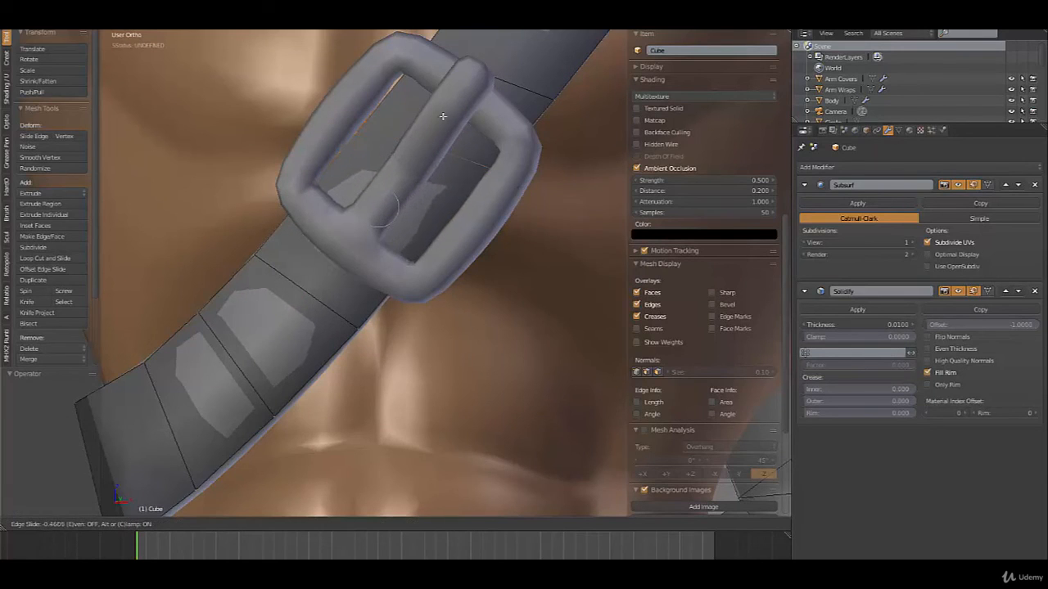
left_click(438, 124)
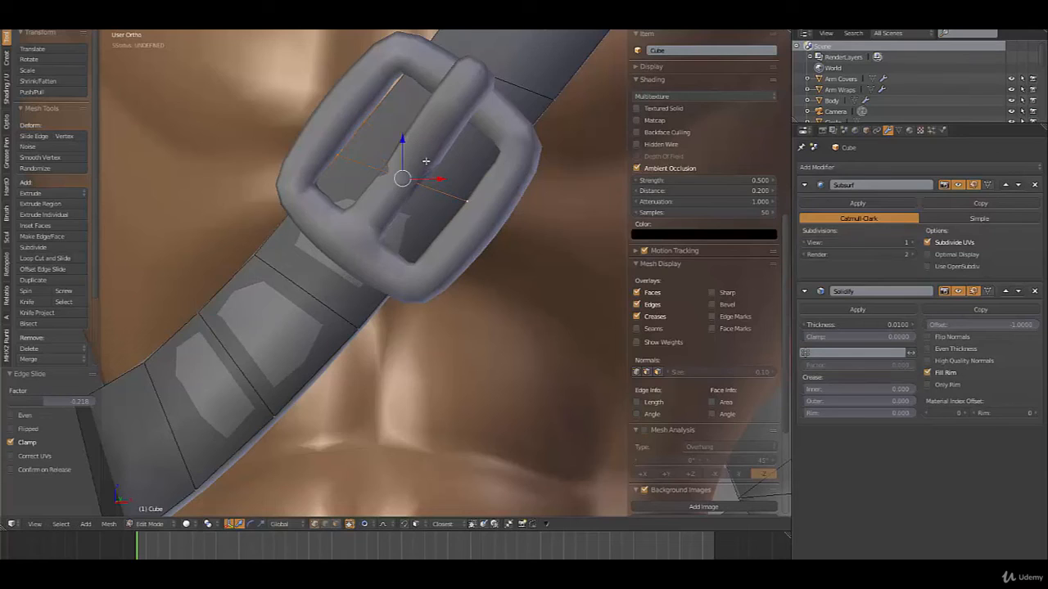
key("g")
key("g")
left_click(459, 116)
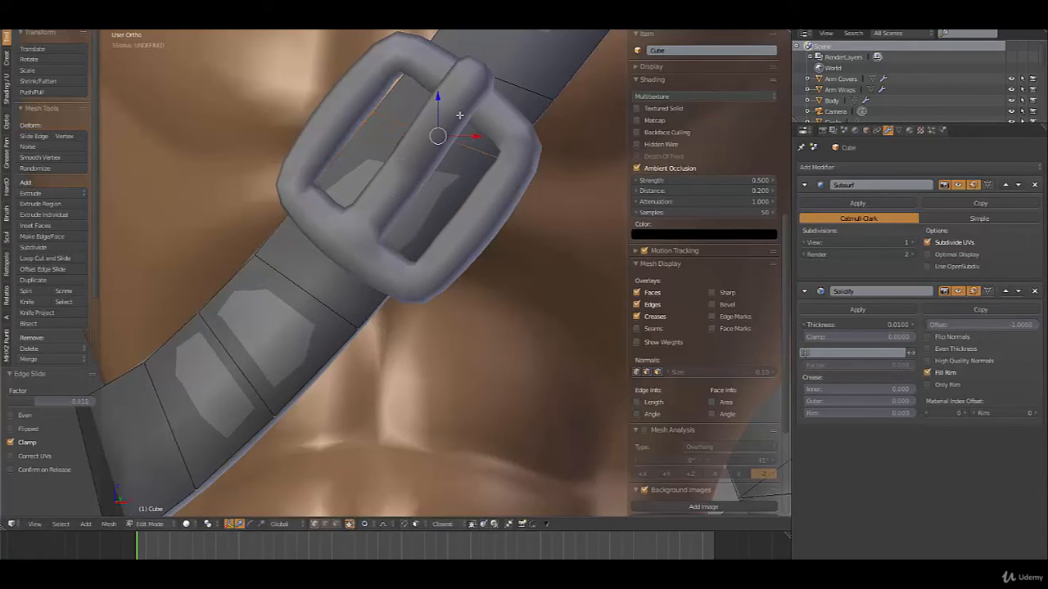
Rip the strap along that edge and extrude the ripped edge outward through the buckle, about -0.027 in X and -0.004 in Z
key("v")
left_click(466, 114)
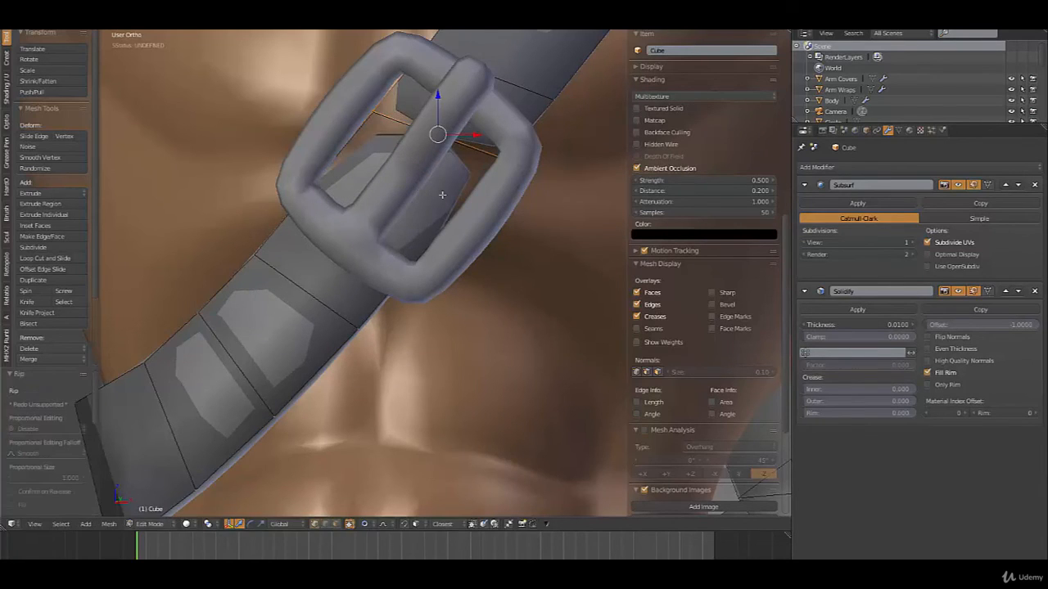
middle_click_drag(442, 194, 403, 195)
key("e")
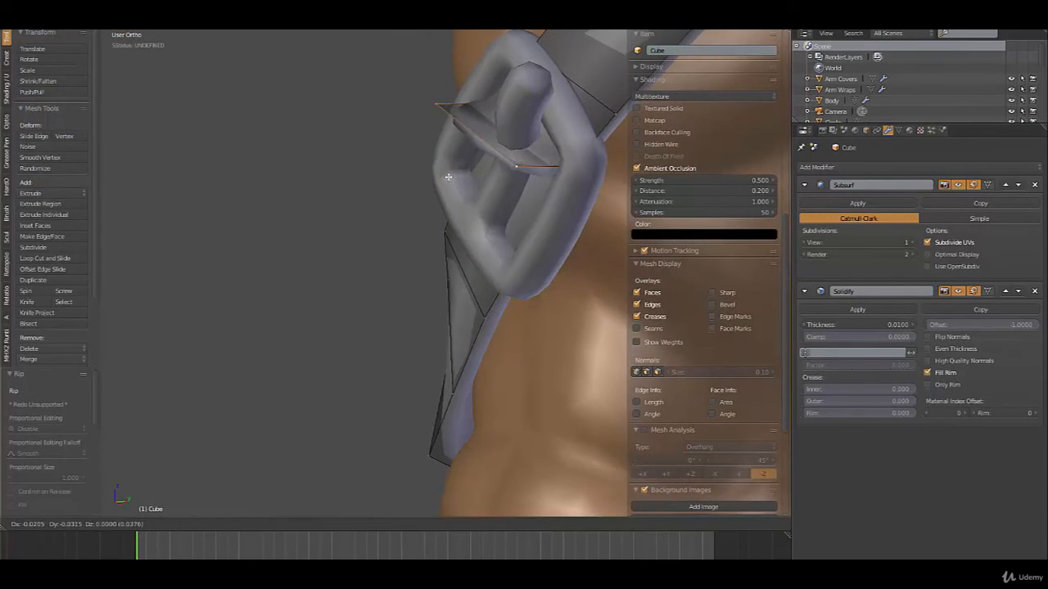
left_click(434, 183)
Extrude the strap end down over the buckle frame, about -0.063 in X, -0.024 in Y and -0.121 in Z
middle_click_drag(501, 204, 542, 201)
key("e")
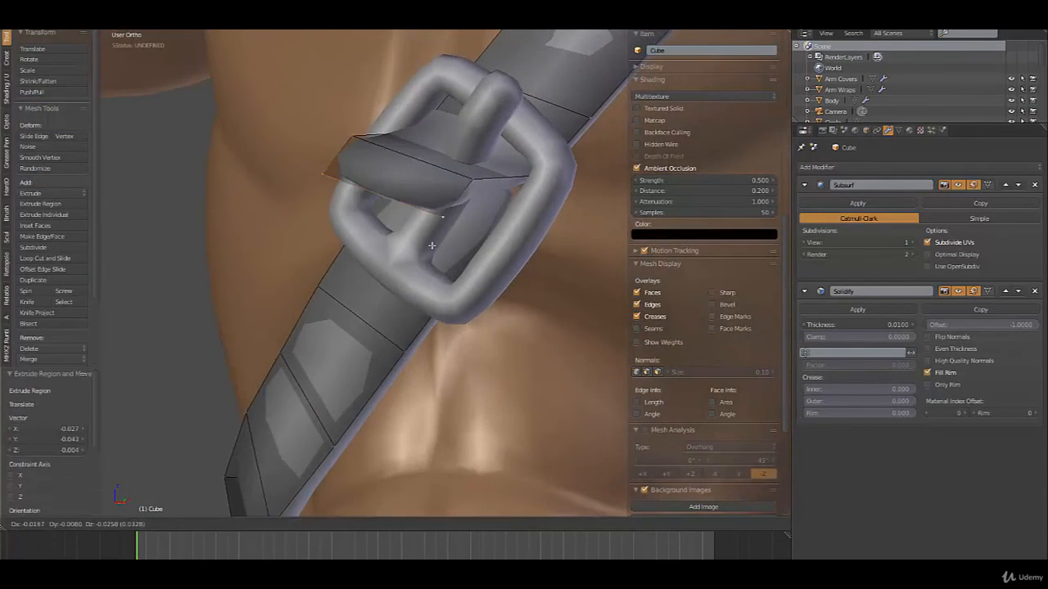
left_click(385, 369)
Select the whole strap flap, move it about -0.013 in X and -0.022 in Z, and rotate it about 7.8°
right_click(433, 162)
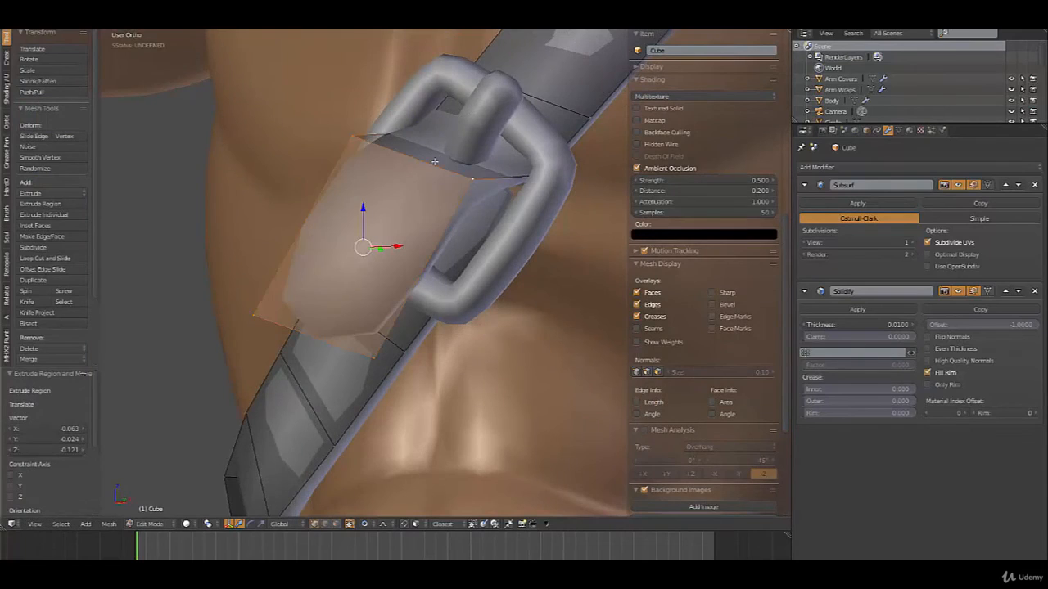
middle_click_drag(459, 178, 519, 188)
key("g")
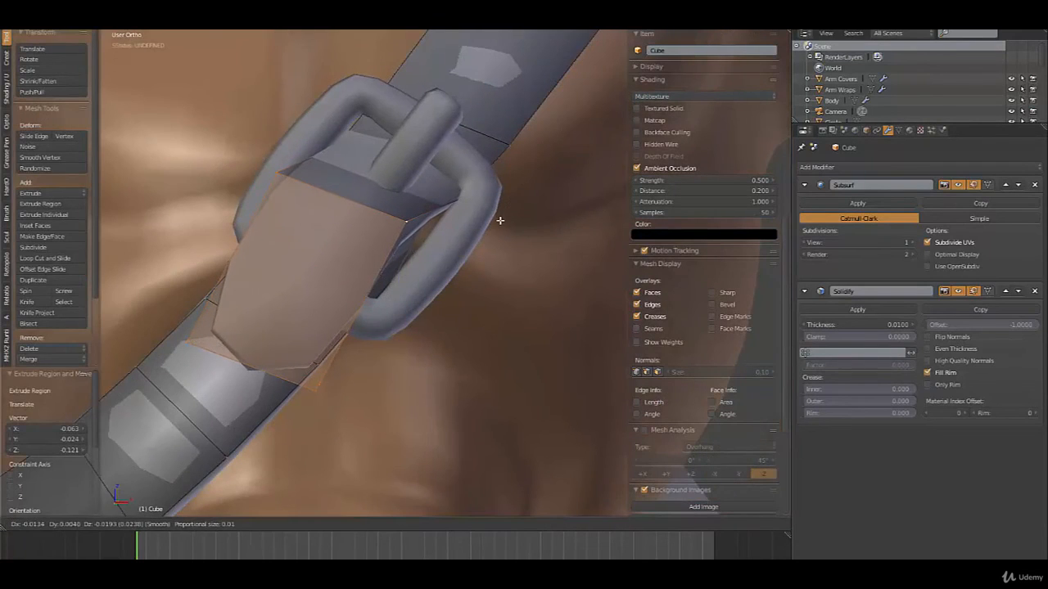
left_click(497, 222)
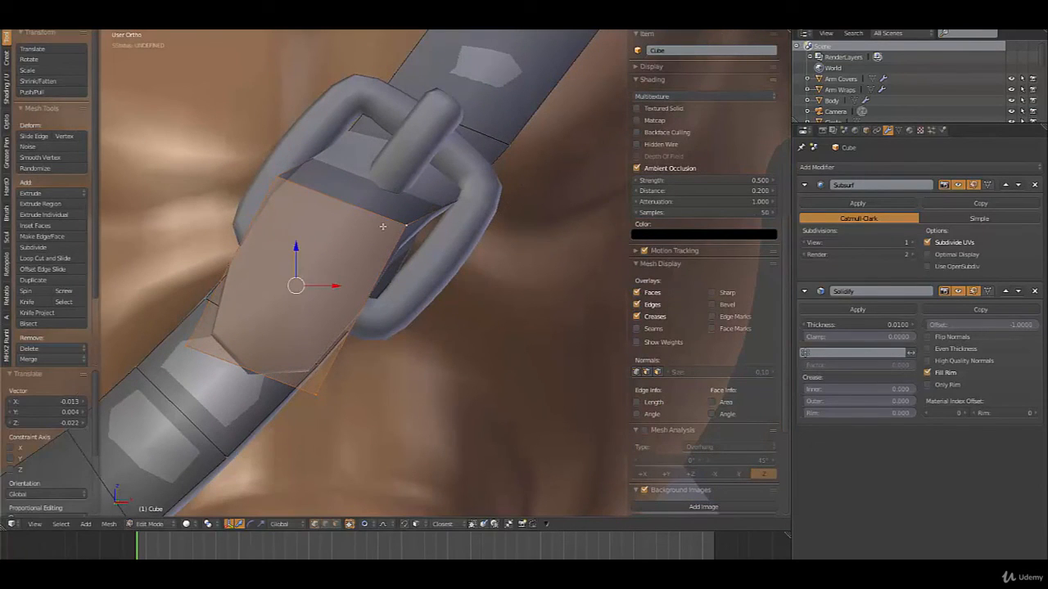
key("r")
left_click(422, 309)
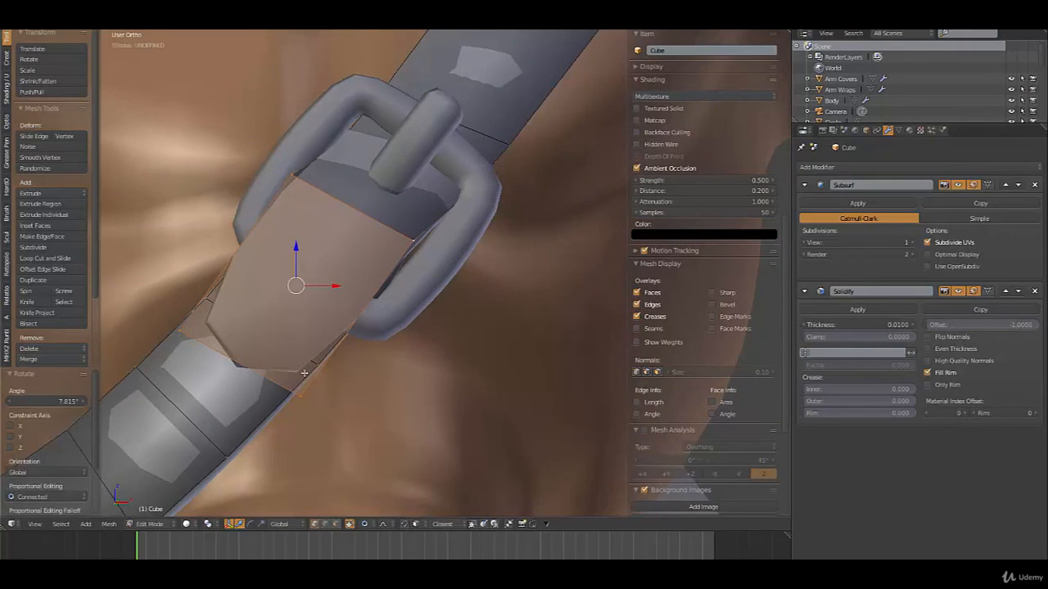
Rotate the flap's end edge about -22.6° and move it about 0.031 in X and -0.016 in Z
right_click(276, 386)
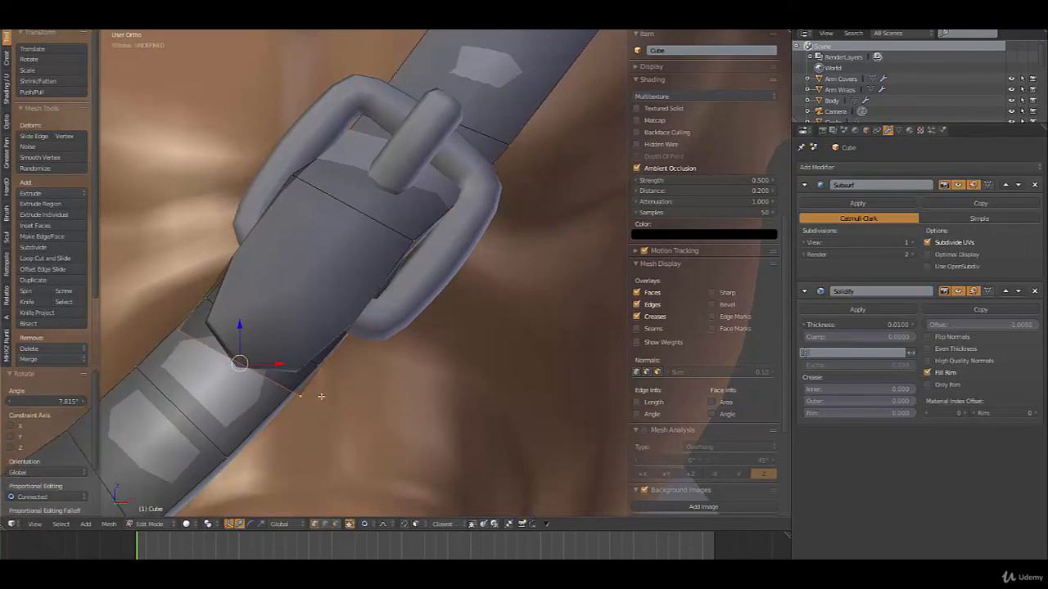
key("r")
left_click(394, 350)
key("g")
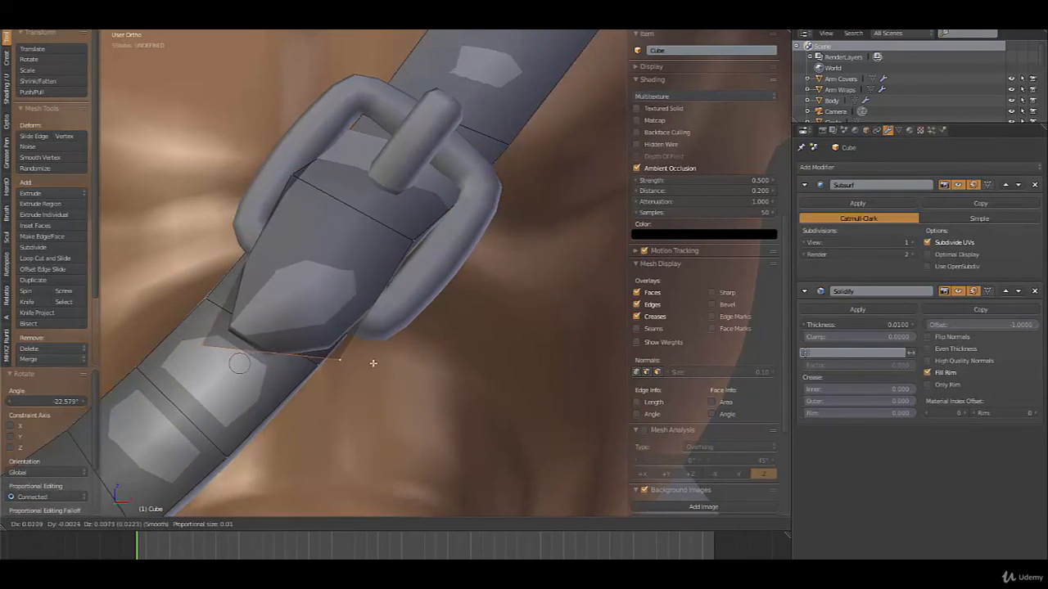
left_click(381, 391)
In face mode, inset the strap face beneath the chest buckle's prong about 0.021 and shape the inner face with LoopTools Circle
scroll(357, 319, "down", 4)
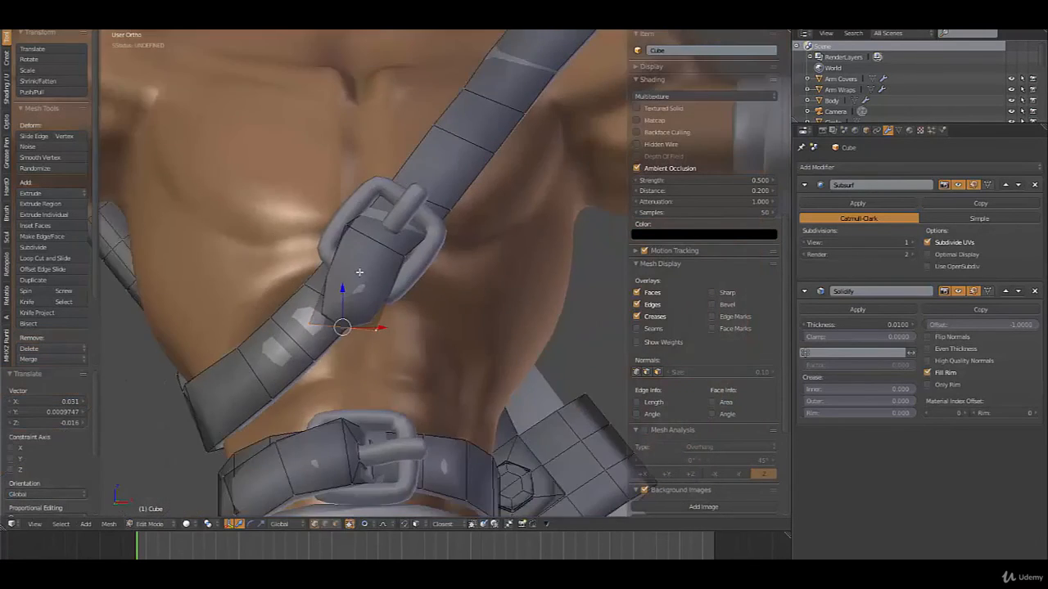
middle_click_drag(357, 271, 496, 262)
scroll(496, 262, "up", 3)
key("ctrl+Tab")
left_click(464, 280)
right_click(438, 185)
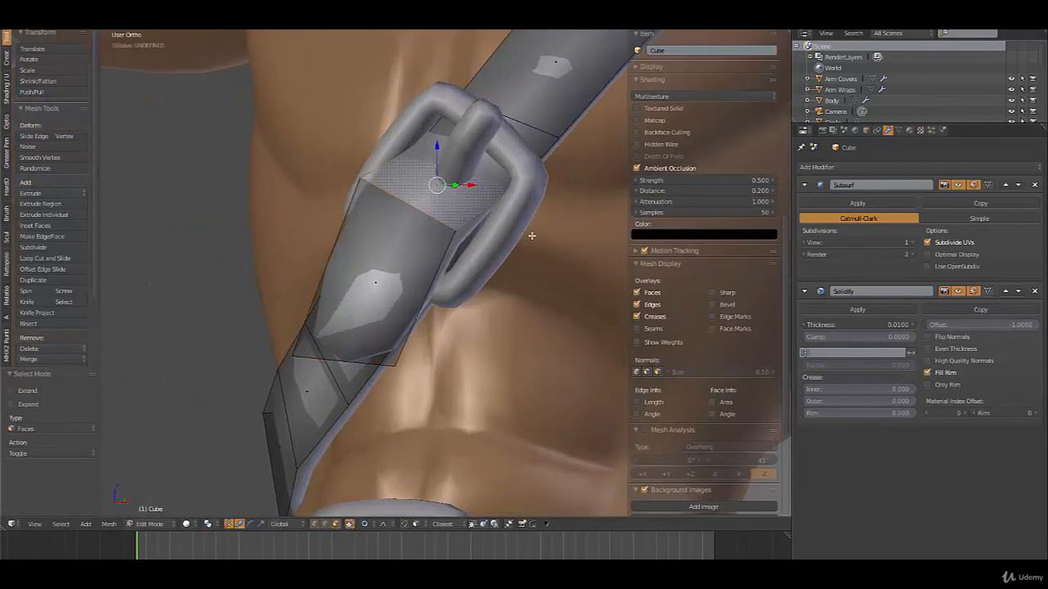
key("i")
left_click(530, 237)
key("w")
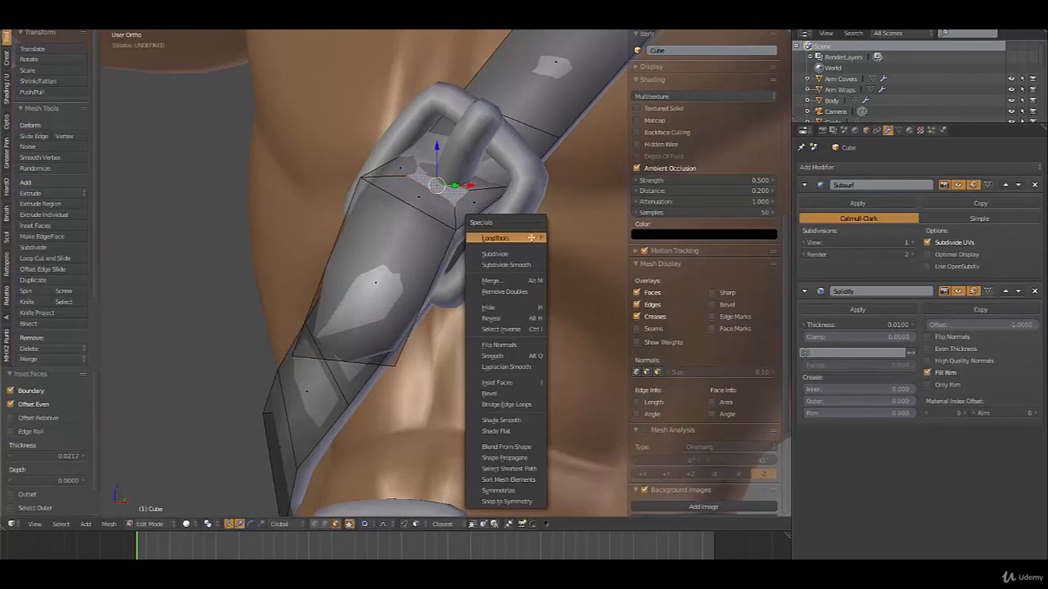
mouse_move(539, 241)
left_click(587, 249)
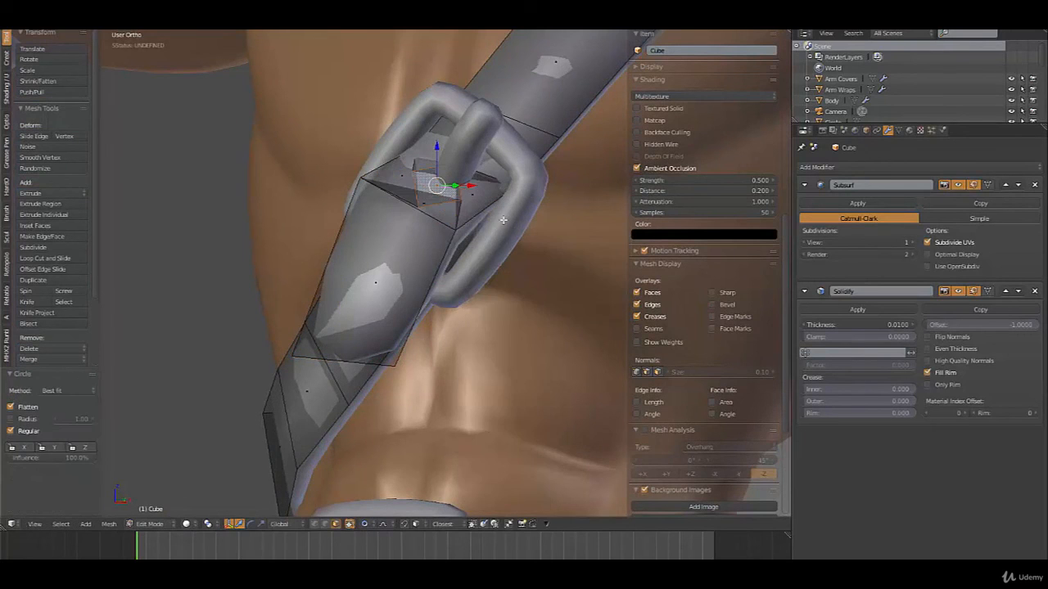
Rotate the inner face about 54° to align with the prong and delete the face to open the prong hole
middle_click_drag(499, 258, 501, 282)
key("r")
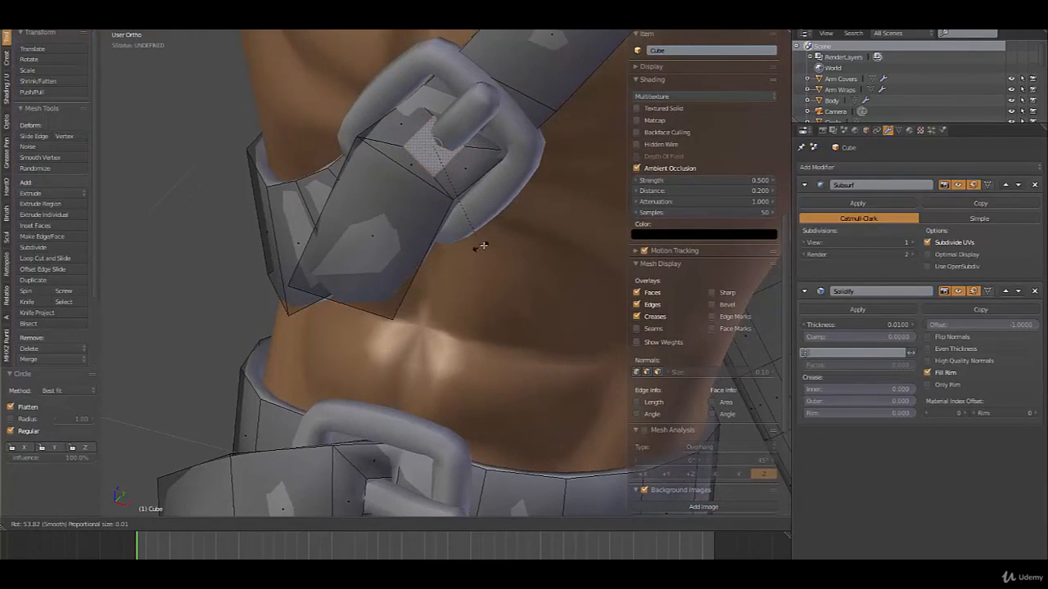
left_click(485, 243)
key("x")
left_click(489, 246)
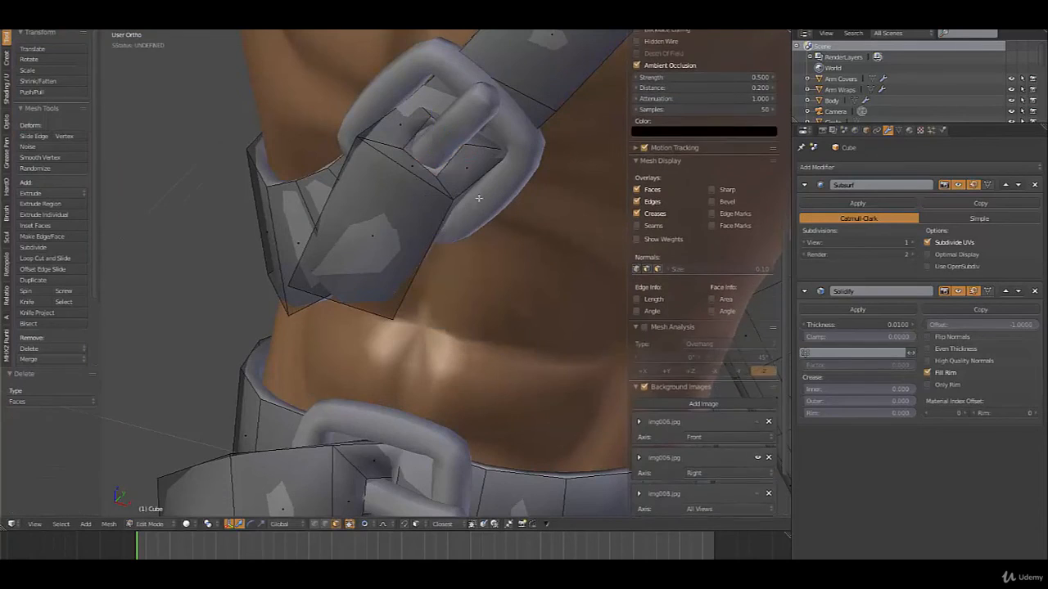
In edge mode, move the hole's border around the prong, scale it to about 0.874, and shift it into its fitted position
key("ctrl+Tab")
left_click(452, 177)
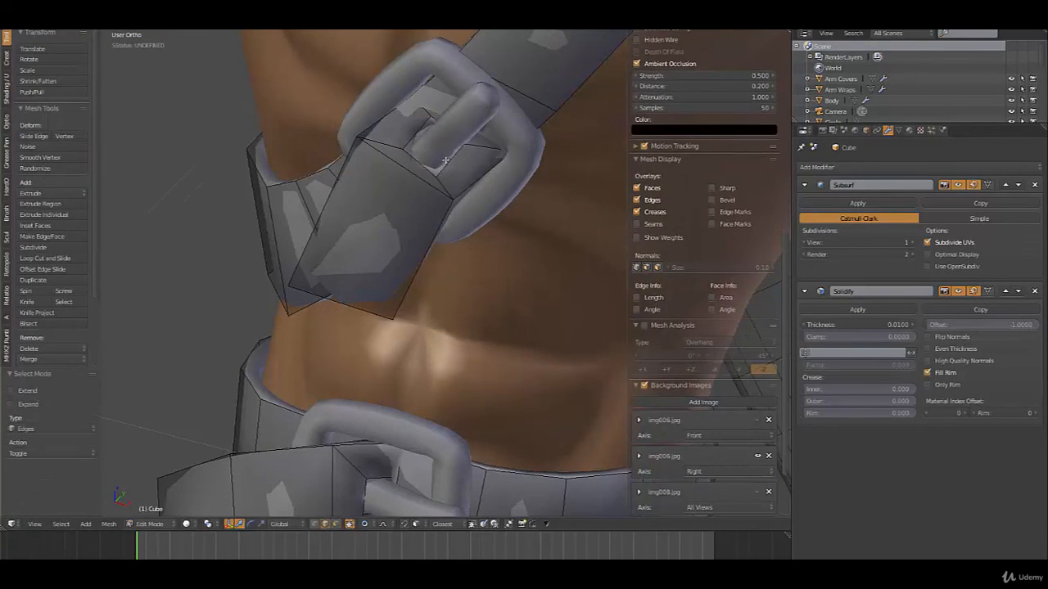
key("g")
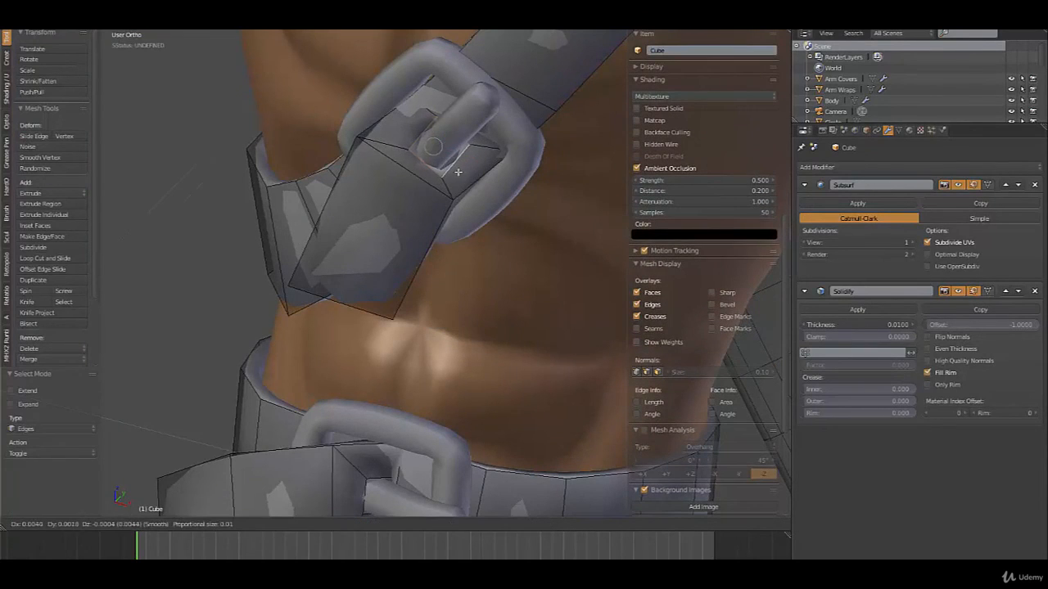
left_click(456, 171)
key("s")
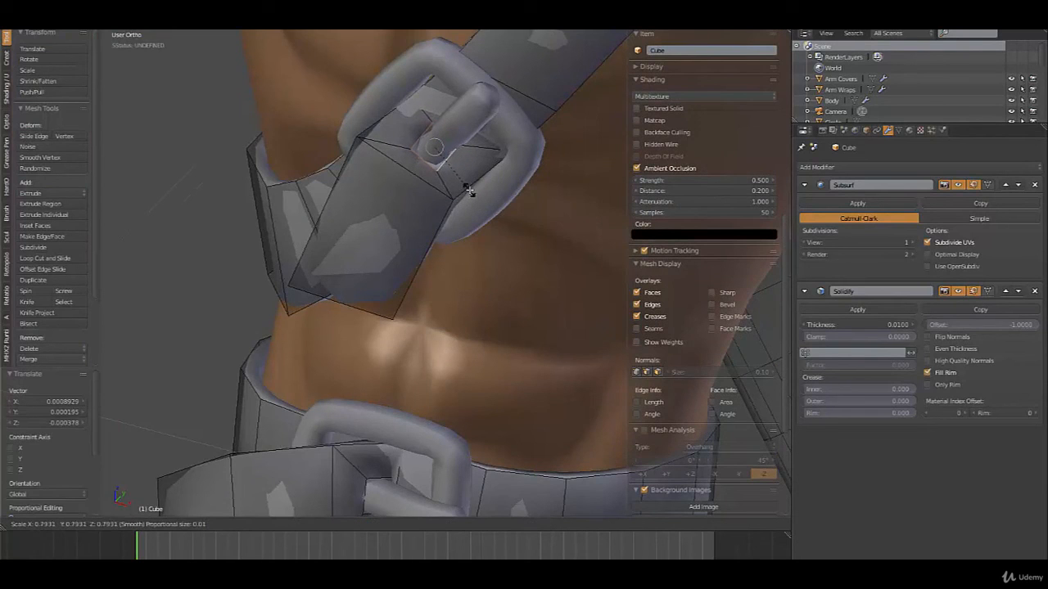
left_click(474, 193)
key("g")
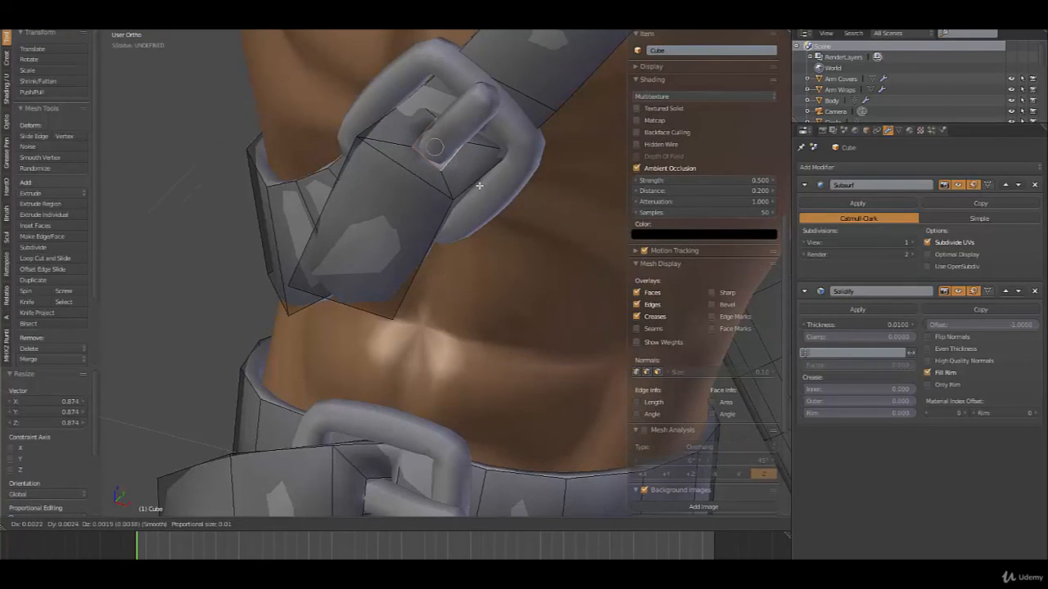
left_click(479, 186)
Leave mesh editing and inspect the finished harness, both buckles and the sword on the character from the front, side and back
key("Tab")
scroll(429, 199, "down", 4)
middle_click_drag(429, 199, 47, 201)
scroll(419, 222, "down", 5)
middle_click_drag(401, 295, 303, 299)
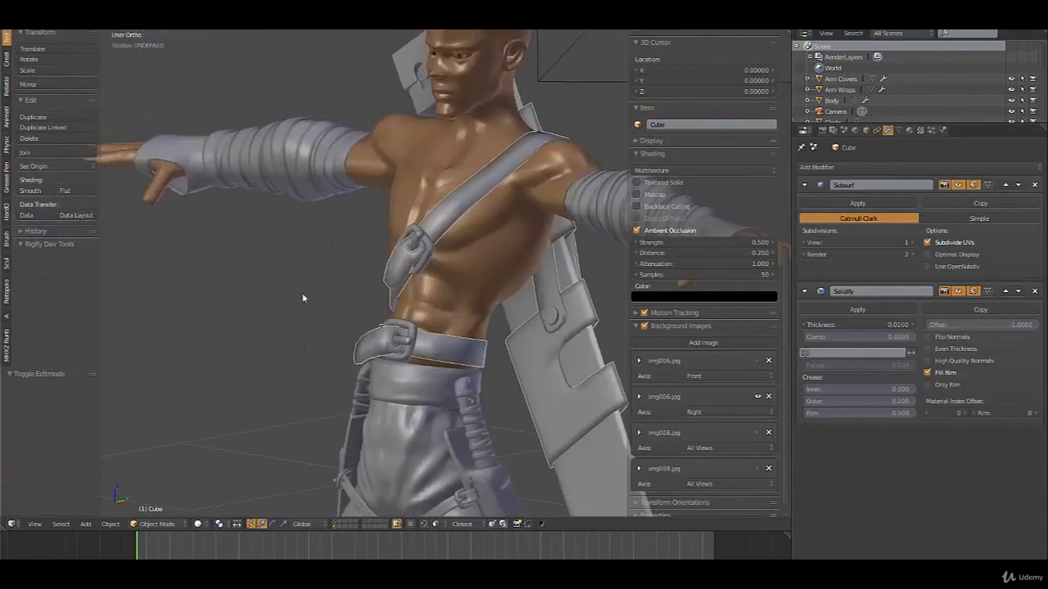
scroll(503, 303, "down", 4)
middle_click_drag(543, 365, 393, 331)
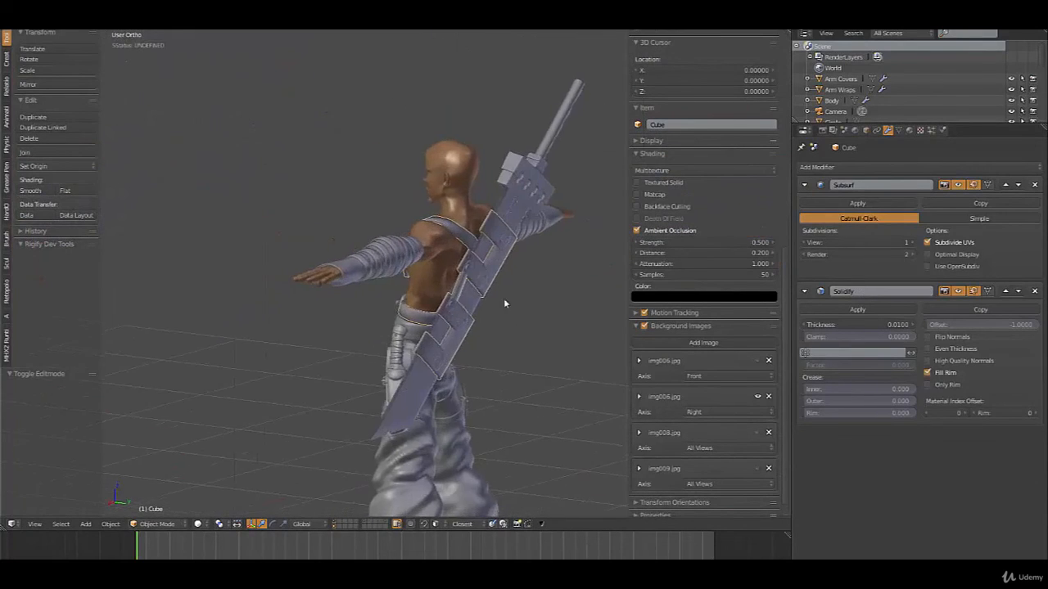
middle_click_drag(503, 303, 498, 139, "shift")
middle_click_drag(427, 335, 469, 291)
key("KP_1")
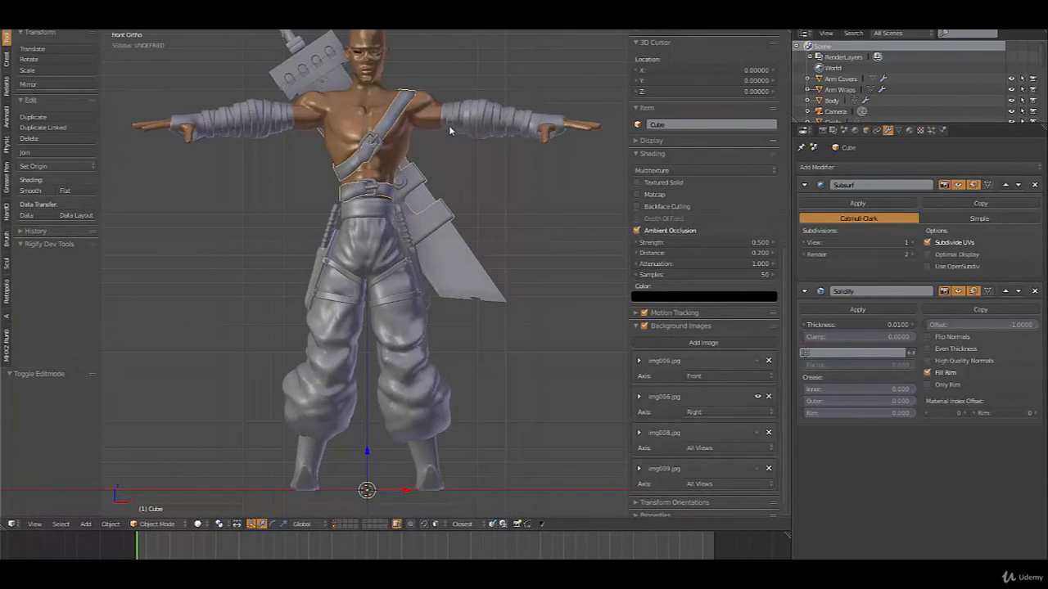
middle_click_drag(450, 130, 476, 160, "shift")
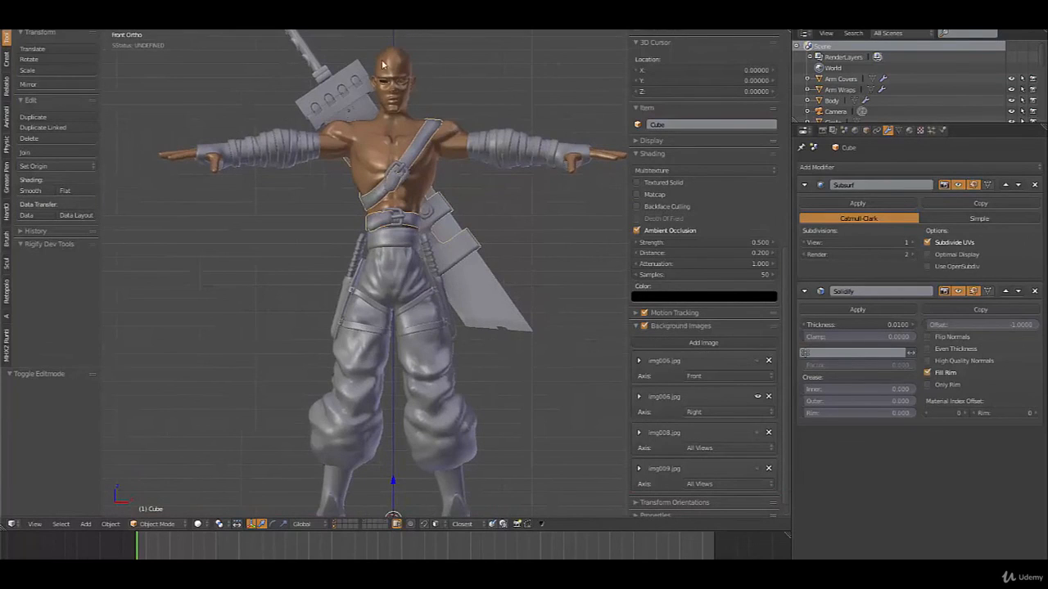